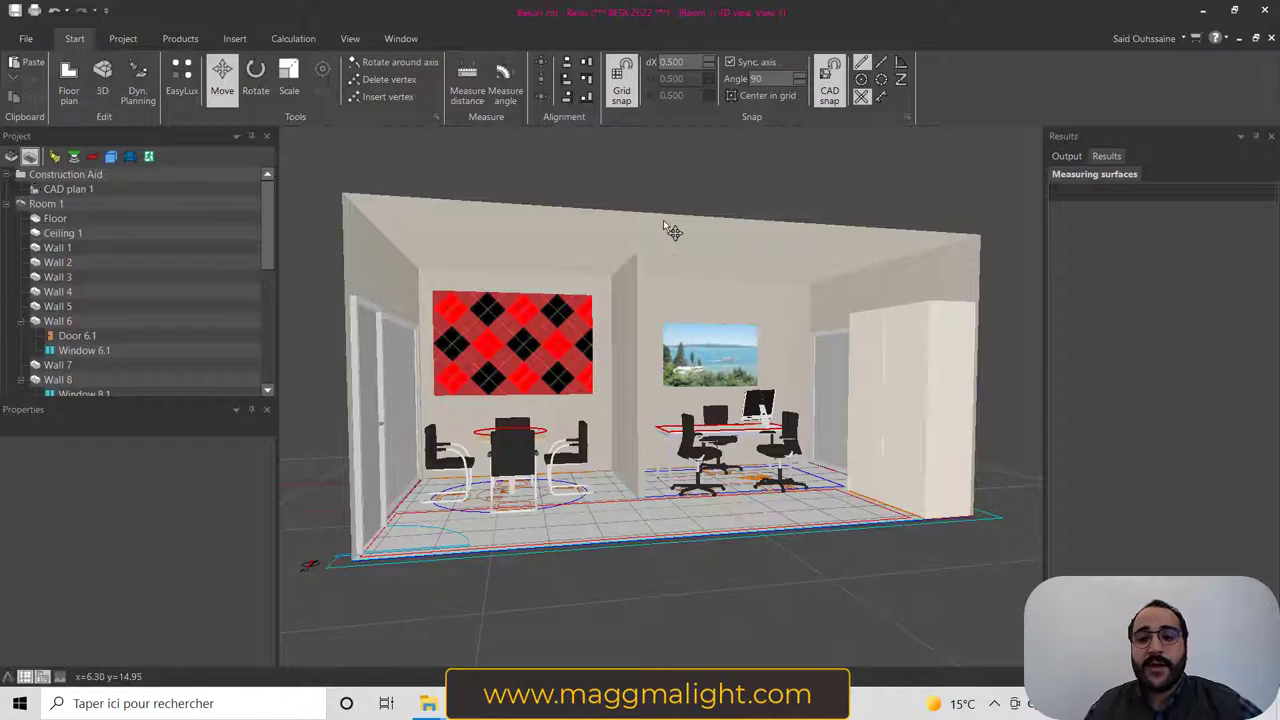
middle_drag(663, 219, 660, 228)
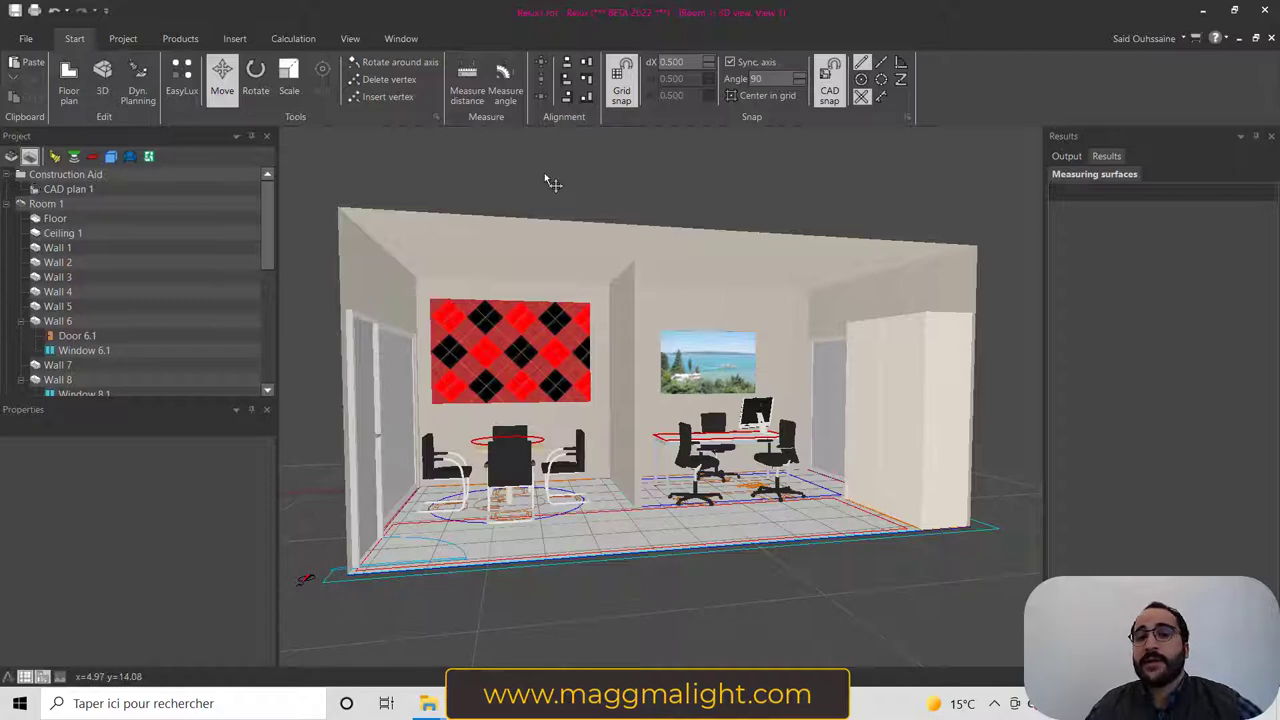
click(181, 40)
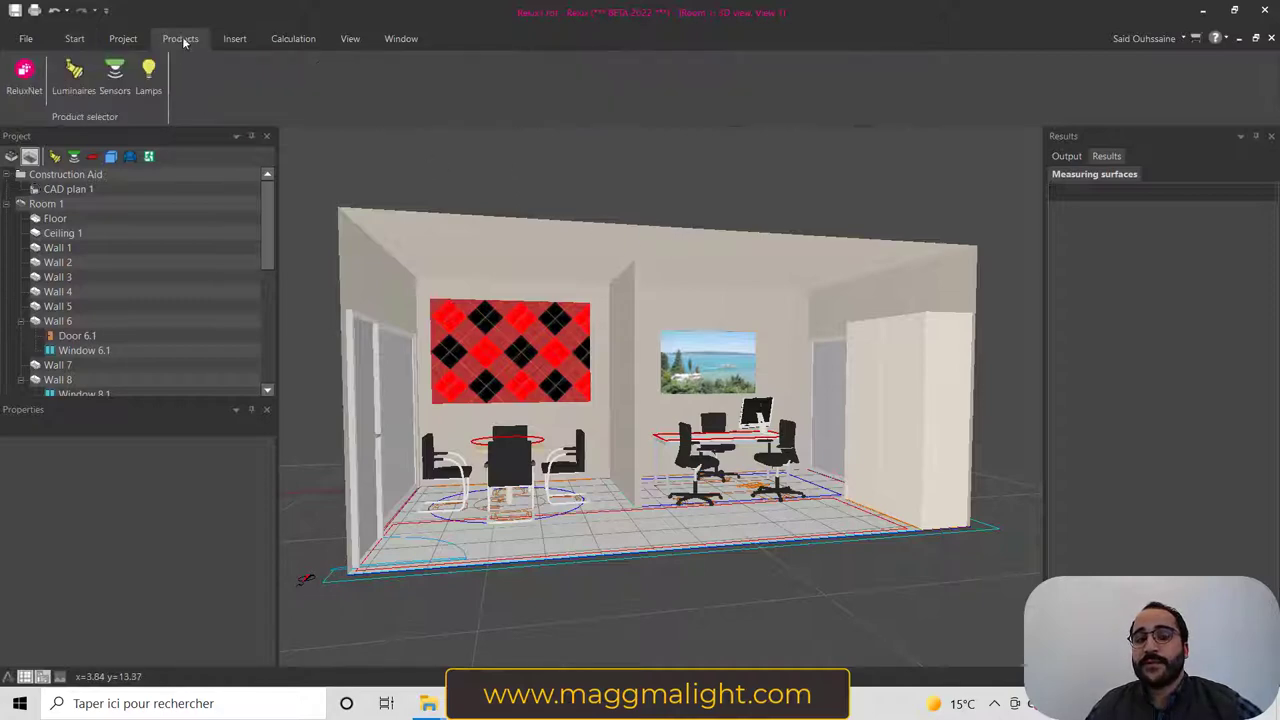
click(74, 80)
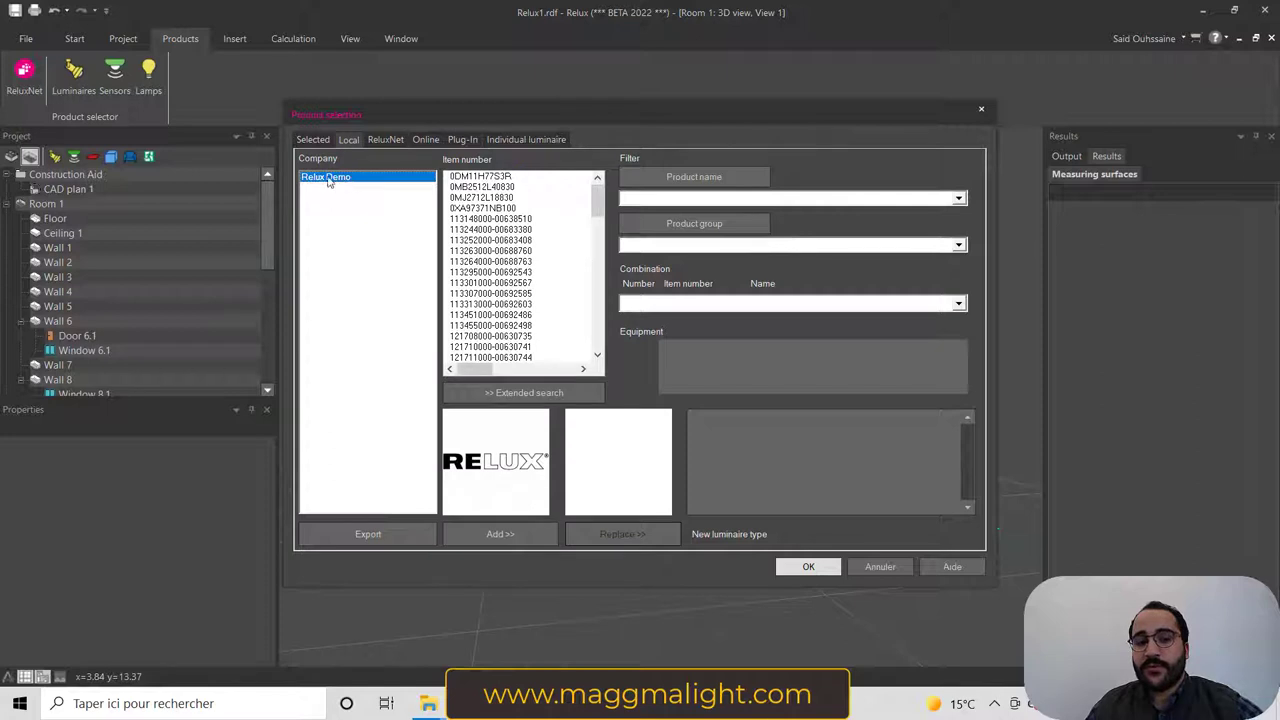
click(503, 251)
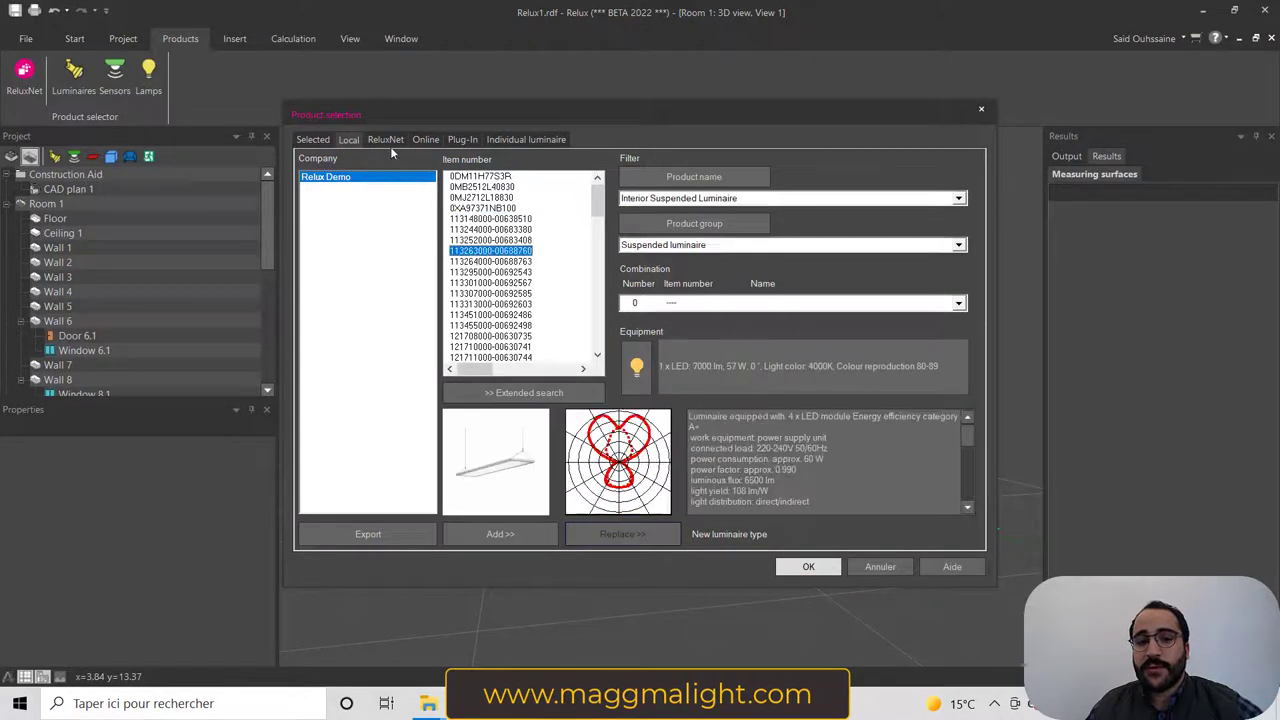
Step: Load the luminaires of the manufacturer SLV from the online company list
click(424, 141)
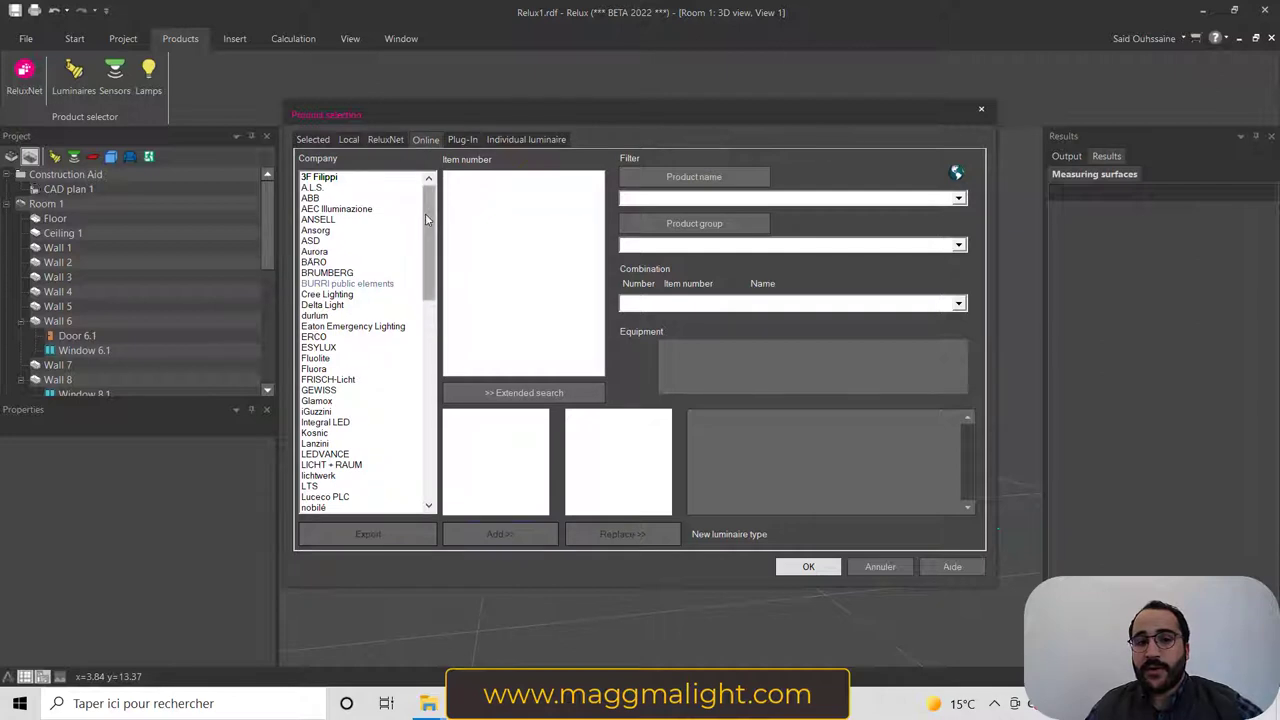
drag(425, 213, 424, 428)
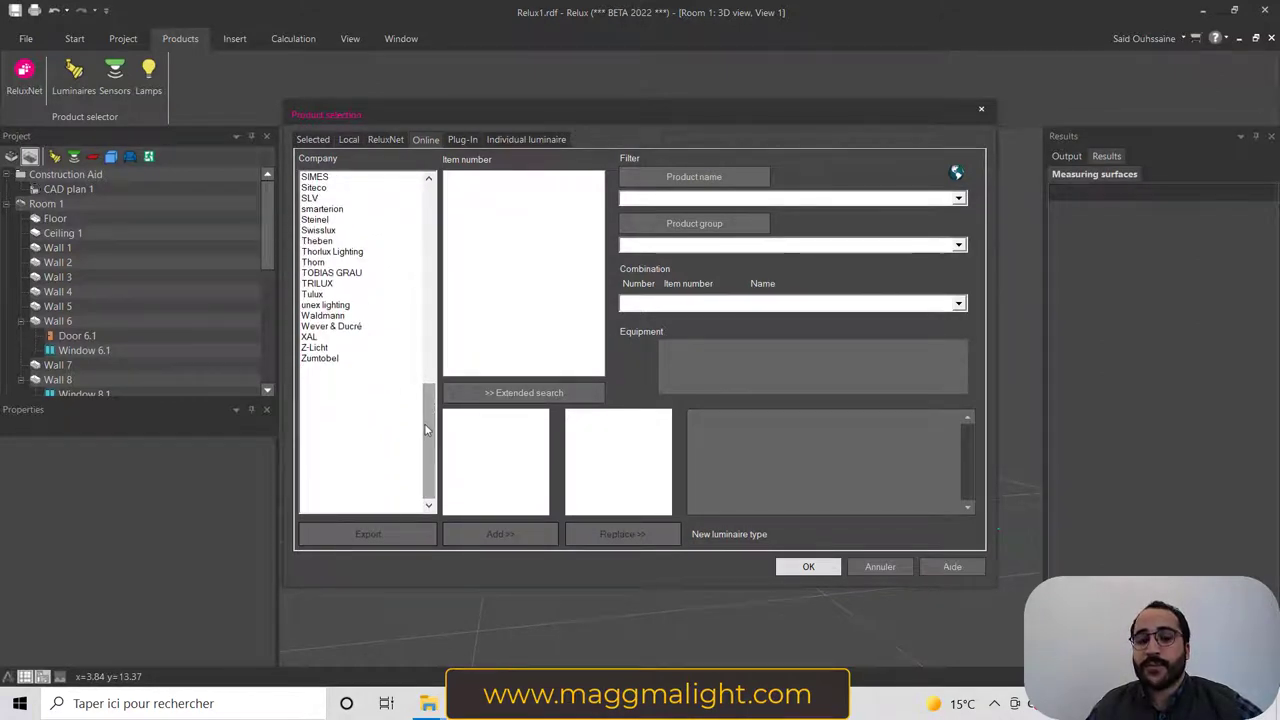
scroll(395, 320, up, 1)
click(385, 273)
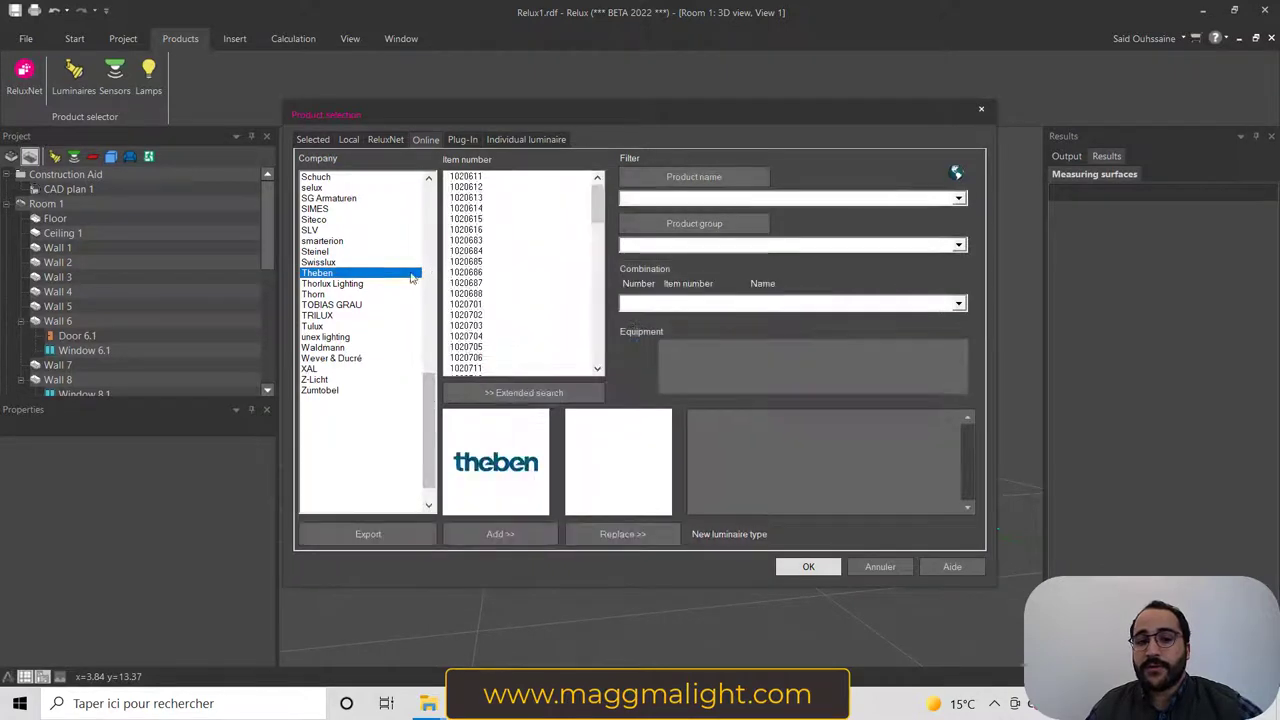
click(325, 242)
click(316, 230)
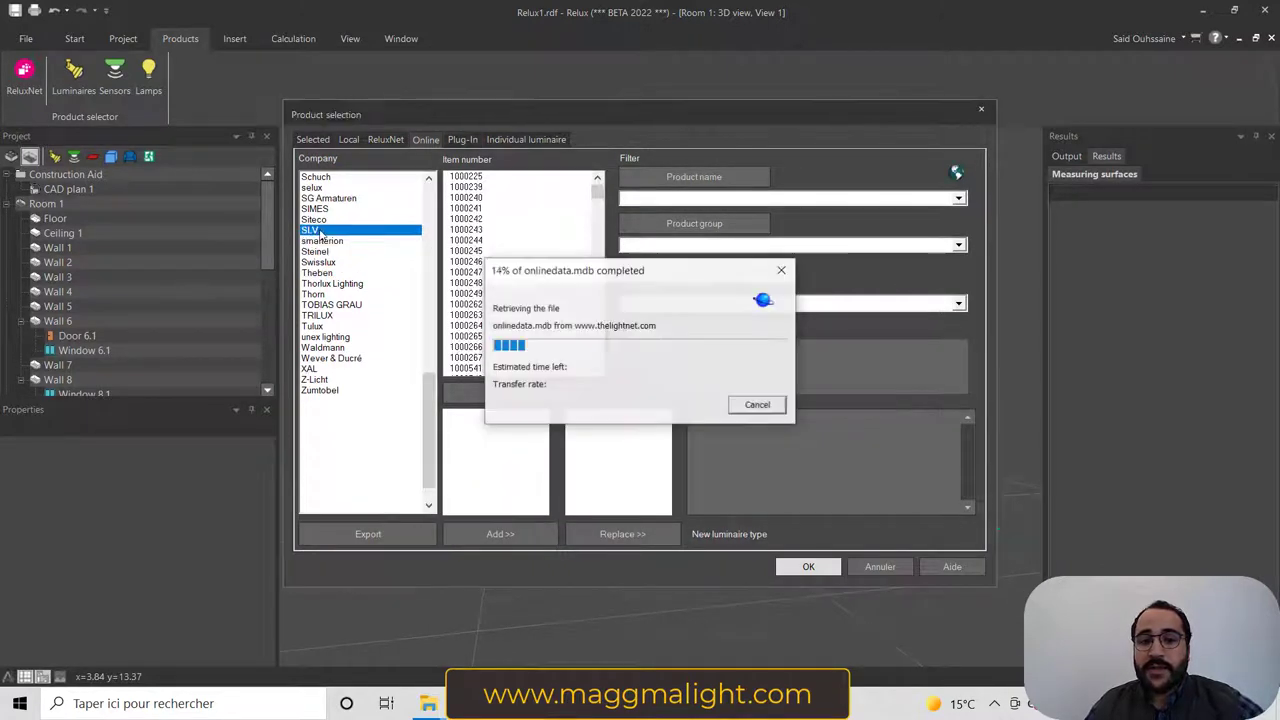
Step: Filter the SLV luminaires by the product group PENDULUM FITTING
click(713, 200)
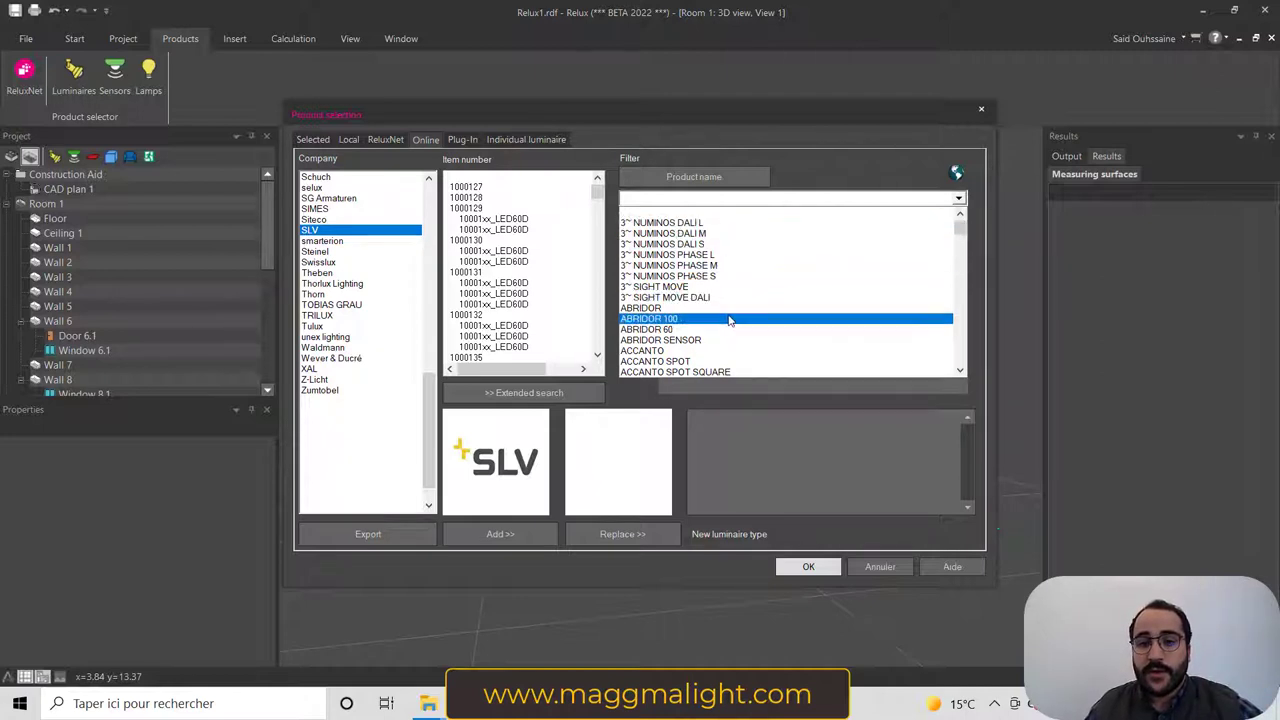
click(961, 201)
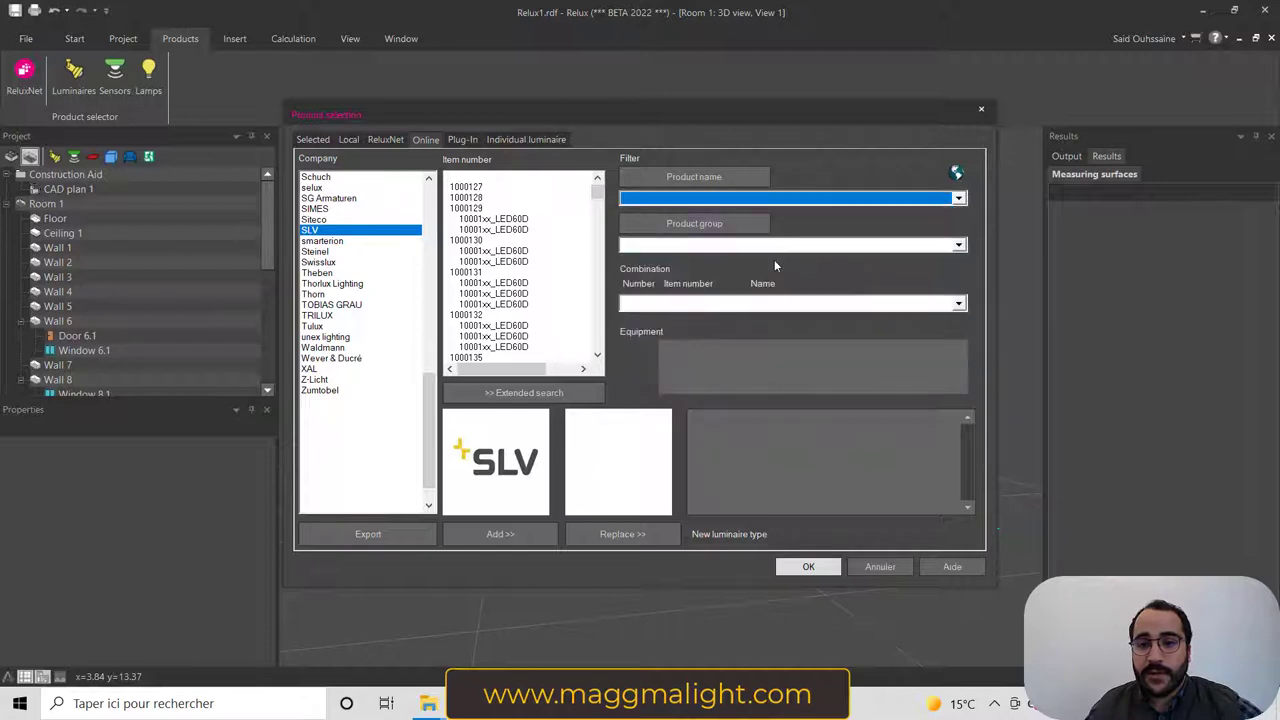
click(827, 246)
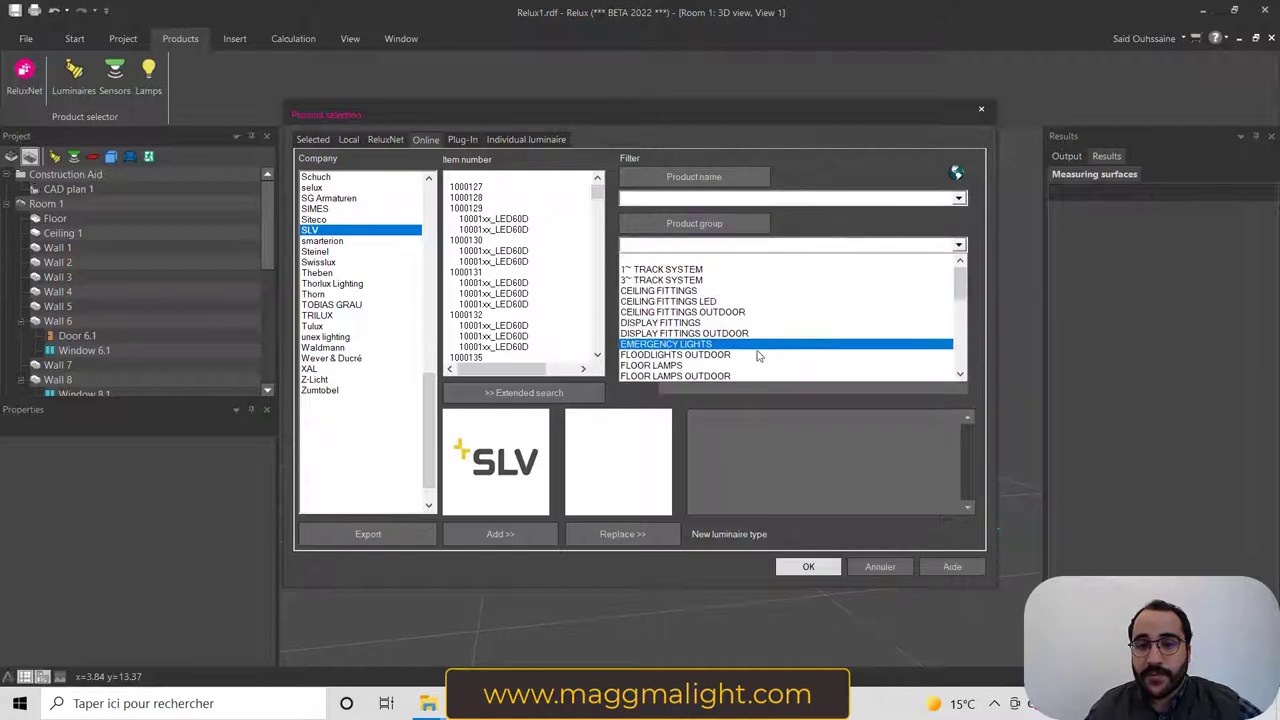
scroll(712, 370, down, 2)
scroll(712, 370, down, 2)
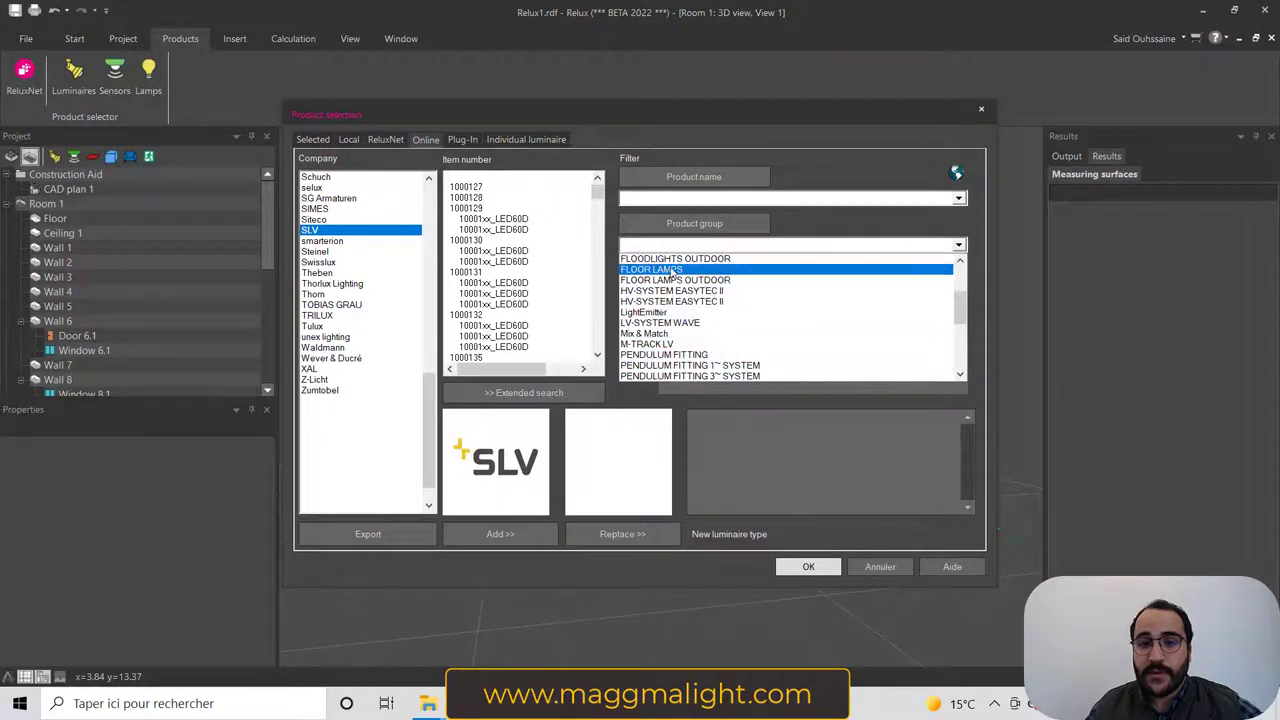
click(710, 358)
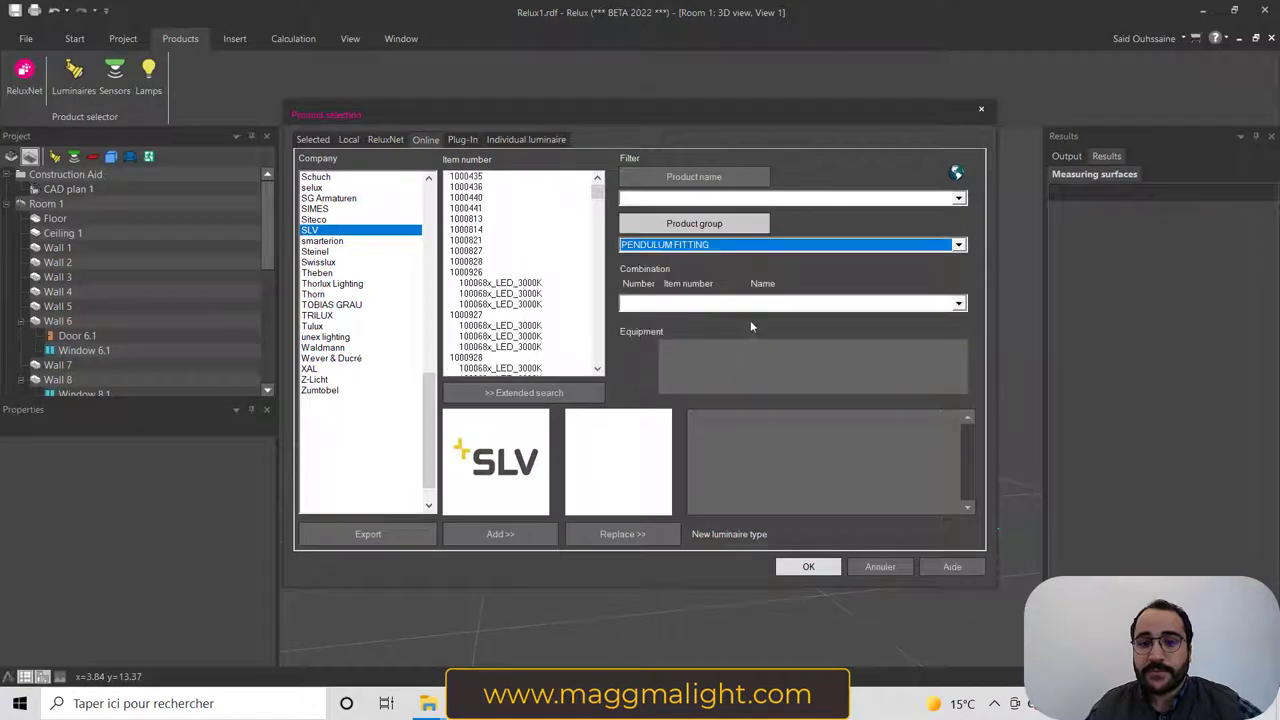
Step: Choose the black 2 m Q-LINE pendant luminaire, item 1000930, and add it to the selected luminaires
click(471, 241)
click(471, 252)
scroll(485, 278, down, 1)
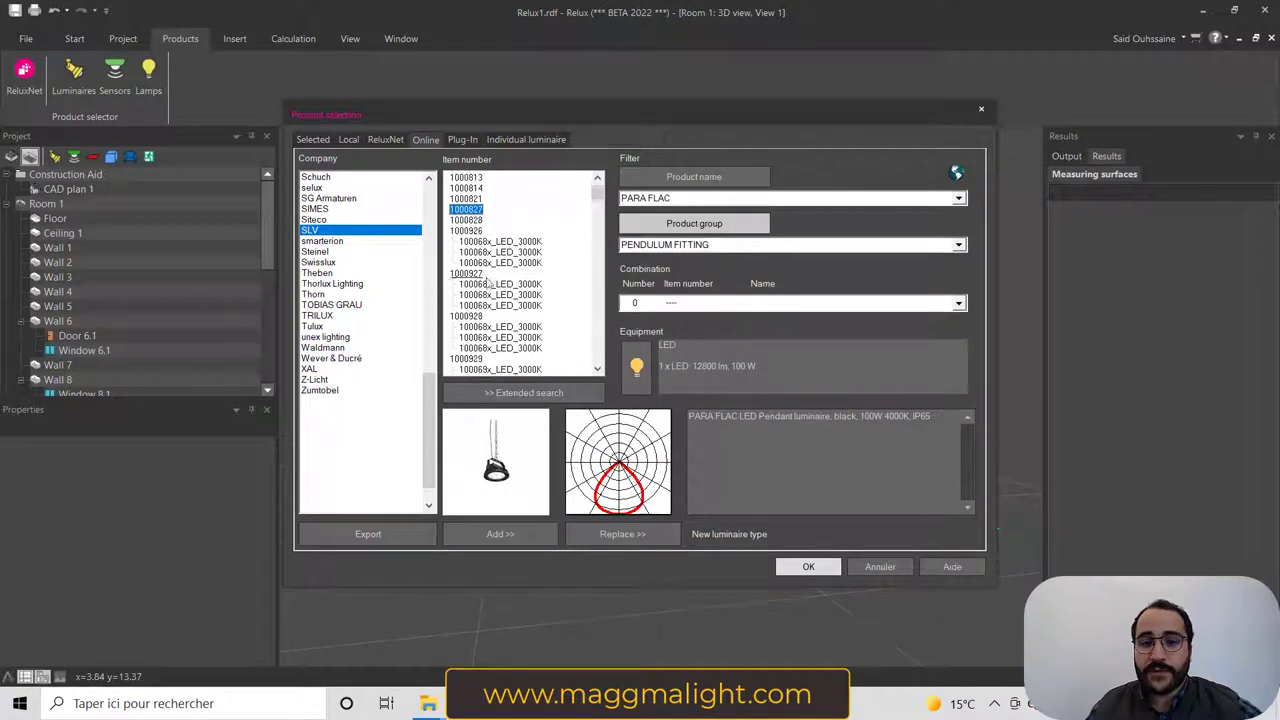
scroll(486, 279, down, 4)
click(491, 314)
click(477, 361)
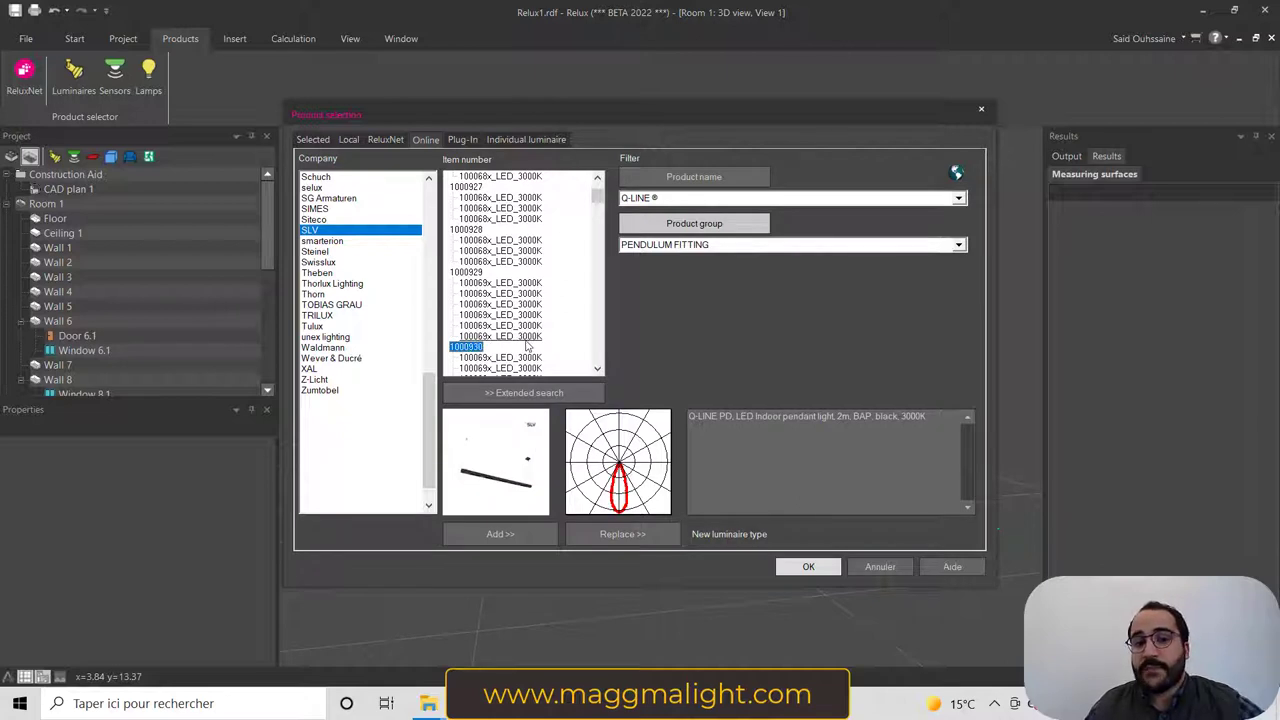
click(518, 536)
Step: Review the selected Q-LINE luminaire and its first two light emitters, confirm the product selection, and check the project's suspended luminaires
click(313, 141)
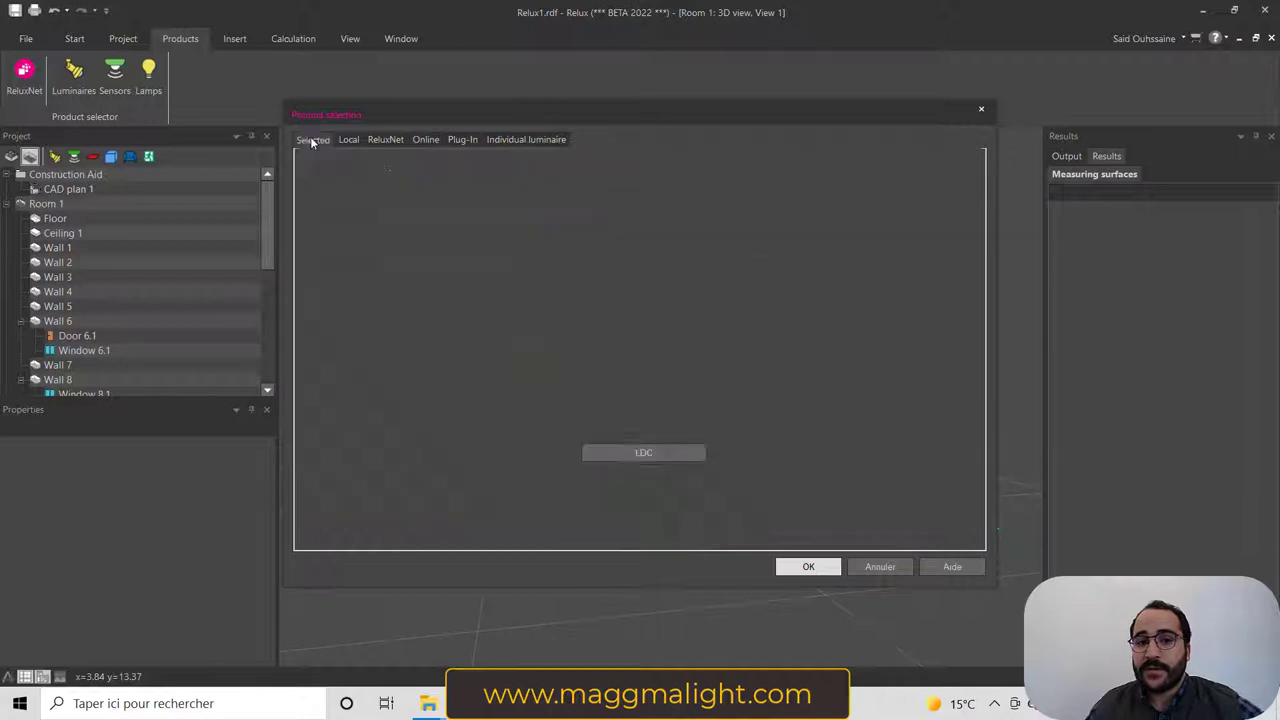
click(357, 194)
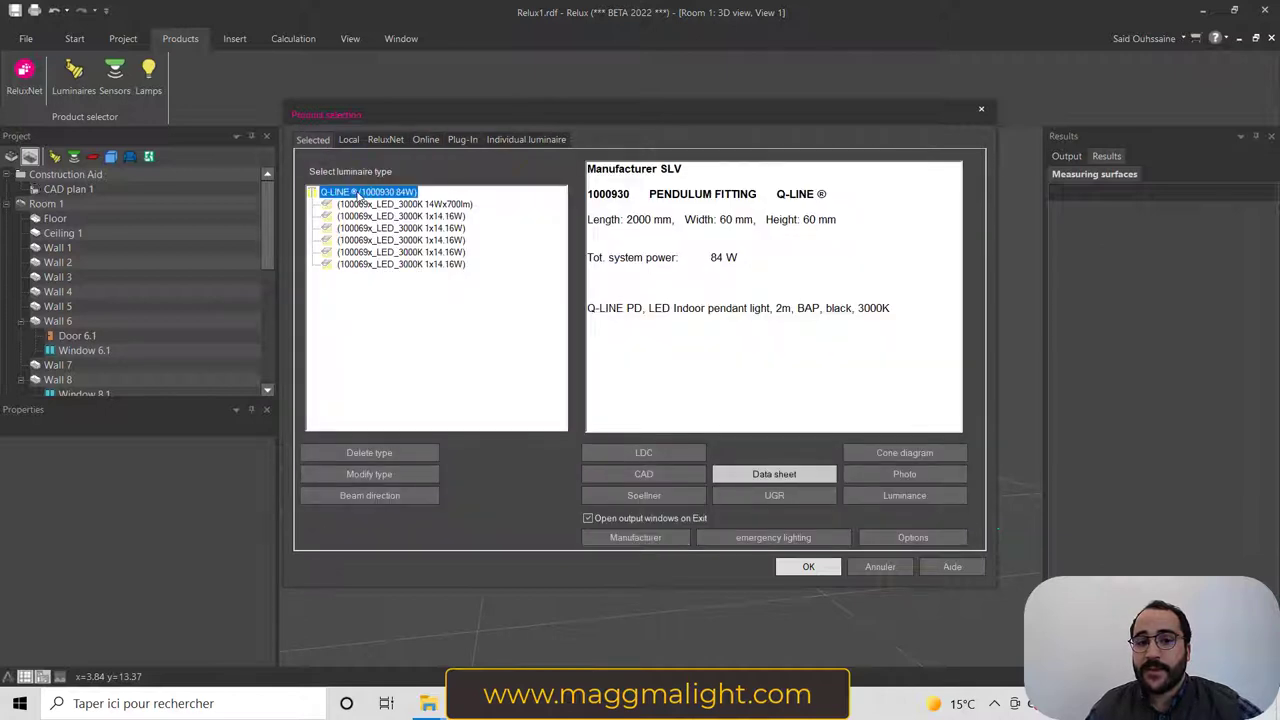
click(365, 204)
click(372, 216)
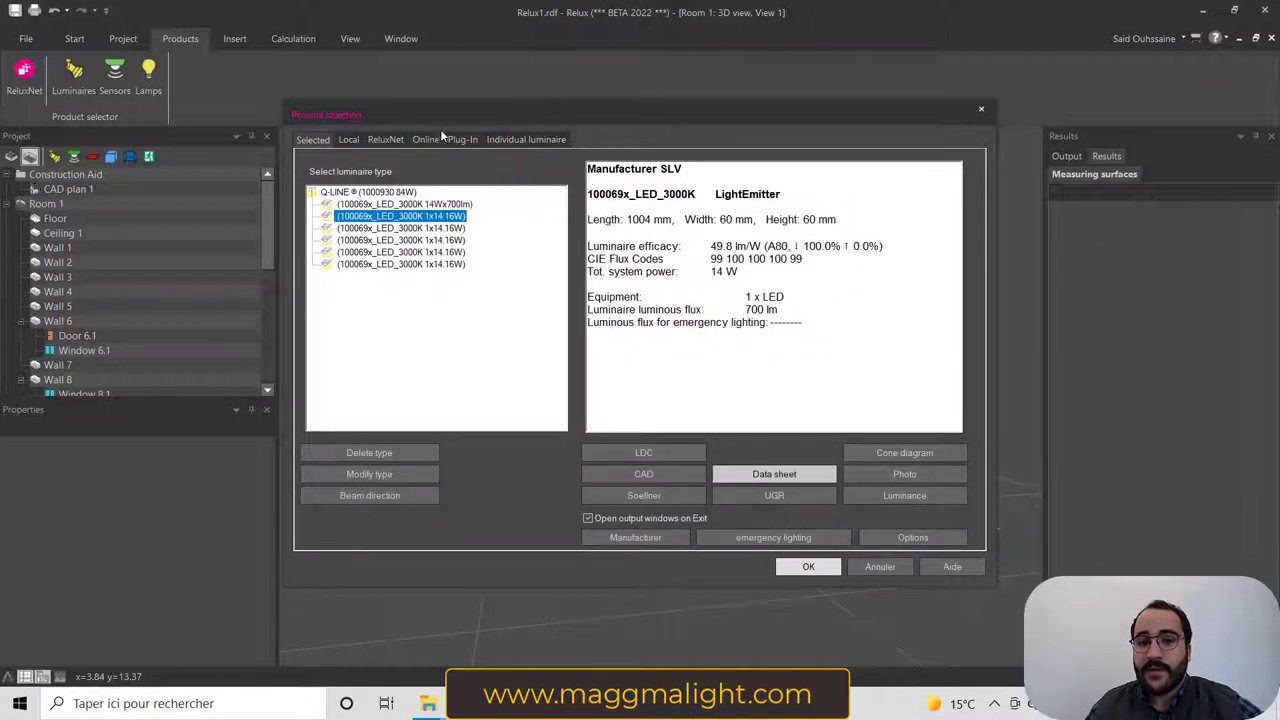
click(810, 568)
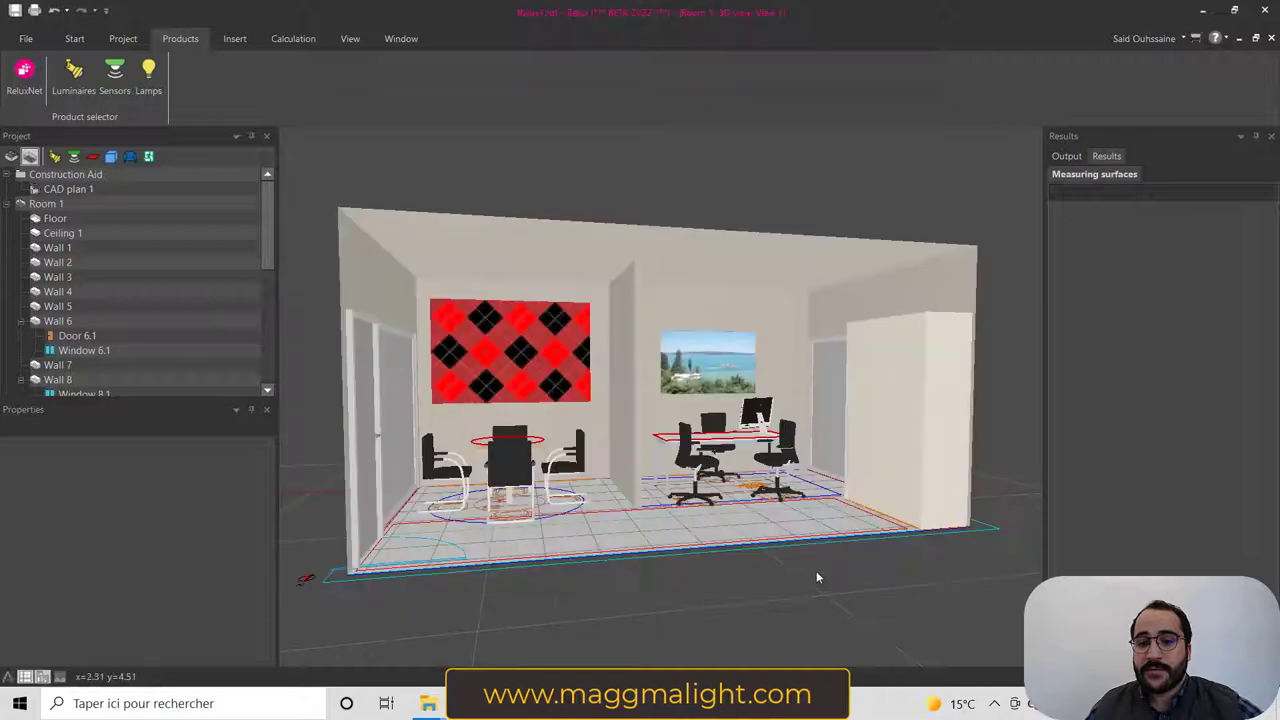
click(79, 102)
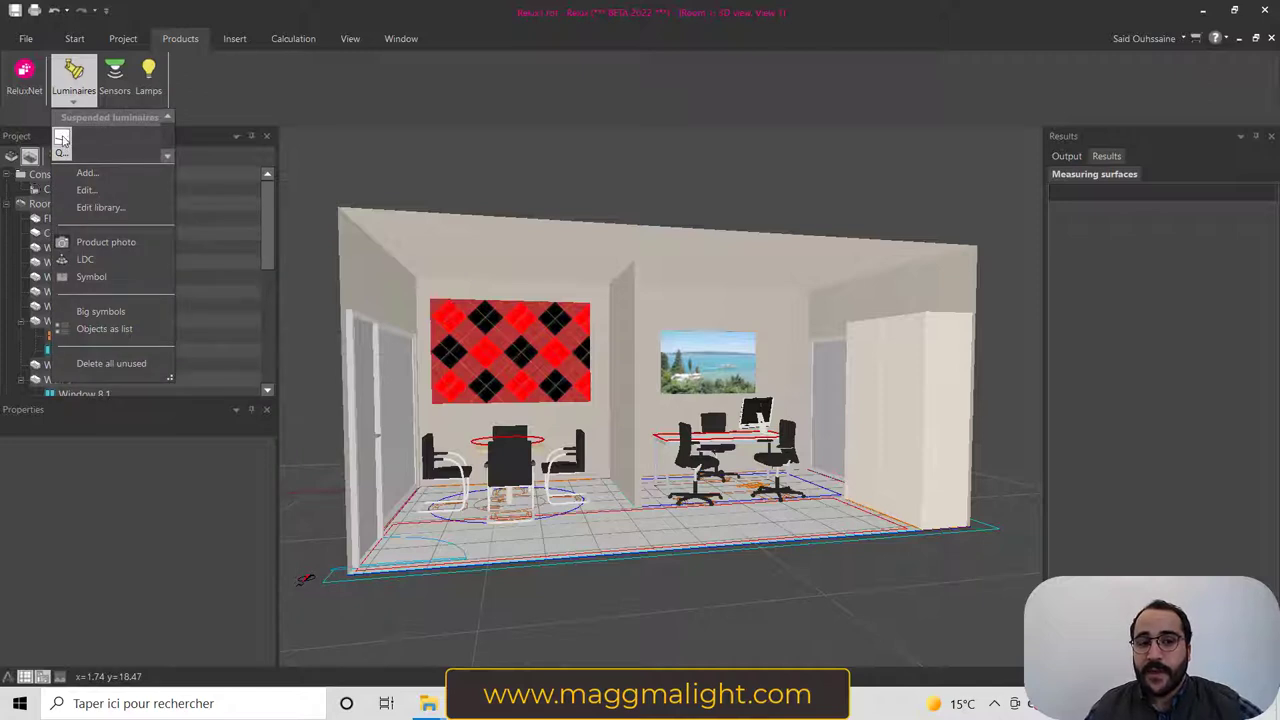
click(77, 103)
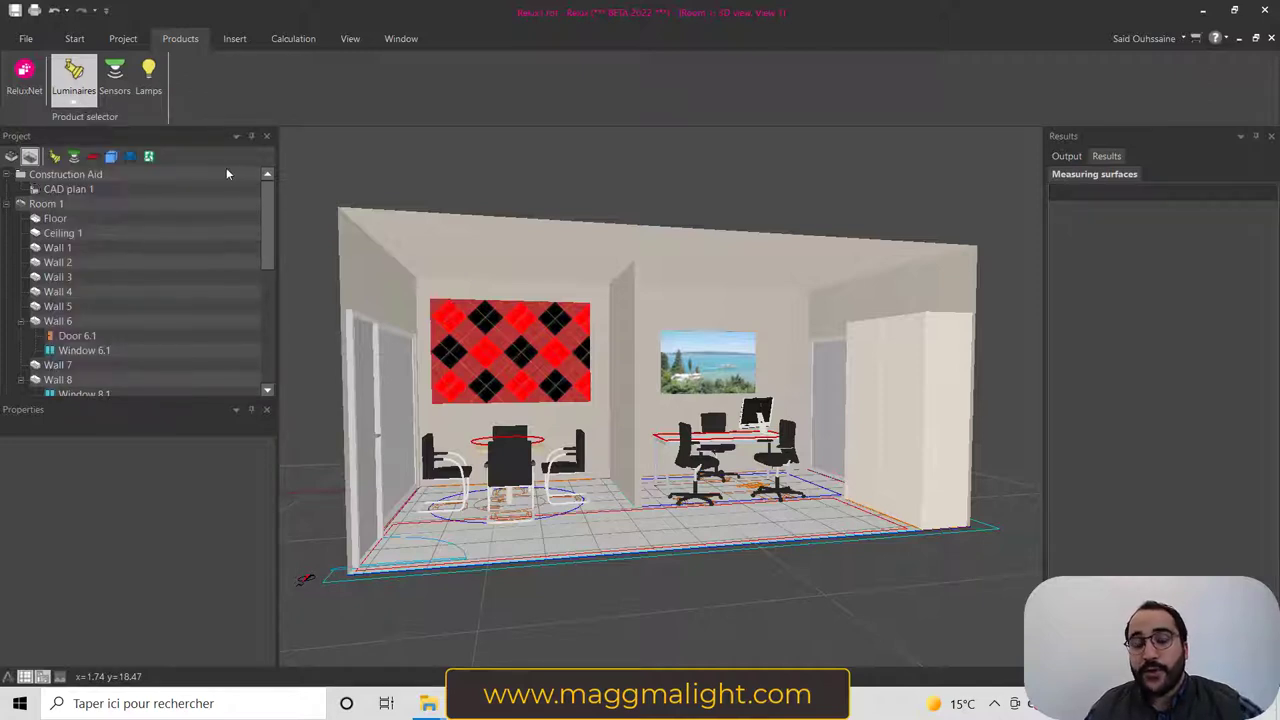
Step: Switch to the ReluxNet website and look through the Sensors and 3D-Objects product types before returning to Luminaires
click(25, 80)
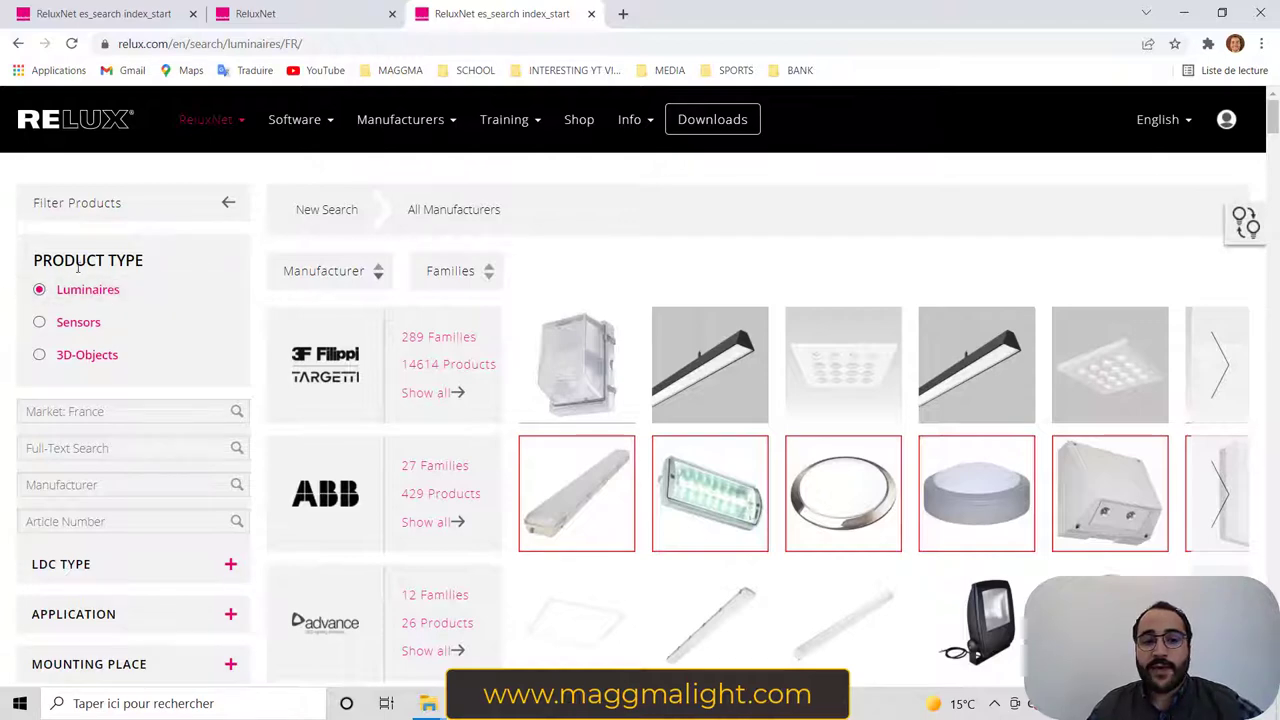
click(38, 323)
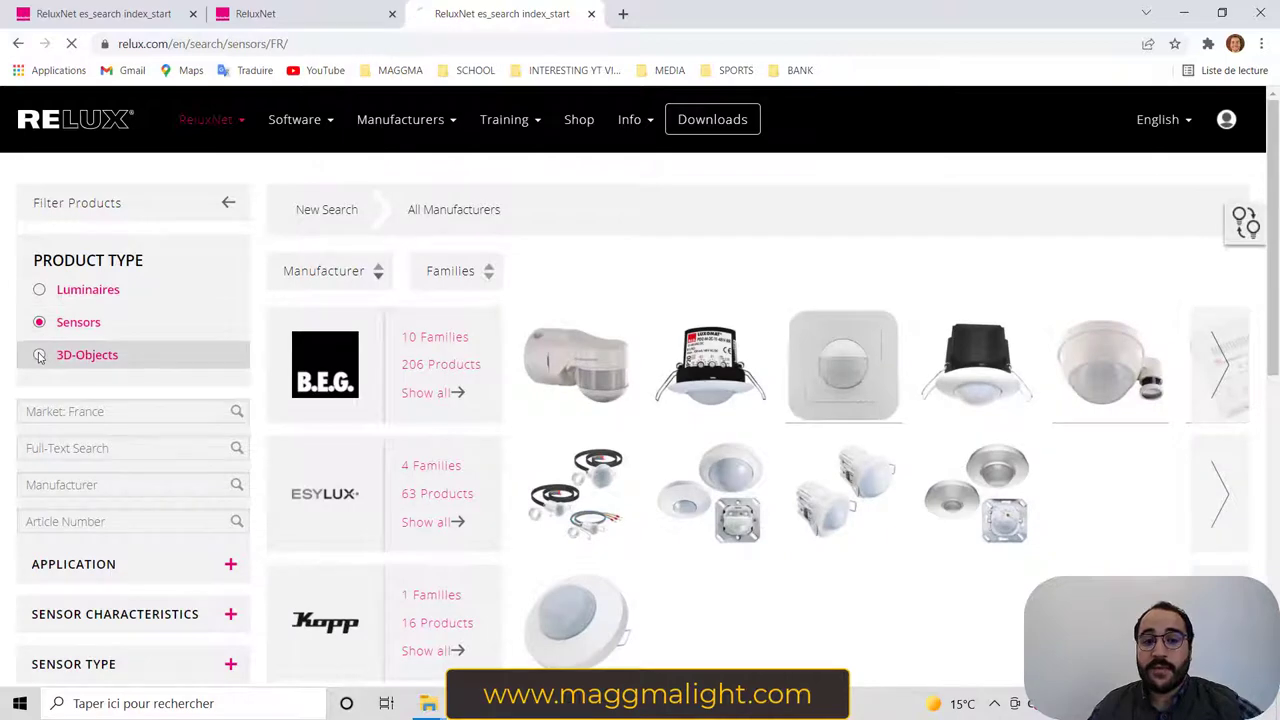
click(39, 355)
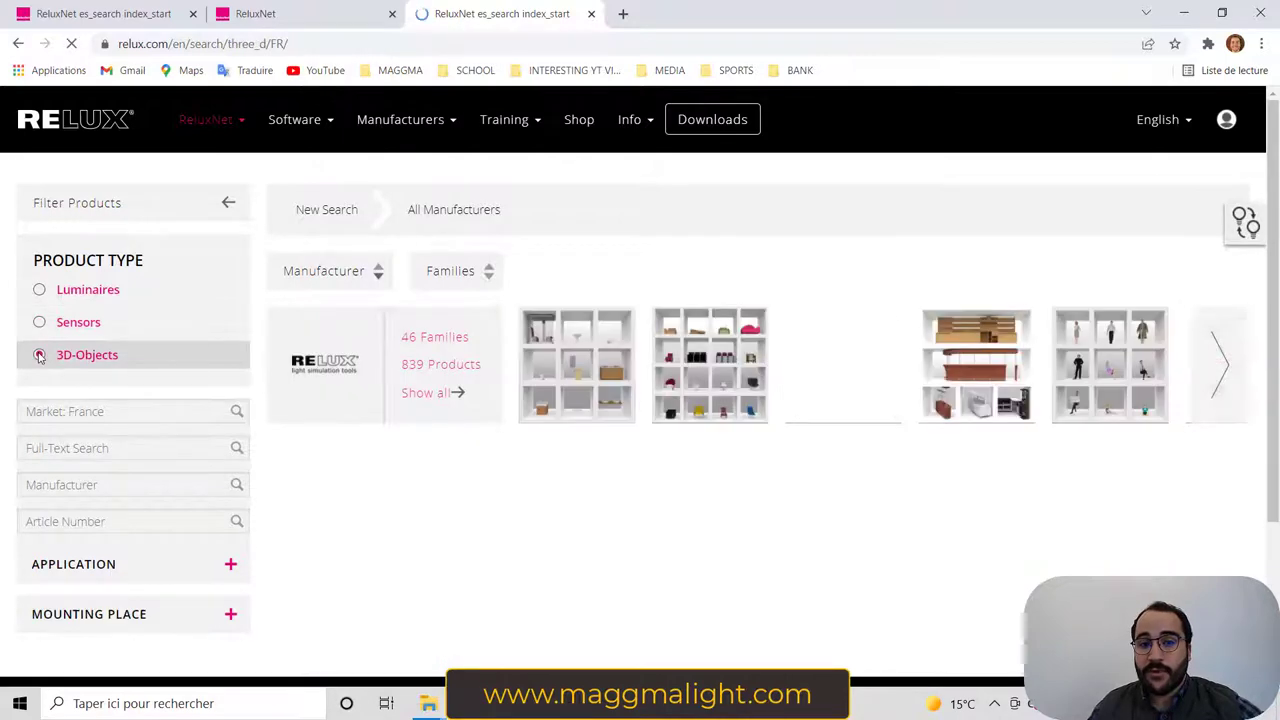
click(41, 292)
Step: Look over the available luminaire filters and restrict the results to the very narrow downward LDC type
scroll(94, 323, down, 2)
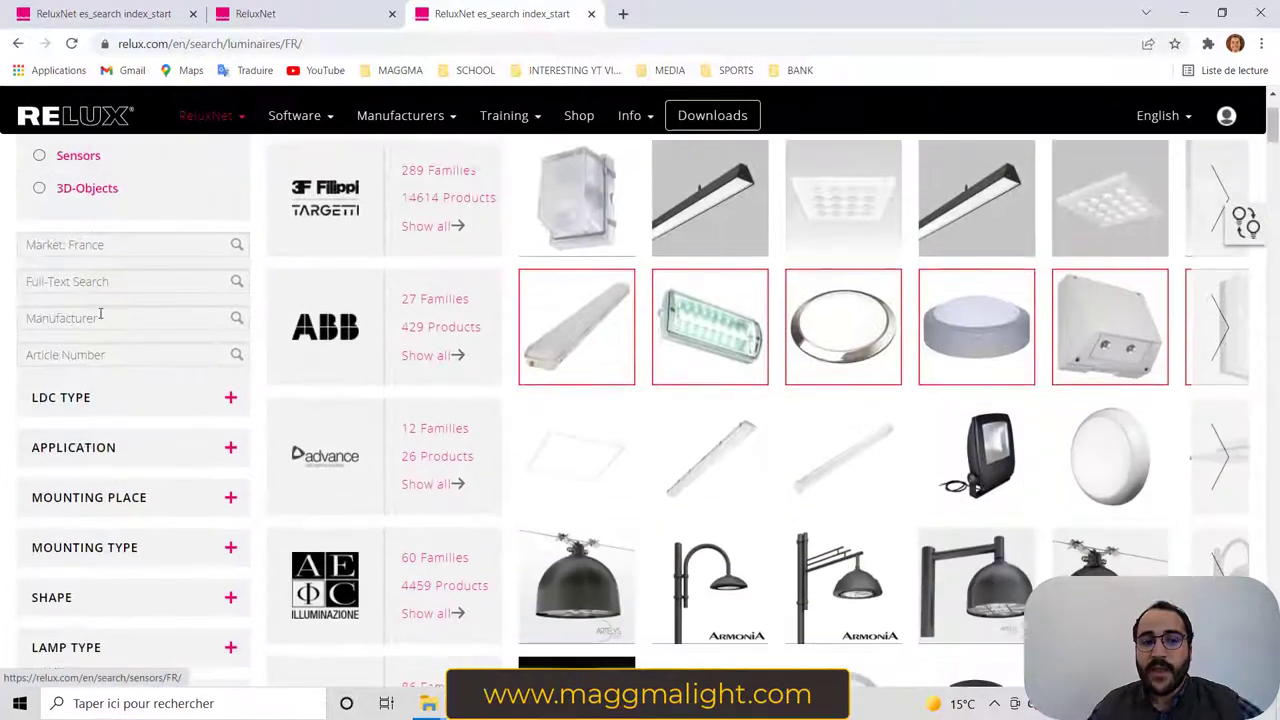
scroll(83, 303, down, 4)
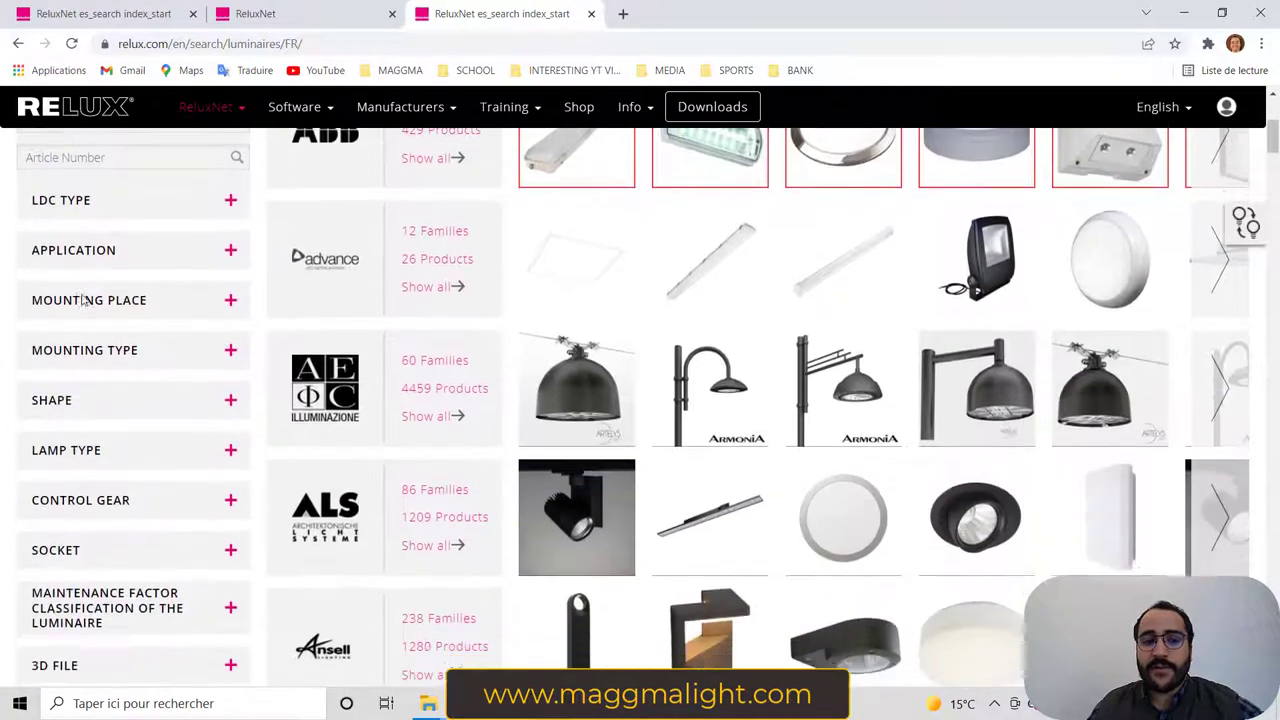
scroll(83, 303, down, 3)
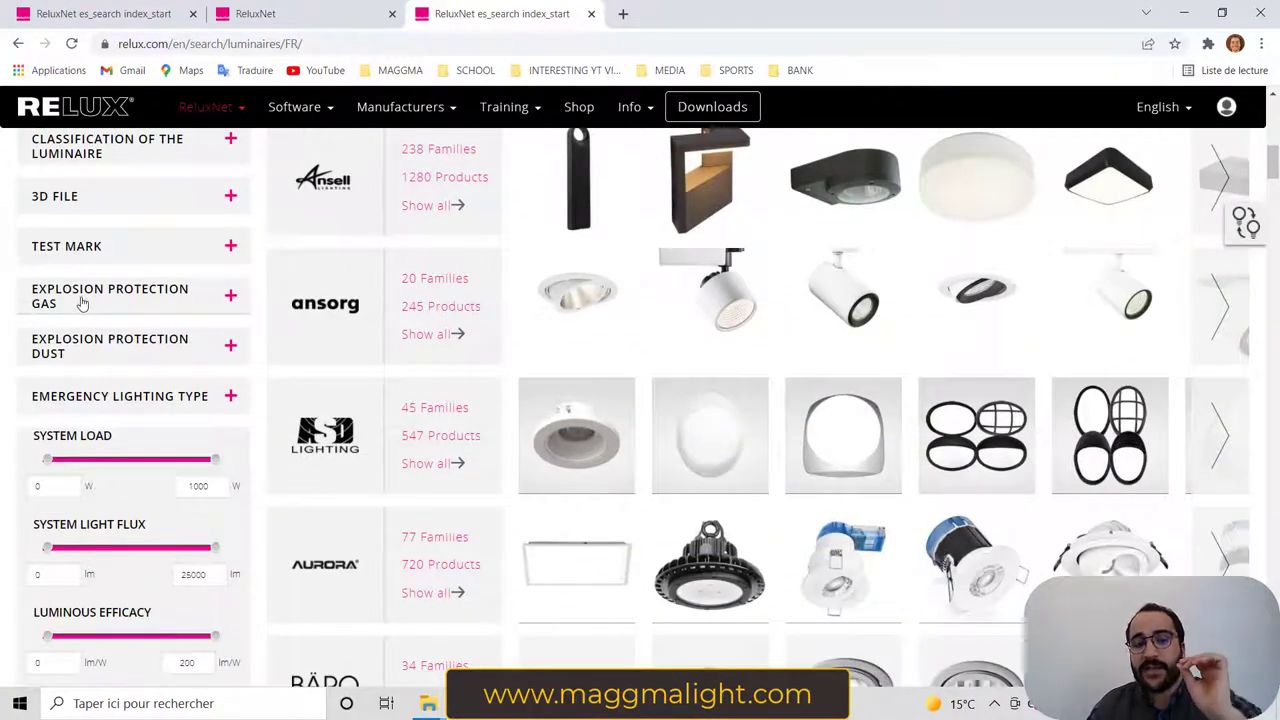
scroll(83, 303, up, 4)
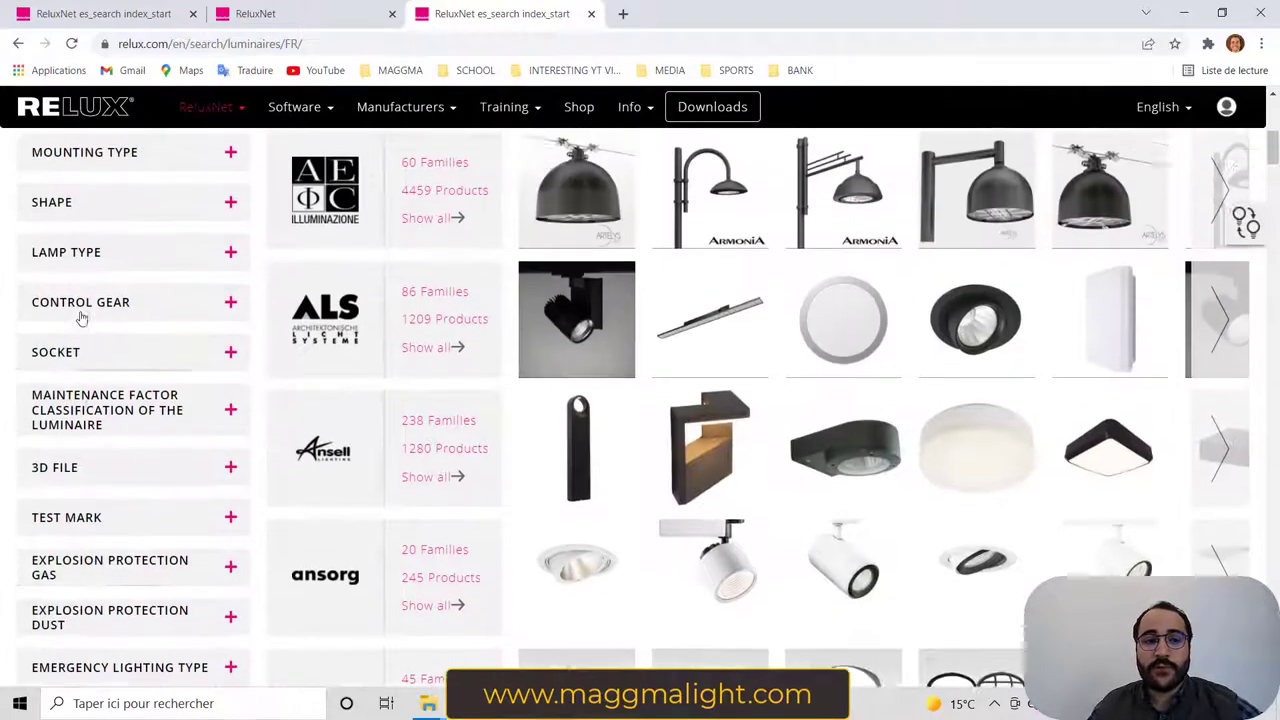
scroll(83, 318, up, 2)
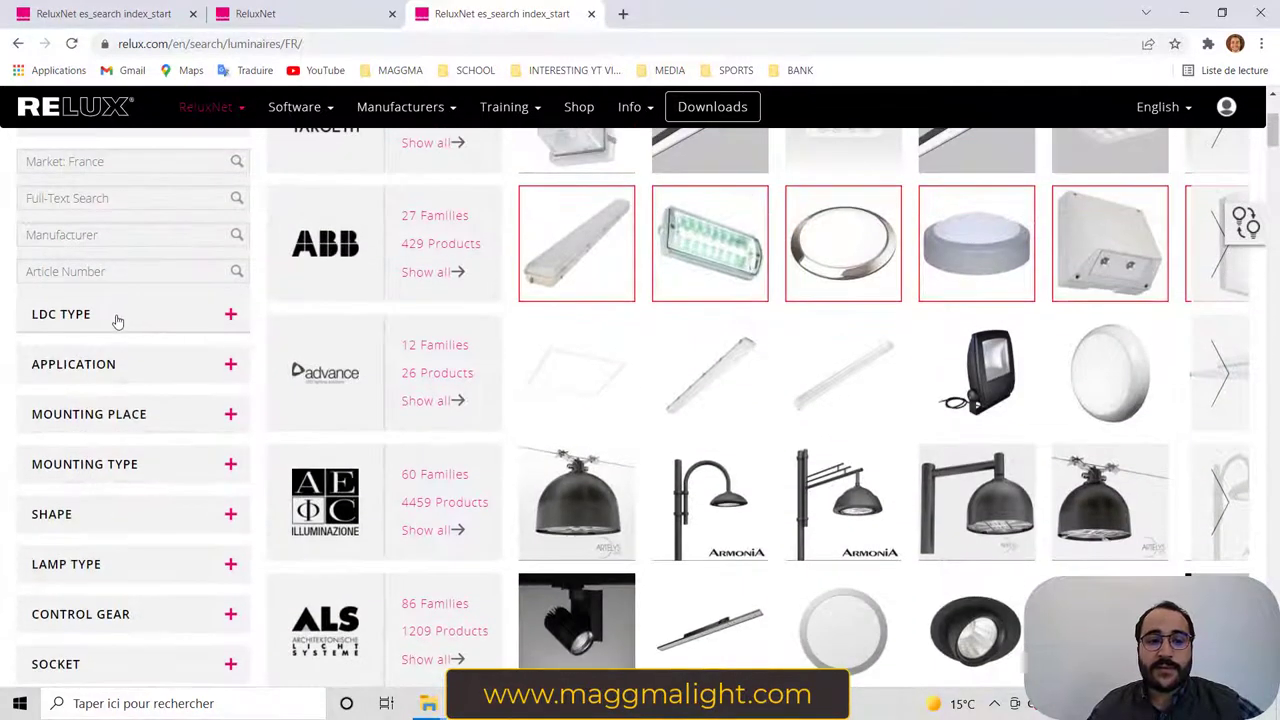
click(117, 320)
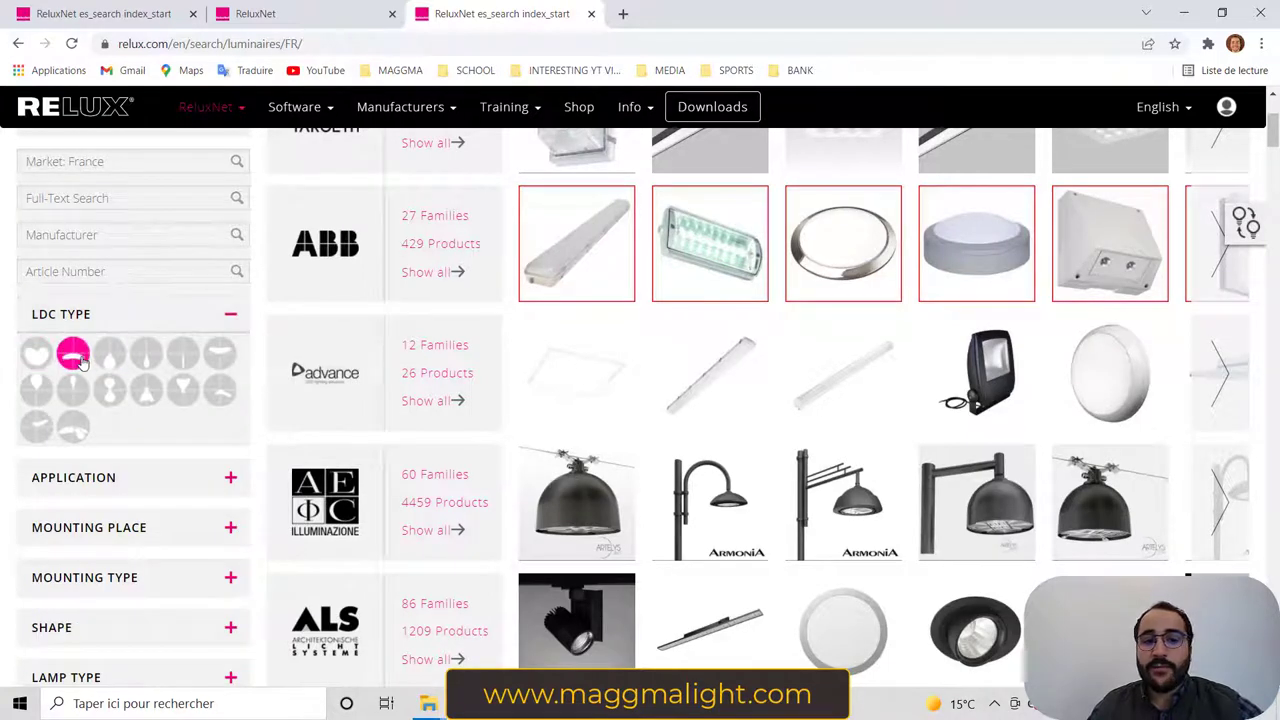
click(183, 355)
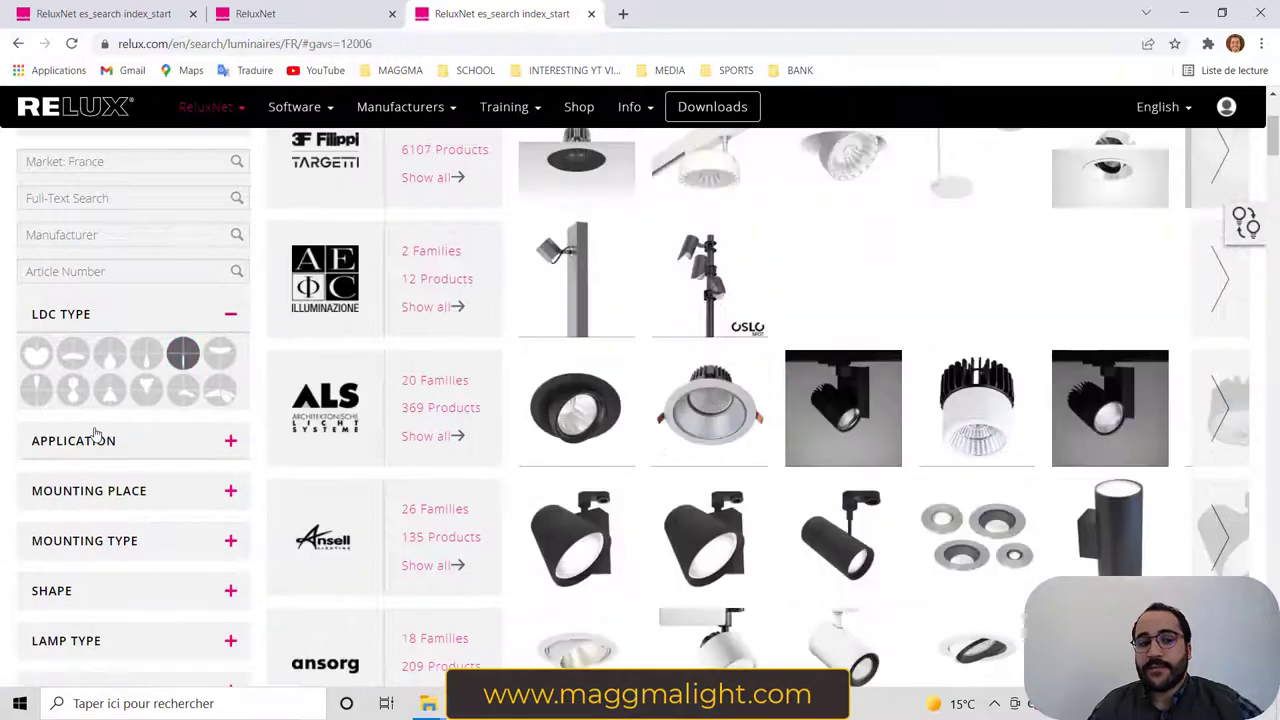
Step: Restrict the luminaire search to the Interior application
scroll(130, 360, down, 1)
click(131, 358)
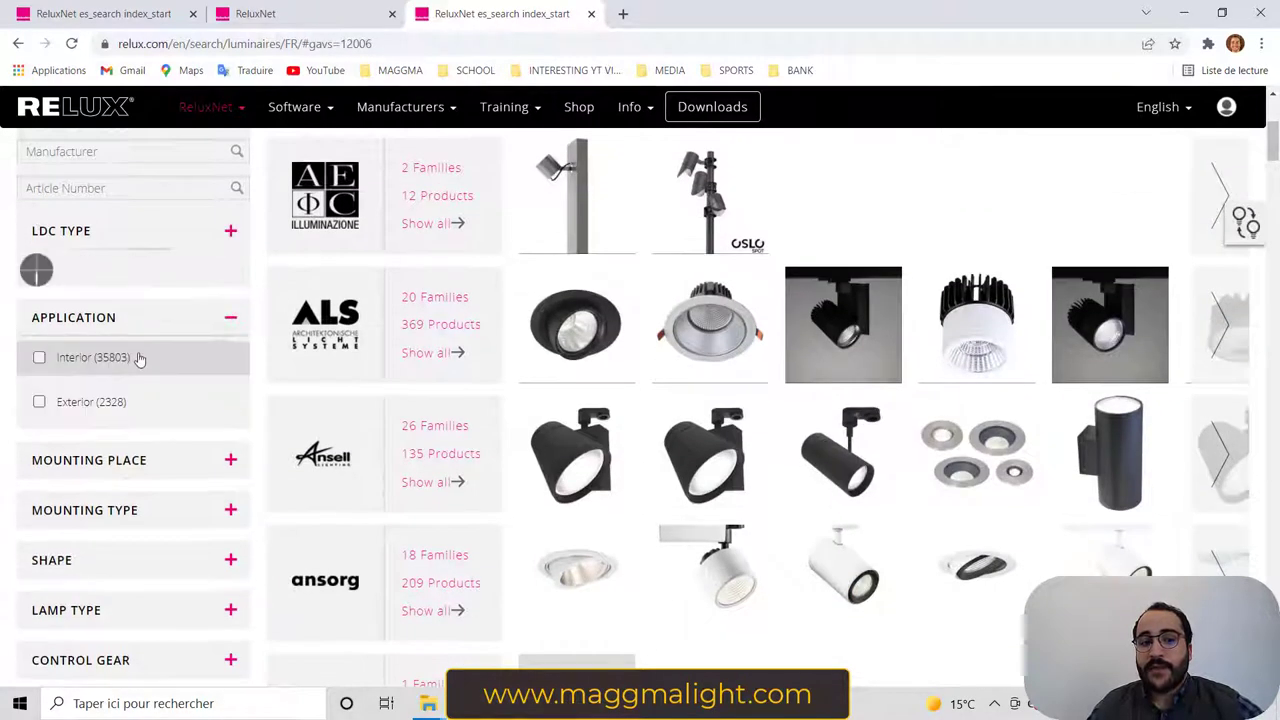
click(39, 358)
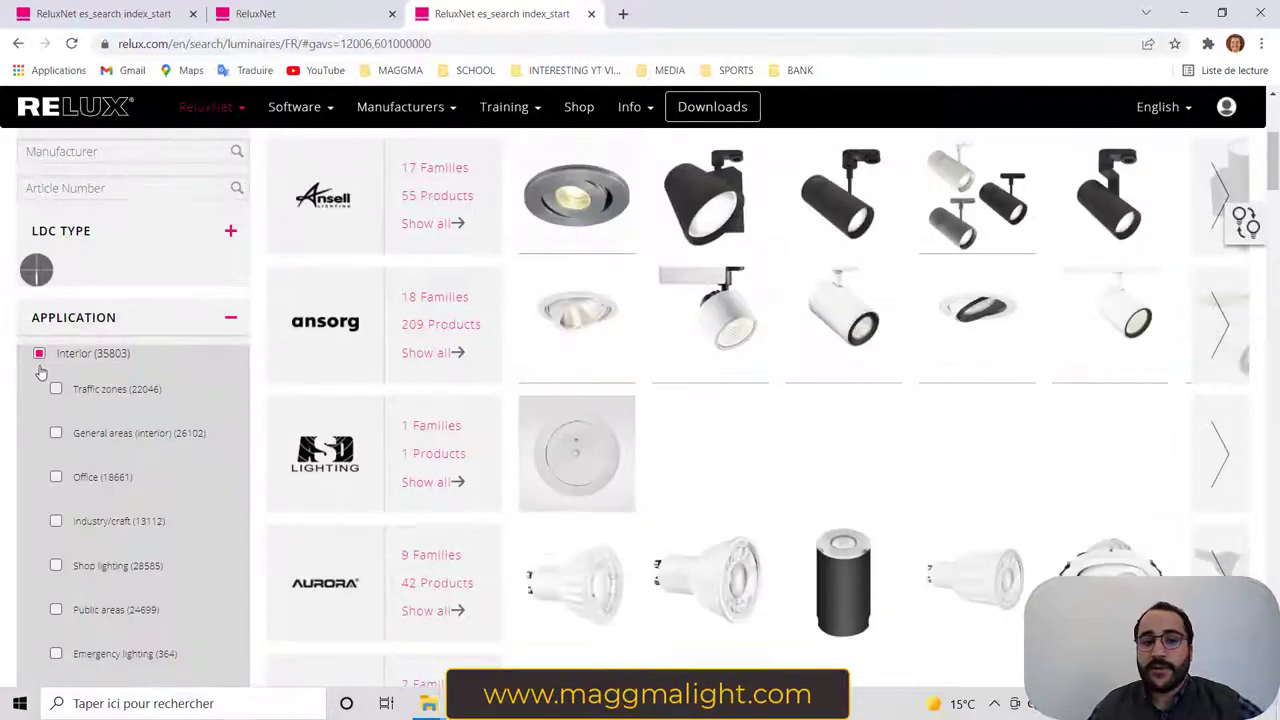
Step: Restrict the luminaire search to the Ceiling mounting place
scroll(42, 370, down, 1)
scroll(66, 360, down, 4)
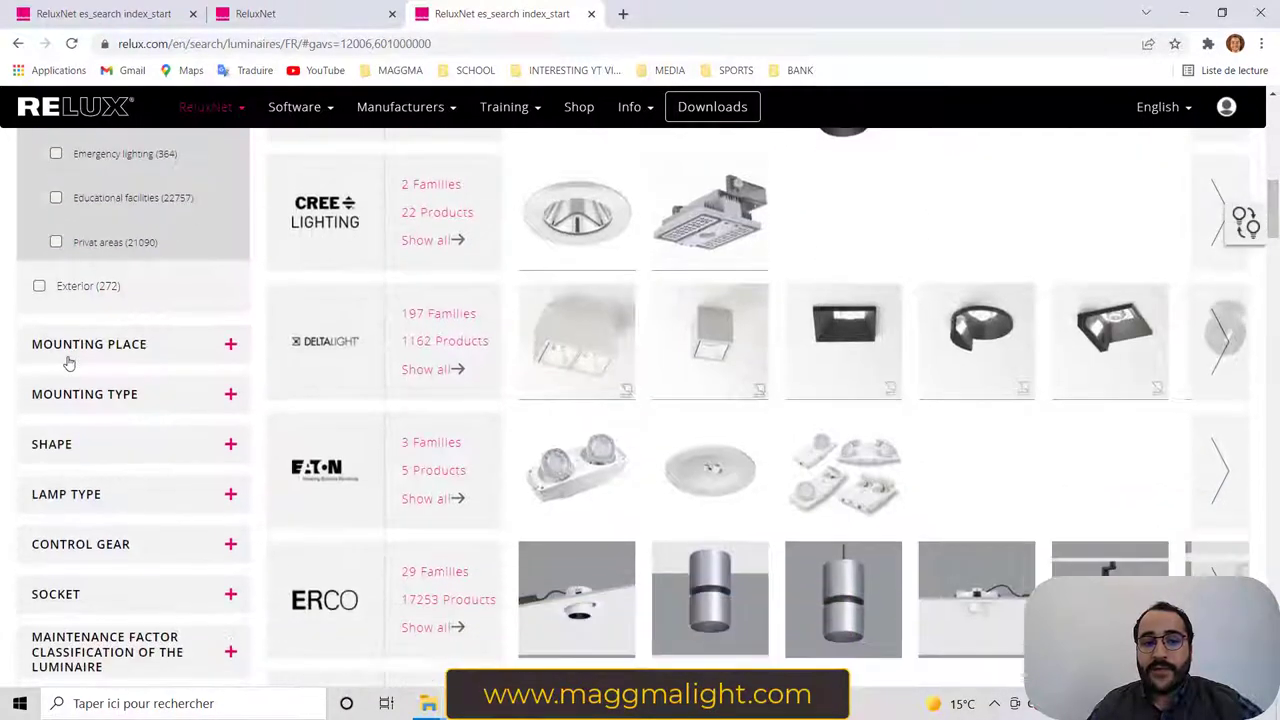
click(120, 345)
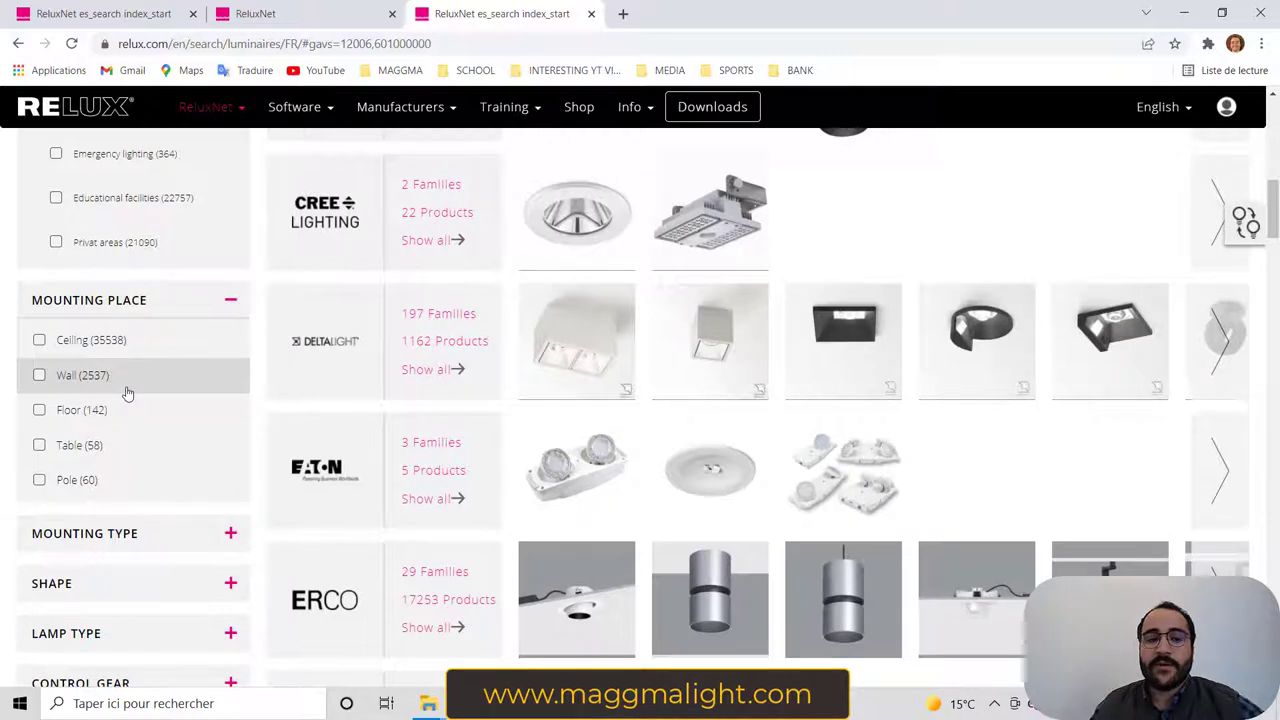
click(39, 343)
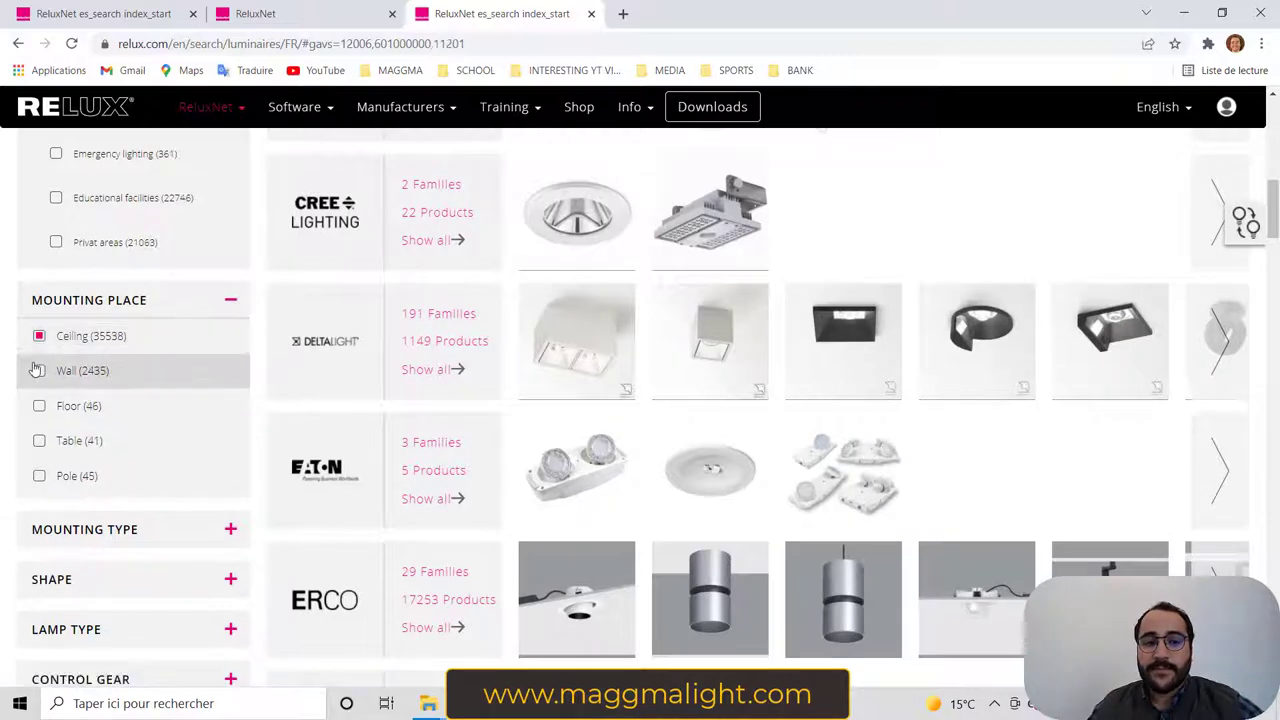
Step: Restrict the luminaire search to the Surface mounted mounting type
scroll(37, 356, down, 3)
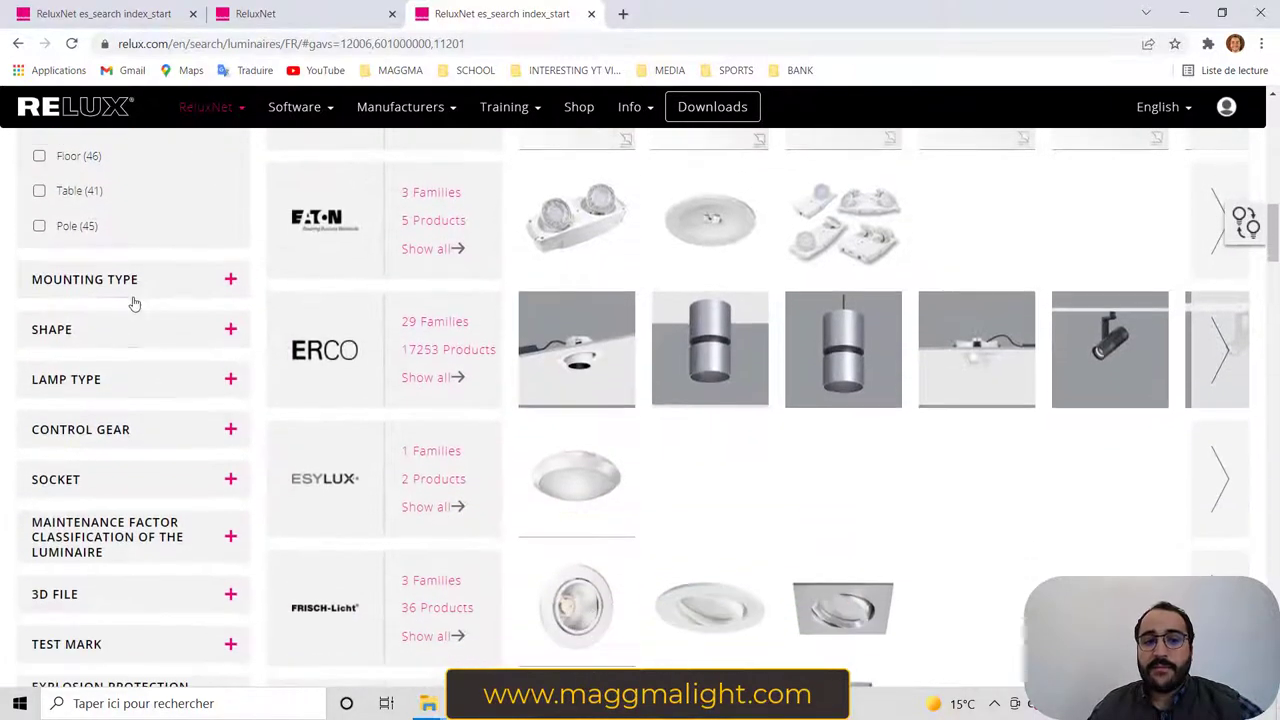
click(134, 290)
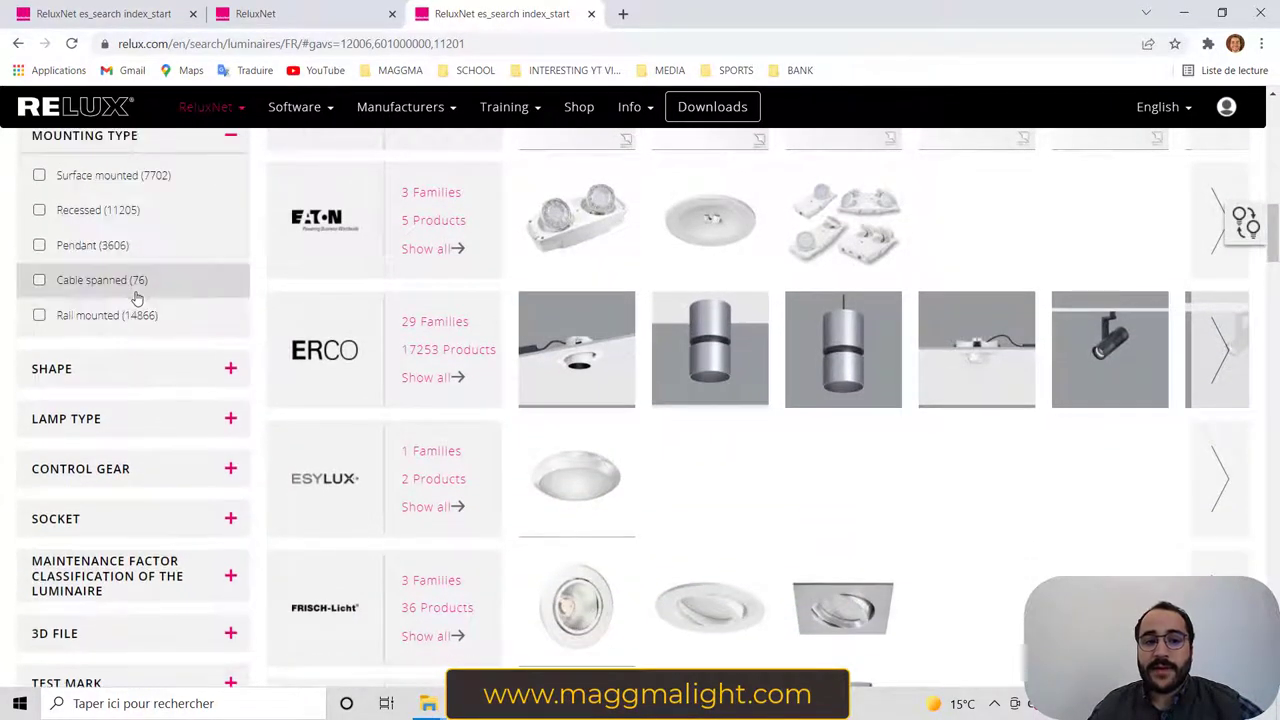
scroll(116, 341, up, 1)
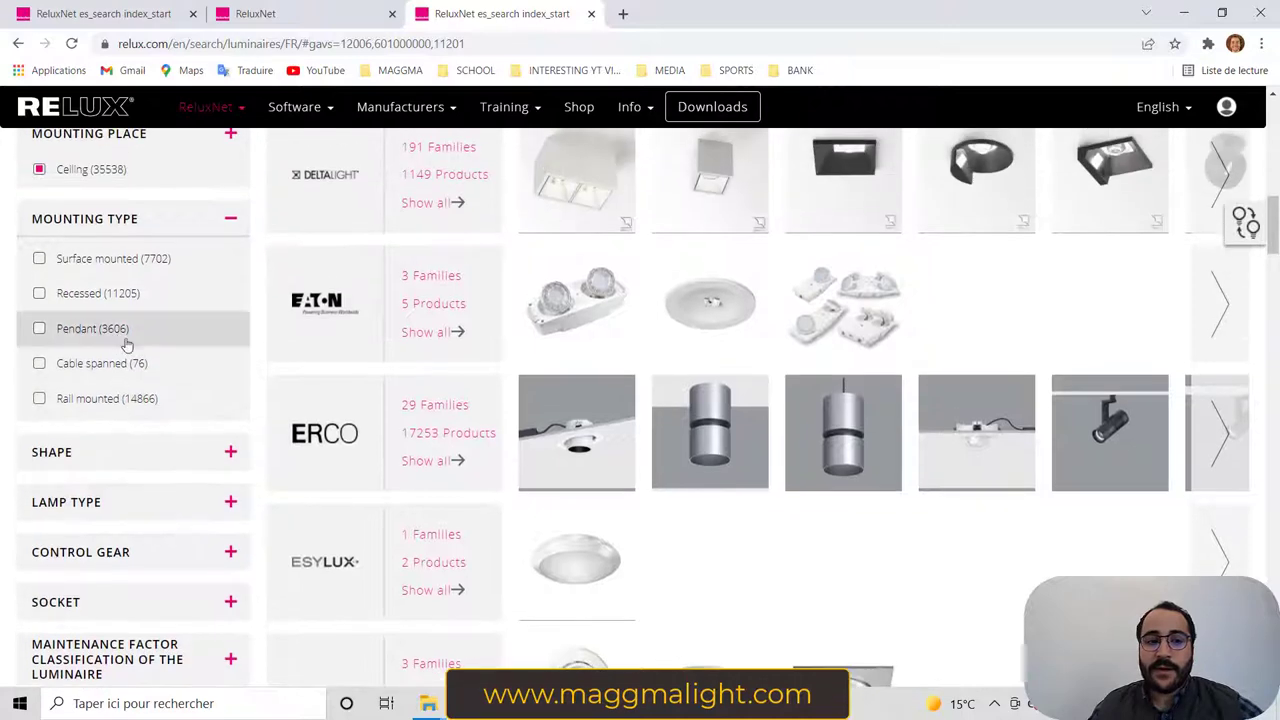
click(38, 259)
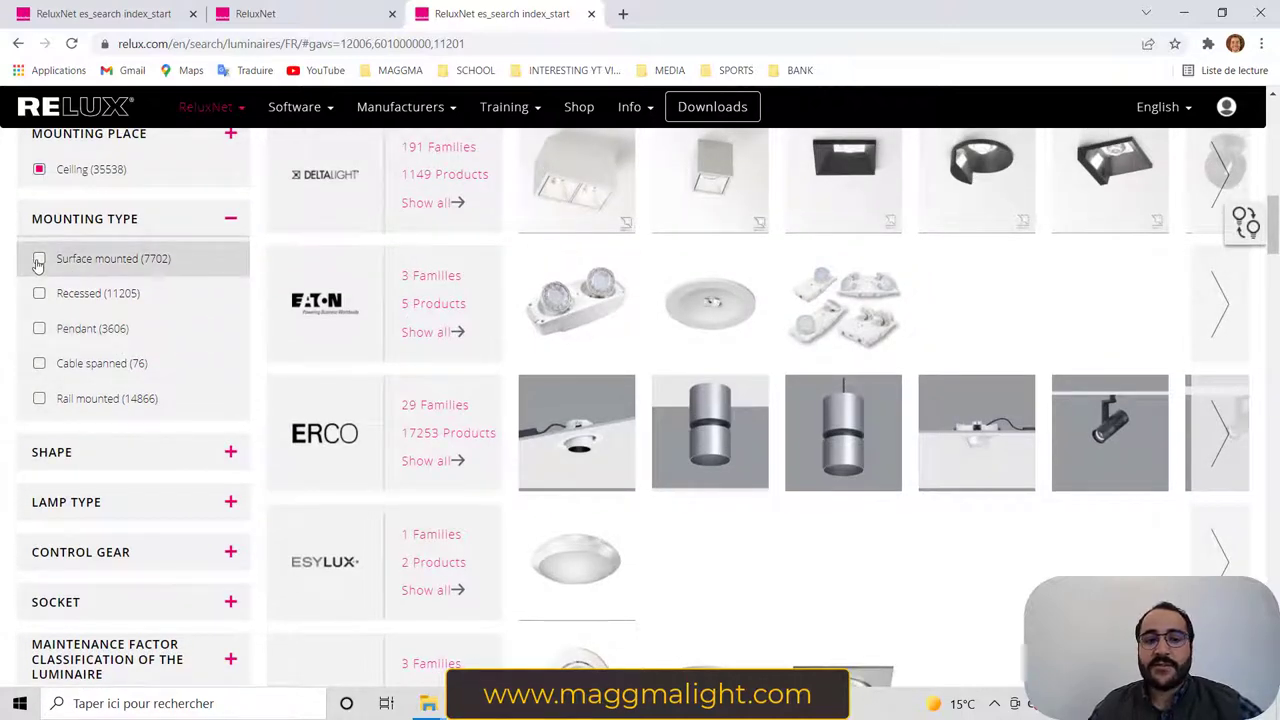
Step: Filter the luminaire results by the Cylinder shape
scroll(186, 390, down, 2)
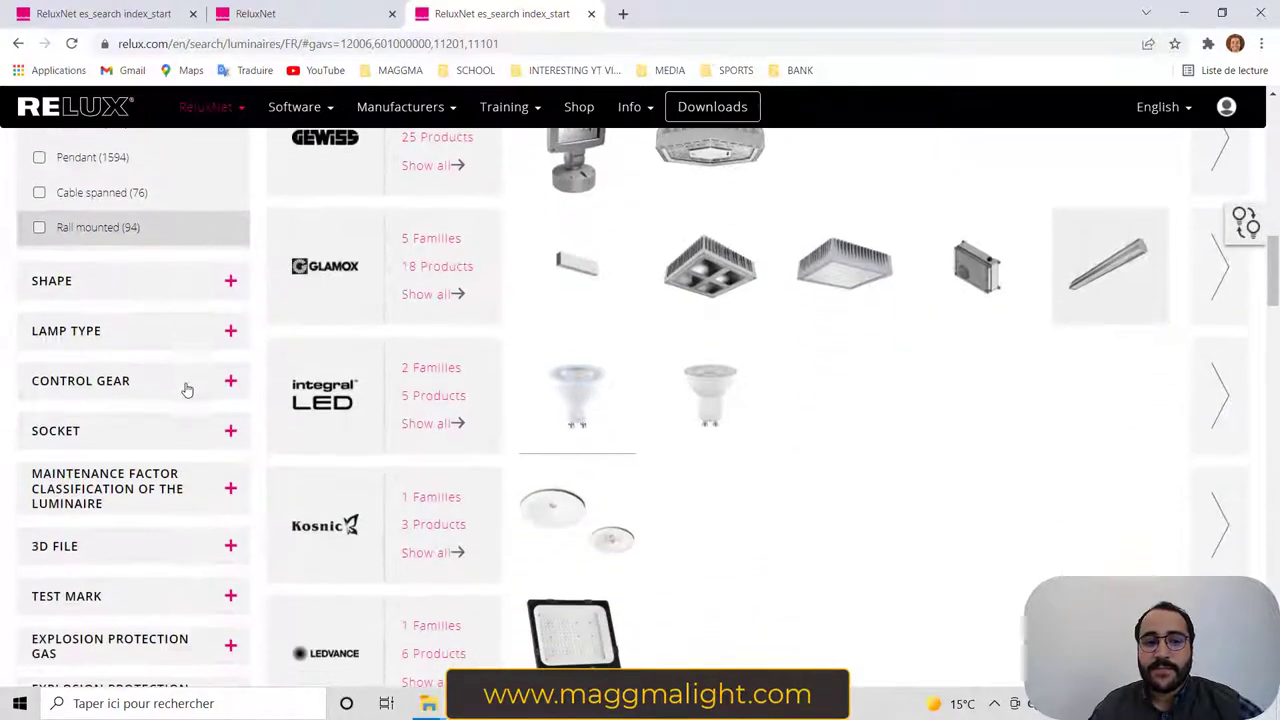
click(180, 293)
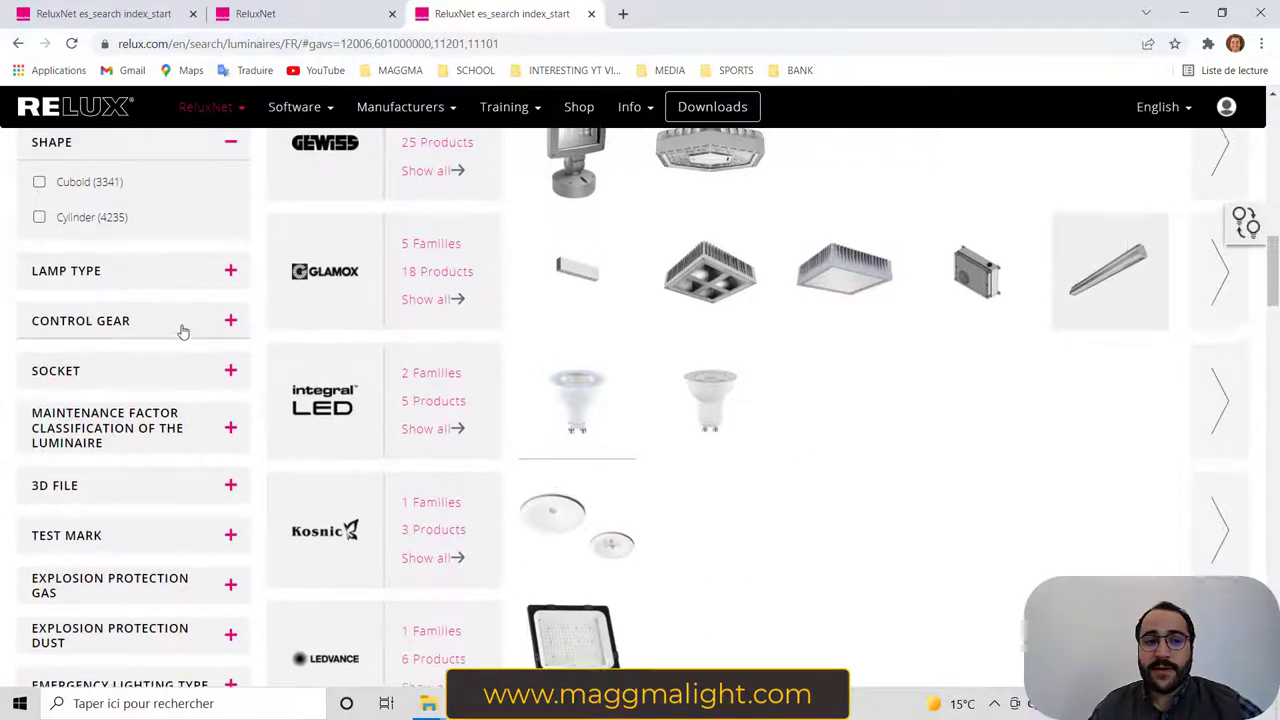
scroll(181, 328, up, 1)
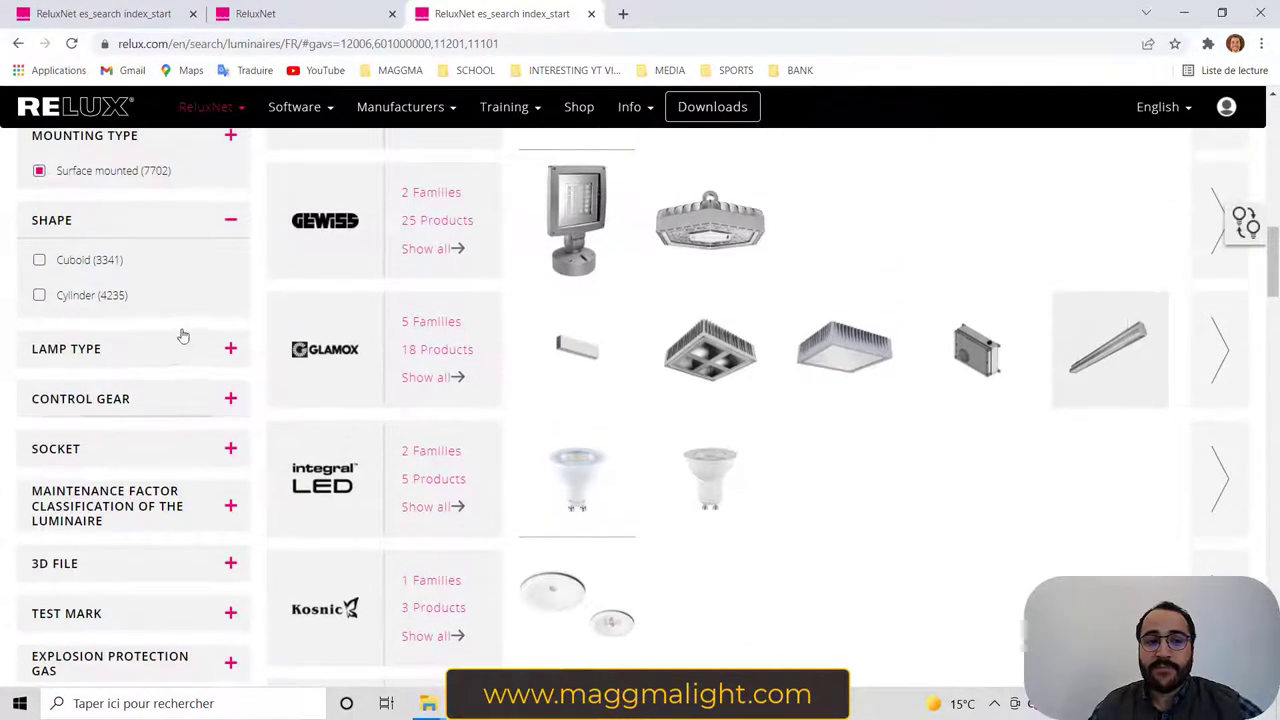
click(38, 295)
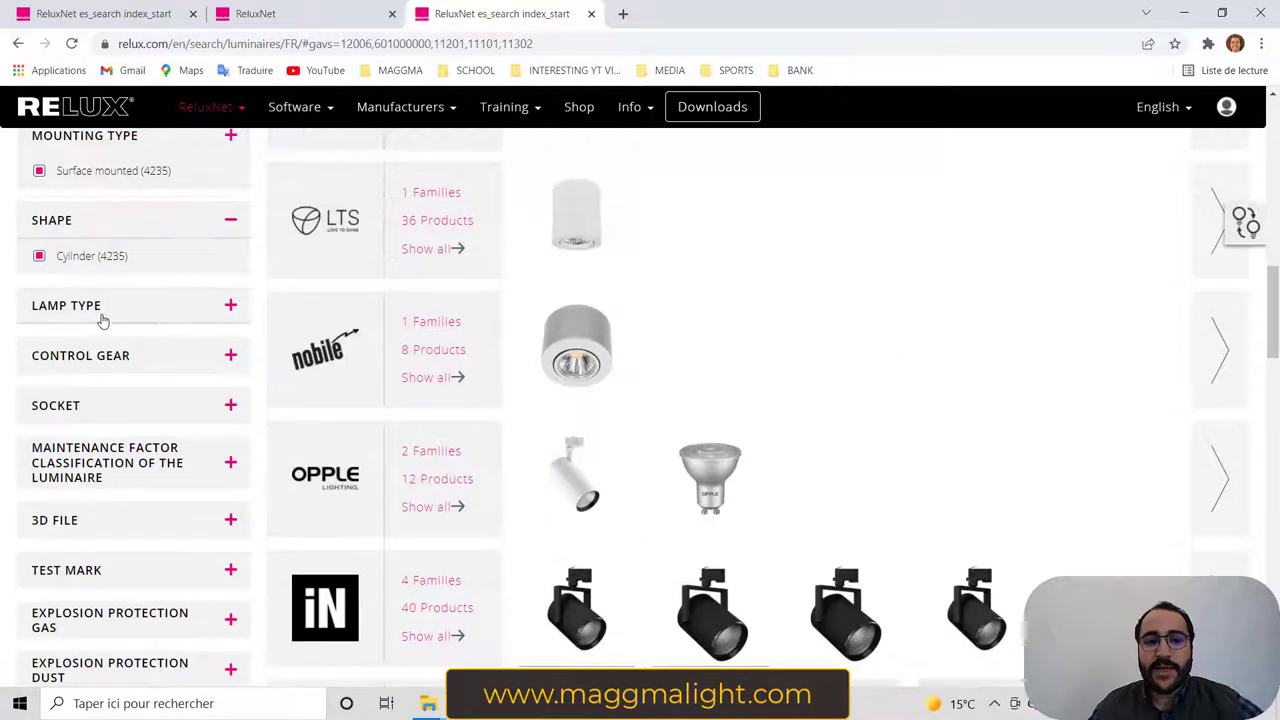
Step: Filter the luminaires to the LED lamp type with Electronic ballast control gear
click(102, 320)
click(42, 343)
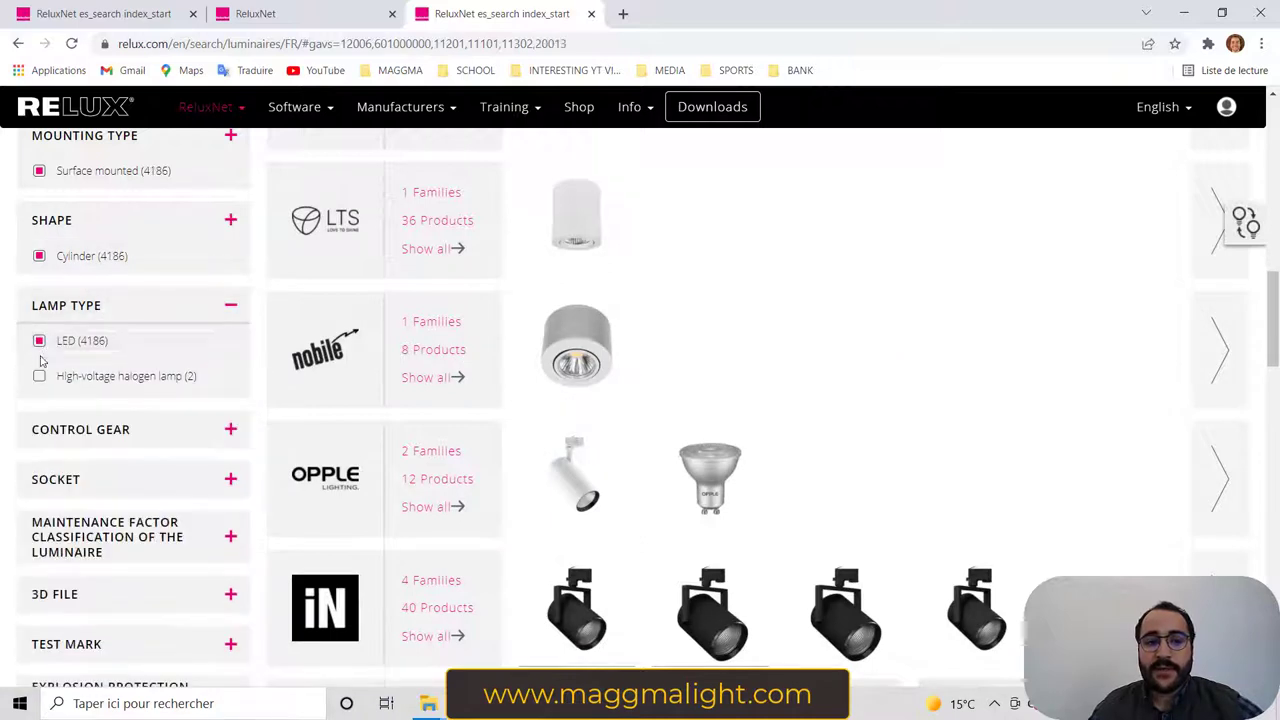
scroll(35, 374, down, 1)
click(87, 360)
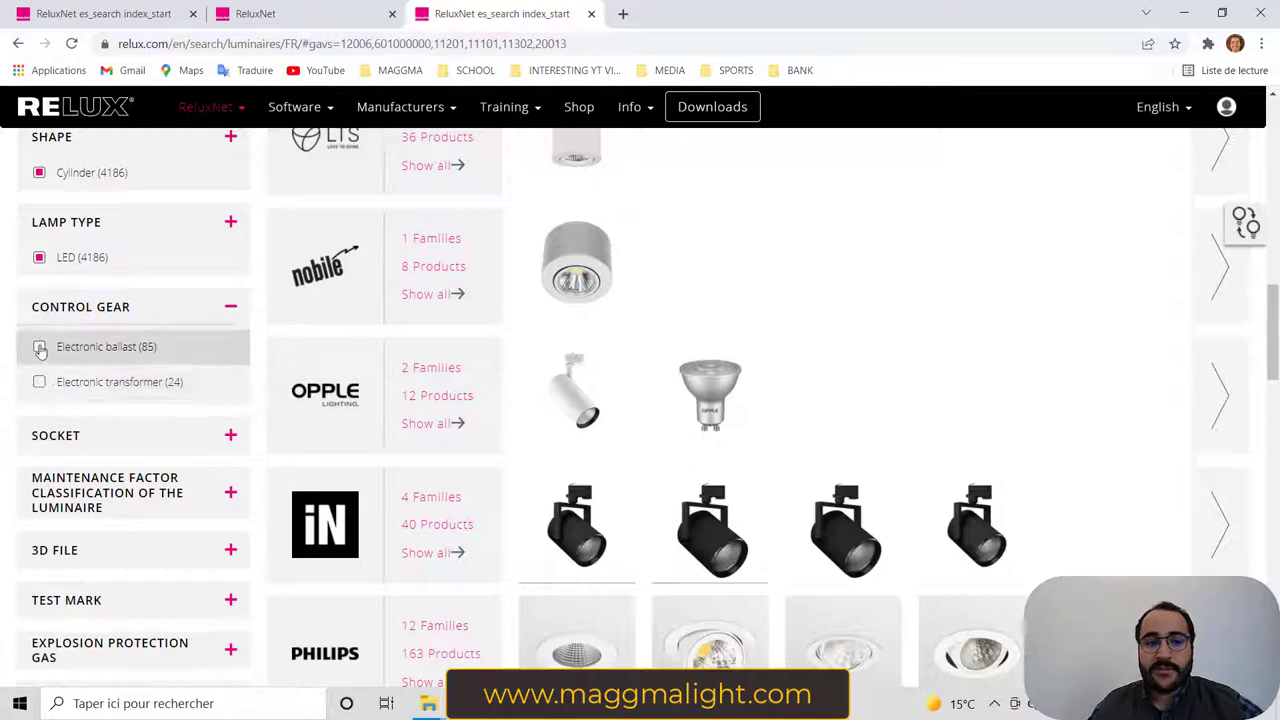
click(40, 348)
Step: Check the options offered by the Socket, Maintenance Factor Classification and 3D File filters
scroll(8, 391, down, 1)
scroll(14, 390, down, 1)
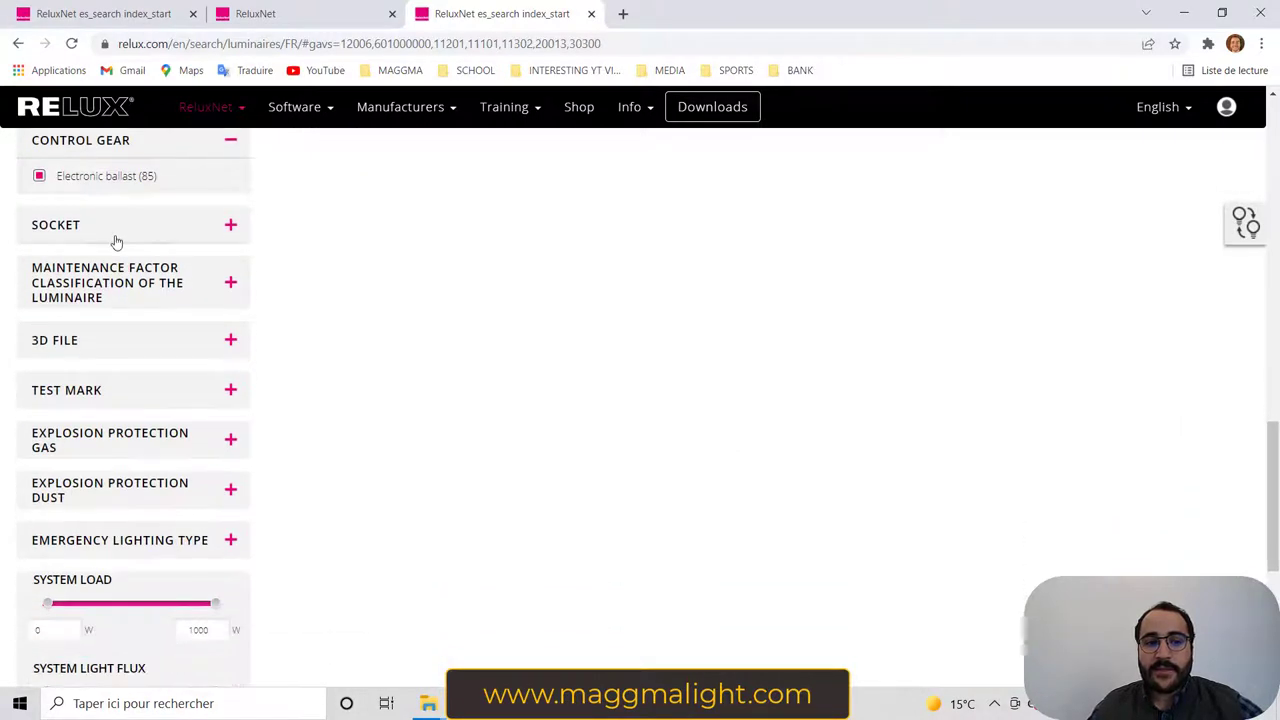
click(114, 236)
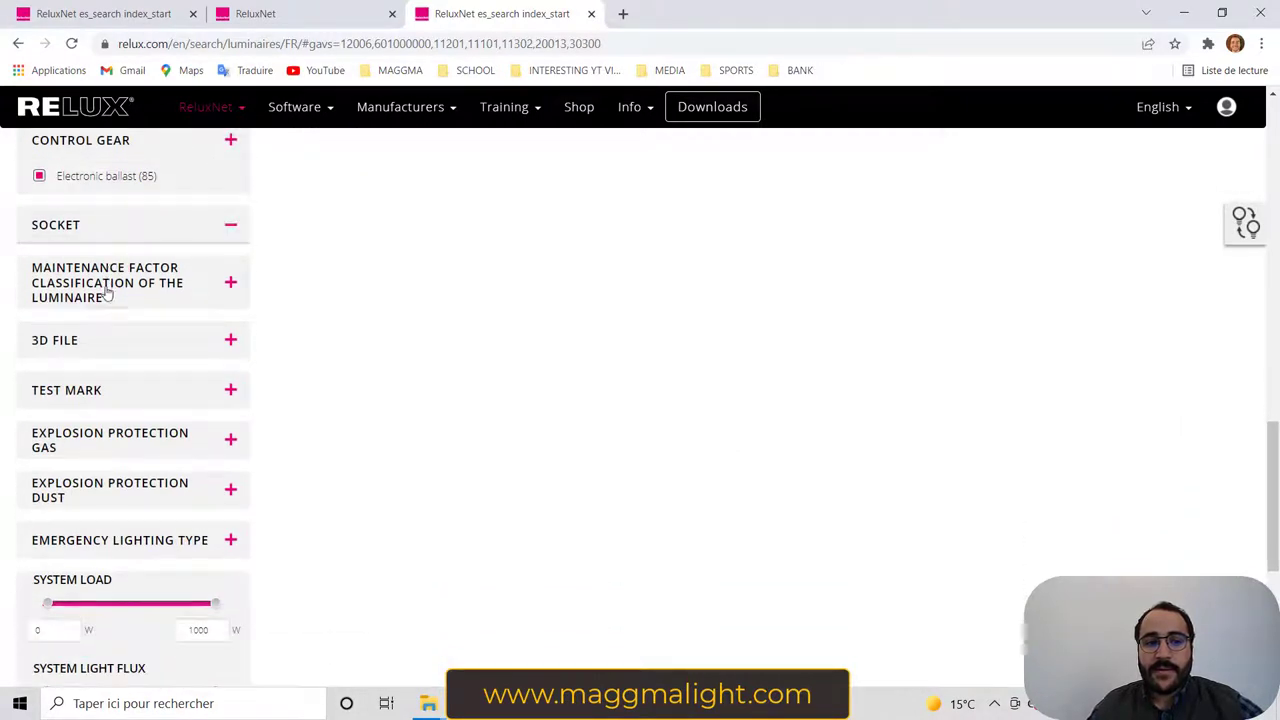
click(110, 238)
click(231, 228)
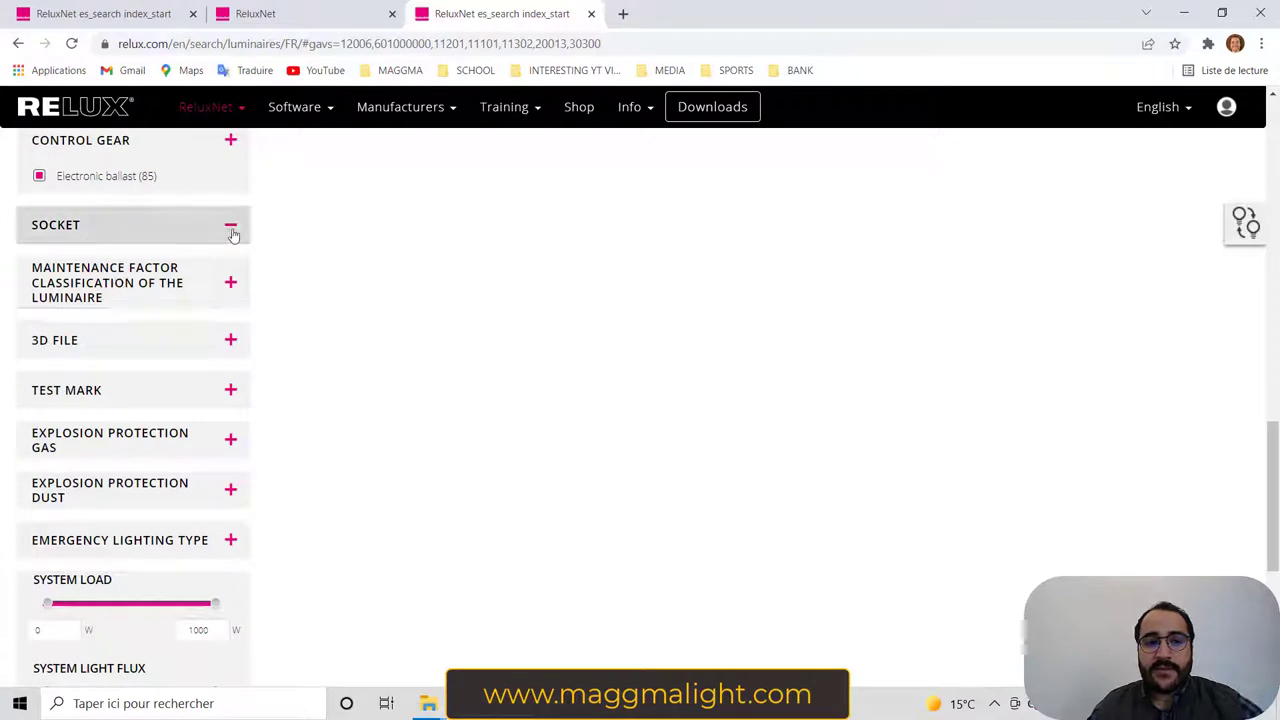
click(150, 295)
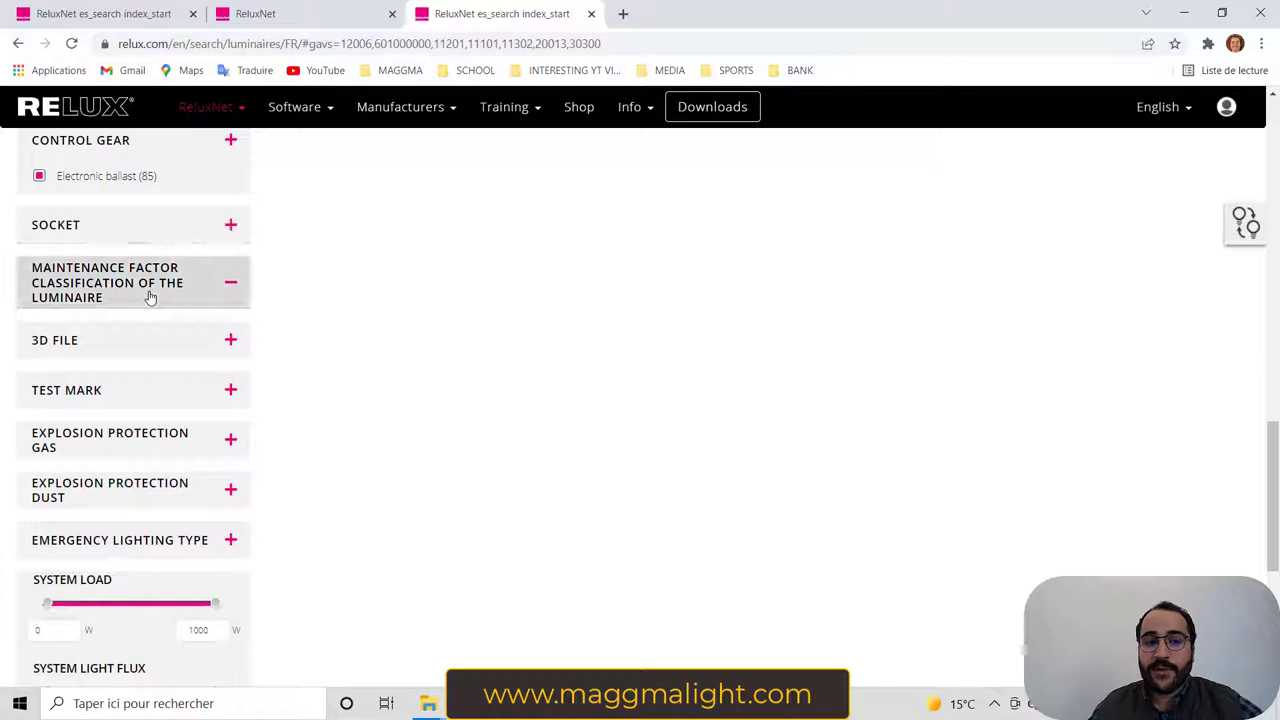
scroll(103, 300, down, 1)
click(96, 267)
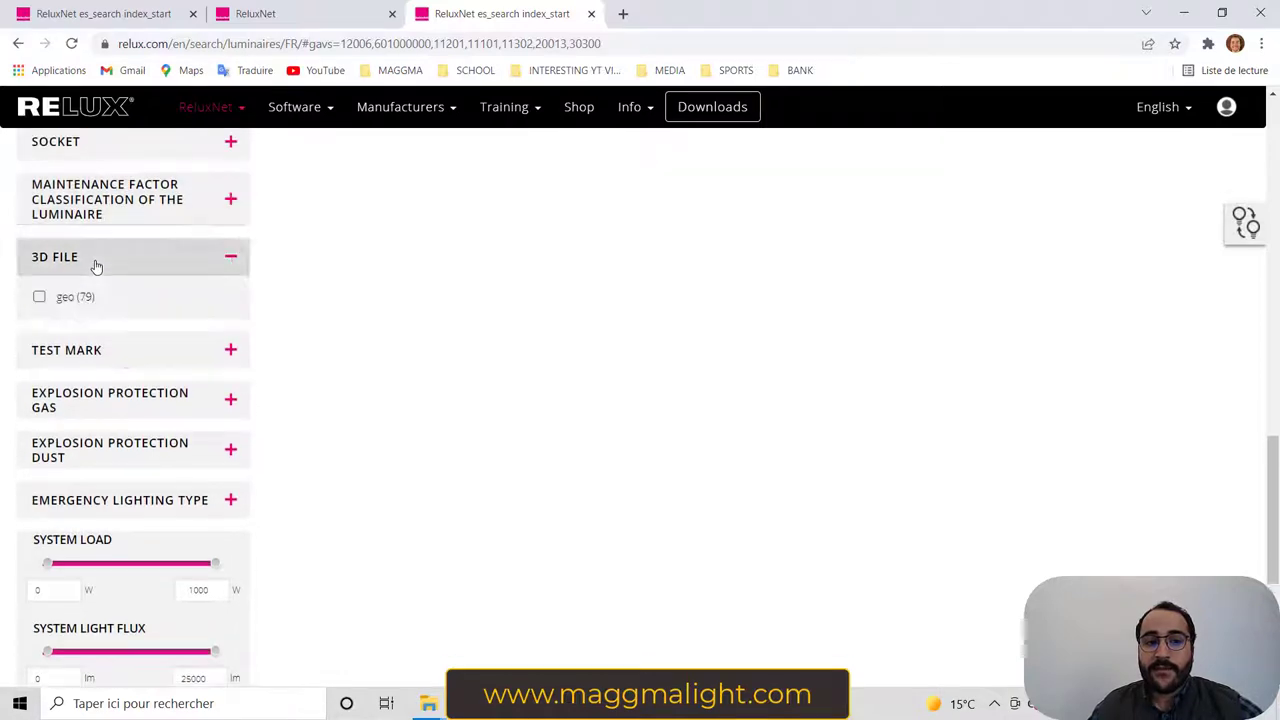
Step: Look over the Test Mark and Explosion Protection Gas filters and the system load, light flux and luminous efficacy ranges
scroll(75, 290, down, 1)
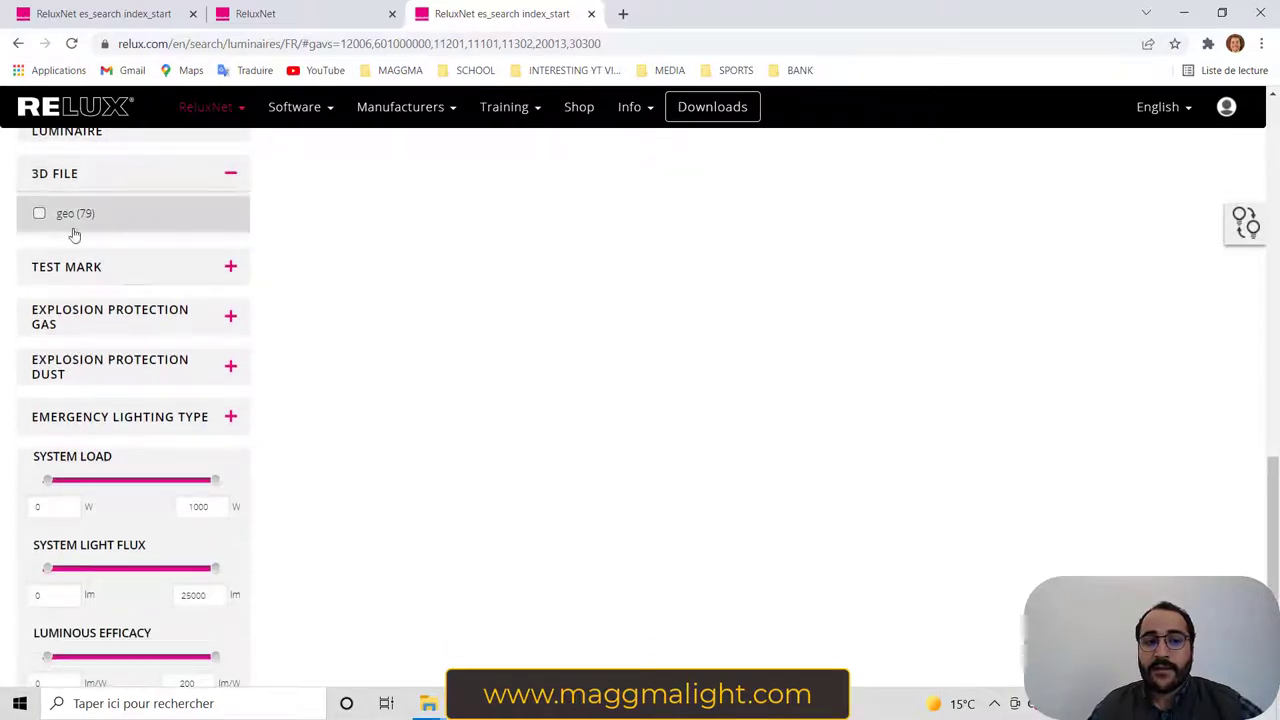
click(102, 279)
scroll(102, 279, down, 1)
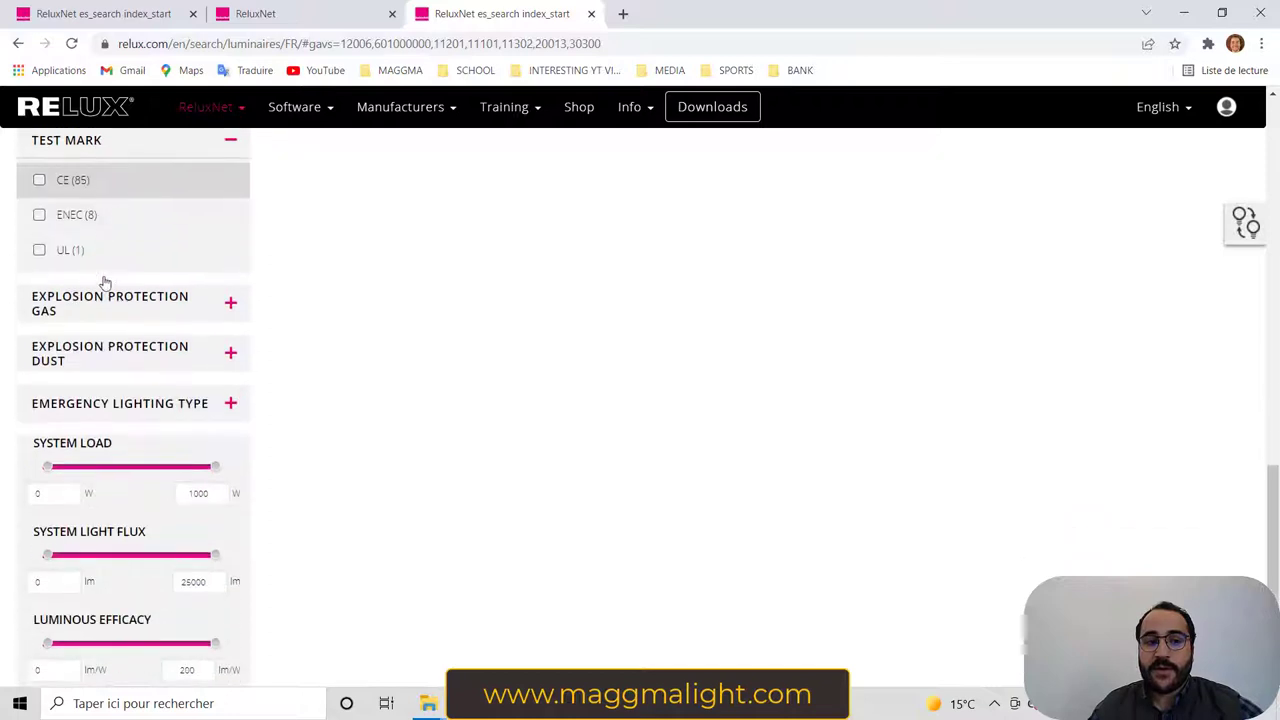
scroll(93, 265, up, 1)
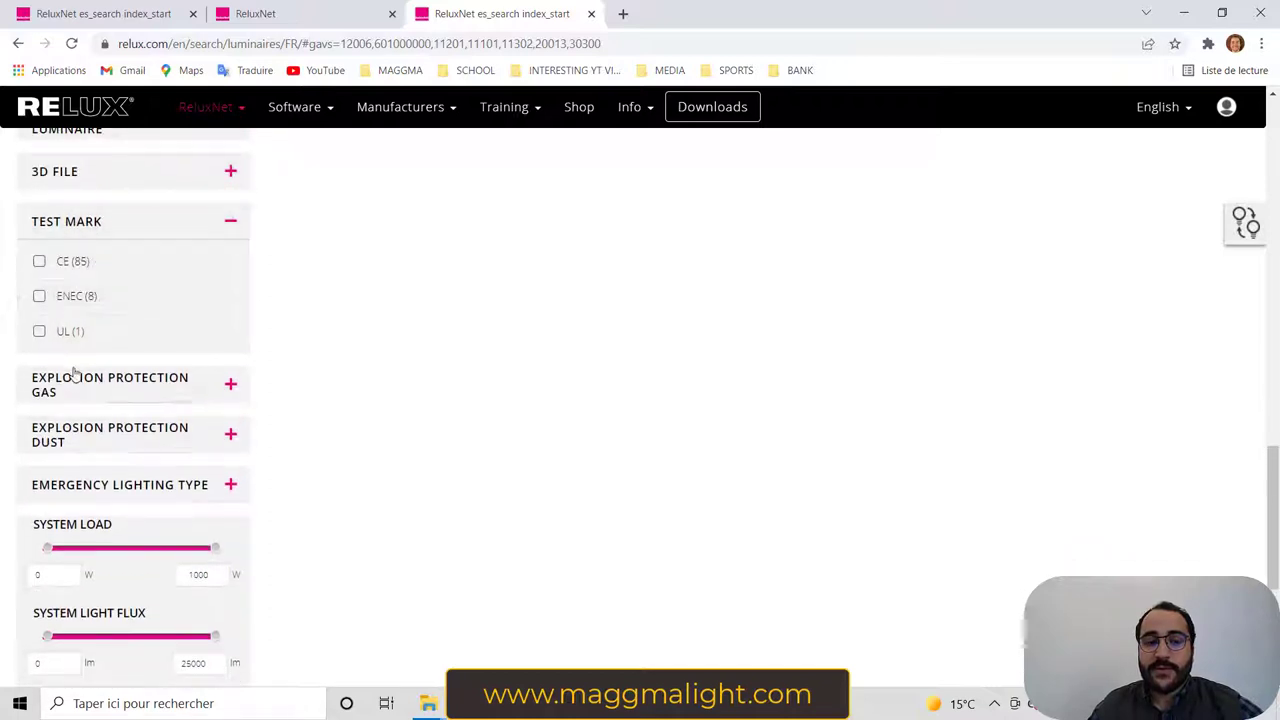
scroll(50, 285, down, 1)
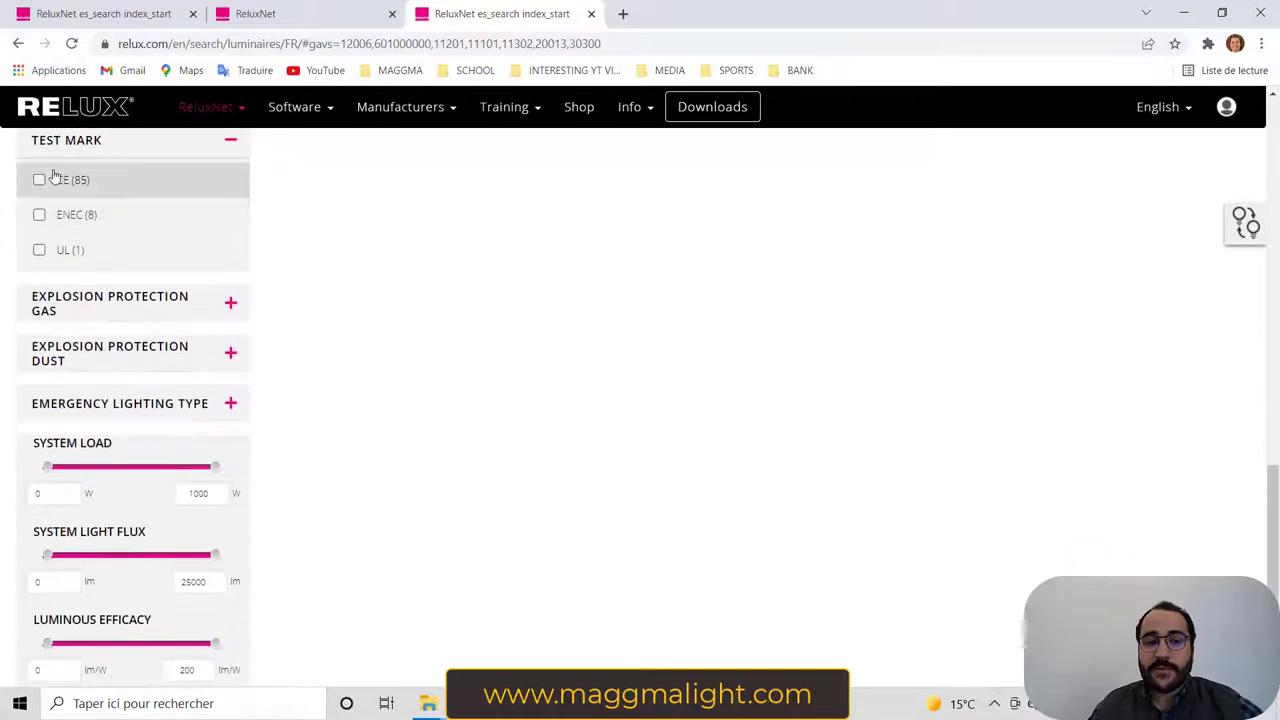
click(122, 308)
scroll(122, 308, down, 1)
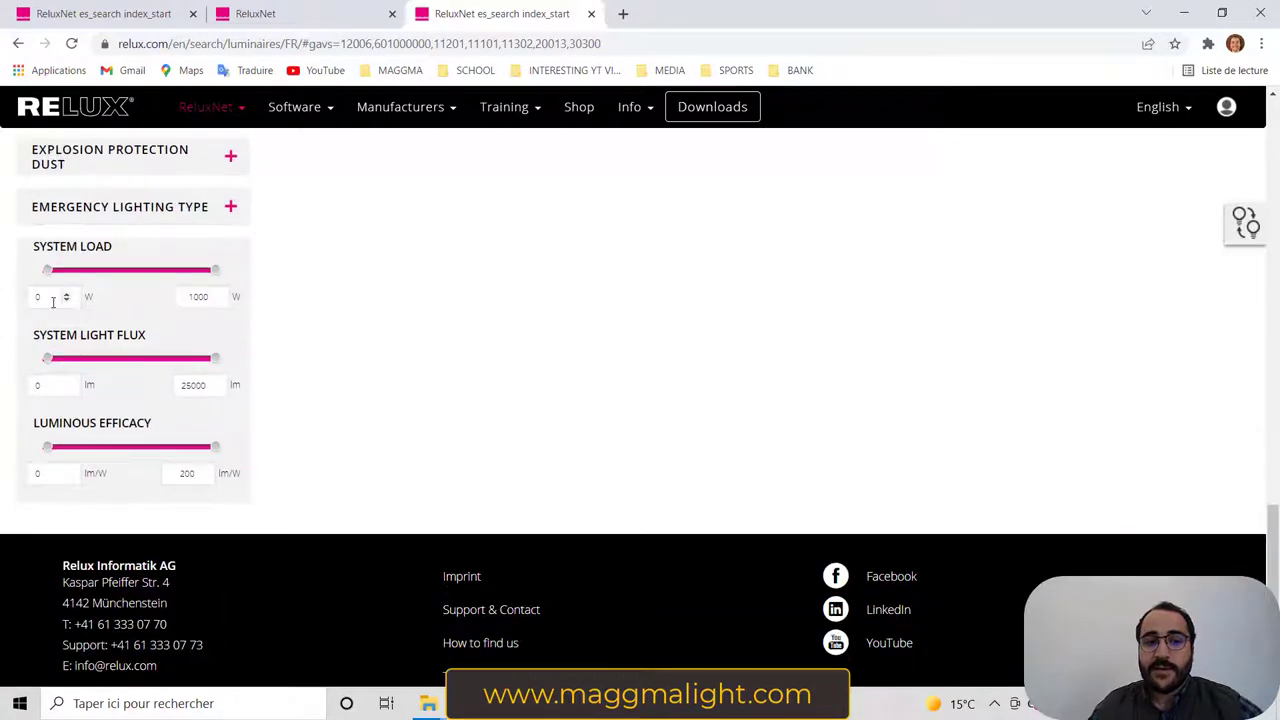
scroll(53, 302, down, 1)
scroll(131, 331, up, 4)
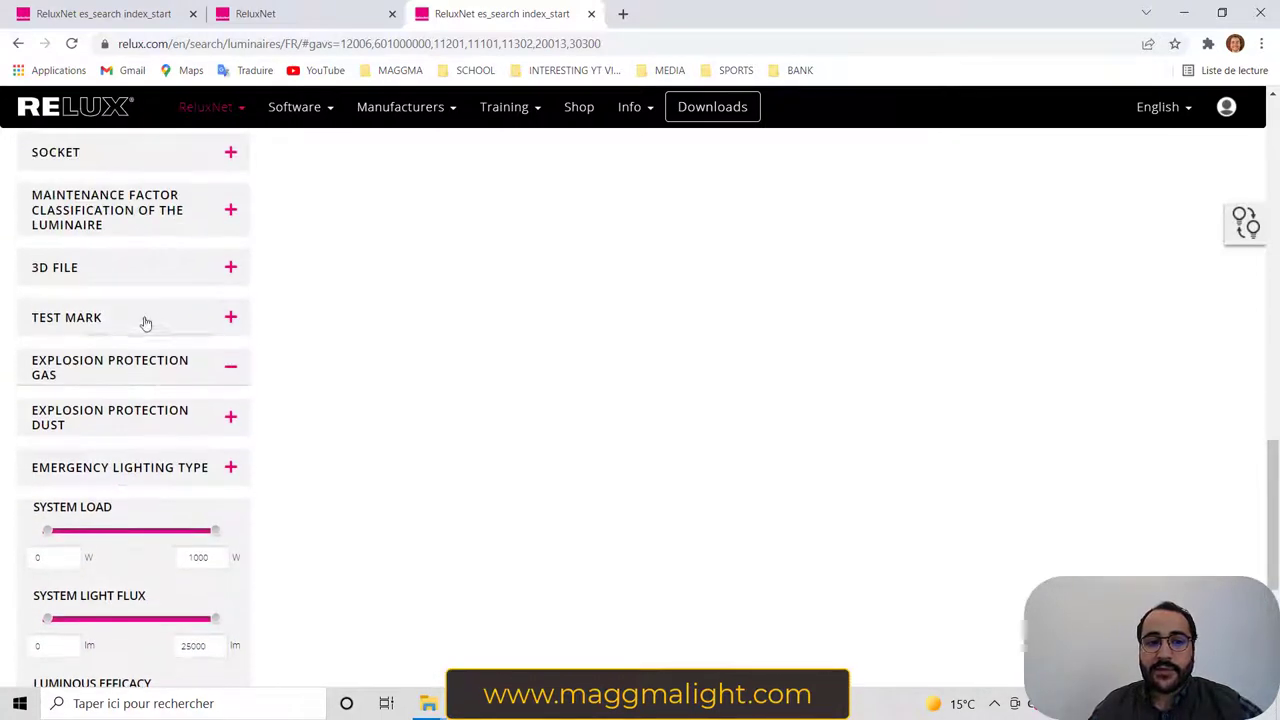
scroll(145, 413, down, 4)
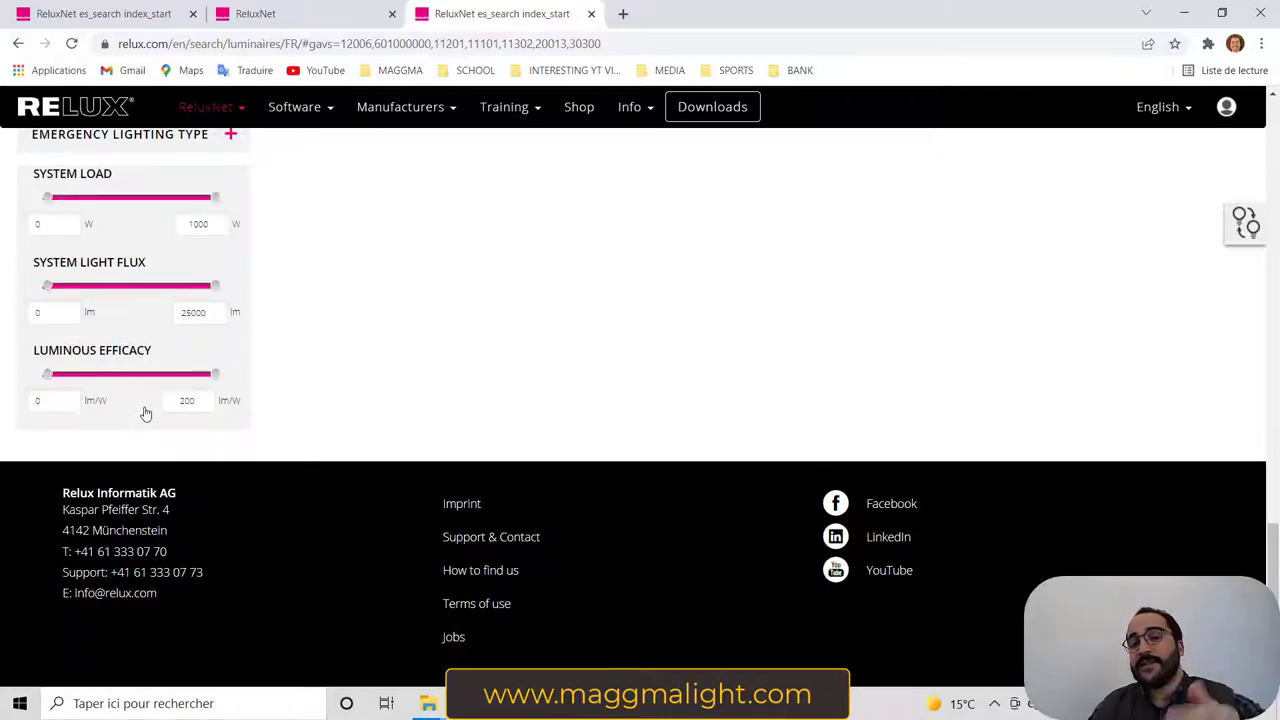
scroll(145, 410, up, 12)
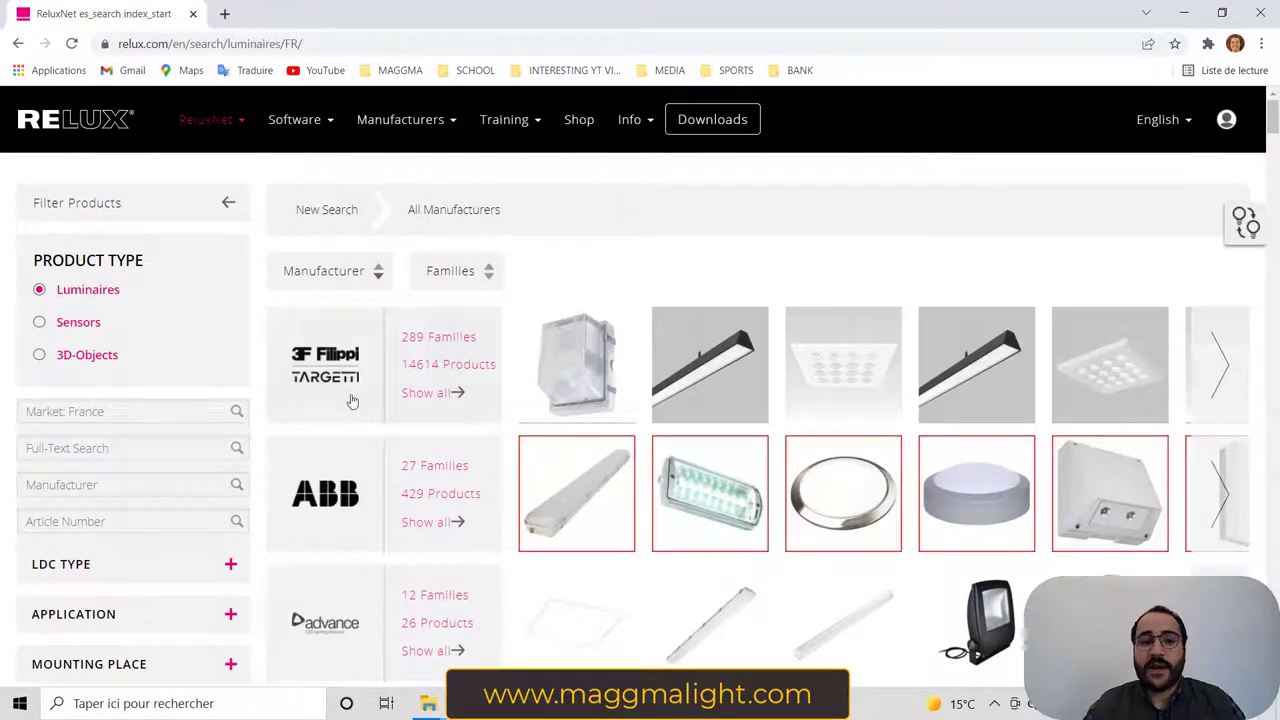
Step: Find the Targetti Sankey CCTEvo Gimbal 105 luminaire by article number 1T9498DA and download its luminaire file
click(133, 517)
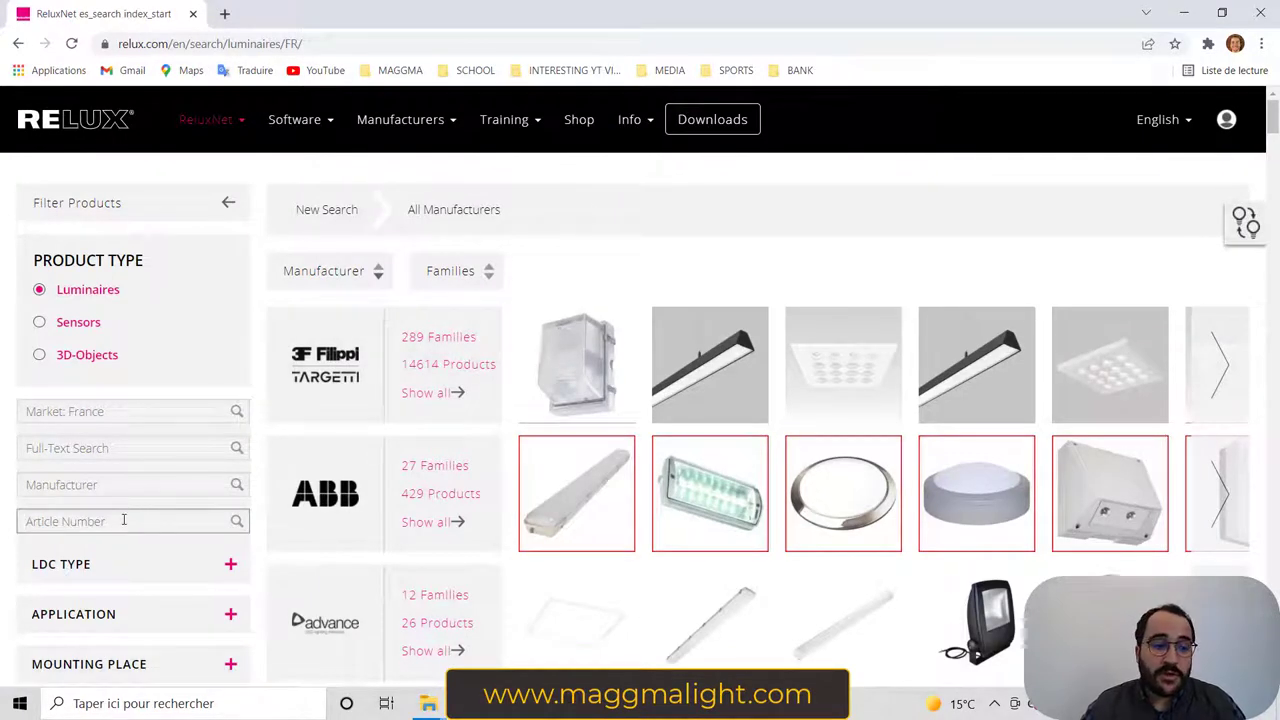
text(1)
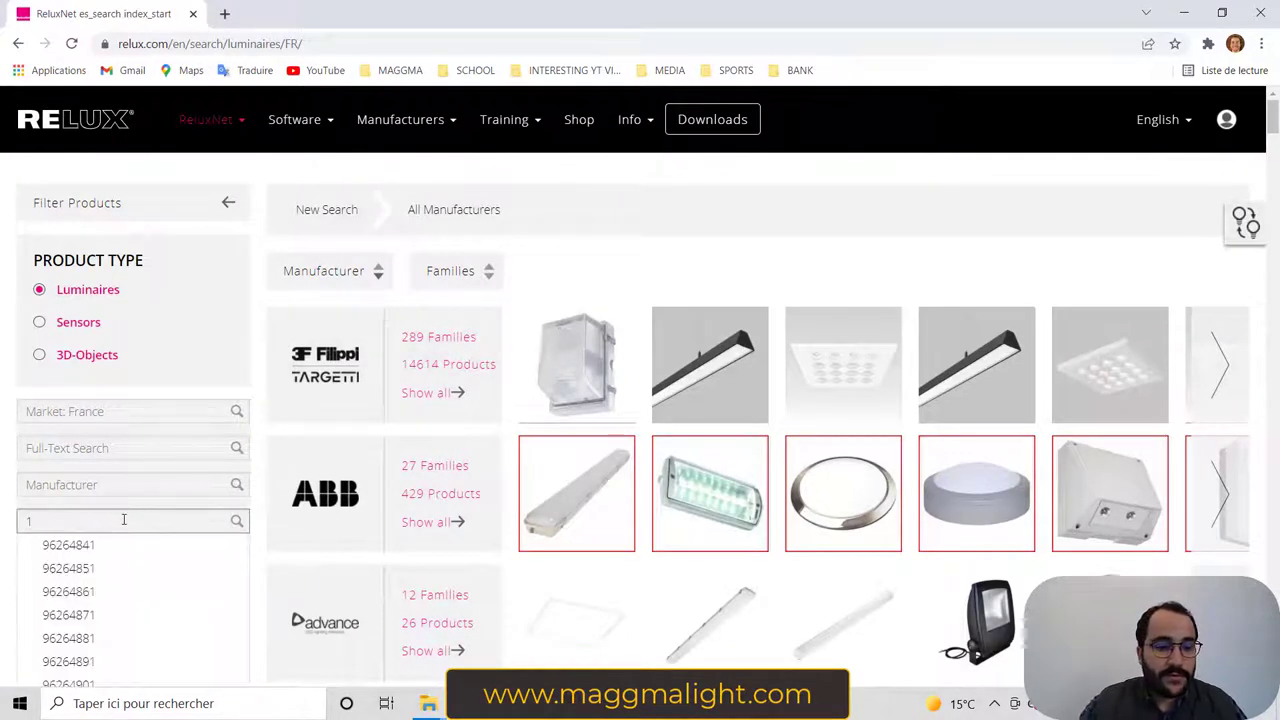
text(T94)
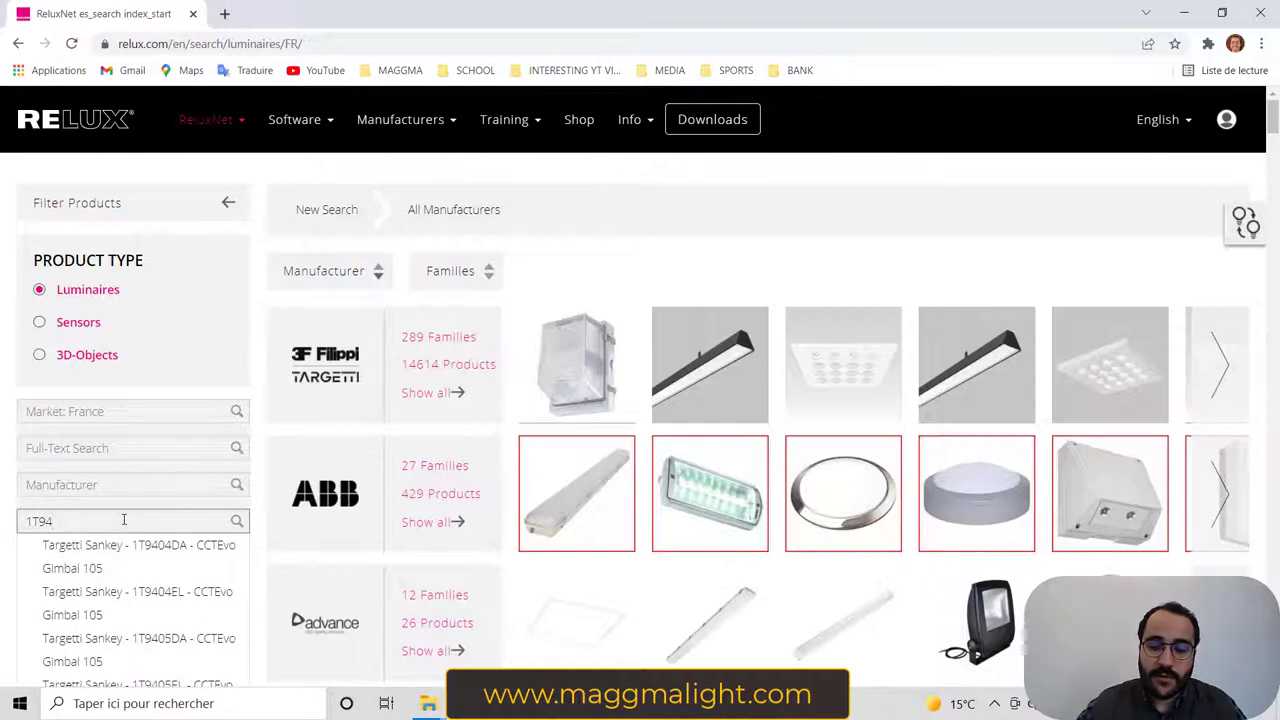
text(98DA)
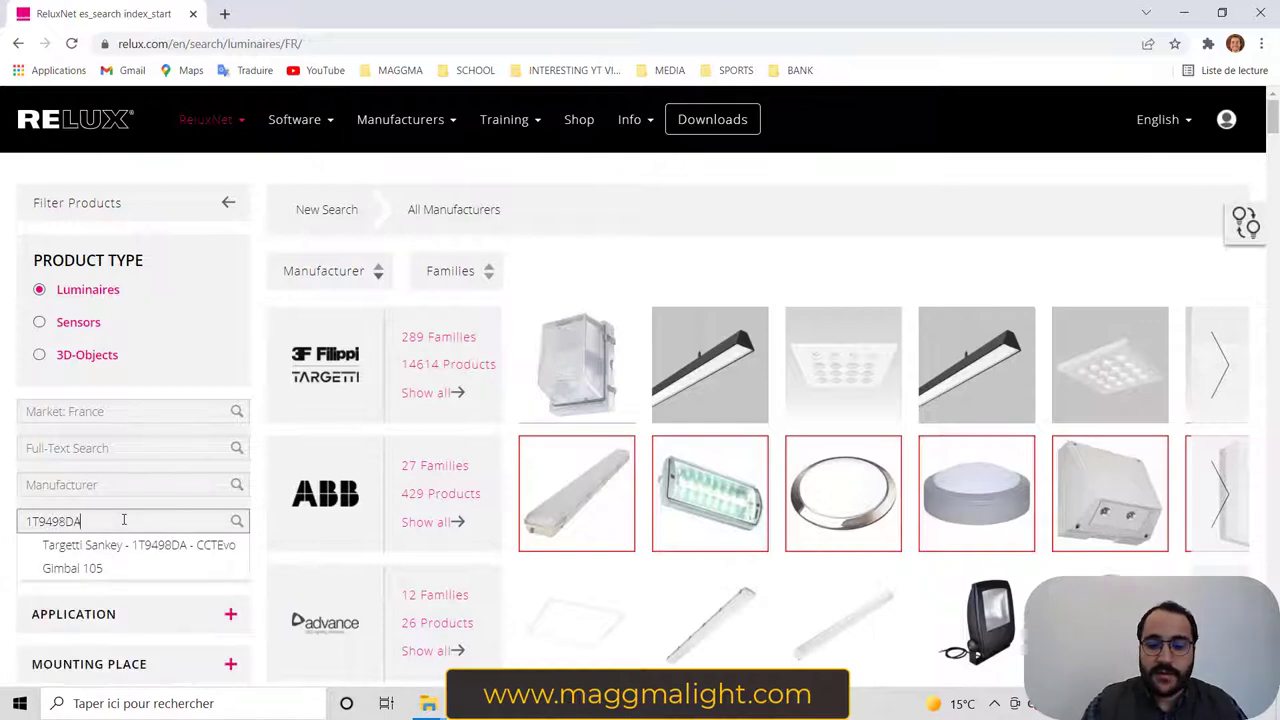
key(Return)
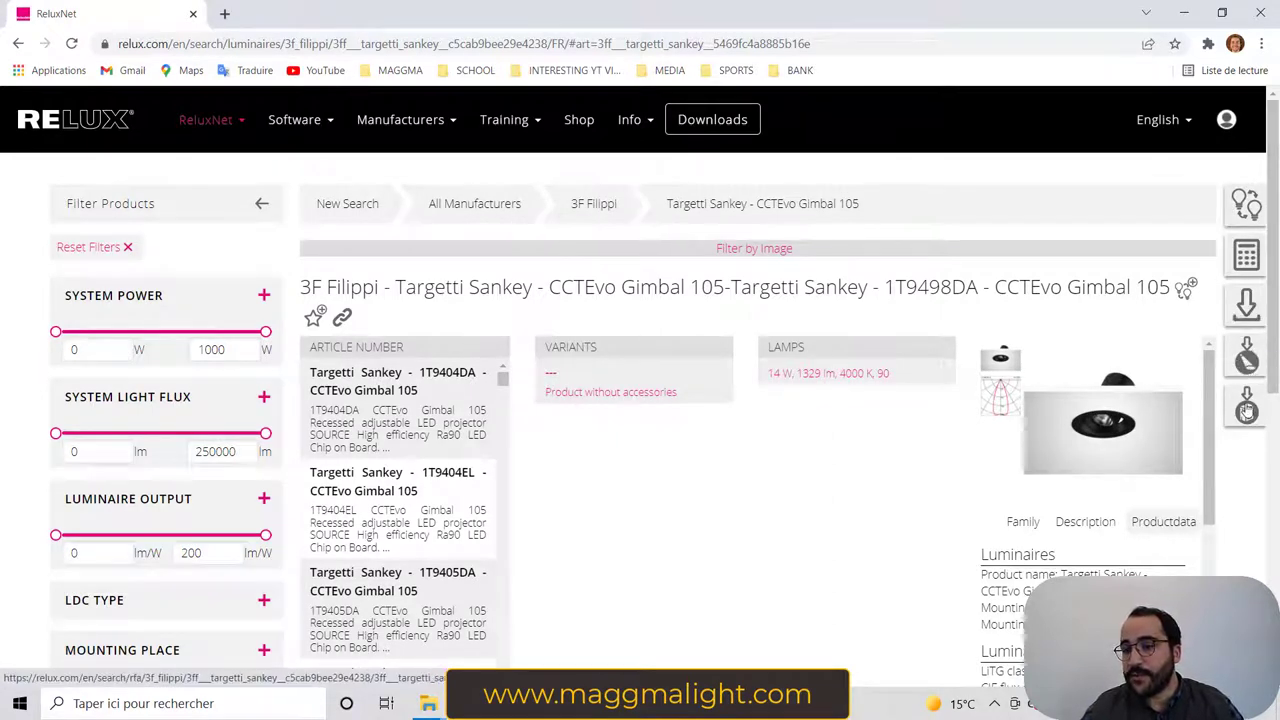
click(1250, 355)
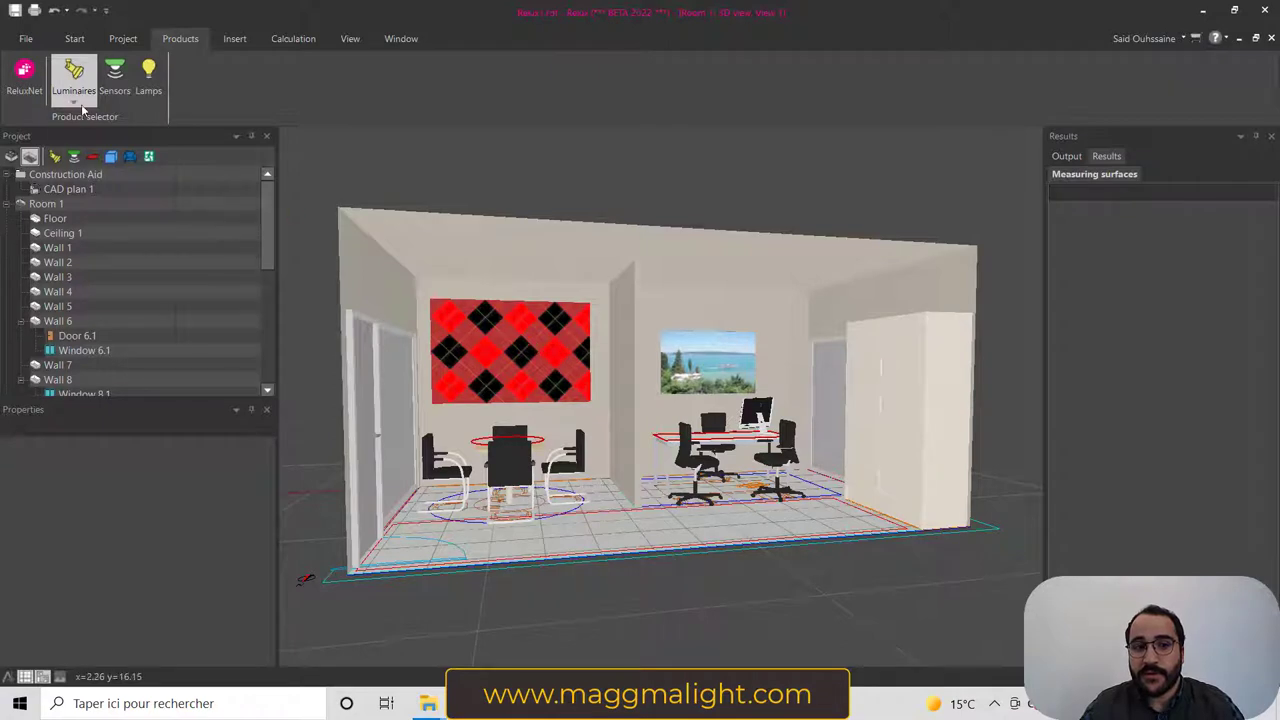
Step: Switch to Relux and bring the downloaded Targetti Sankey .rolfz file from the Downloads folder into the room's 3D view
click(73, 102)
click(70, 105)
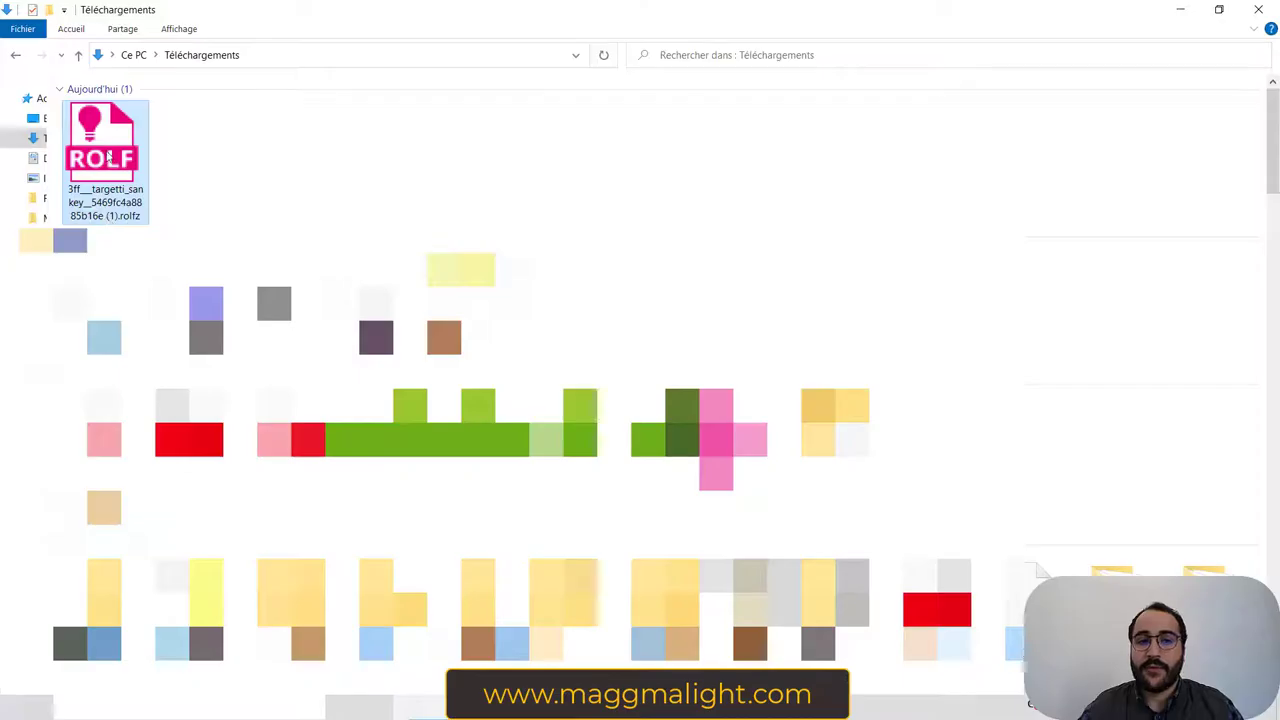
drag(105, 150, 718, 440)
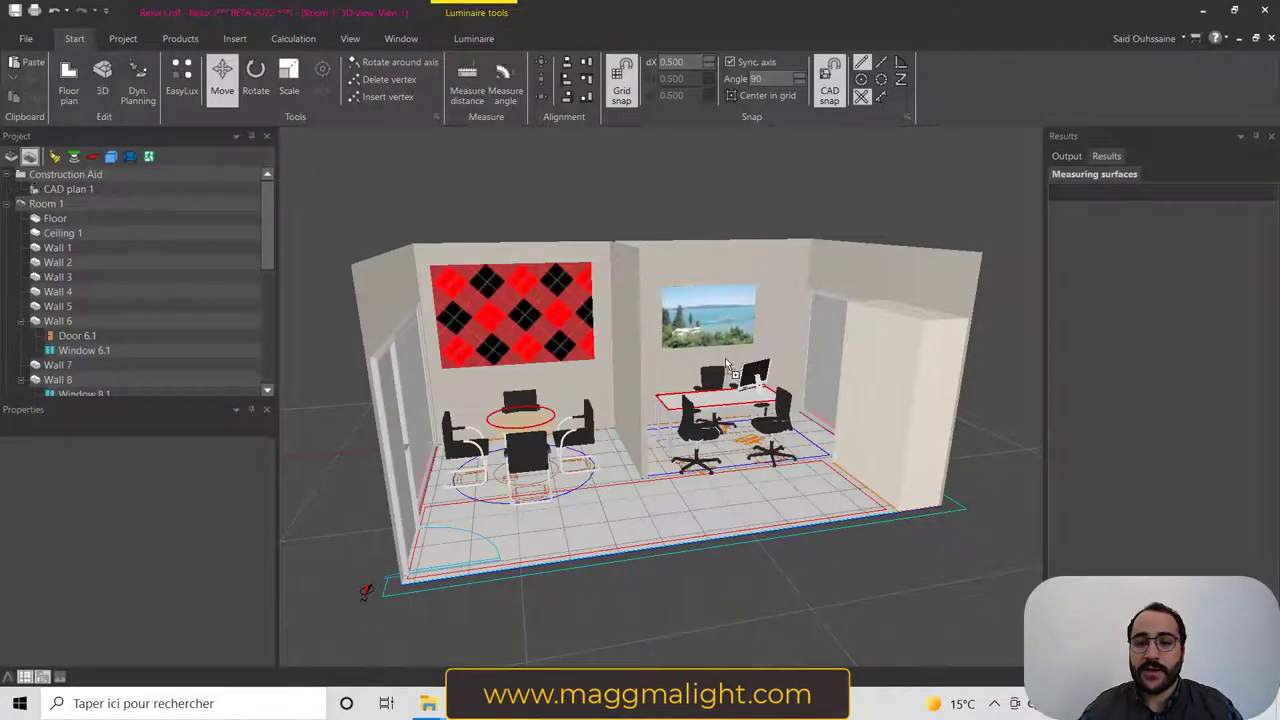
drag(727, 366, 731, 280)
scroll(729, 285, up, 5)
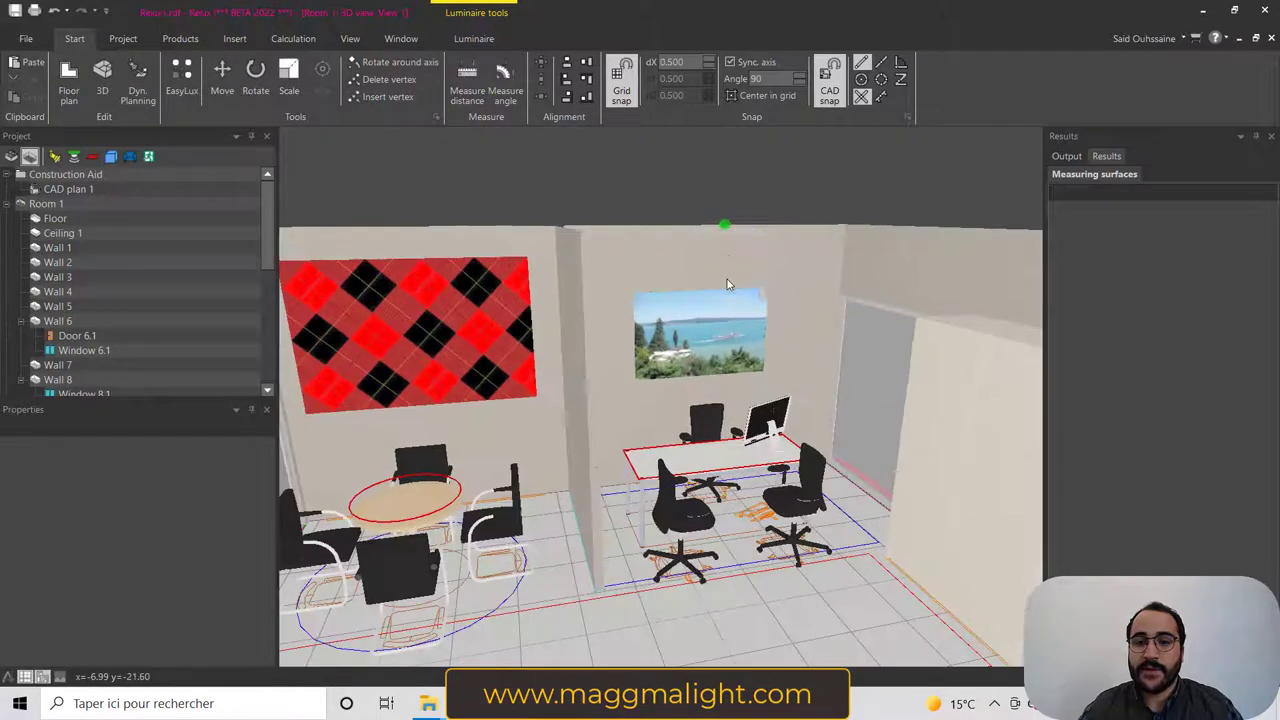
Step: Select the luminaire dropped at the top edge of the back wall and delete it
middle_drag(689, 356, 629, 490)
scroll(630, 434, down, 3)
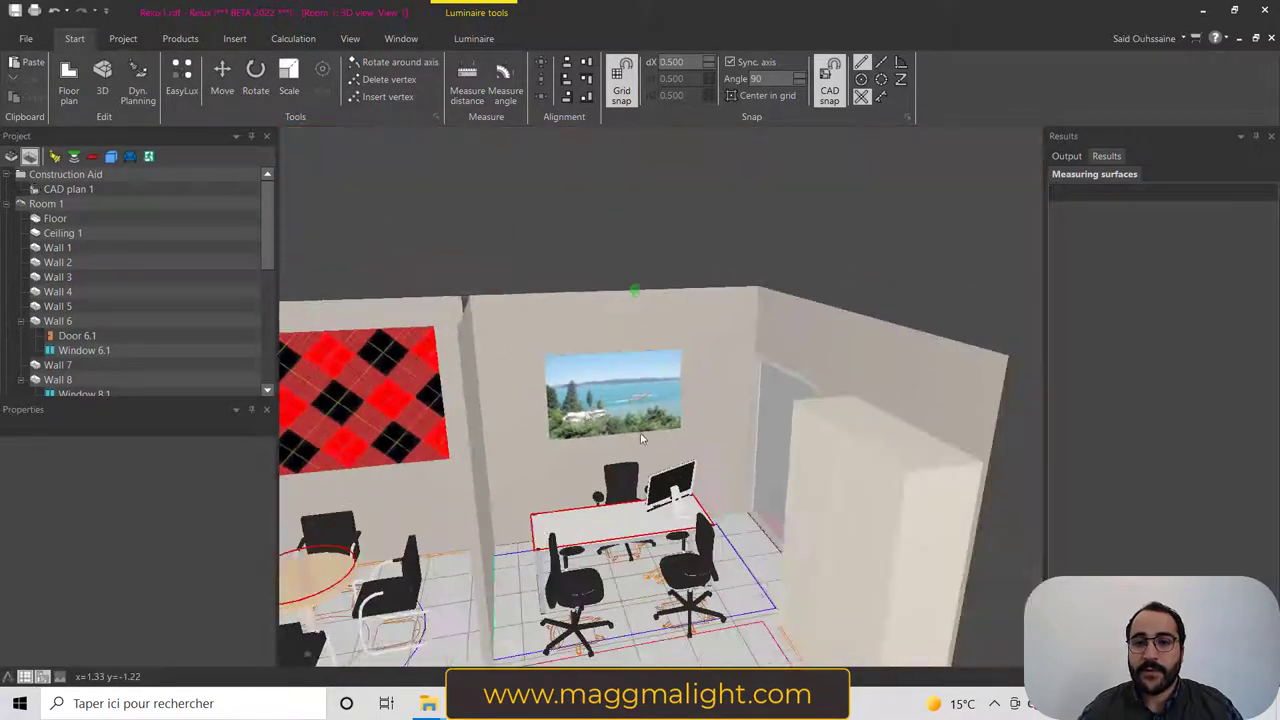
middle_drag(584, 415, 719, 397)
scroll(719, 397, down, 1)
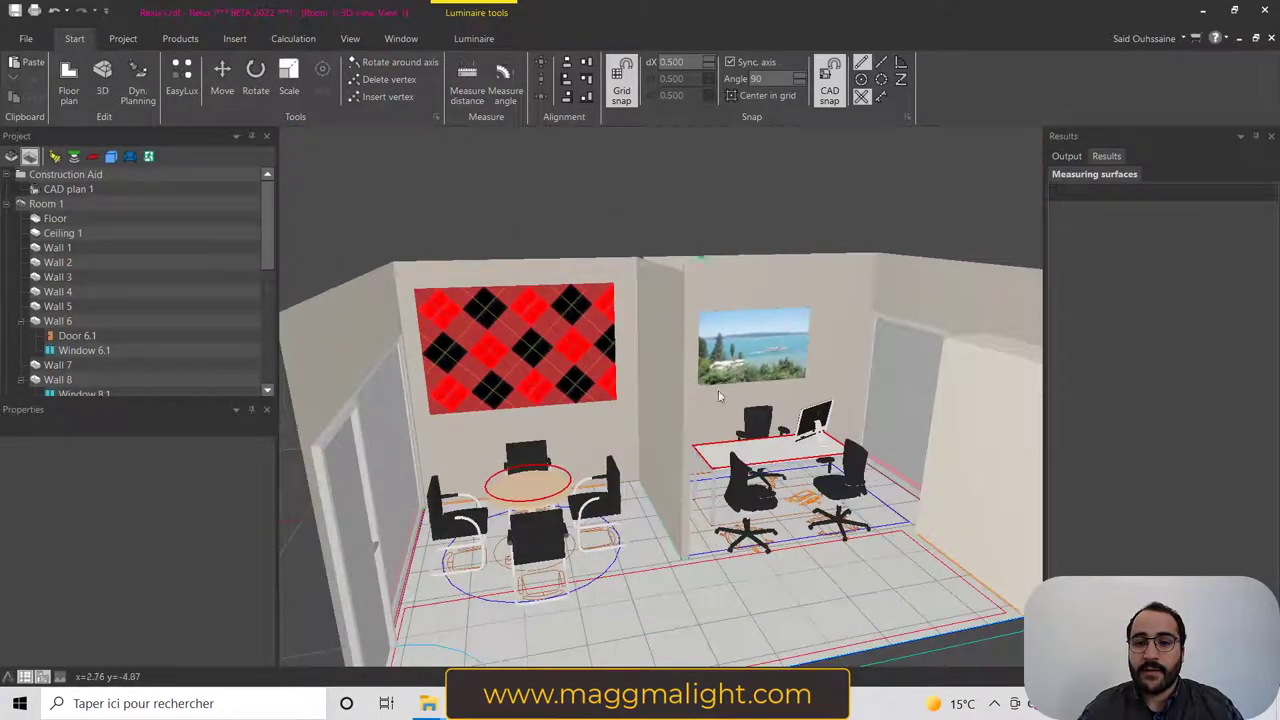
click(610, 456)
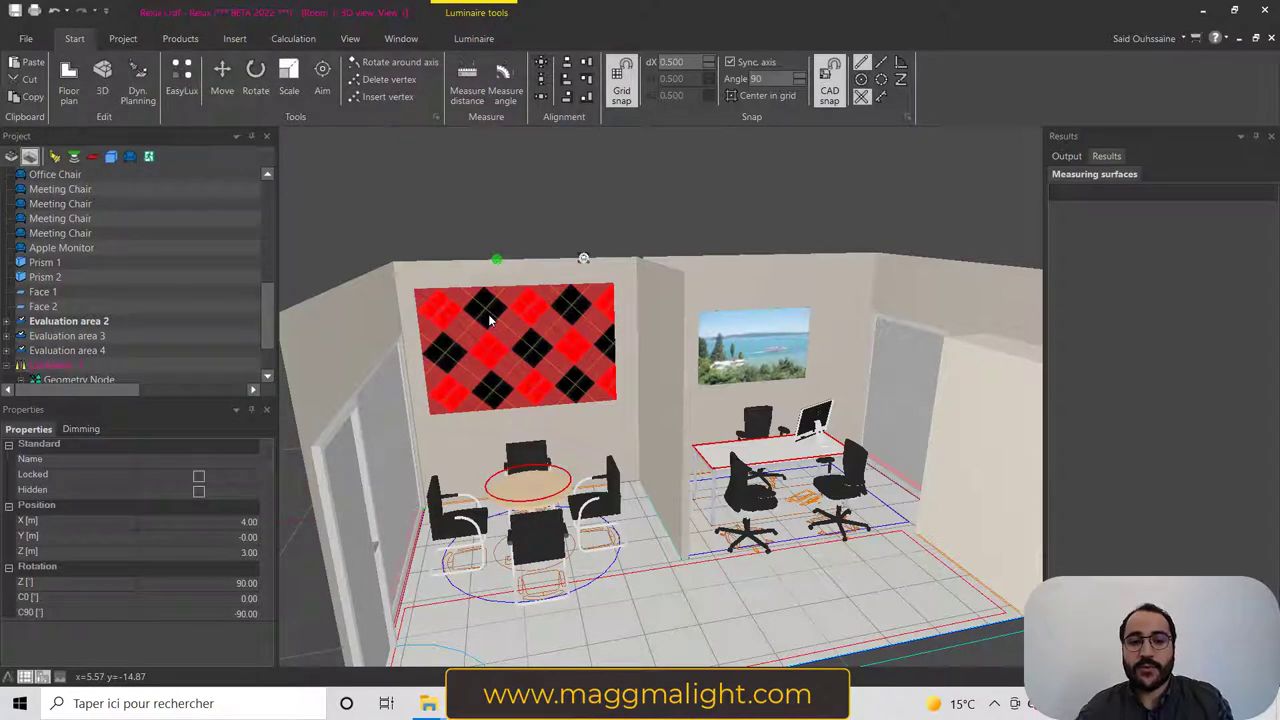
key(m)
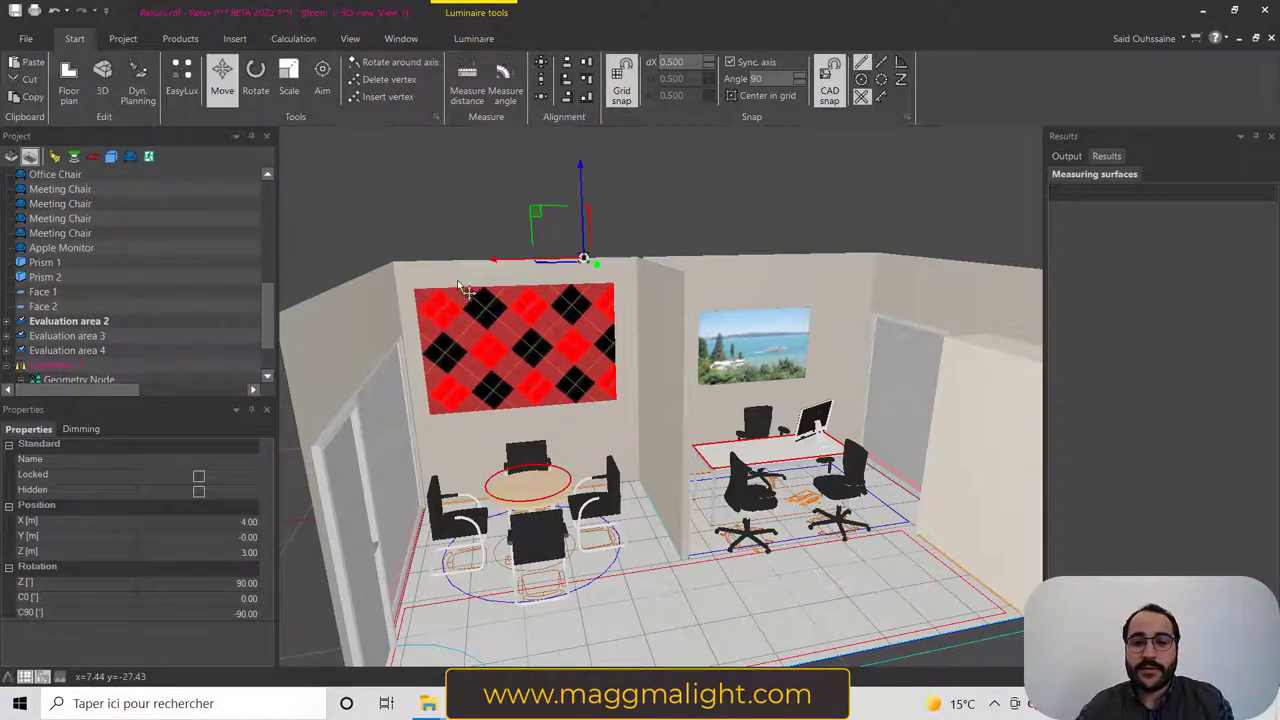
right_drag(458, 283, 564, 381)
scroll(590, 285, up, 3)
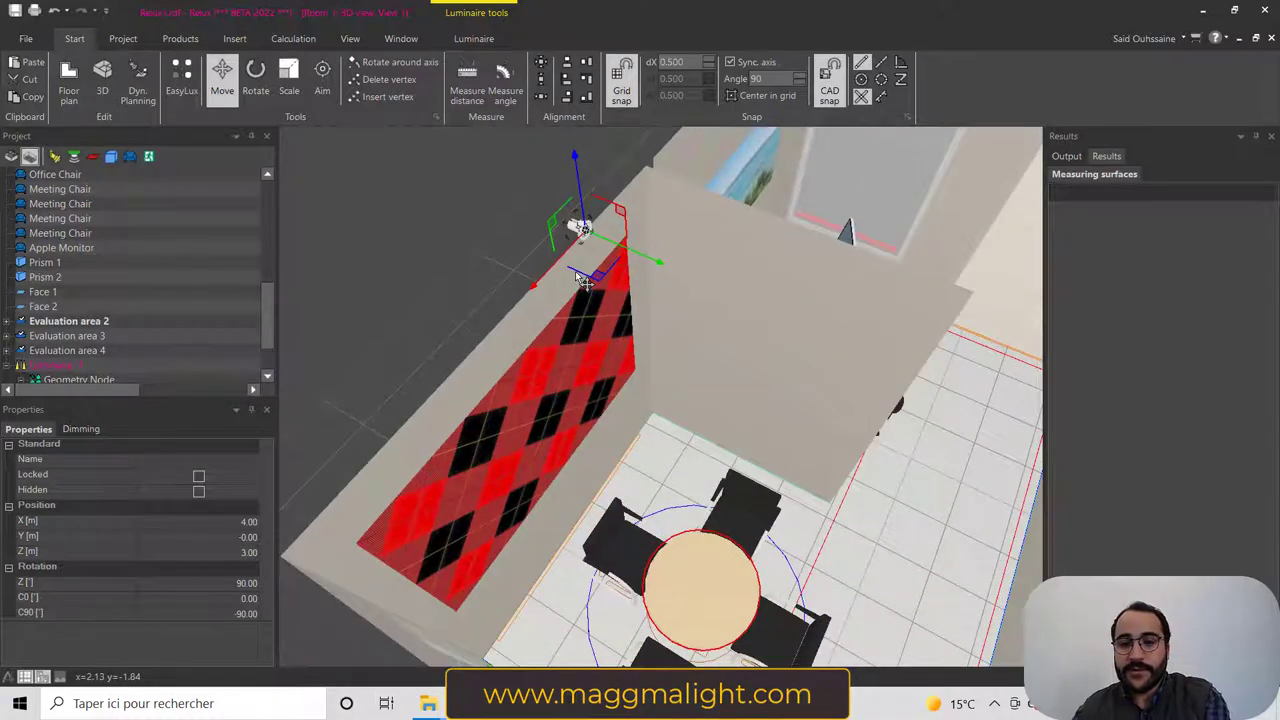
key(Delete)
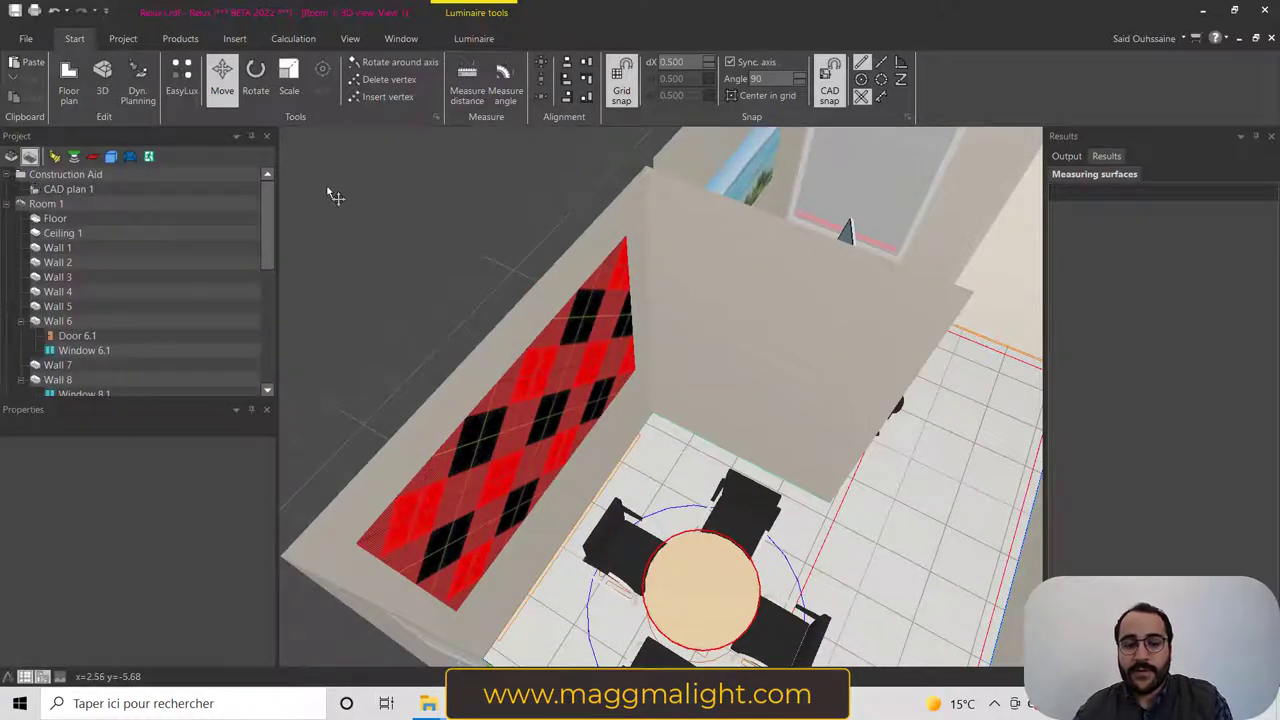
Step: Open the floor plan of Room 1 and look over the project's list of recessed and suspended luminaires
click(69, 80)
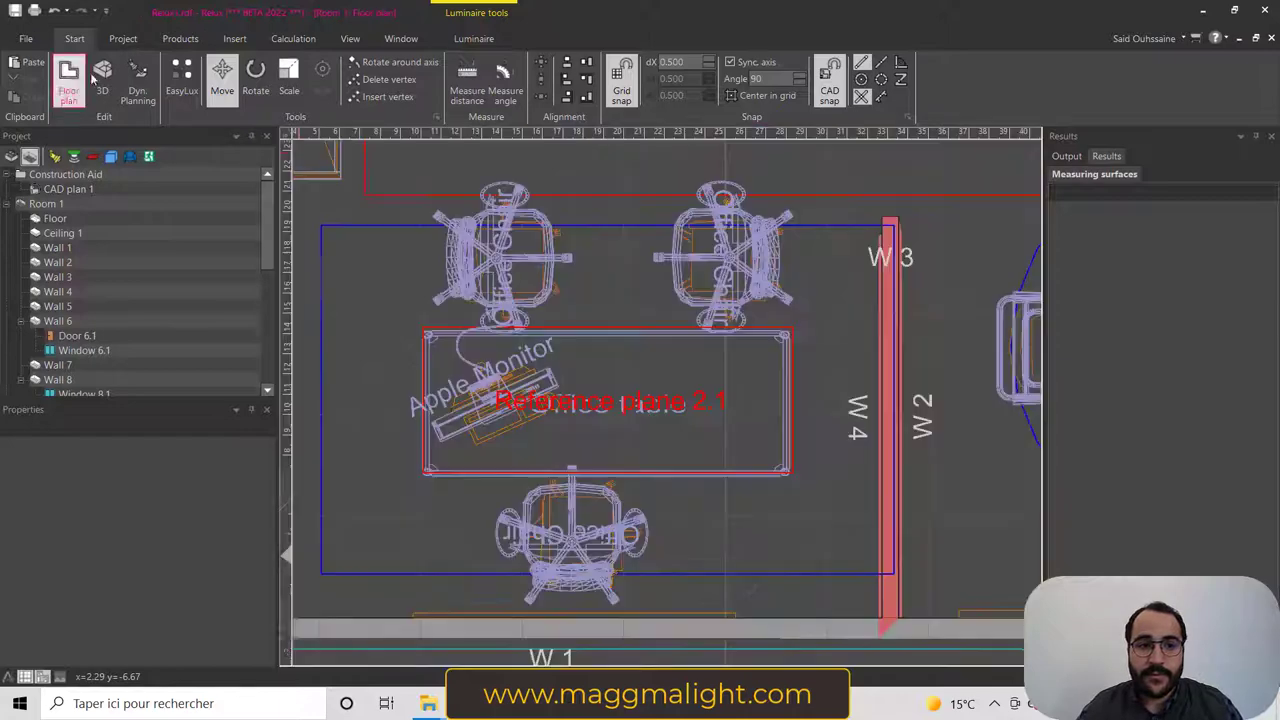
click(180, 38)
click(82, 103)
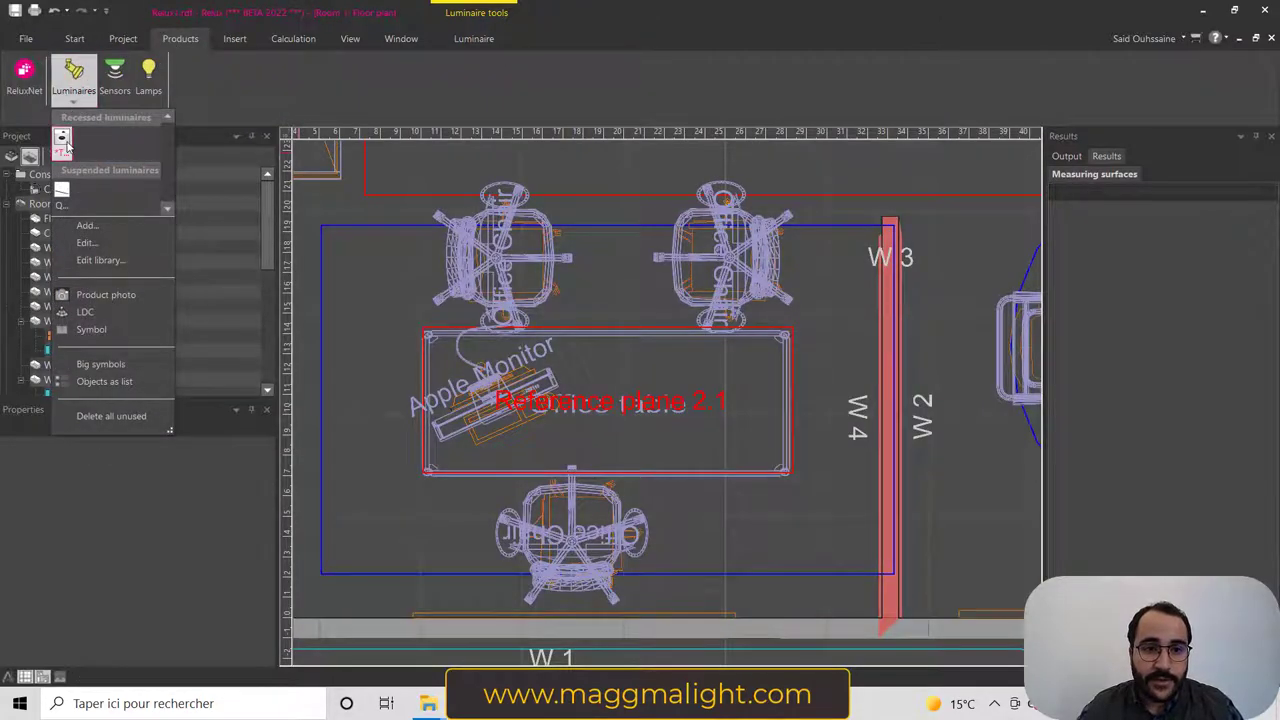
click(460, 285)
scroll(540, 270, down, 7)
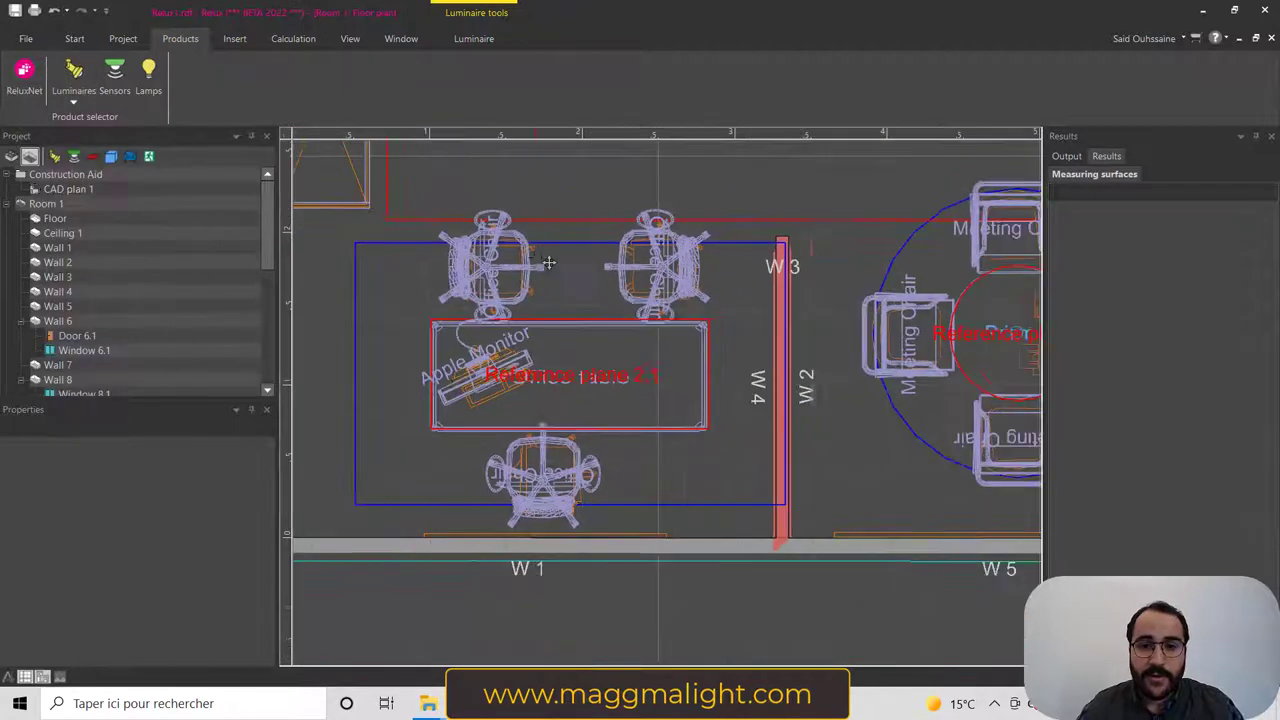
middle_drag(531, 224, 517, 277)
scroll(608, 278, down, 1)
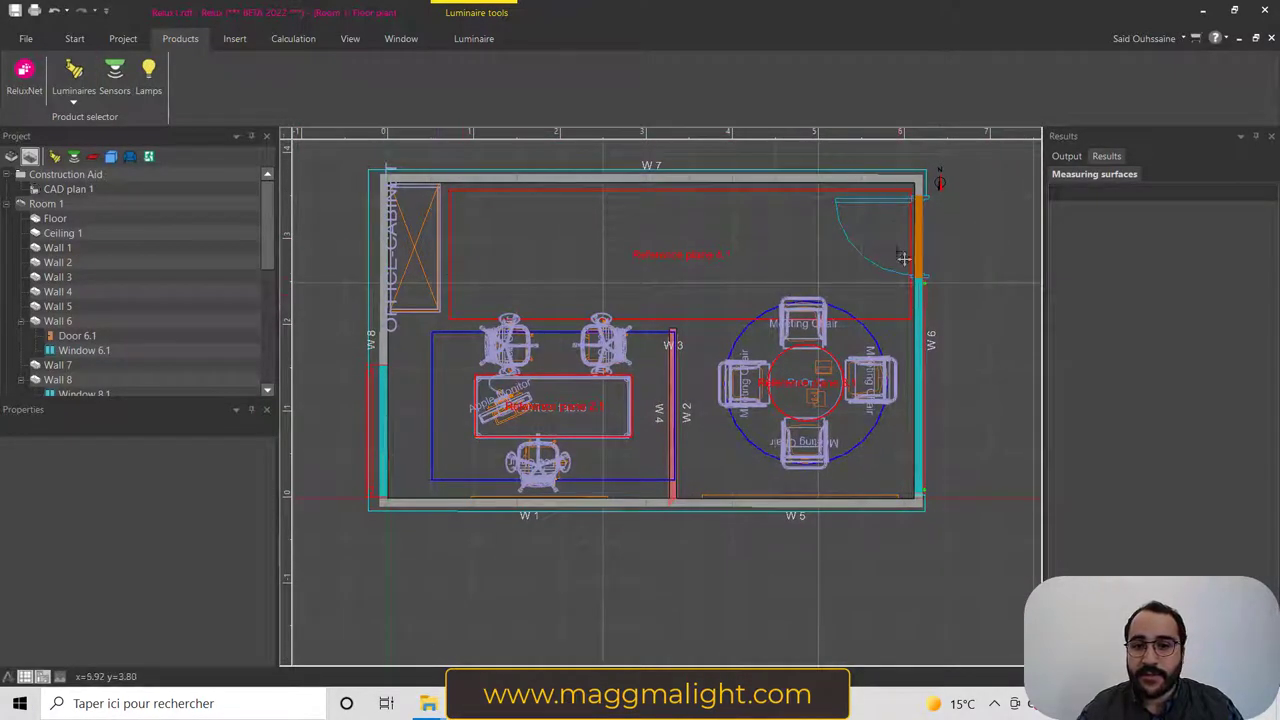
scroll(500, 505, up, 3)
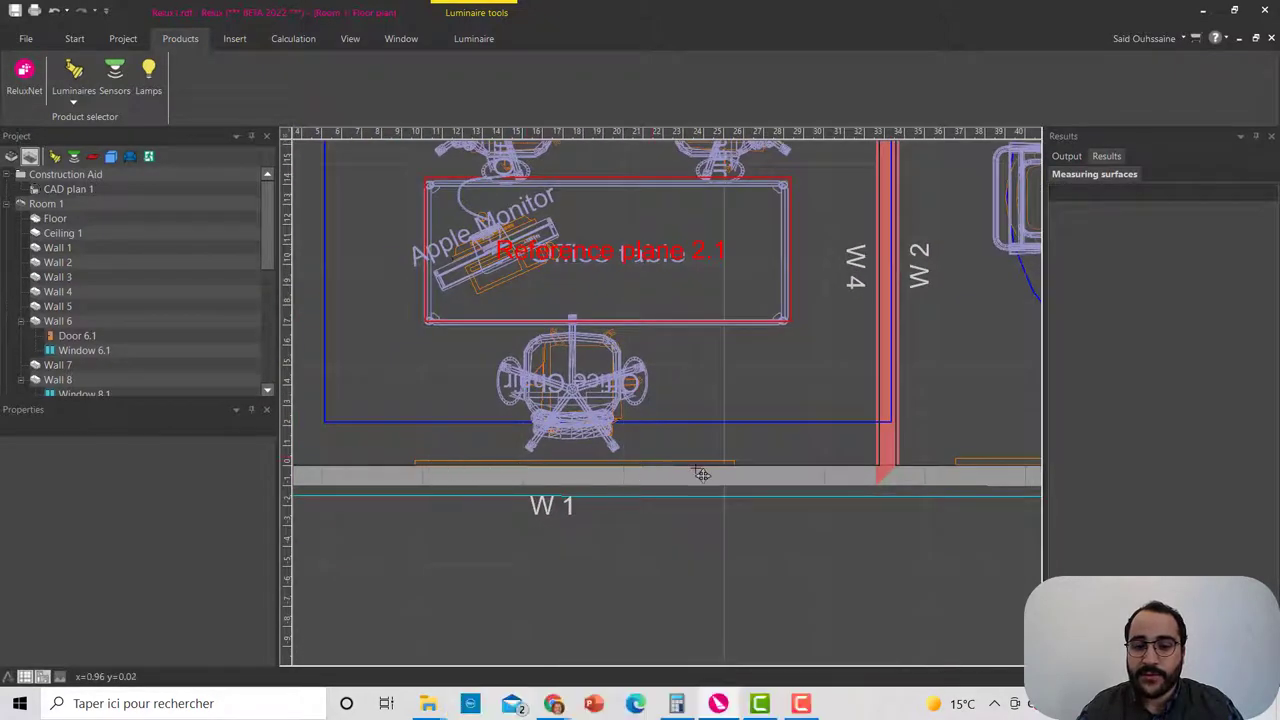
scroll(550, 462, down, 1)
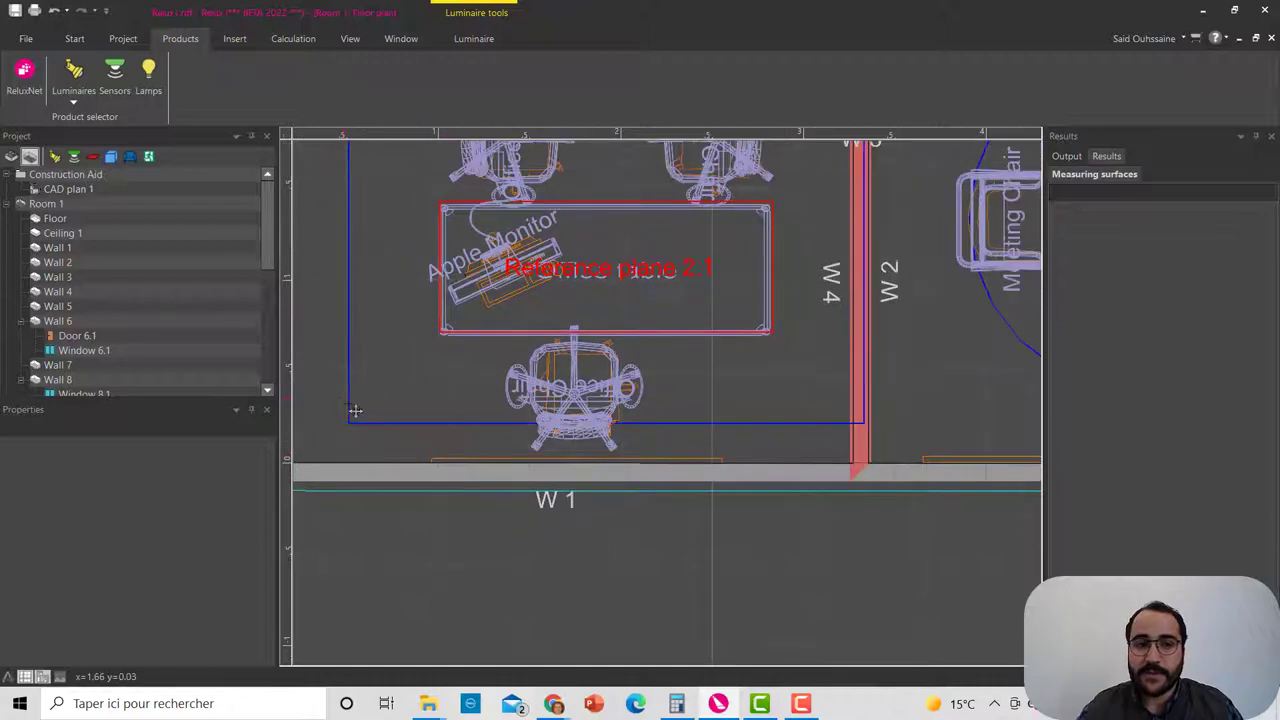
click(84, 110)
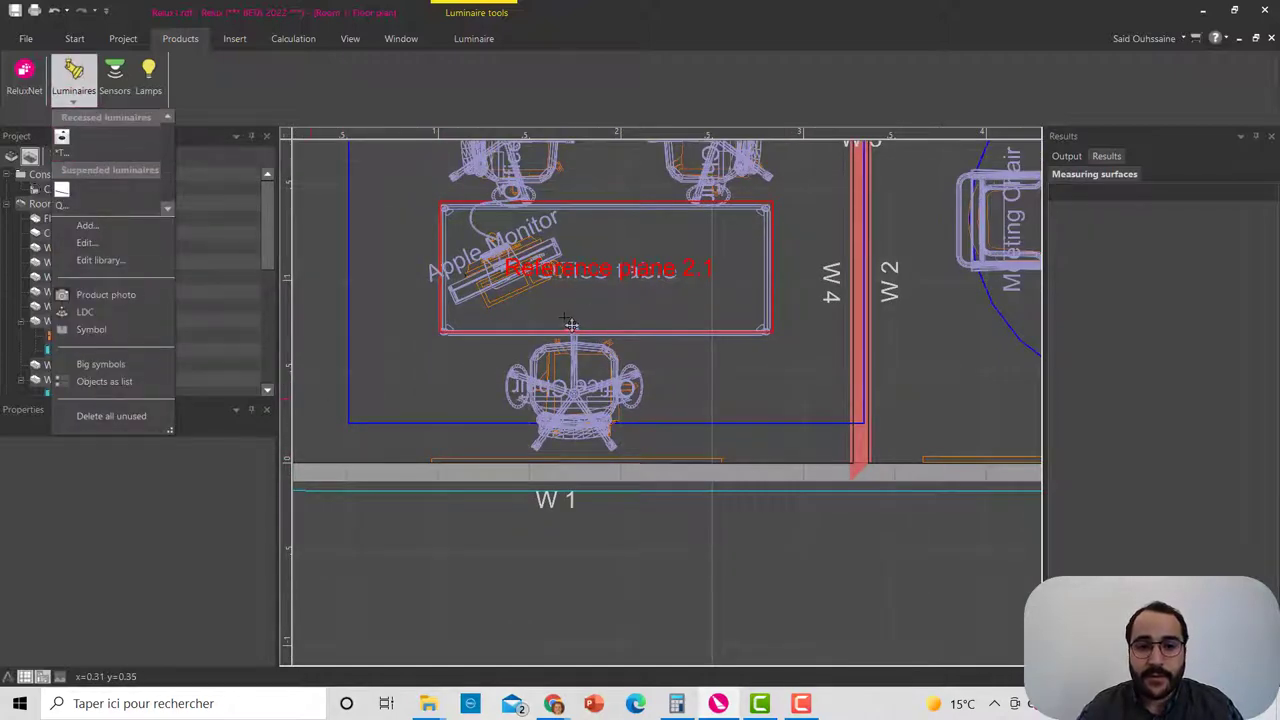
scroll(567, 247, down, 3)
scroll(567, 247, down, 1)
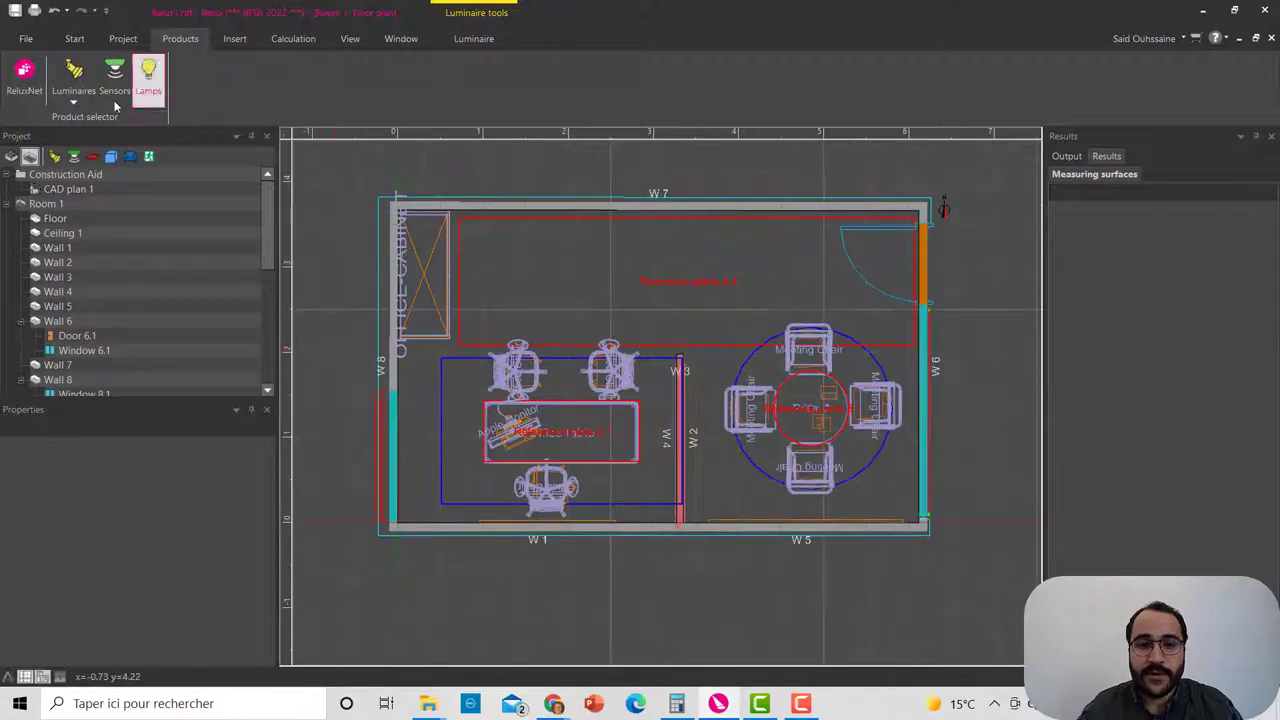
Step: Start a field arrangement of the recessed luminaire from the office cabinet's corner beside wall 7
click(71, 100)
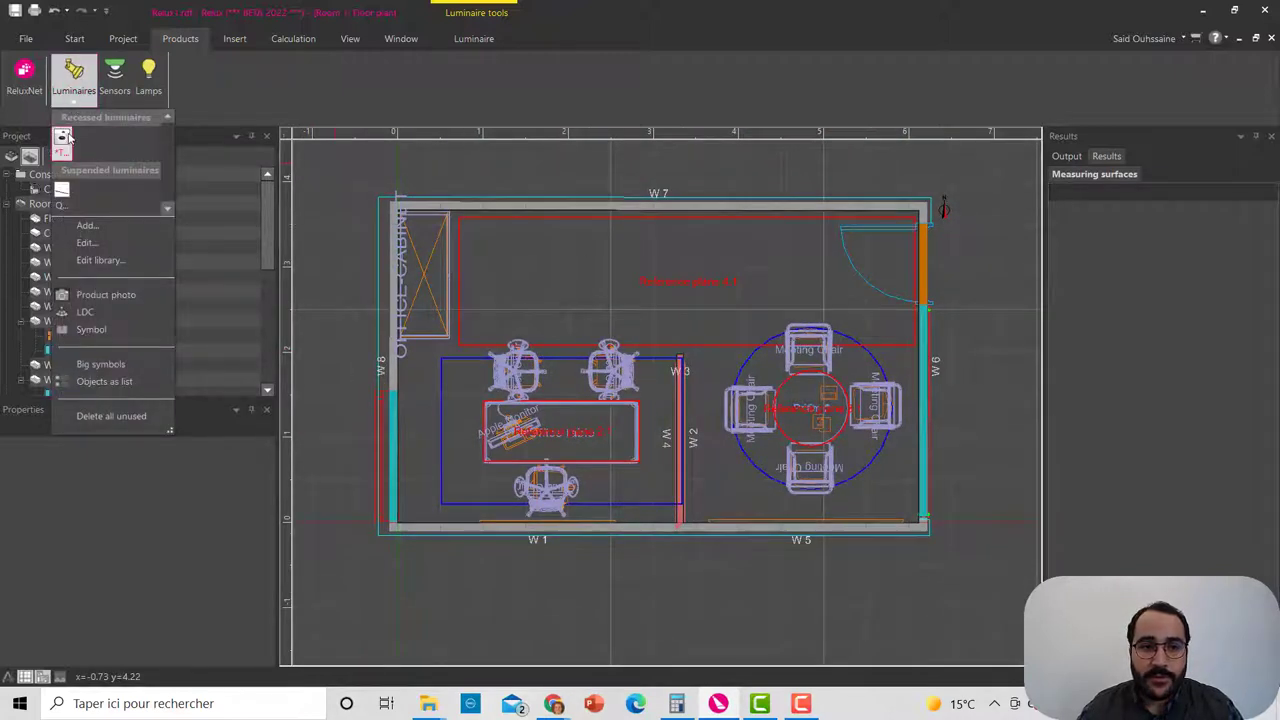
right_click(63, 140)
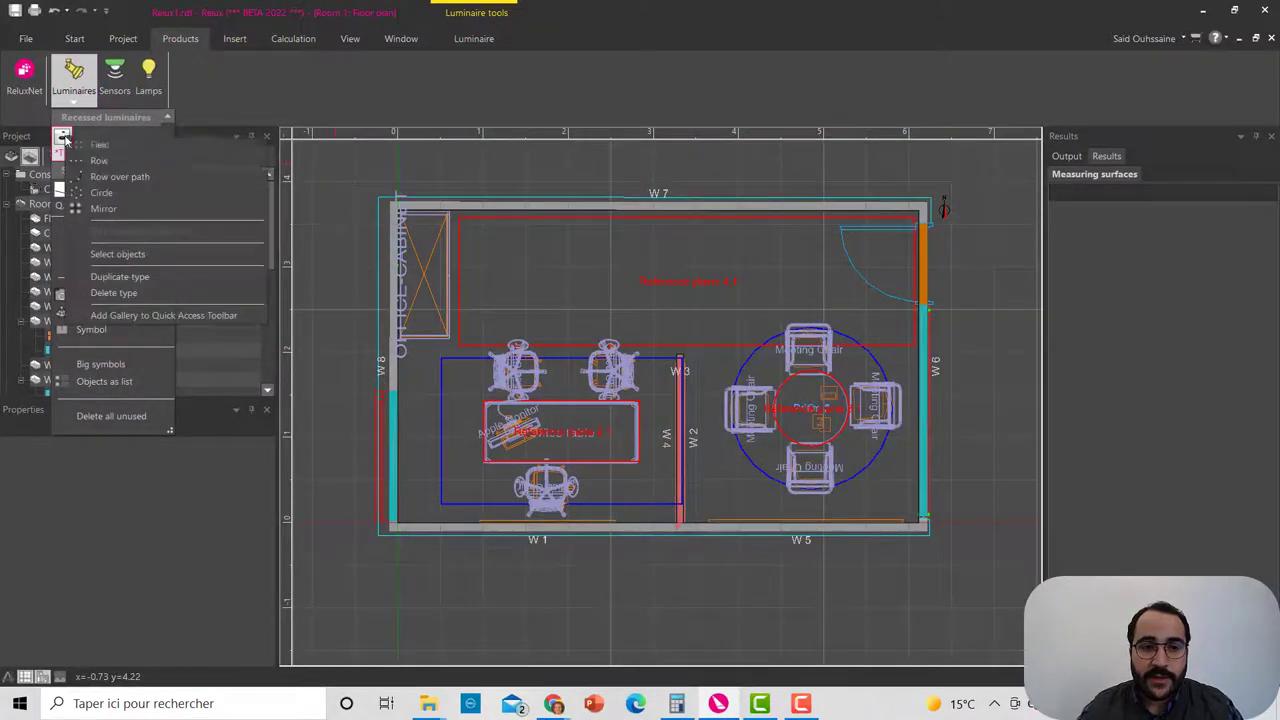
click(100, 145)
scroll(450, 220, up, 4)
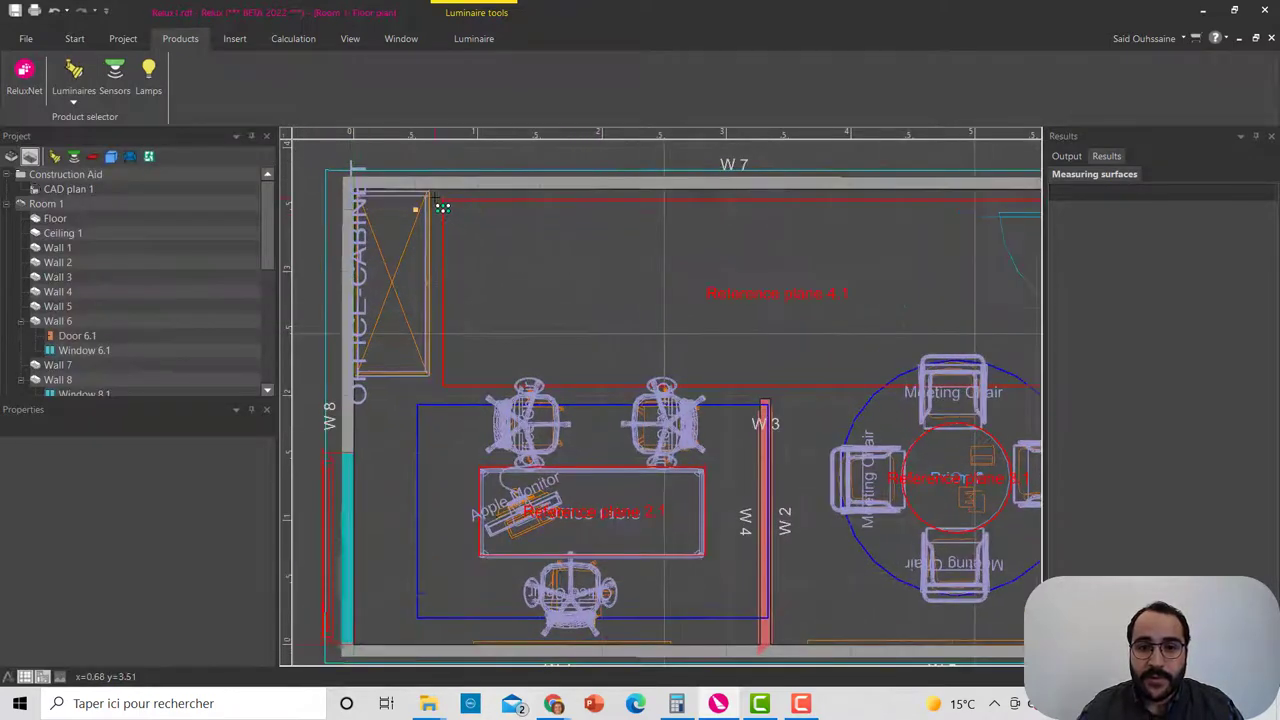
scroll(520, 328, up, 3)
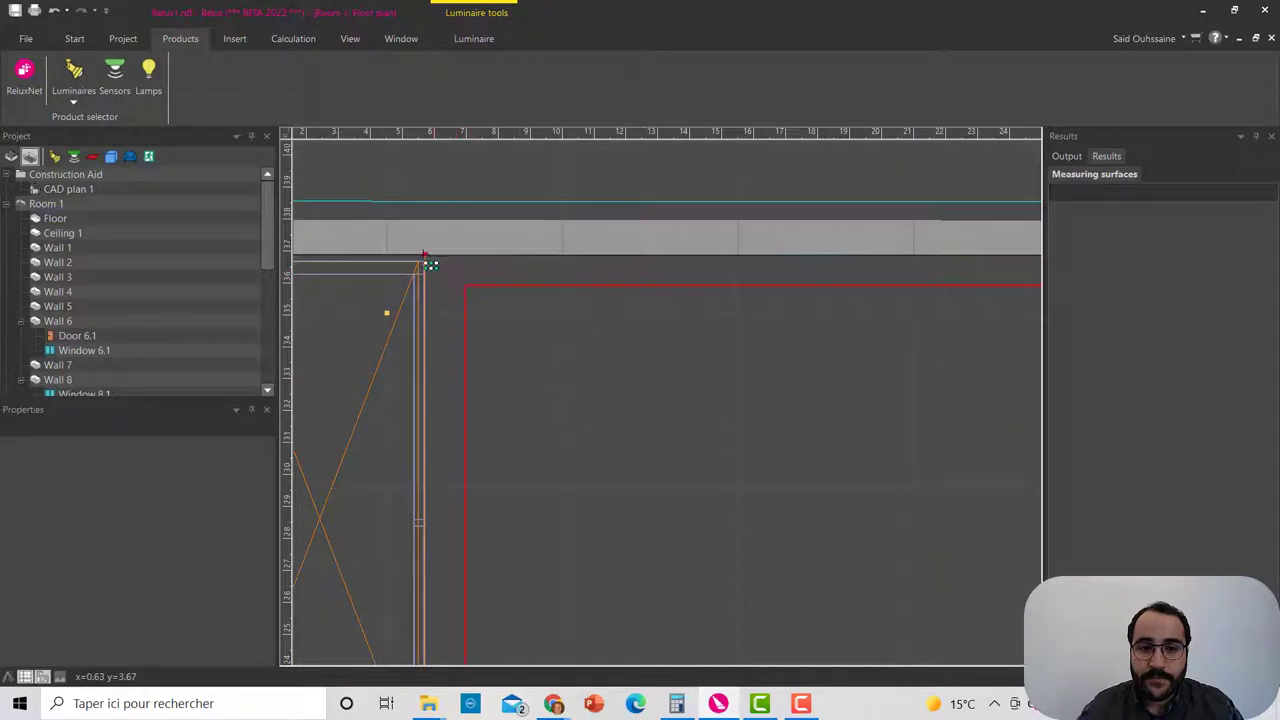
click(425, 258)
Step: Turn off grid snap and set the field's opposite corner at wall 6, near the lower edge of reference plane 4.1
scroll(517, 437, down, 6)
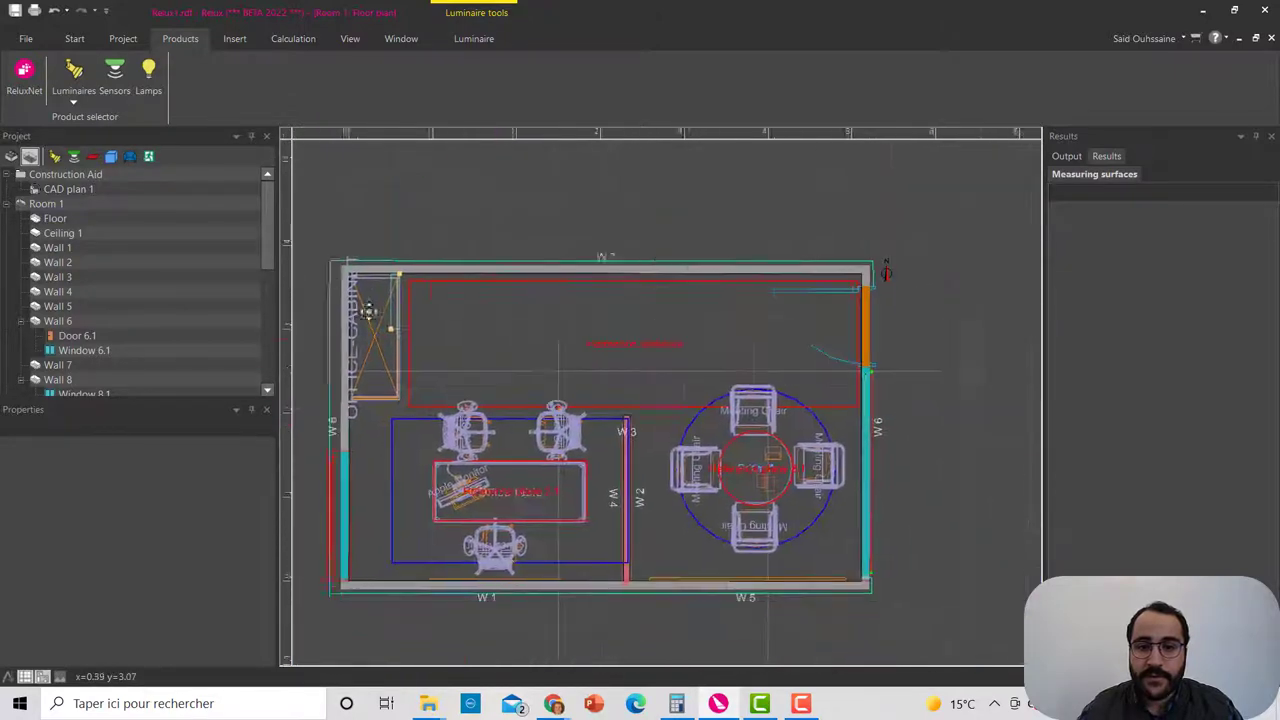
scroll(820, 386, up, 2)
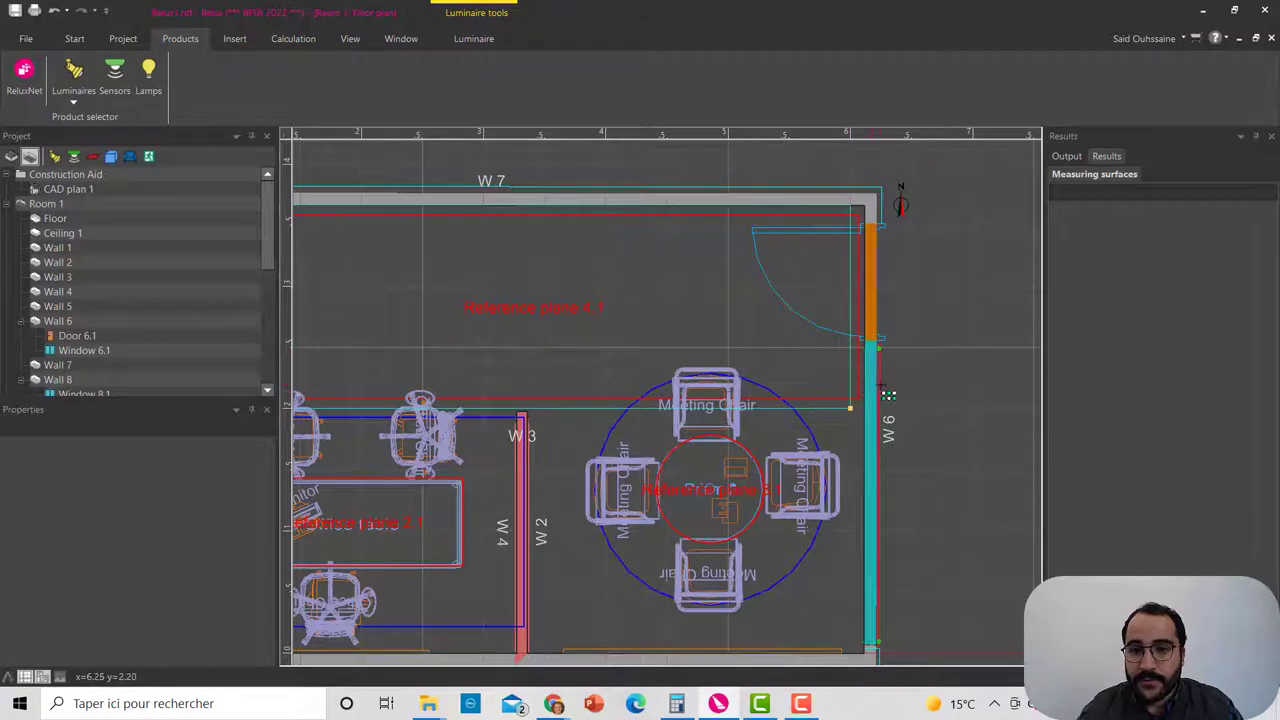
scroll(875, 400, up, 2)
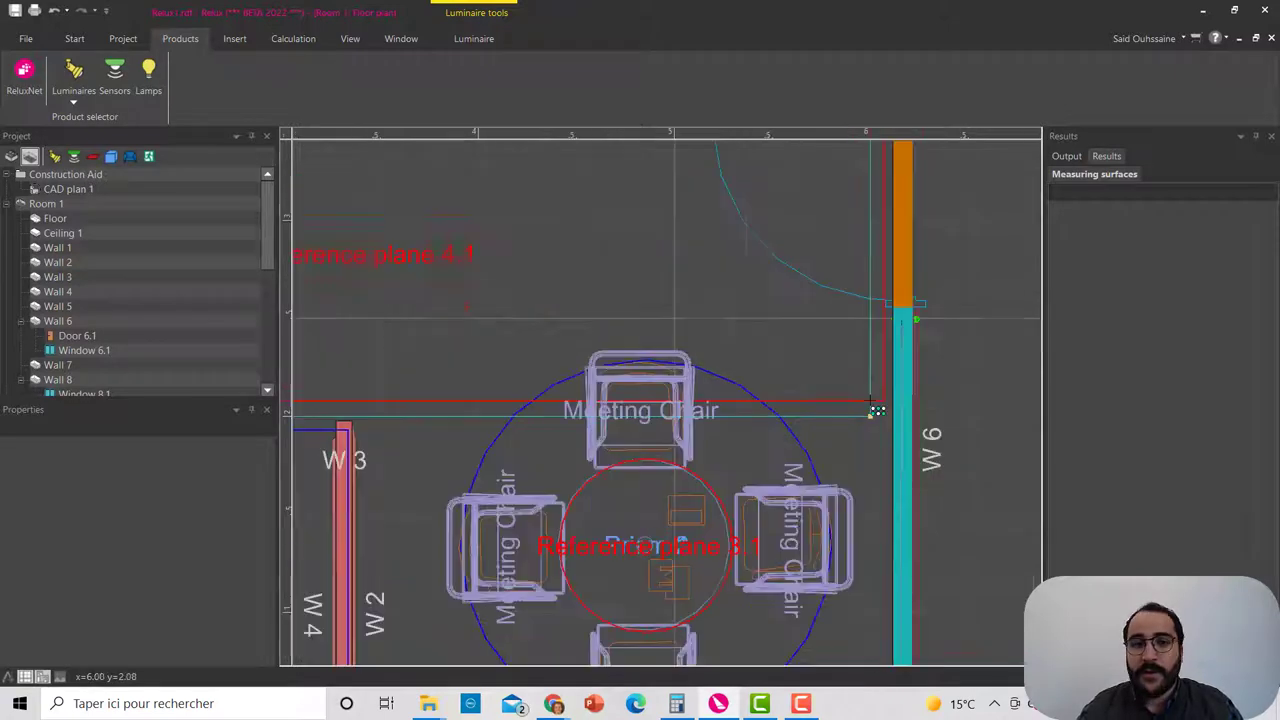
click(75, 38)
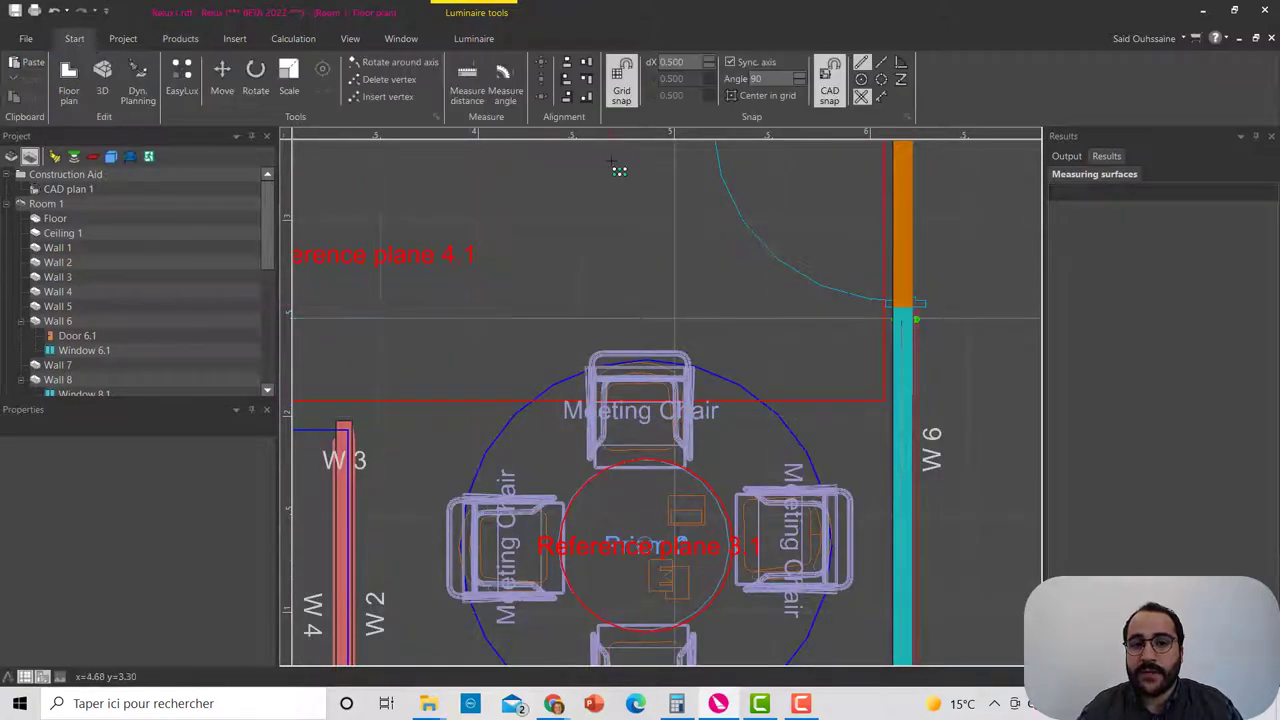
click(622, 95)
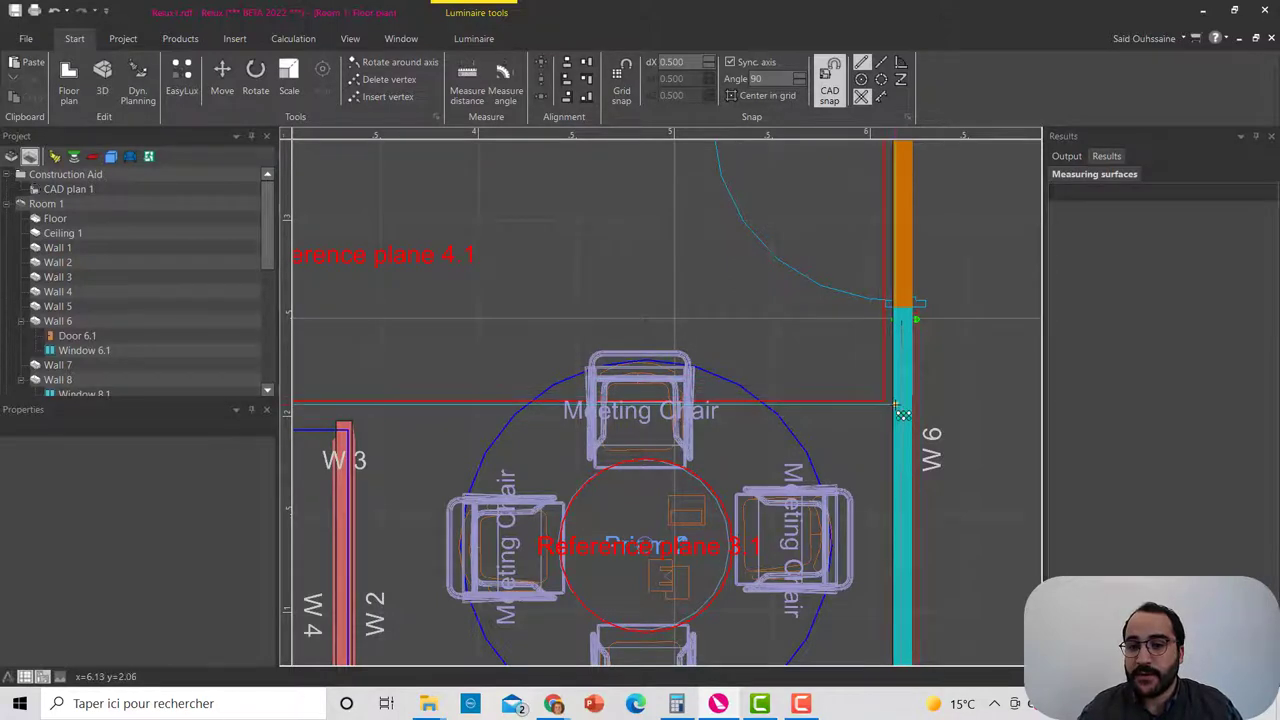
click(896, 407)
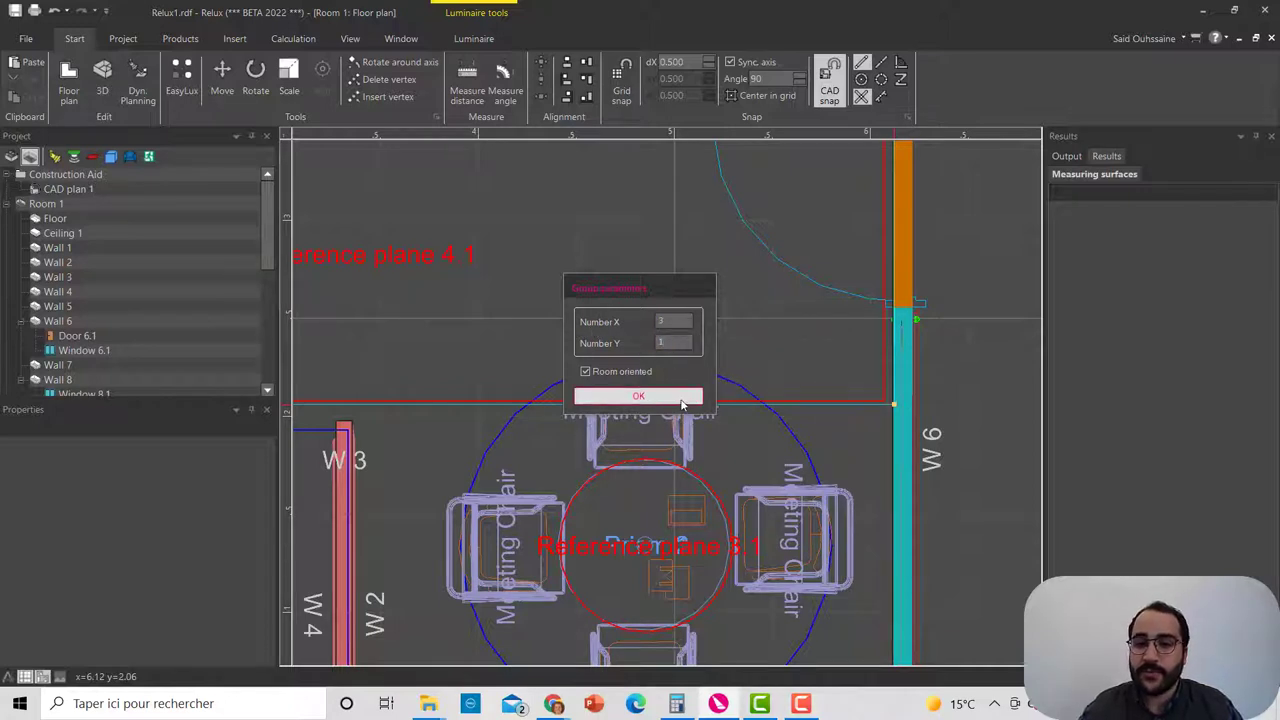
Step: Create the room-oriented field with 3 luminaires in X and 1 in Y
click(638, 396)
scroll(848, 385, down, 4)
scroll(848, 385, down, 1)
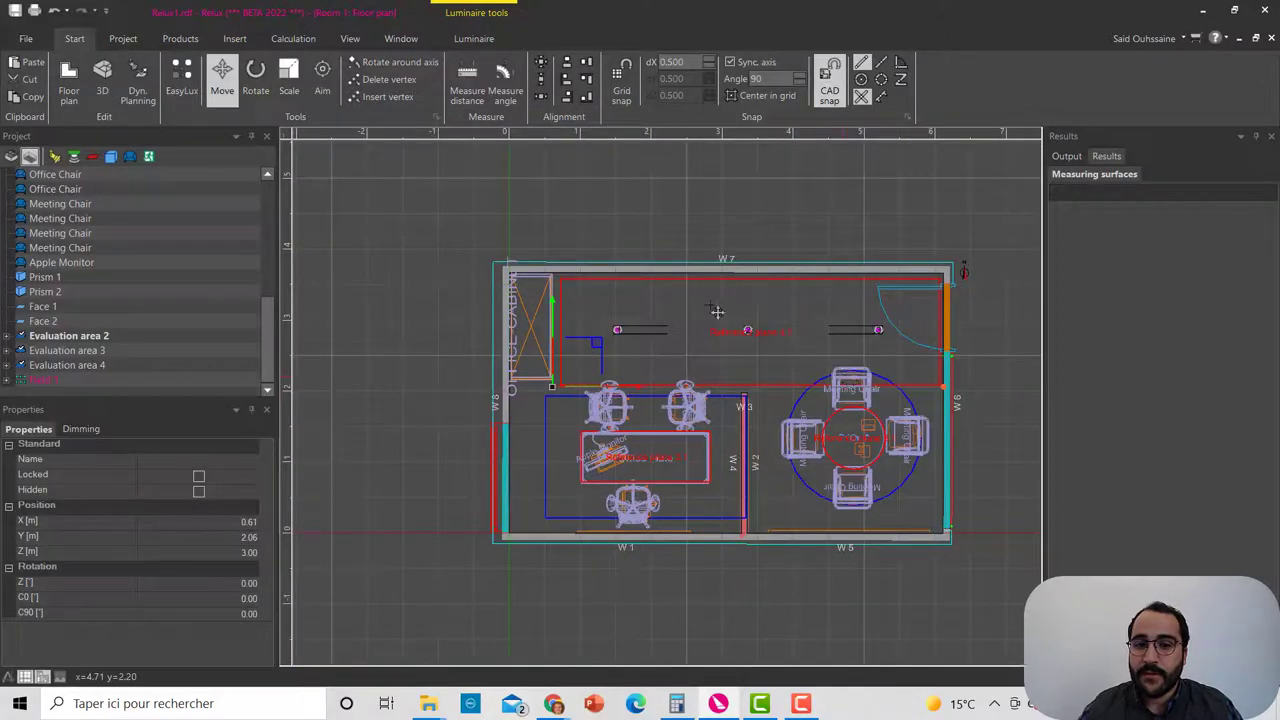
Step: Inspect the recessed luminaires in the 3D view, both the fixture model up close and their arrangement across the room
click(104, 78)
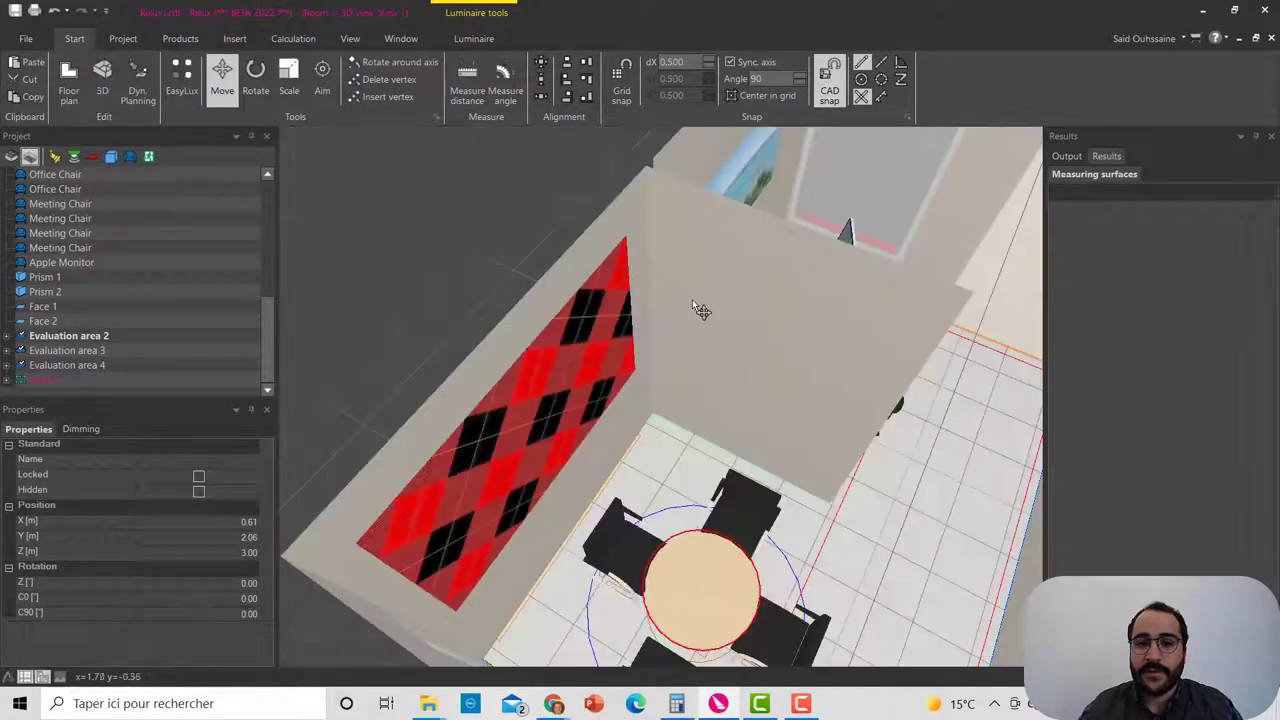
scroll(833, 384, up, 5)
middle_drag(834, 386, 734, 391)
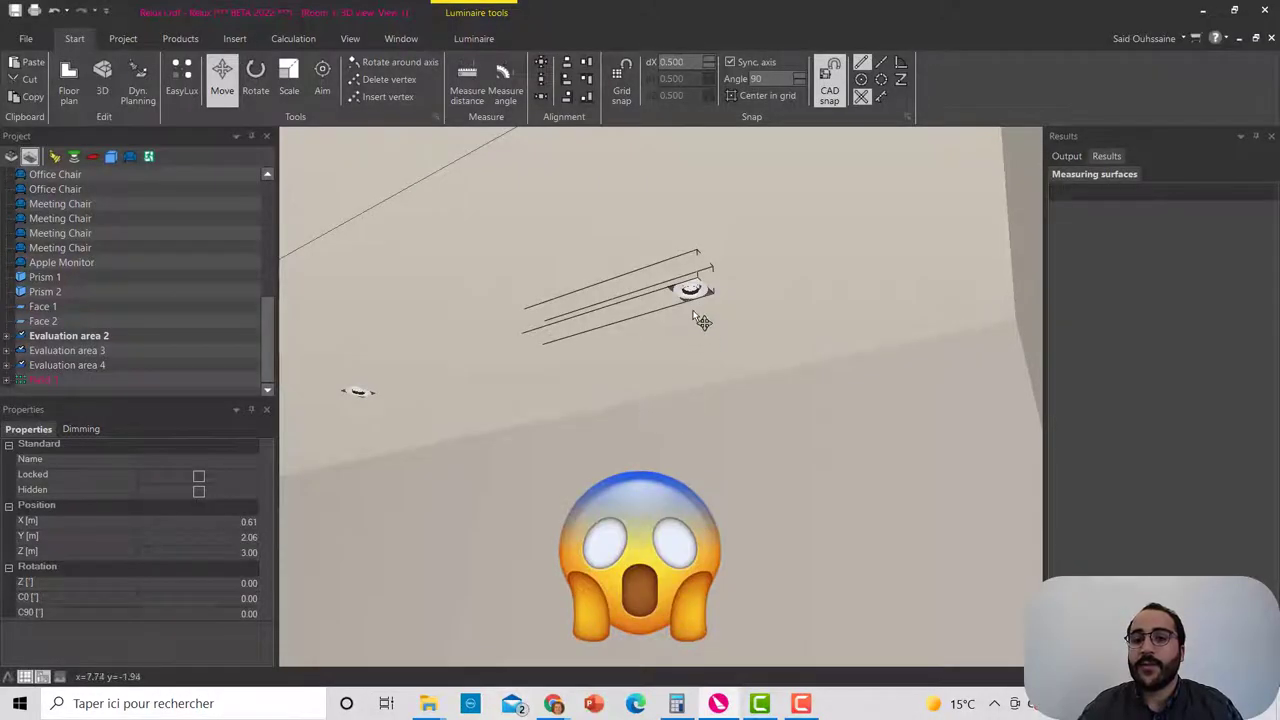
scroll(700, 315, up, 10)
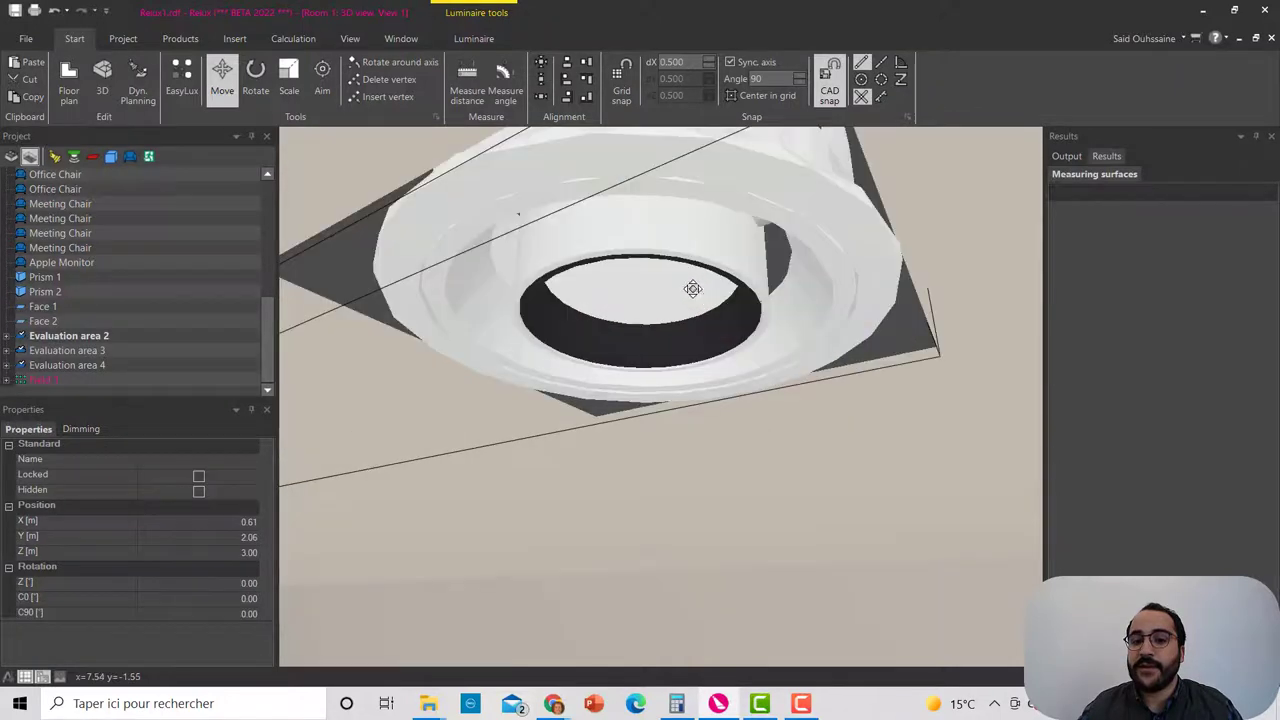
scroll(692, 287, down, 6)
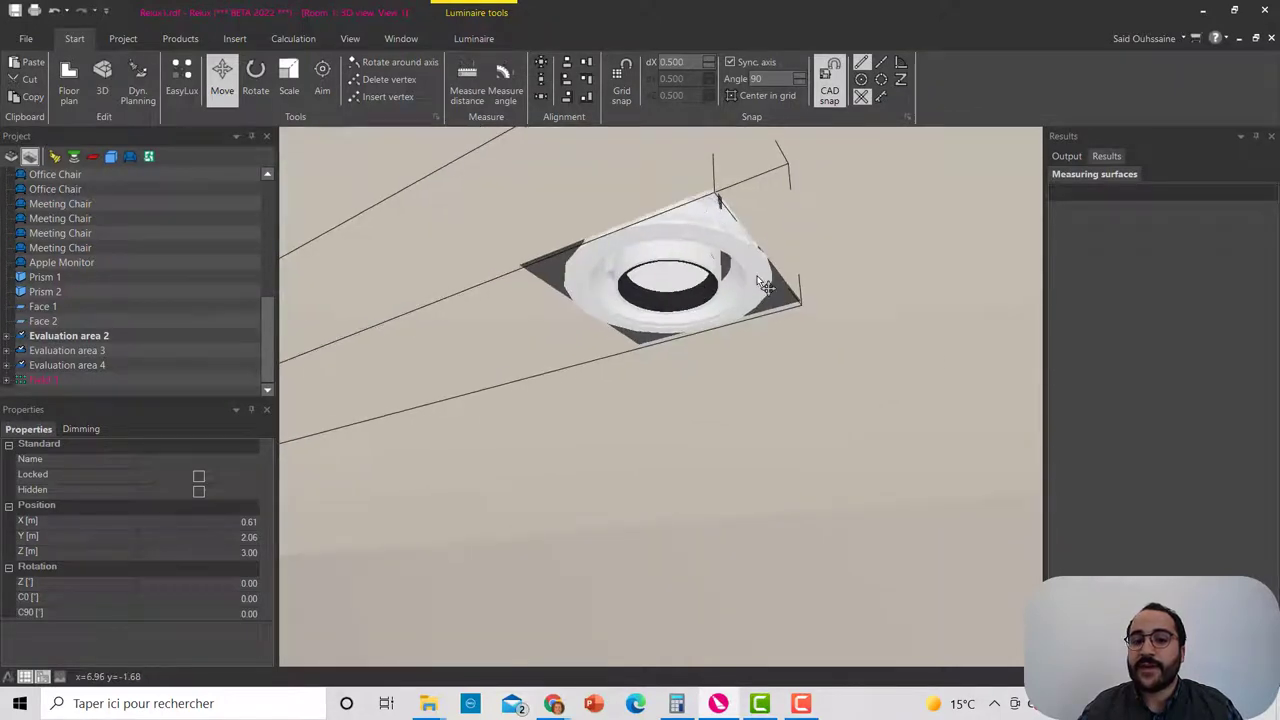
scroll(728, 213, up, 5)
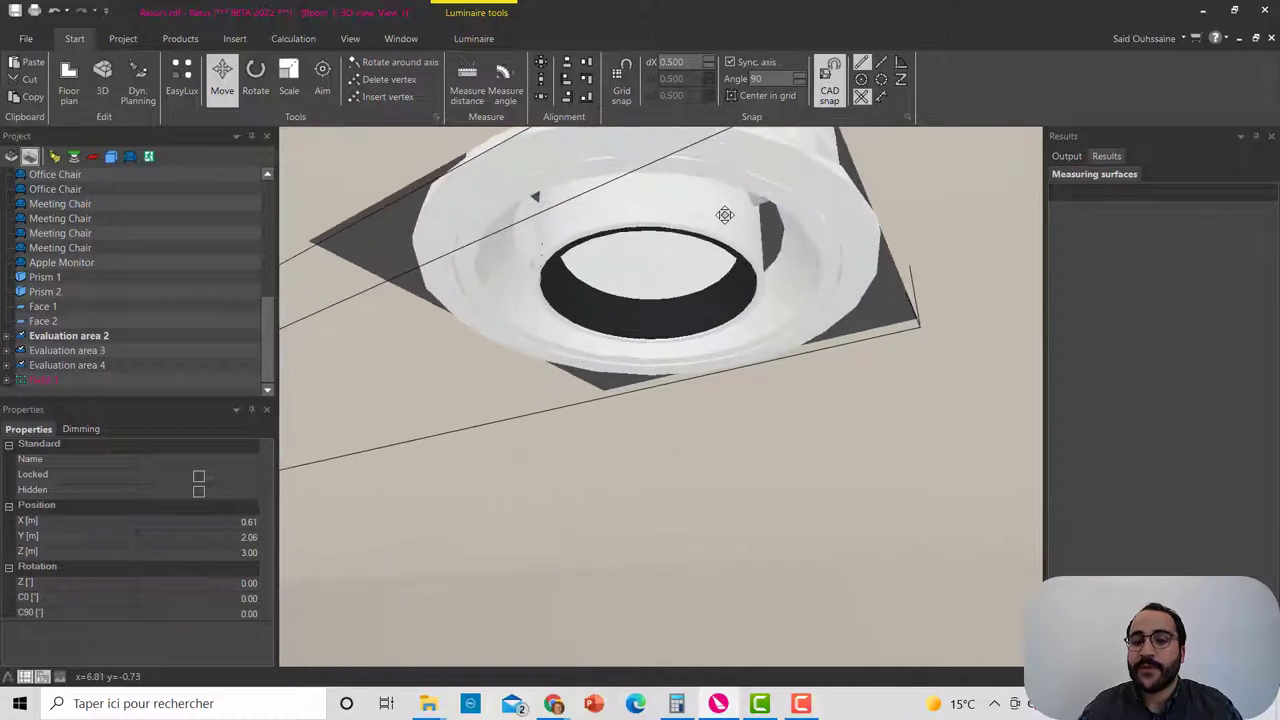
middle_drag(725, 215, 724, 222)
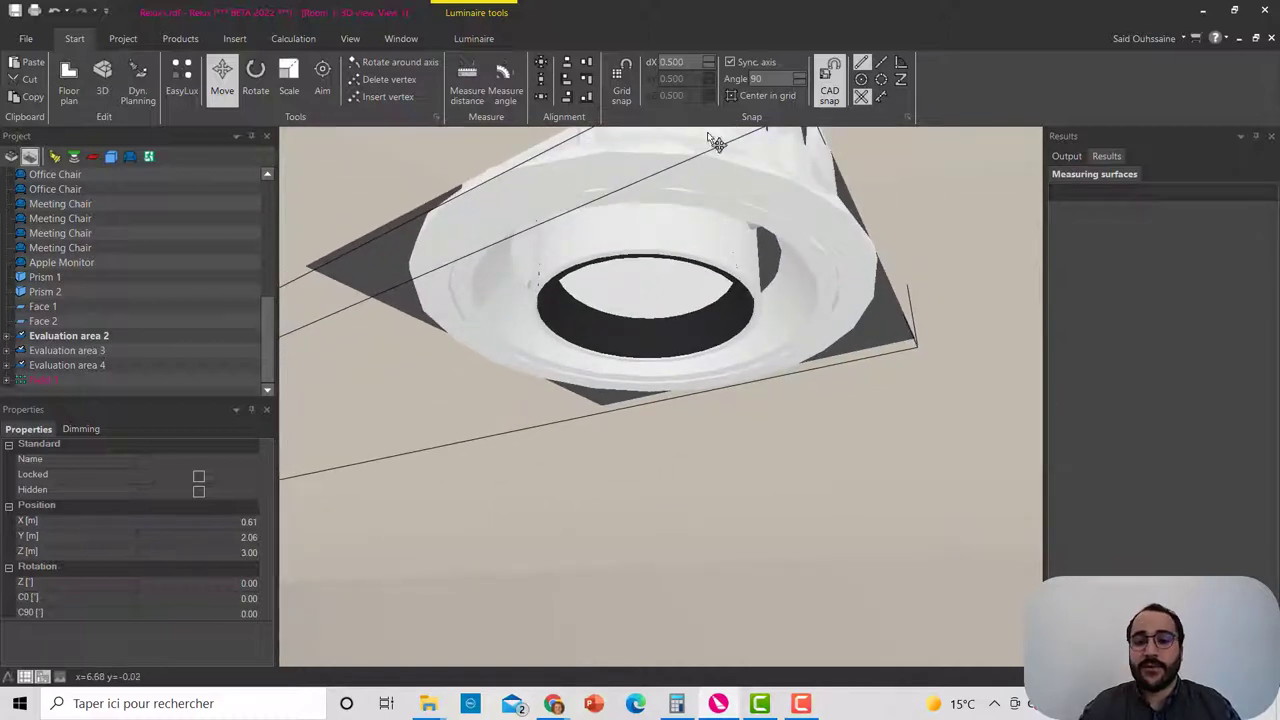
scroll(652, 325, down, 5)
middle_drag(651, 320, 714, 329)
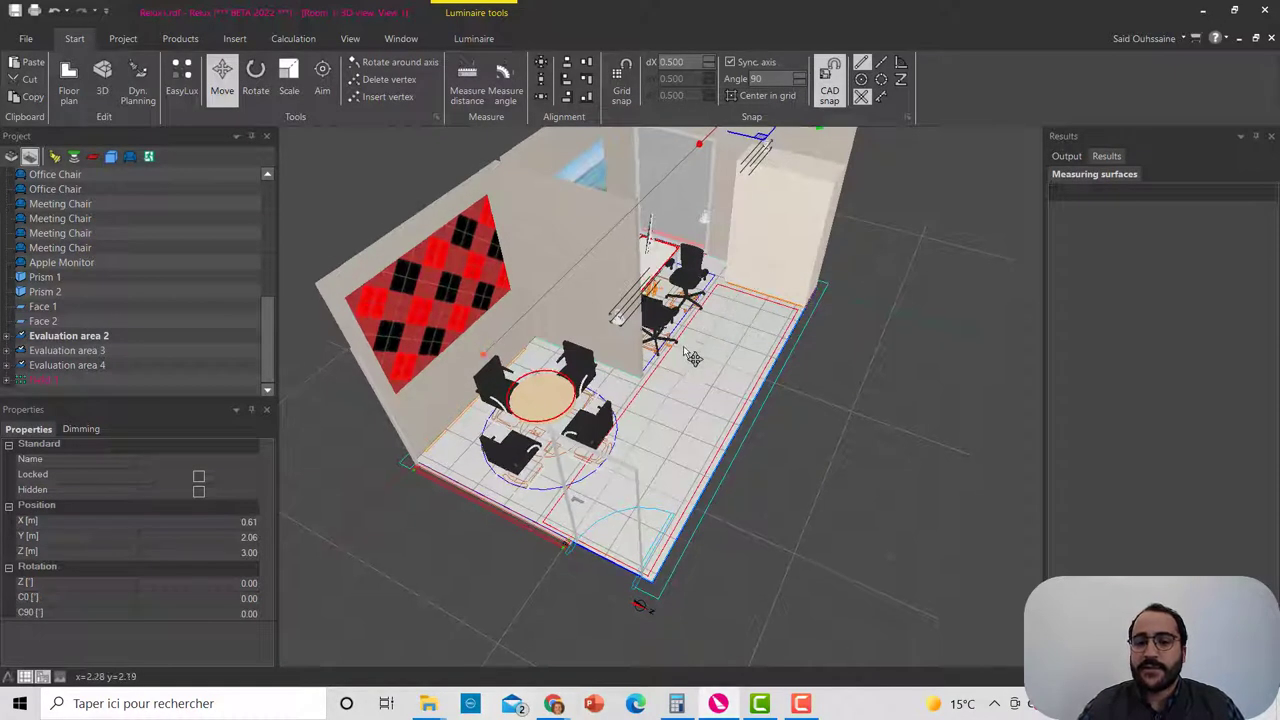
middle_drag(415, 310, 777, 244)
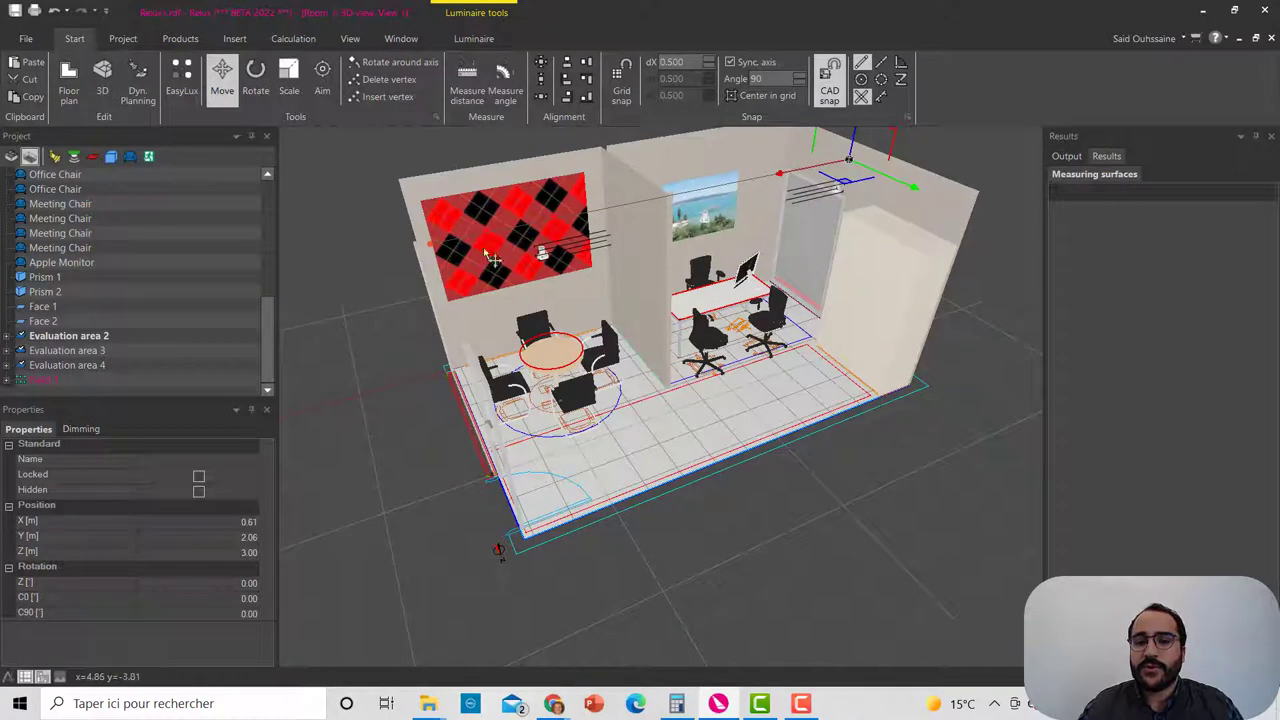
middle_drag(560, 174, 533, 238)
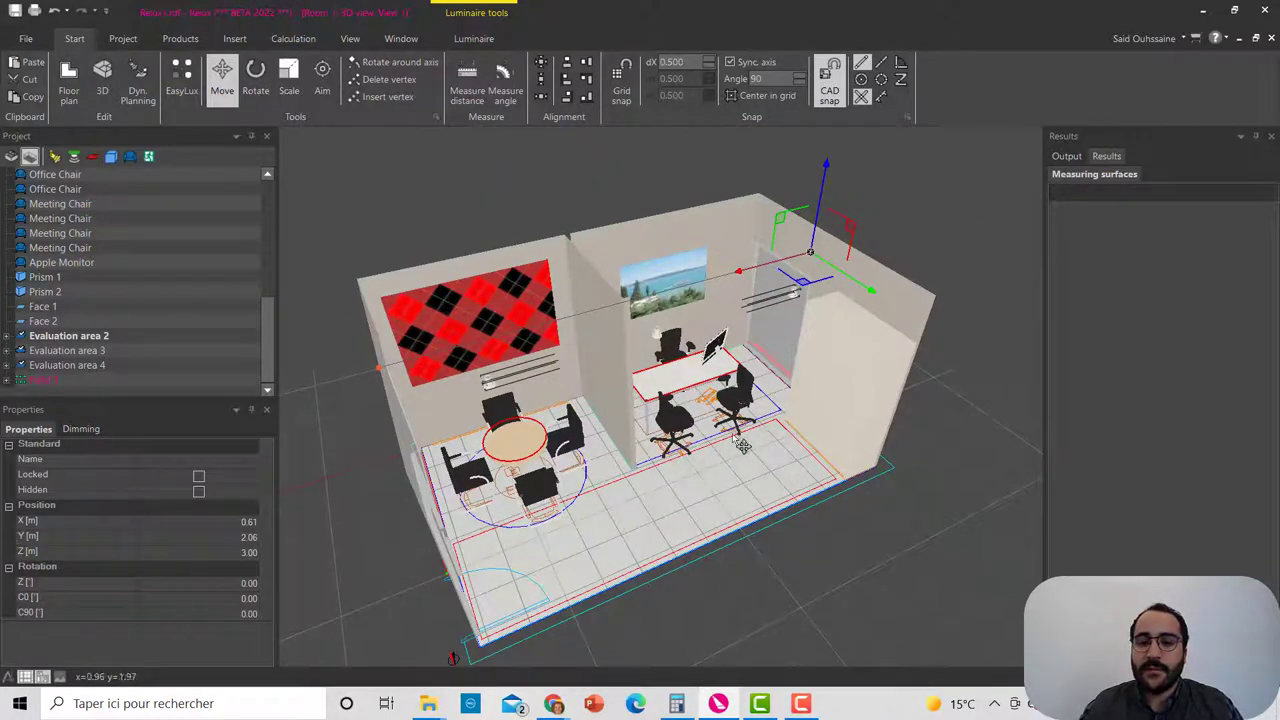
middle_drag(671, 485, 600, 495)
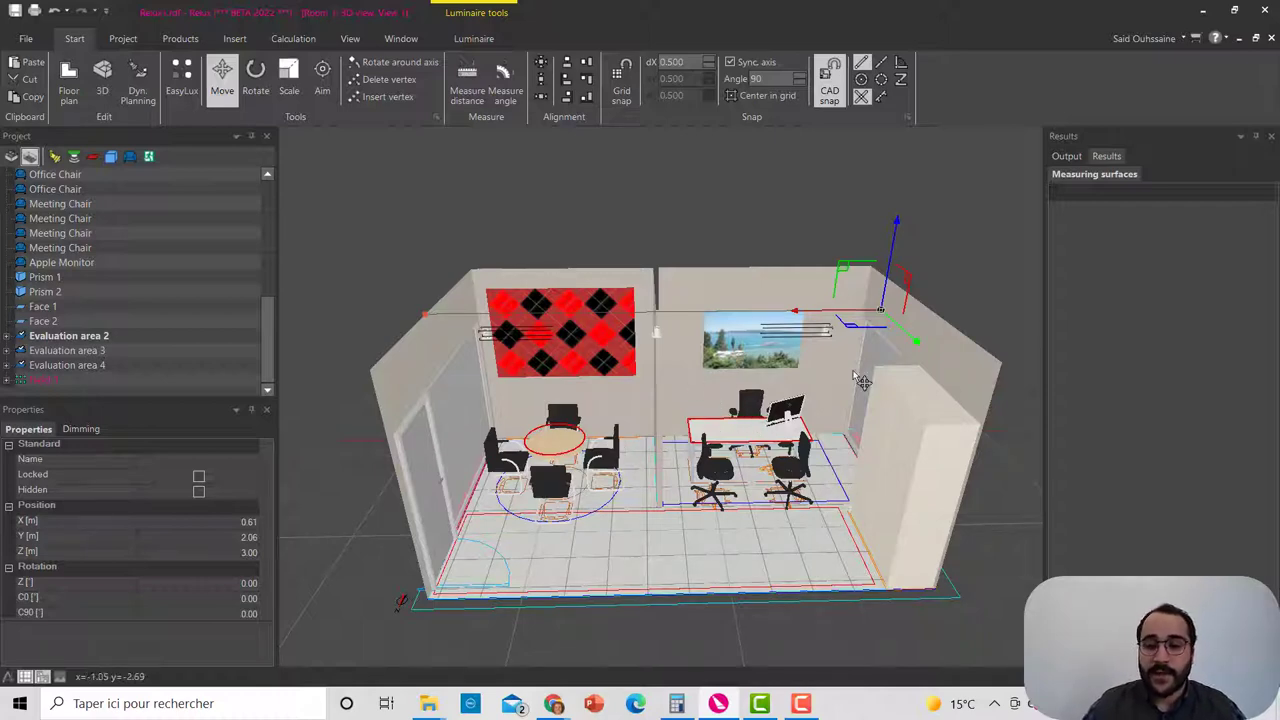
scroll(550, 430, up, 5)
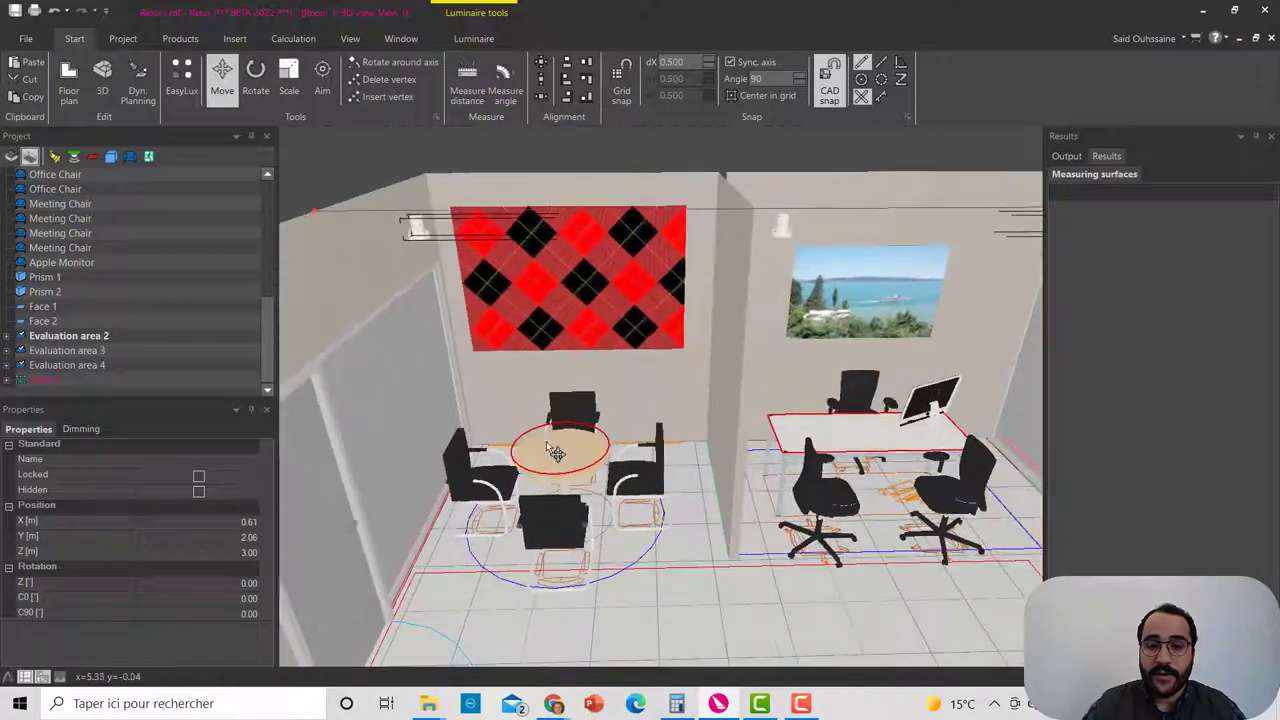
right_drag(556, 449, 597, 413)
middle_drag(702, 451, 438, 467)
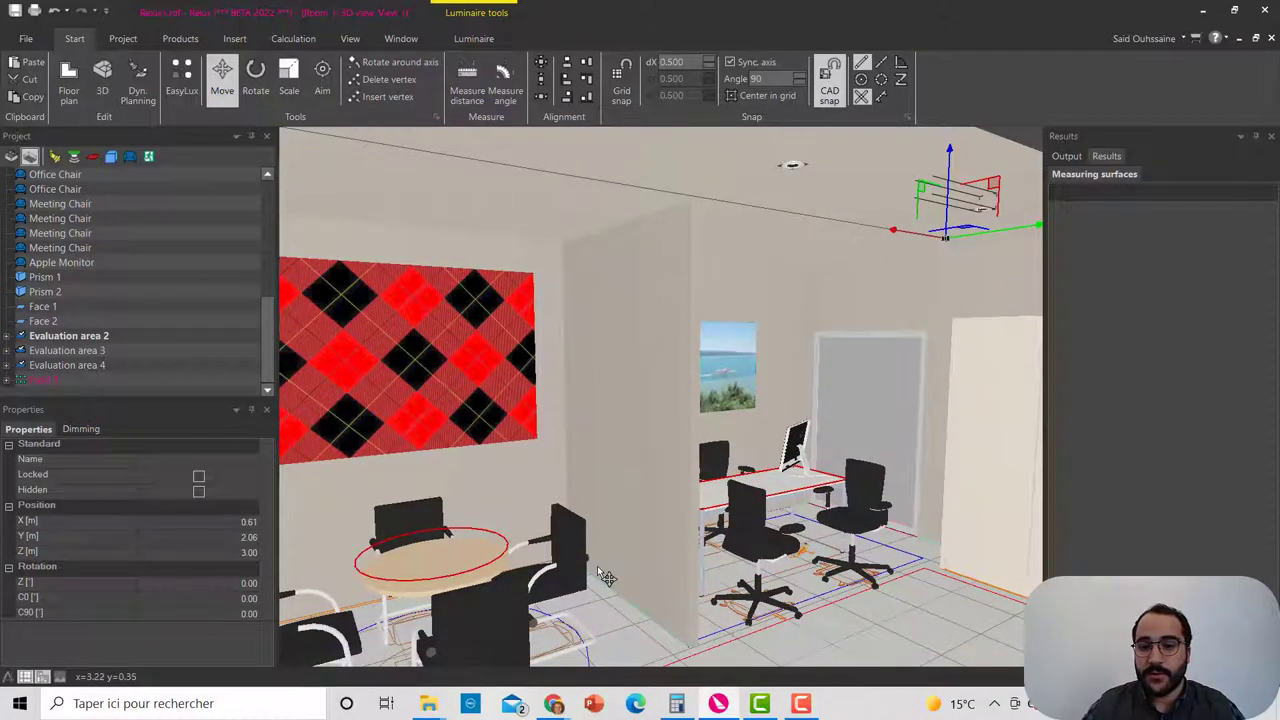
Step: Switch to ReluxNet in Chrome, clear the product filters and return to the luminaire search over all manufacturers
click(179, 38)
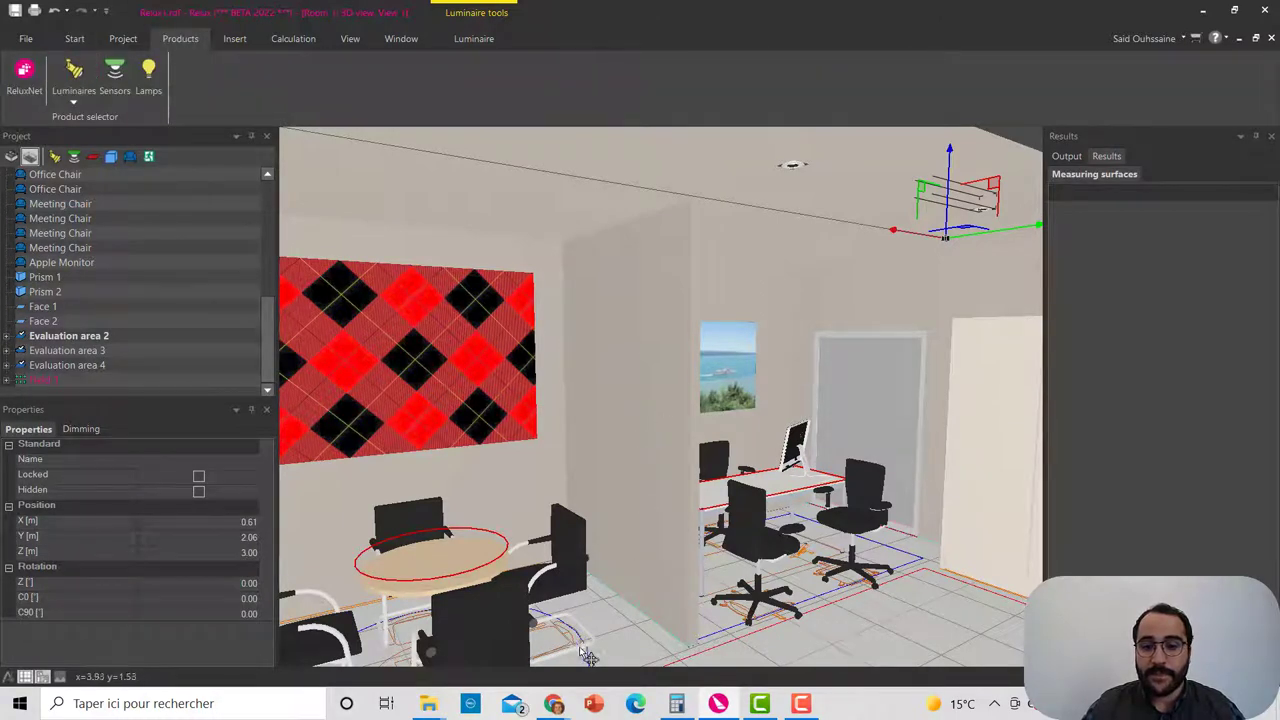
mouse_move(553, 703)
click(741, 655)
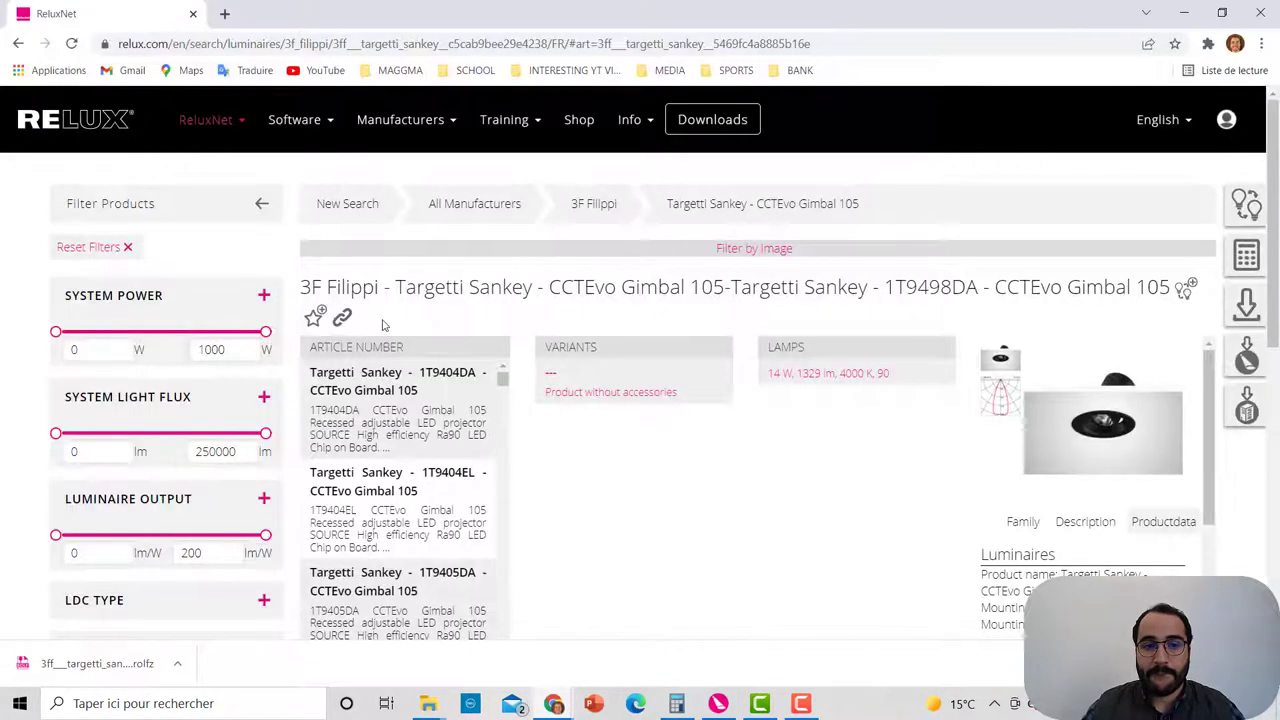
click(126, 248)
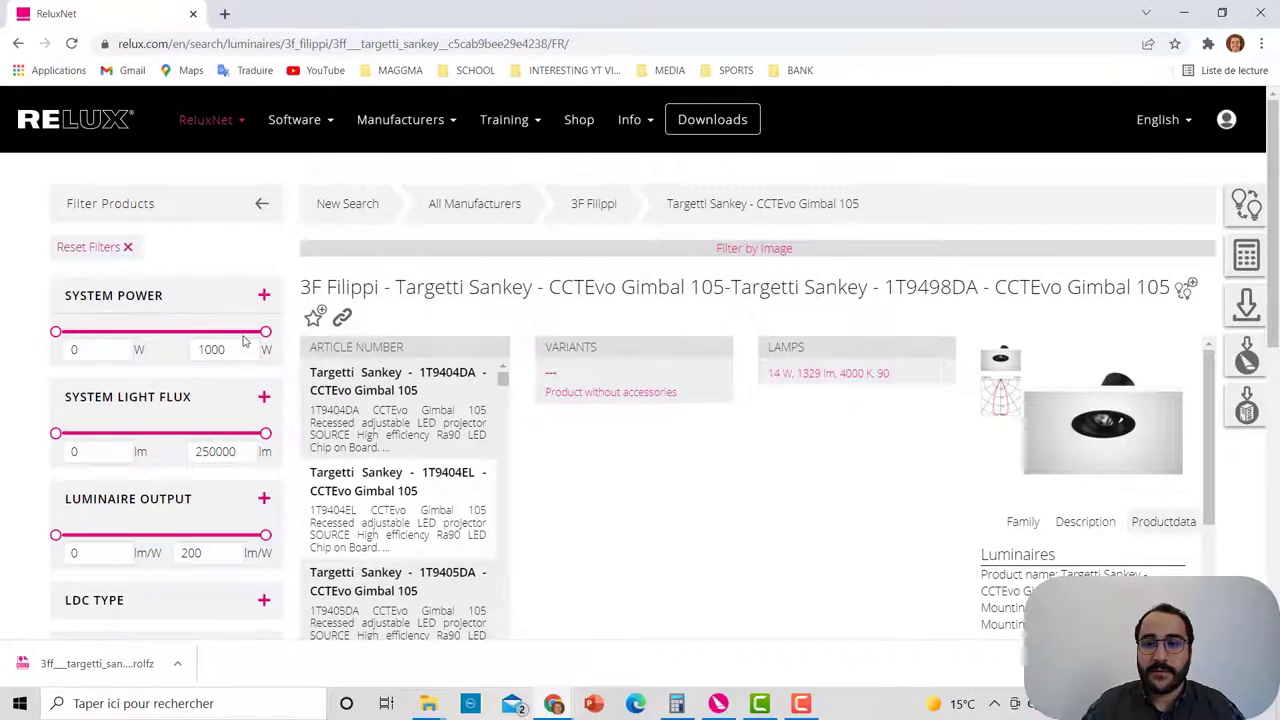
click(137, 208)
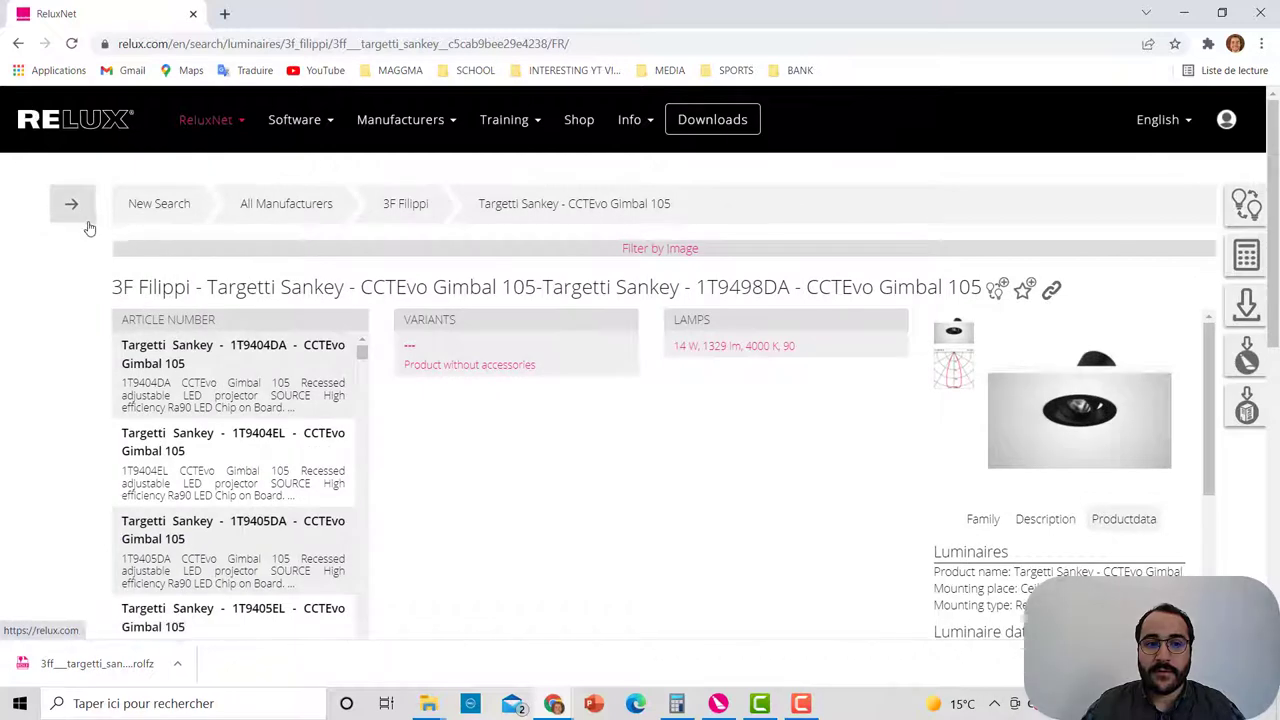
click(18, 44)
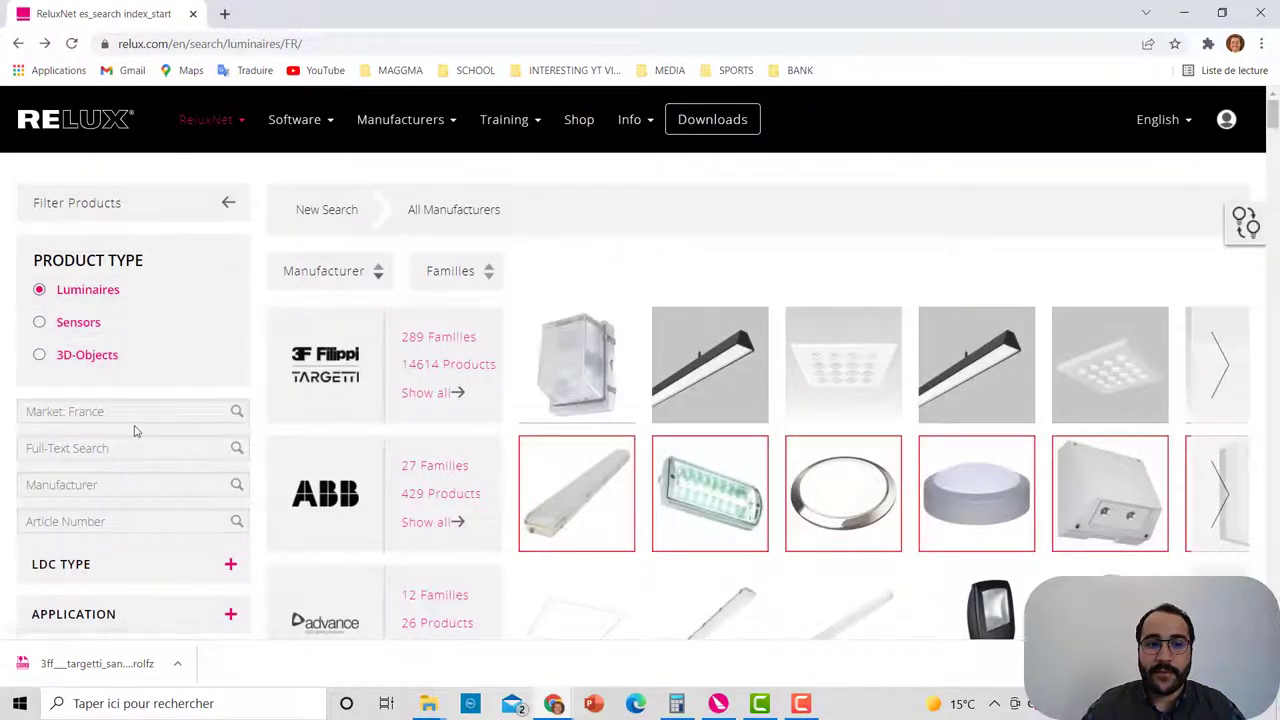
Step: Search for article number 1T6119EL and open the Targetti Sankey THREESIXTY luminaire
click(124, 520)
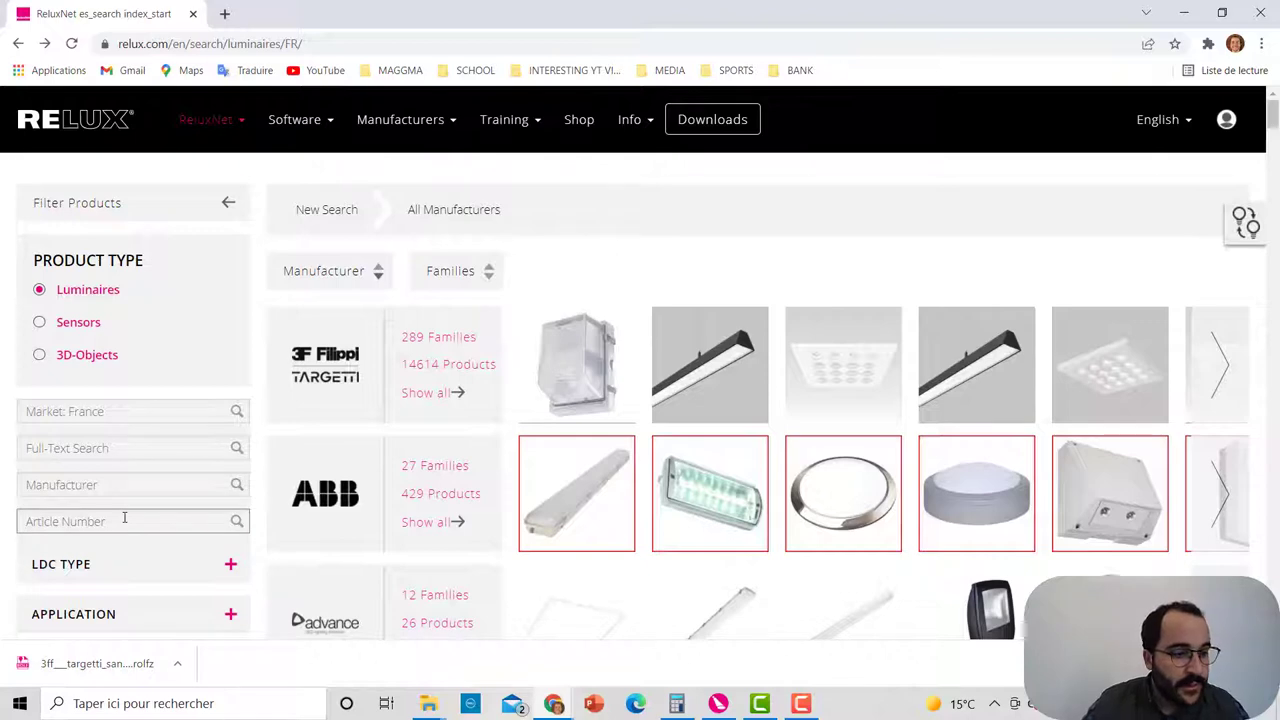
text(1)
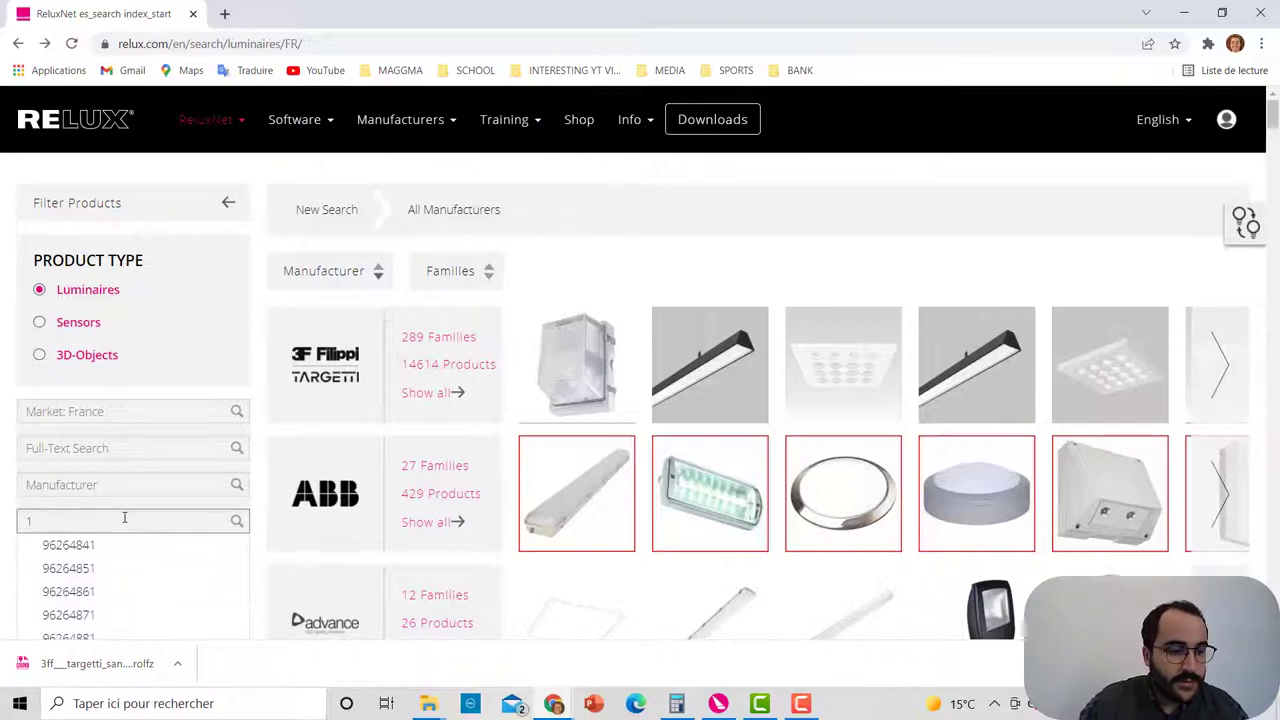
text(T61)
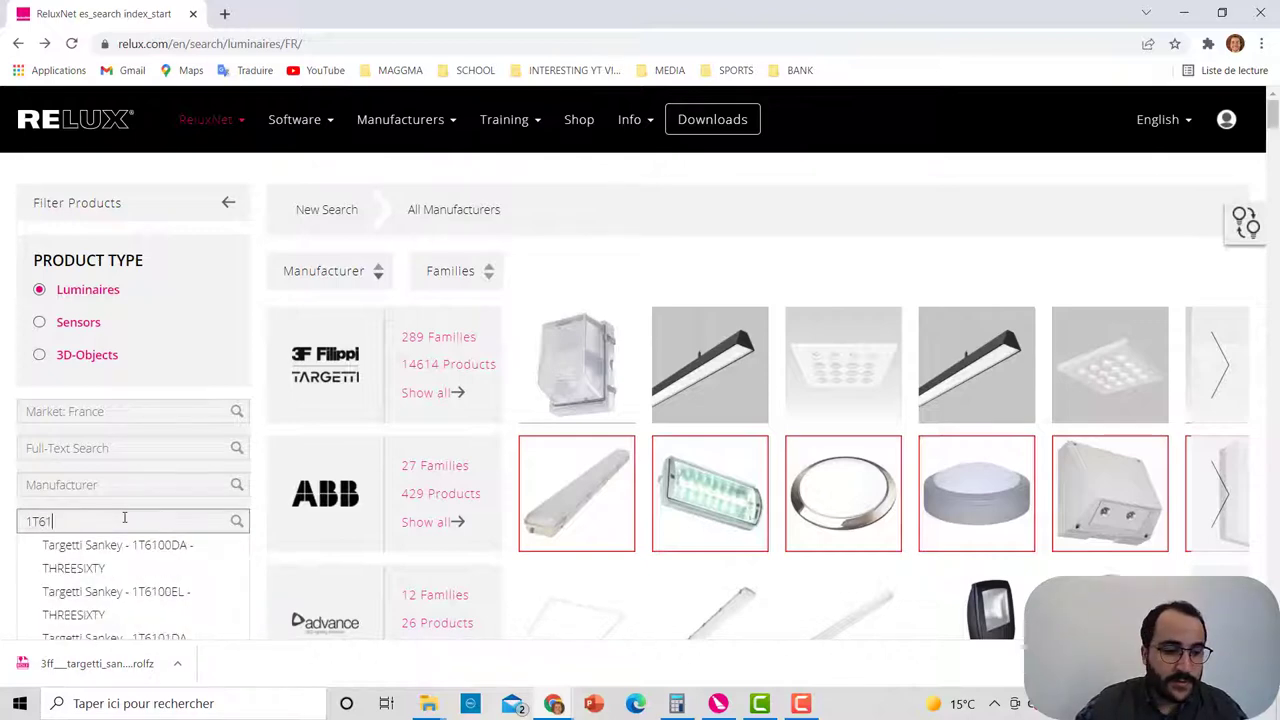
text(19)
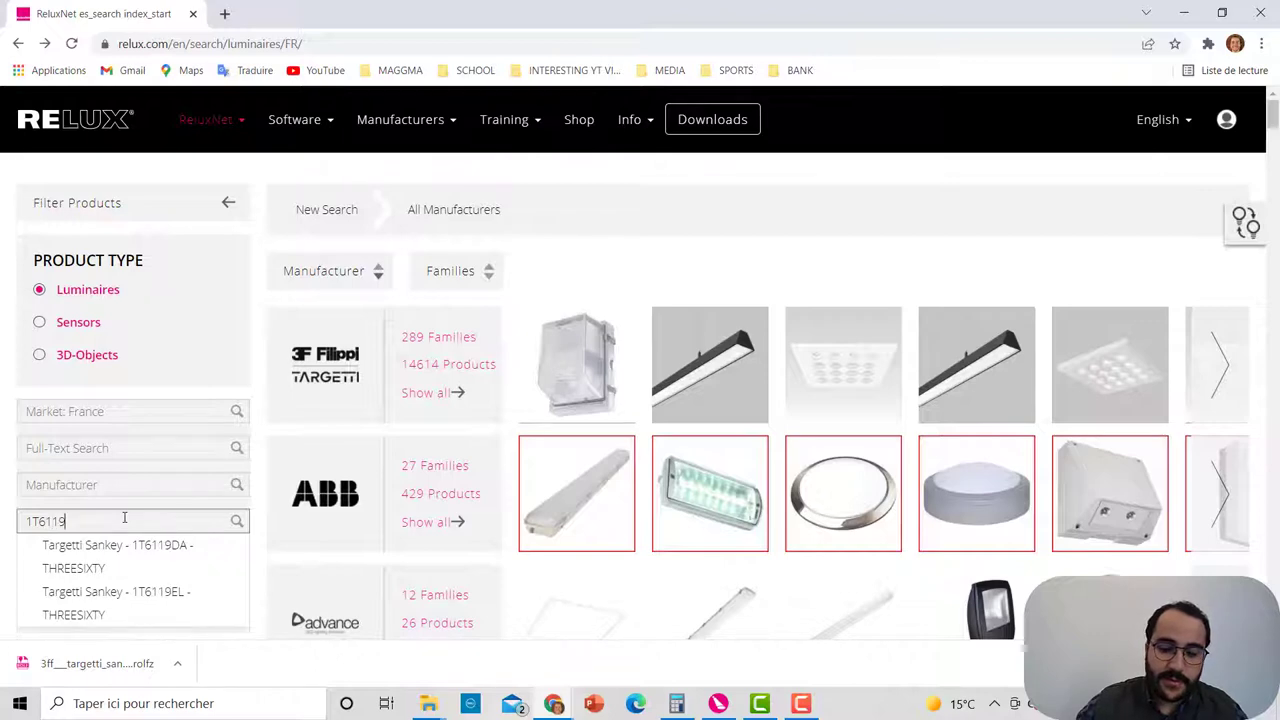
text(EL)
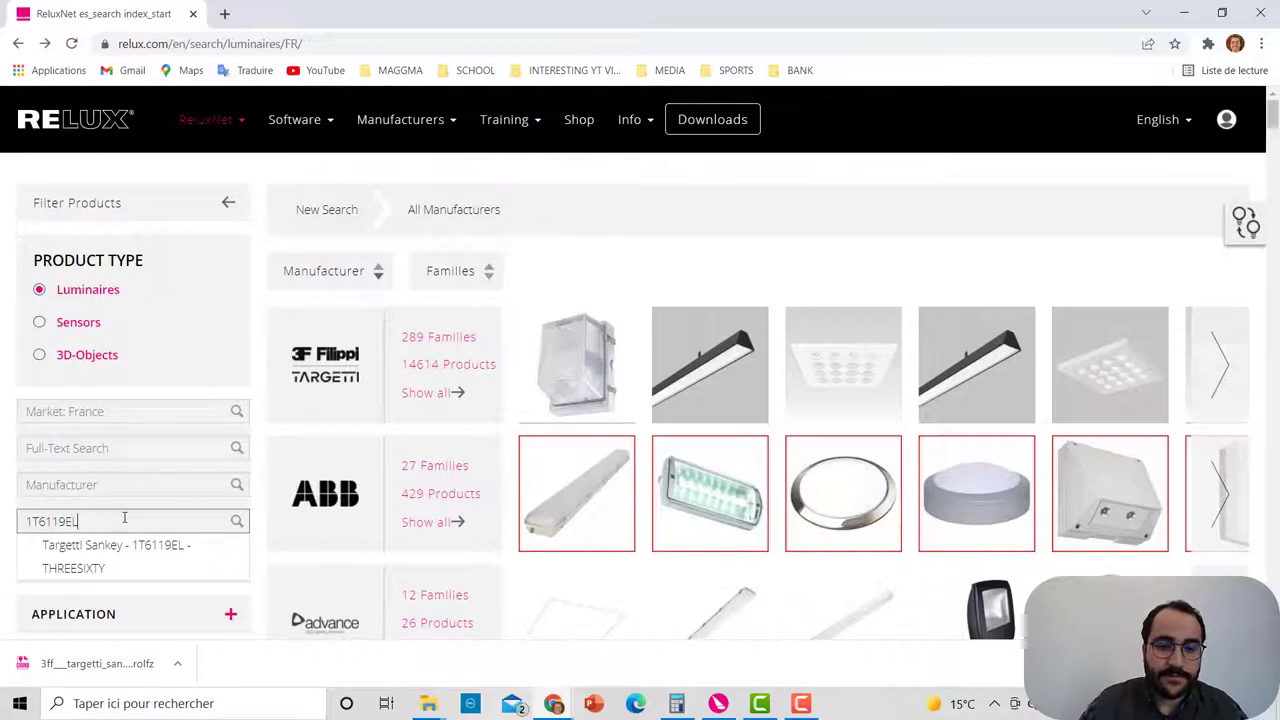
key(Return)
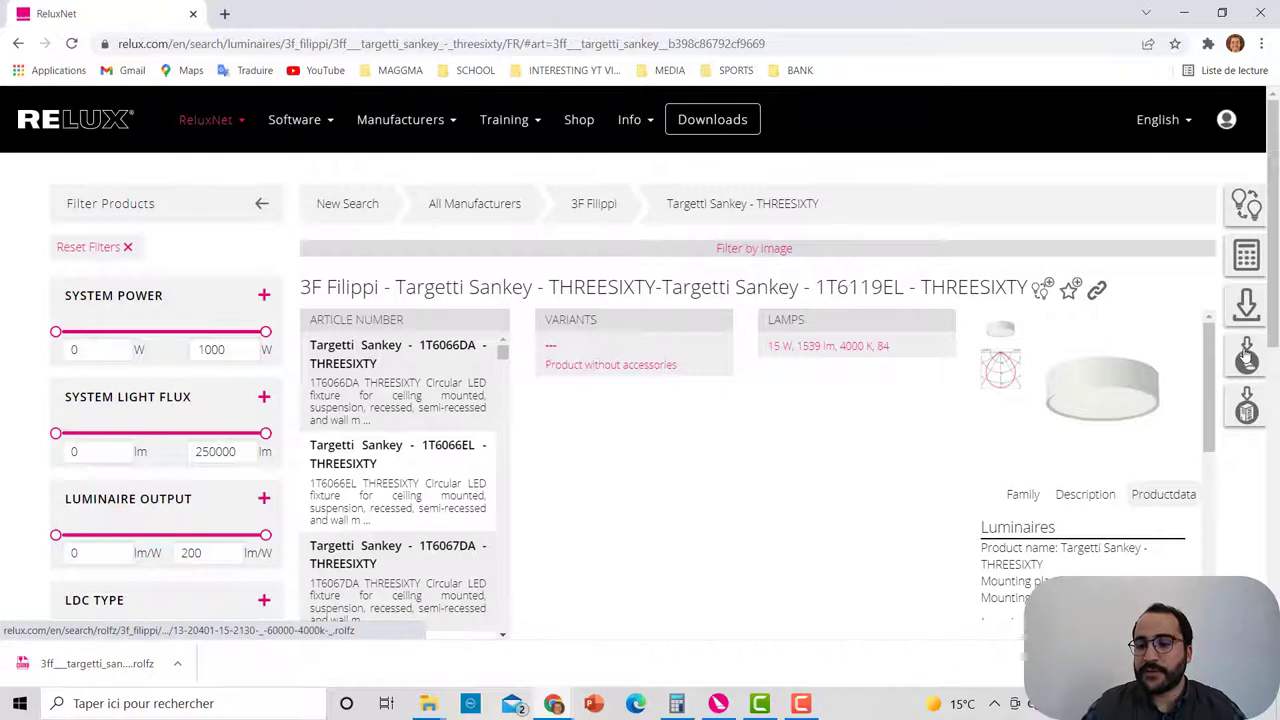
Step: Download the 1T6119EL luminaire as a Relux .rolfz file and show it in its download folder
click(1245, 356)
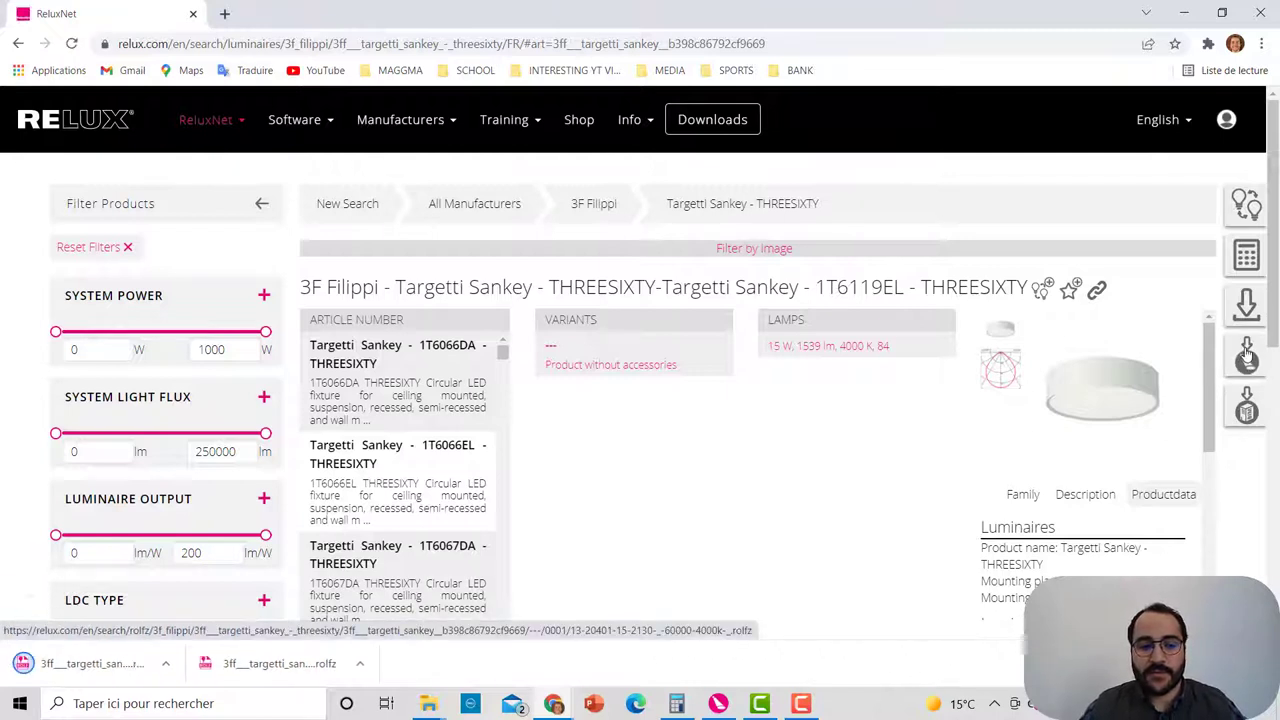
click(177, 663)
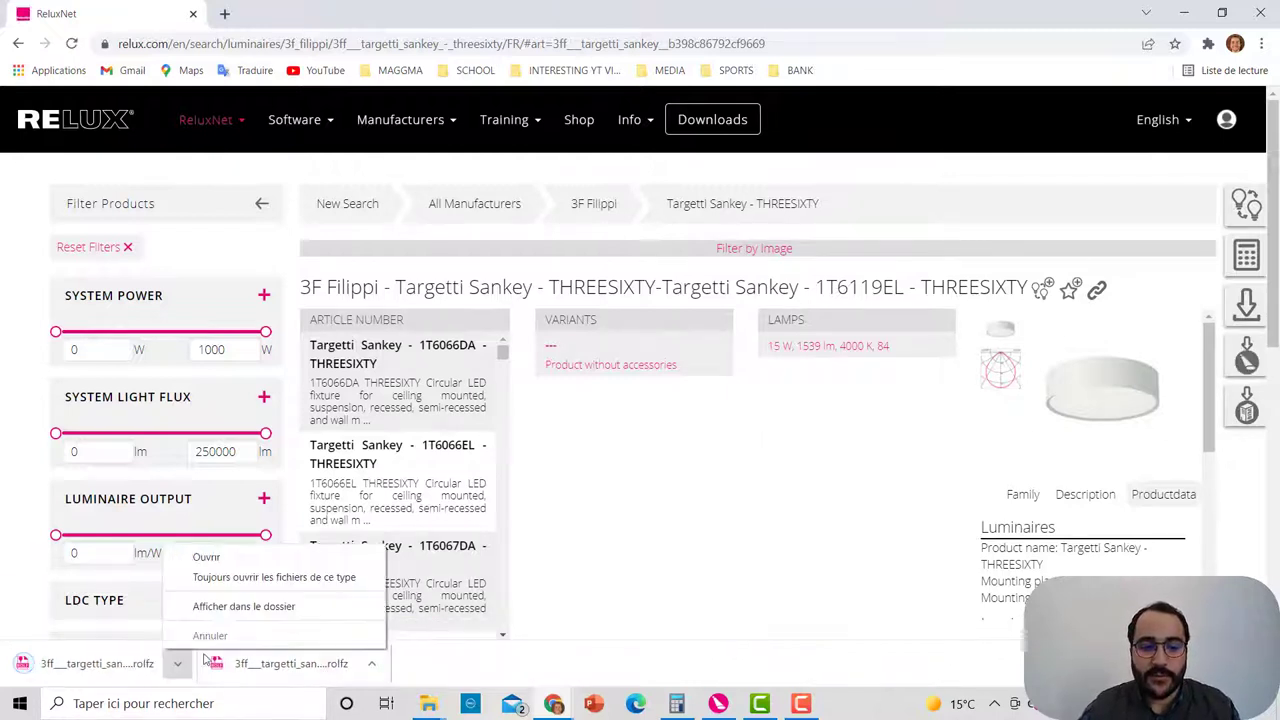
click(236, 606)
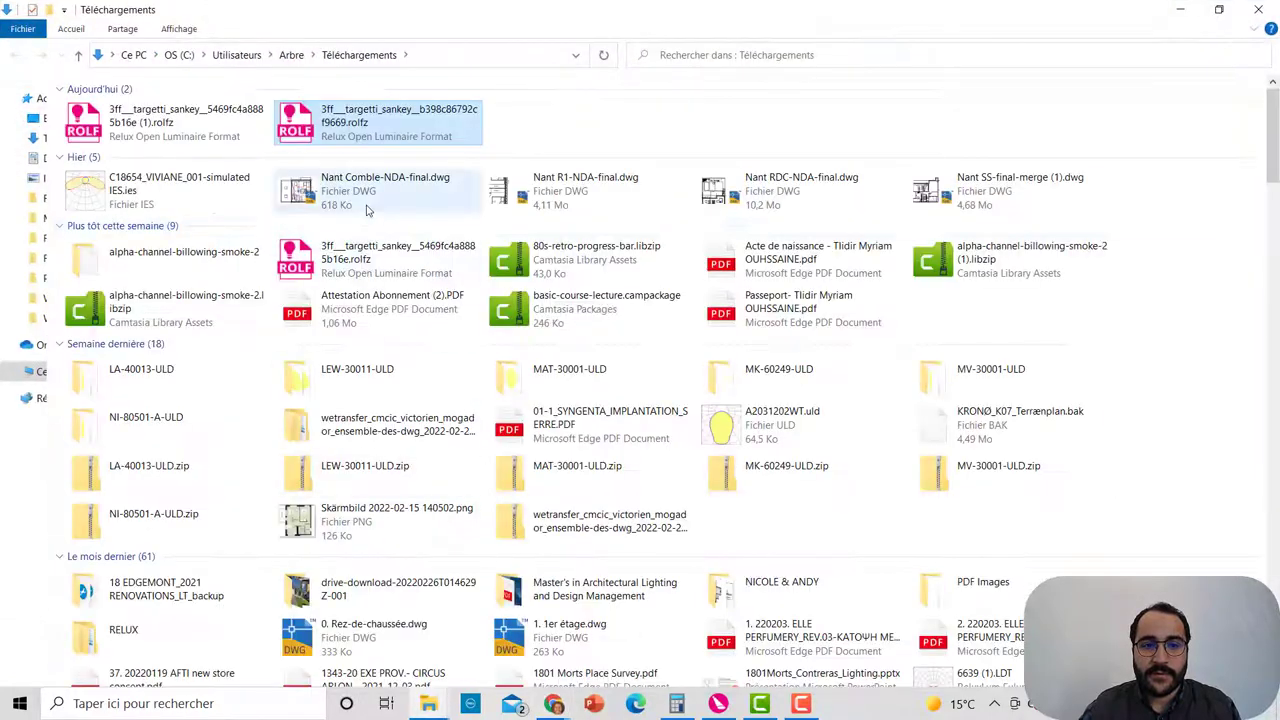
Step: Import the downloaded THREESIXTY file into the Relux 3D view and place one luminaire at about X 4.72 m, Y 2.52 m
mouse_move(355, 132)
mouse_down()
mouse_move(517, 498)
mouse_move(648, 582)
mouse_move(717, 704)
mouse_move(530, 472)
mouse_move(474, 473)
mouse_up()
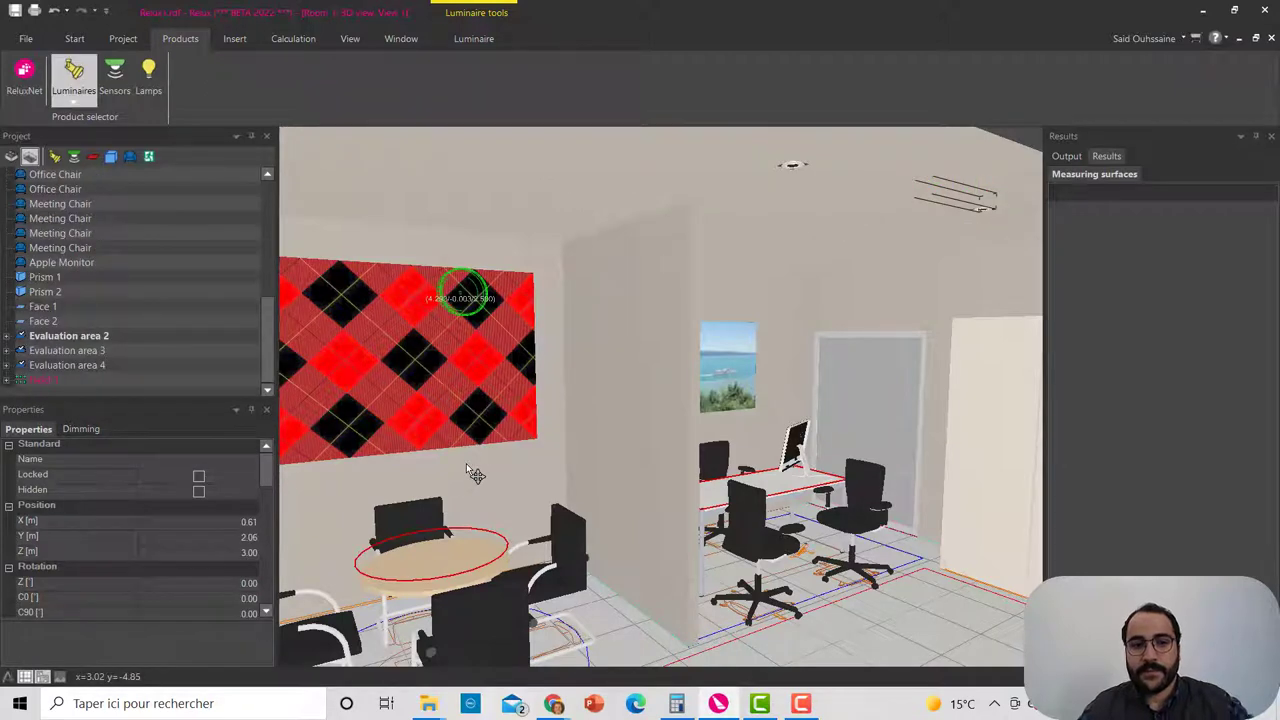
click(509, 134)
right_drag(625, 164, 640, 180)
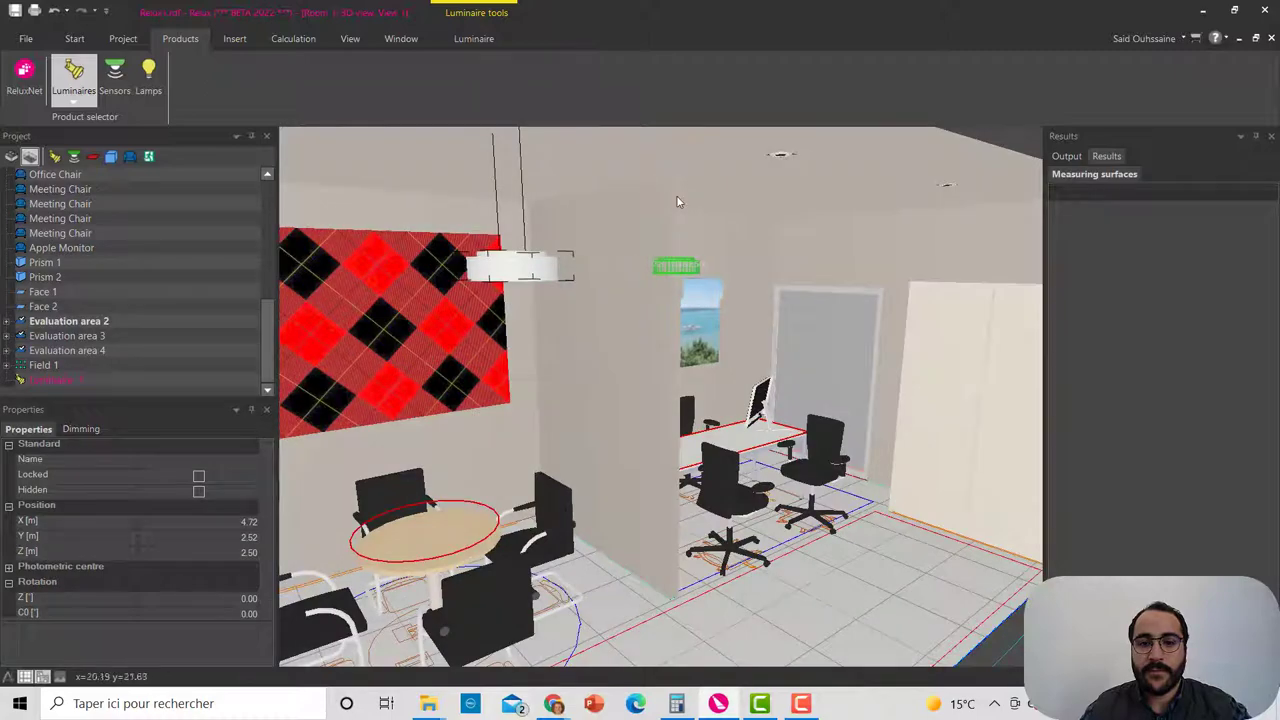
key(Escape)
Step: Try to move the suspended luminaire over the round meeting table in the floor plan, and check its position in 3D
right_drag(738, 197, 637, 274)
scroll(637, 274, down, 3)
middle_drag(637, 274, 682, 322)
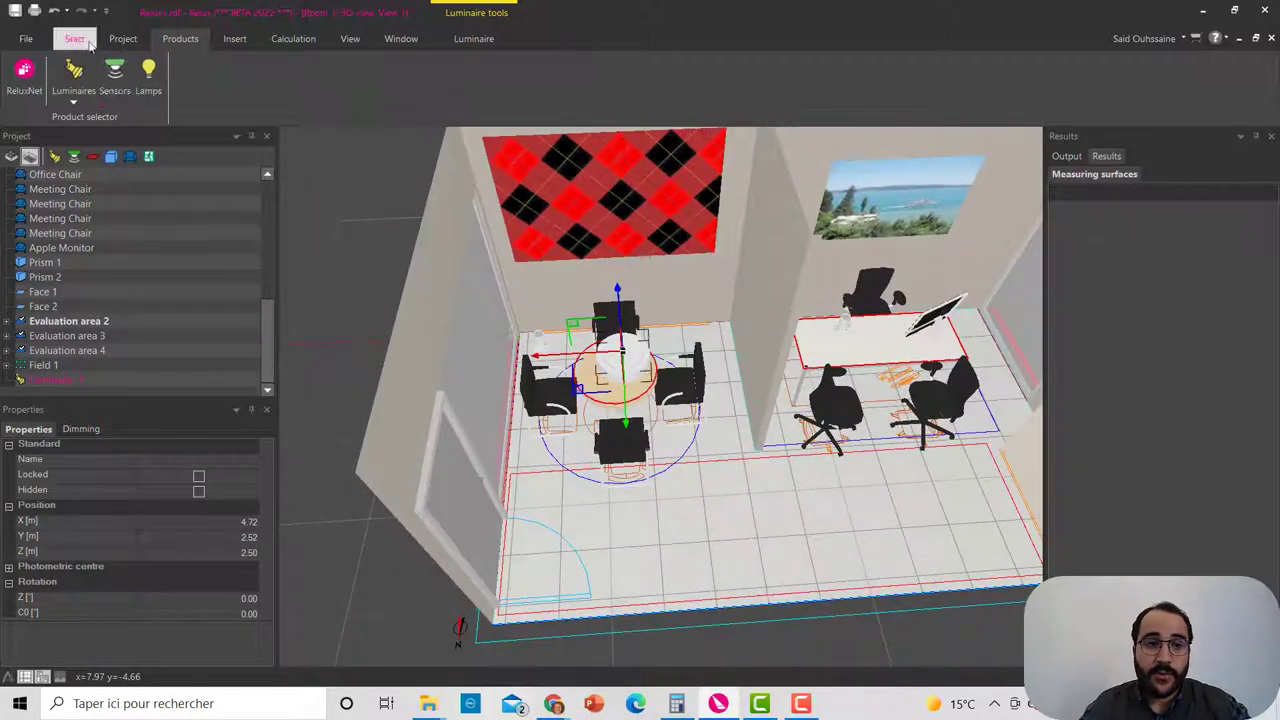
click(74, 38)
click(68, 78)
scroll(725, 210, up, 4)
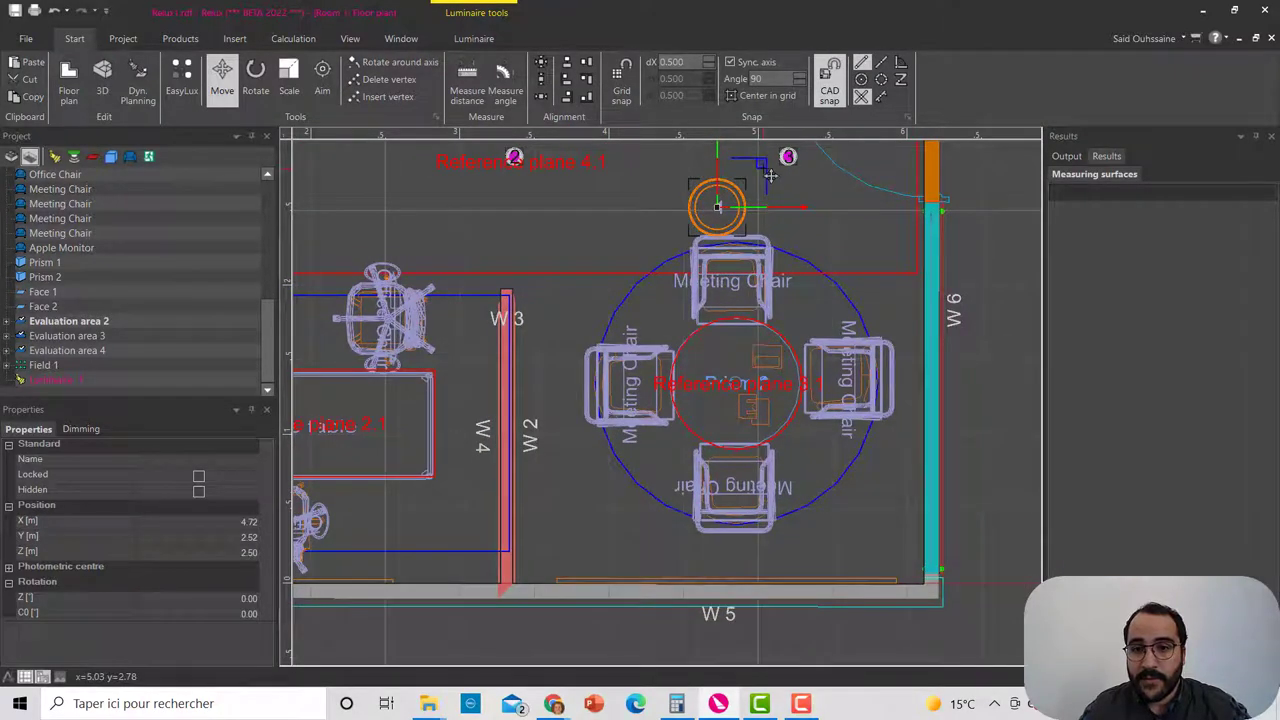
drag(725, 212, 796, 346)
scroll(790, 352, up, 3)
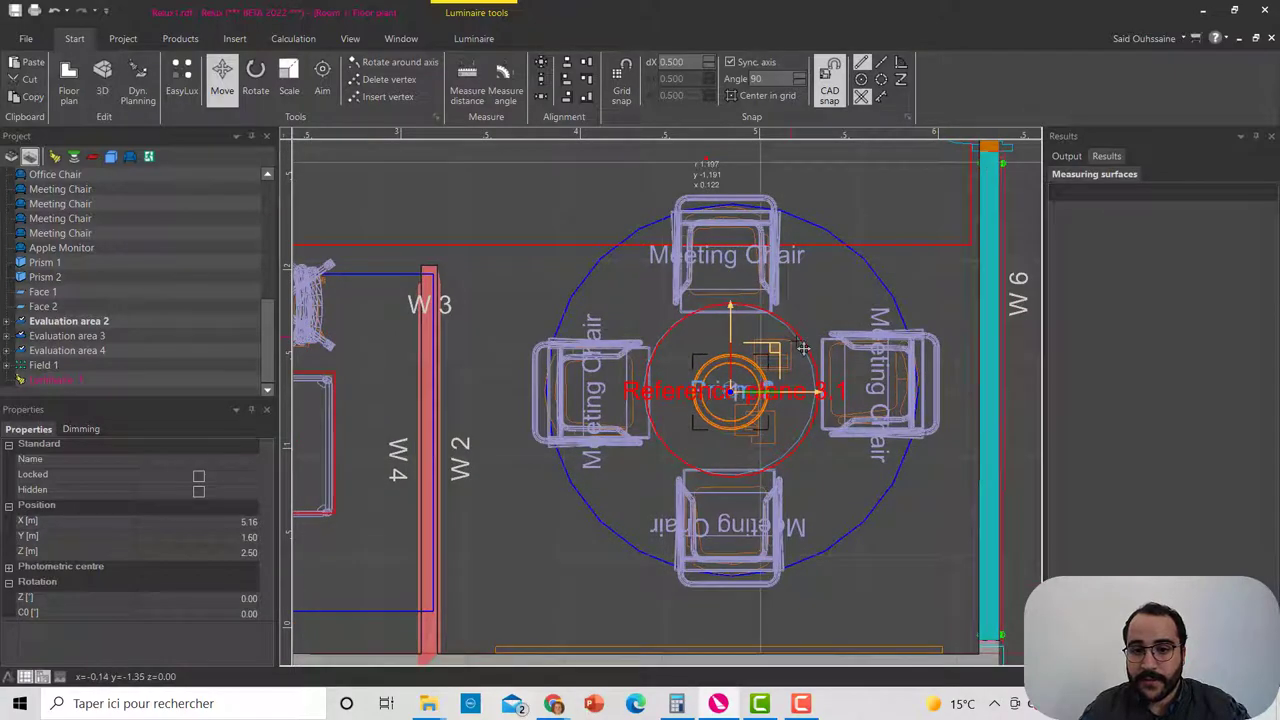
click(104, 86)
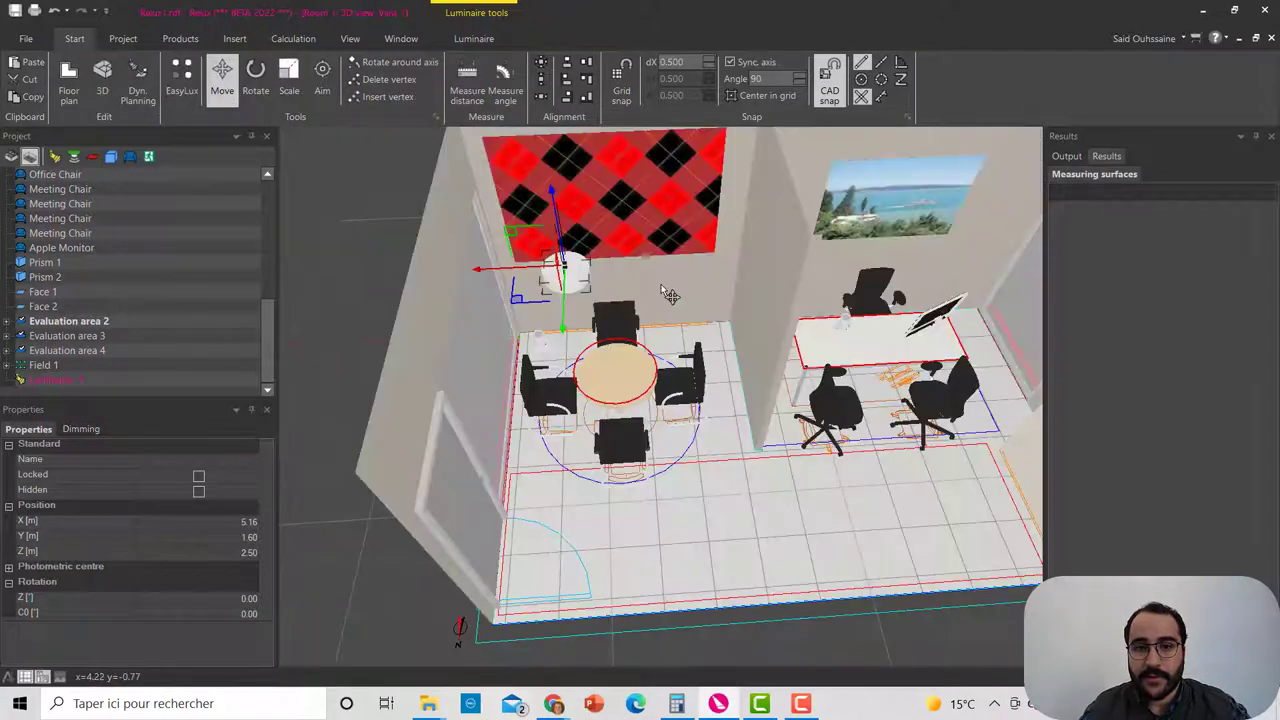
scroll(696, 312, down, 1)
middle_drag(694, 314, 575, 314)
scroll(641, 340, up, 3)
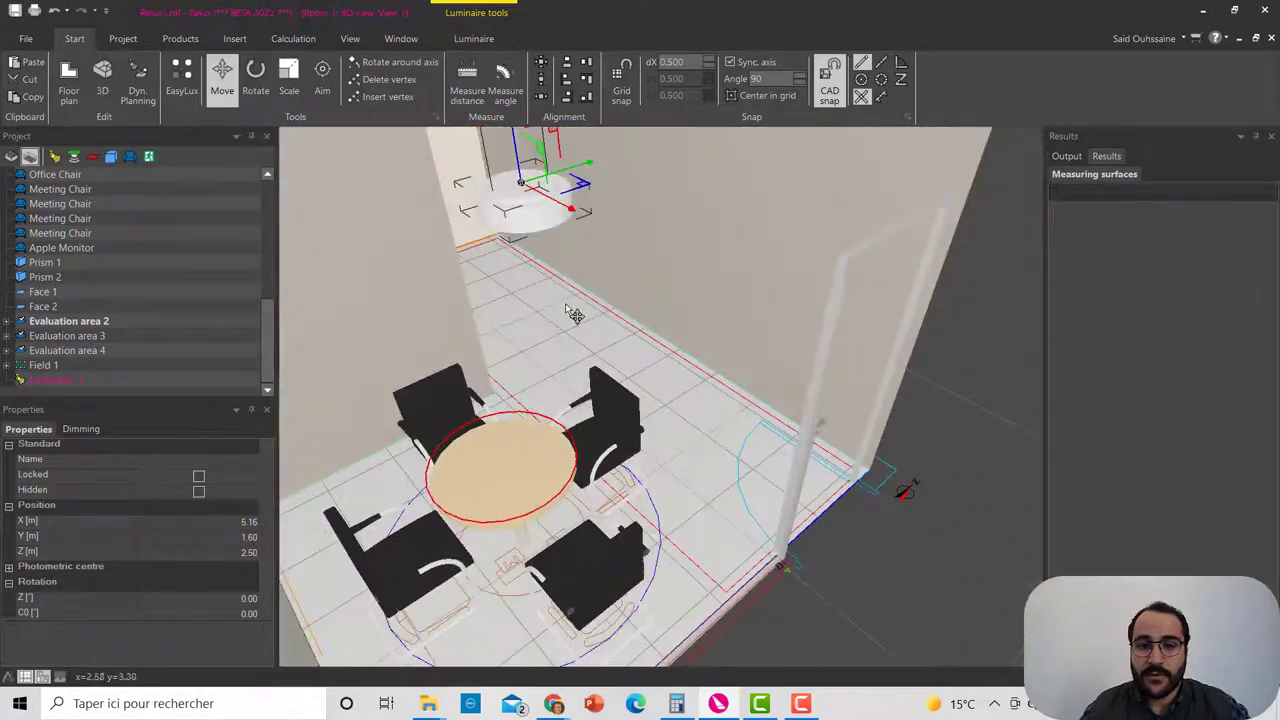
Step: Center the suspended luminaire over the round meeting table in the floor plan, at about X 4.84 m, Y 1.34 m
click(68, 78)
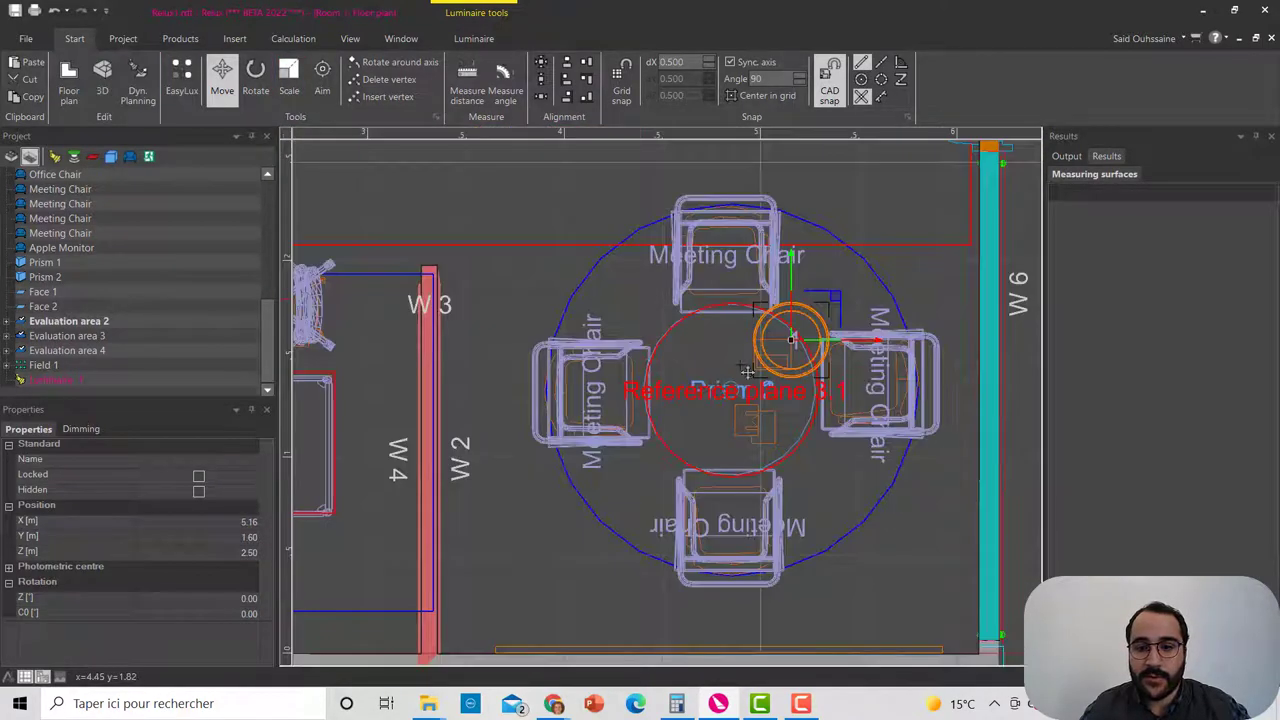
scroll(826, 250, up, 5)
drag(826, 248, 728, 319)
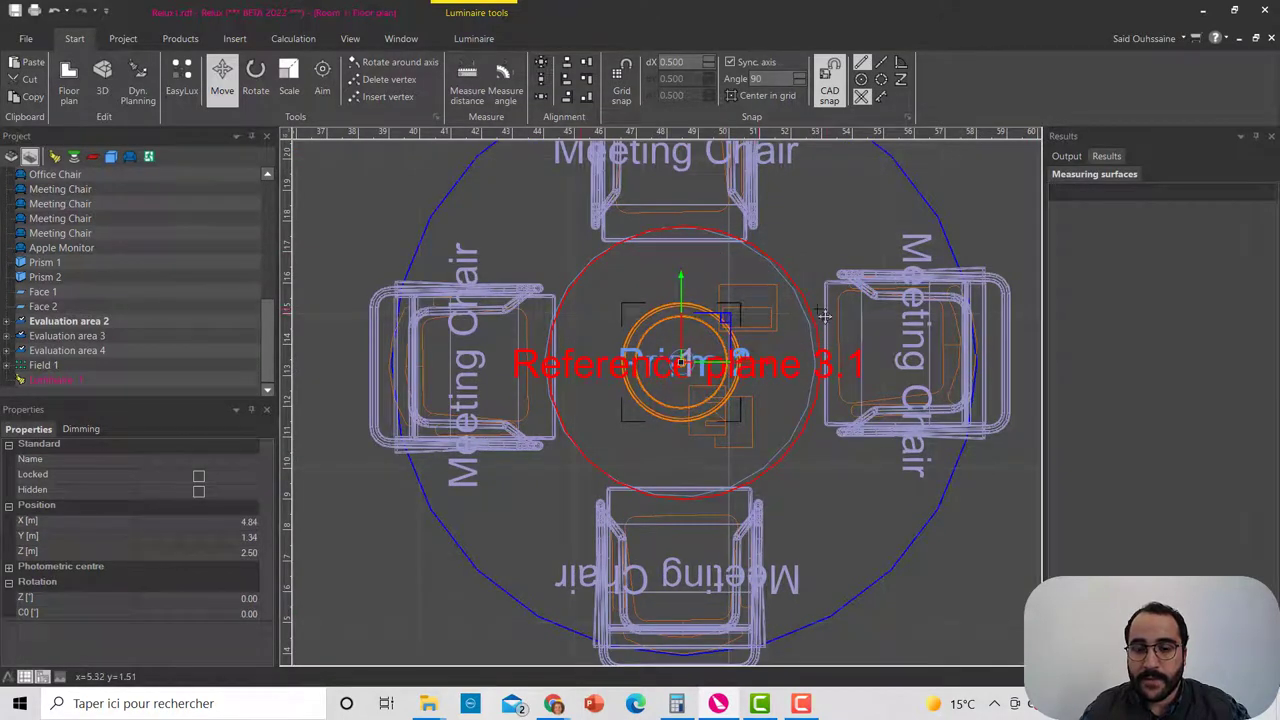
Step: Deselect the suspended luminaire and inspect its placement above the meeting table in the 3D view
click(102, 78)
middle_drag(744, 301, 420, 235)
scroll(621, 287, down, 3)
scroll(500, 270, up, 3)
click(522, 240)
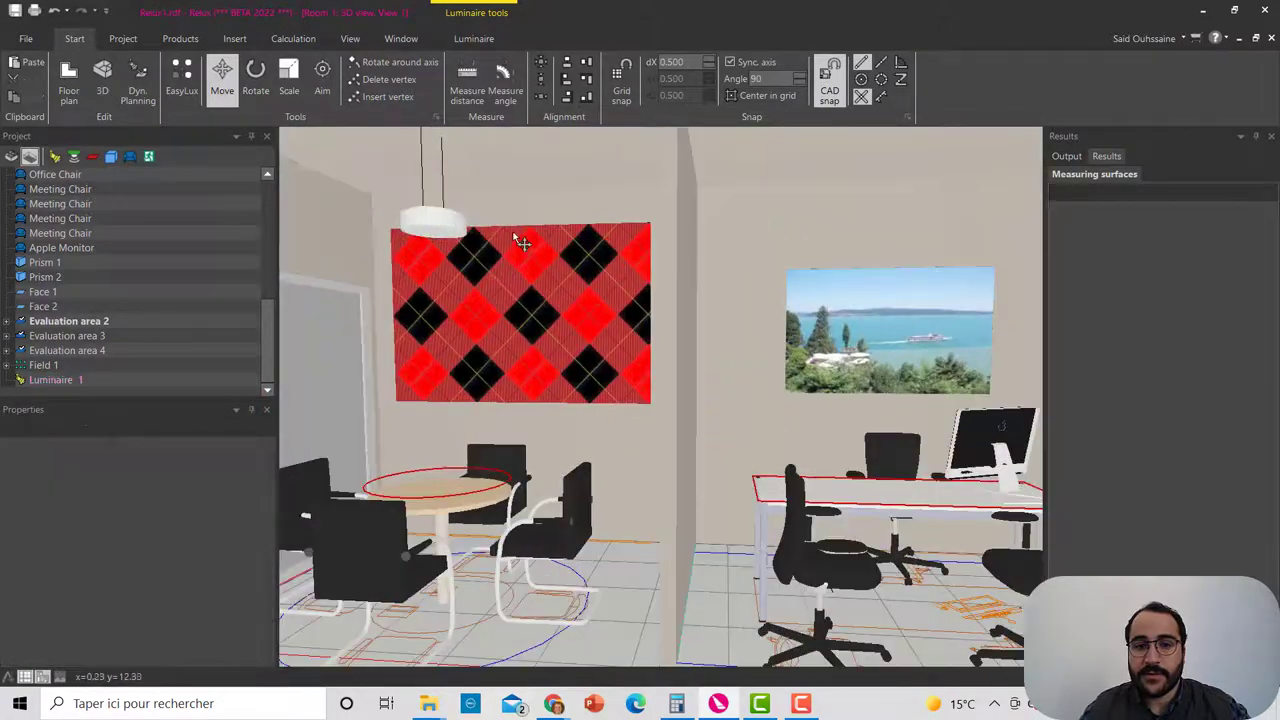
middle_drag(522, 240, 661, 309)
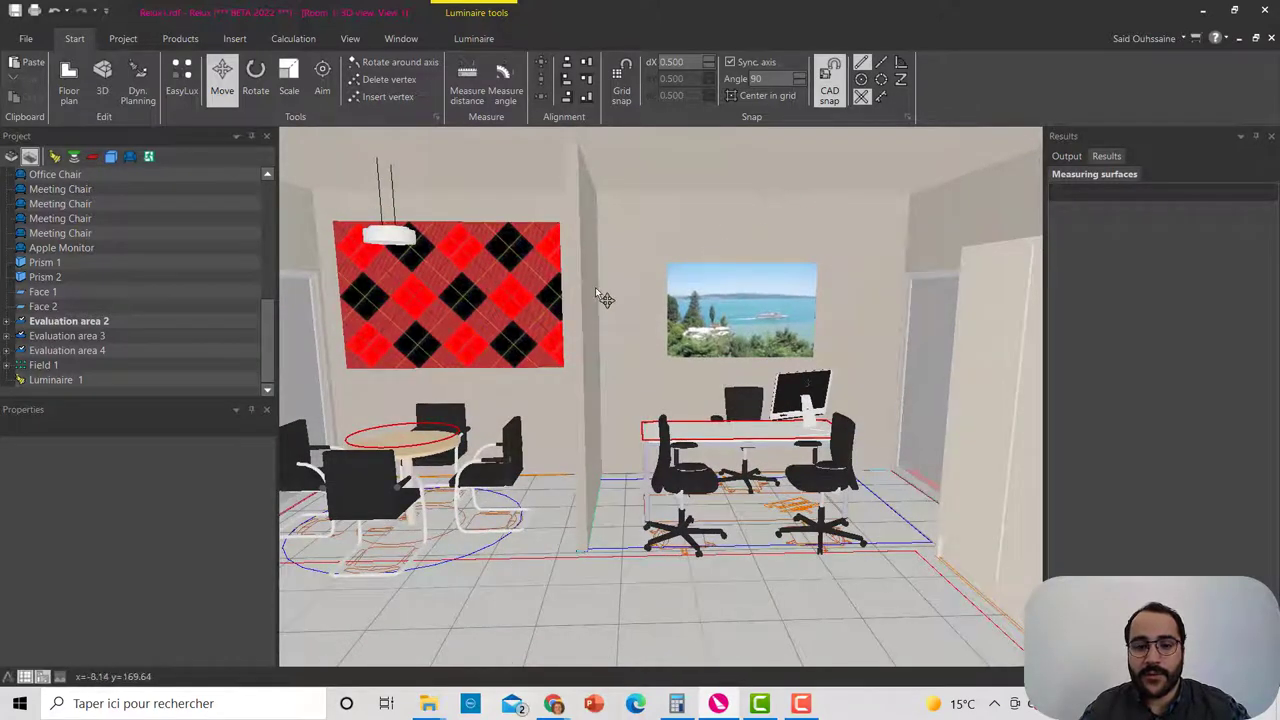
Step: Show the floor plan, then go back to ReluxNet in Chrome and start a new luminaire search
click(68, 80)
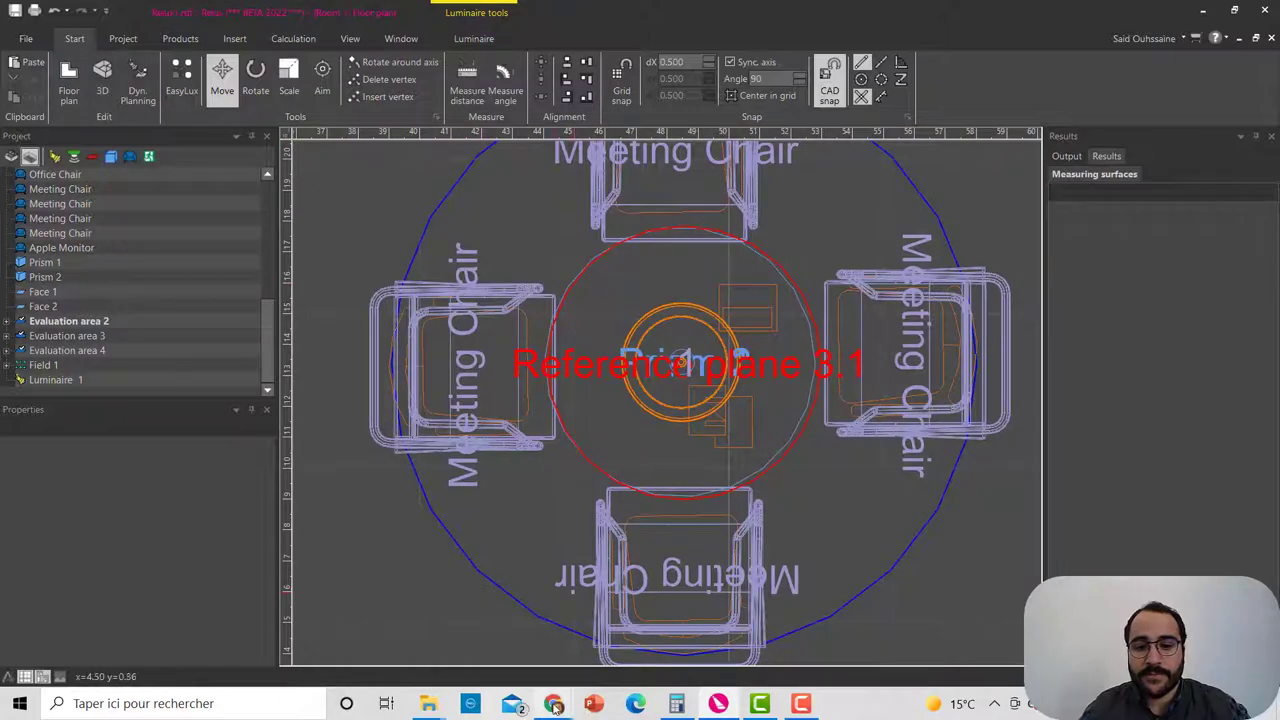
mouse_move(553, 703)
click(735, 638)
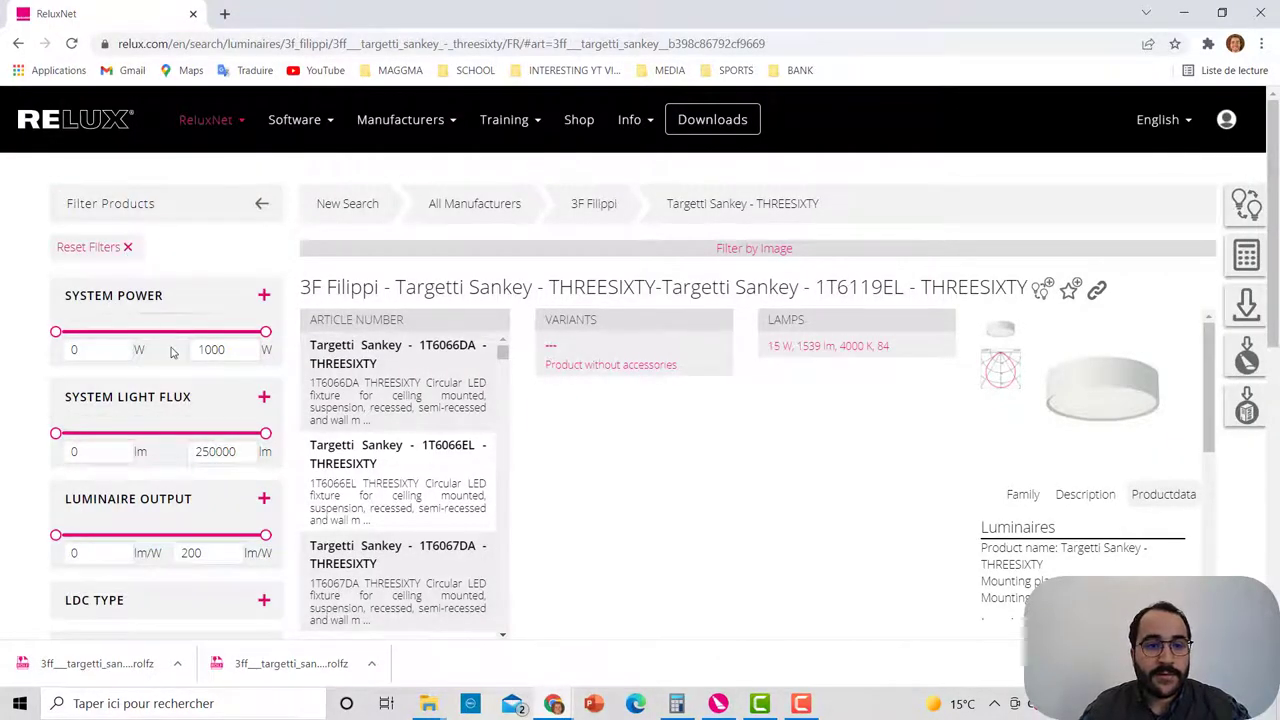
scroll(162, 330, down, 3)
scroll(162, 332, up, 3)
click(129, 252)
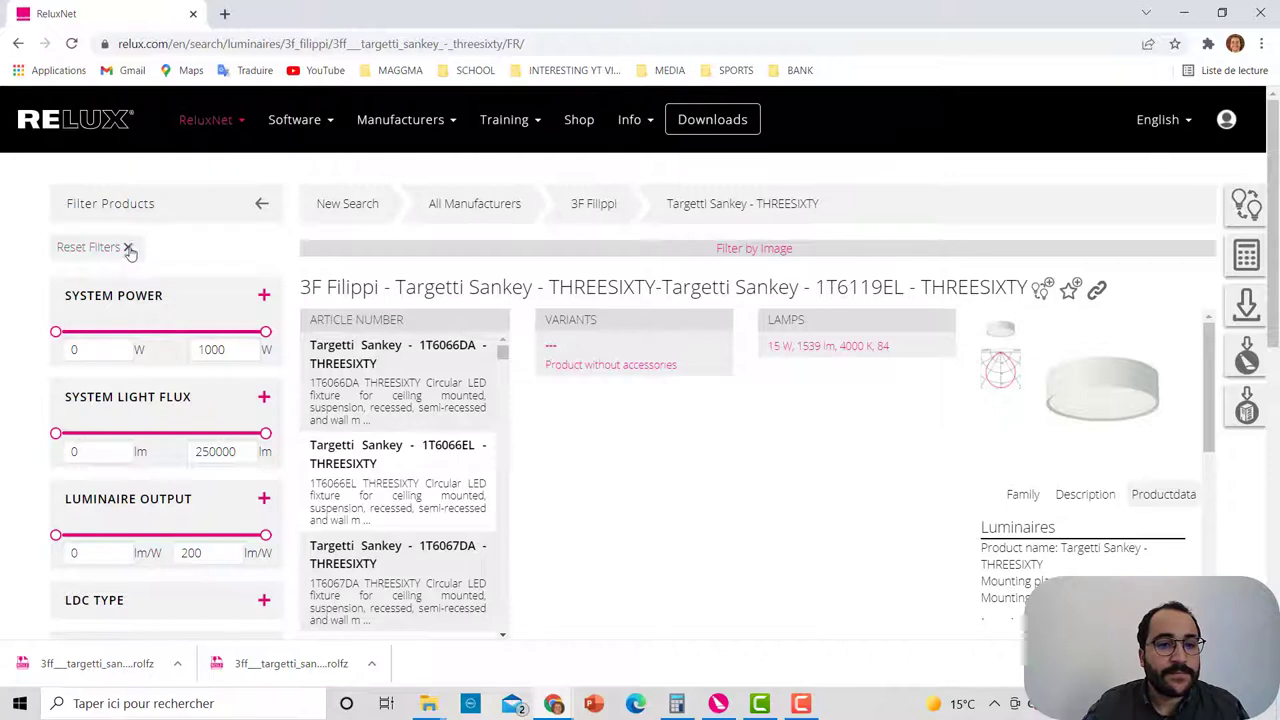
click(18, 44)
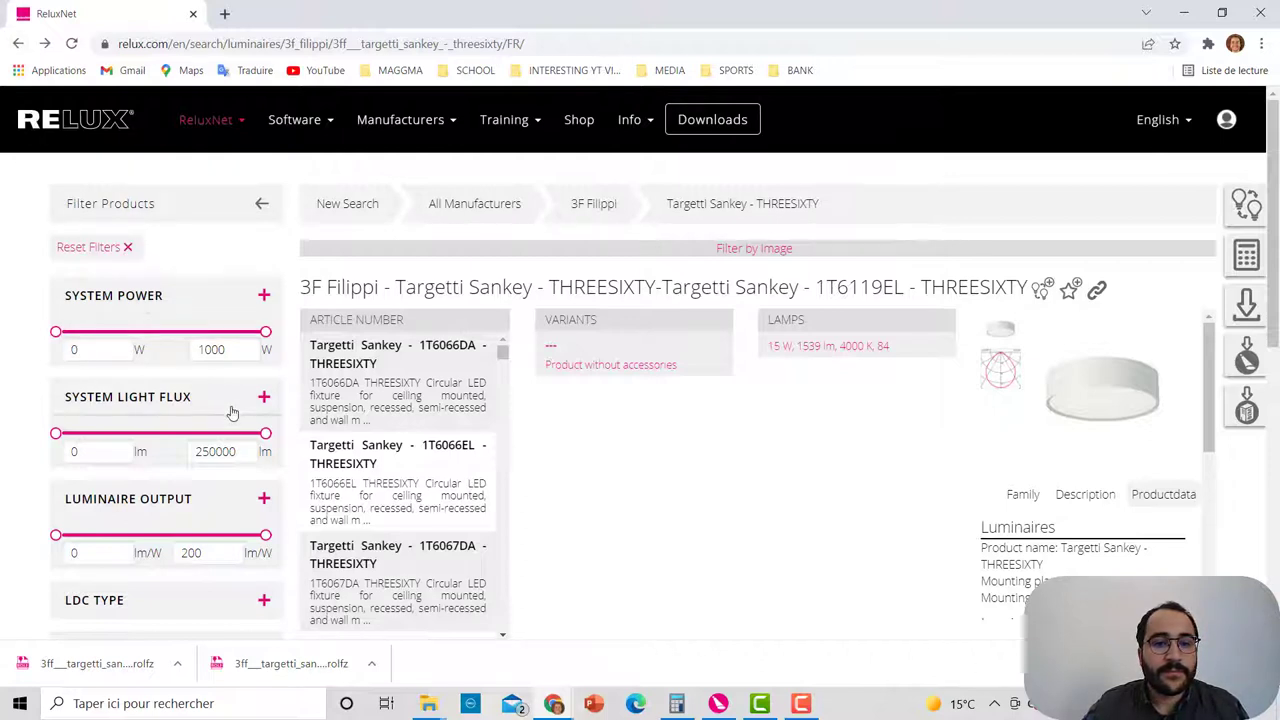
click(369, 207)
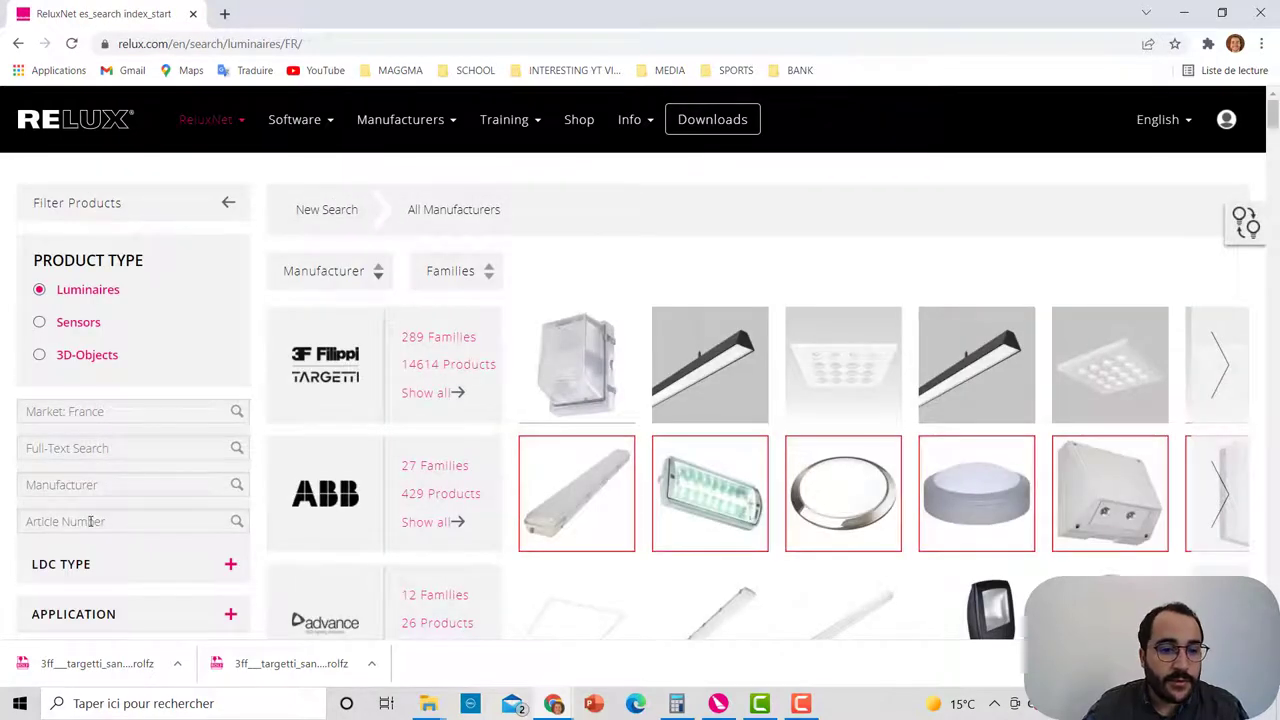
Step: Try to search the luminaires for article number HAP-35370
click(98, 528)
text(HAP)
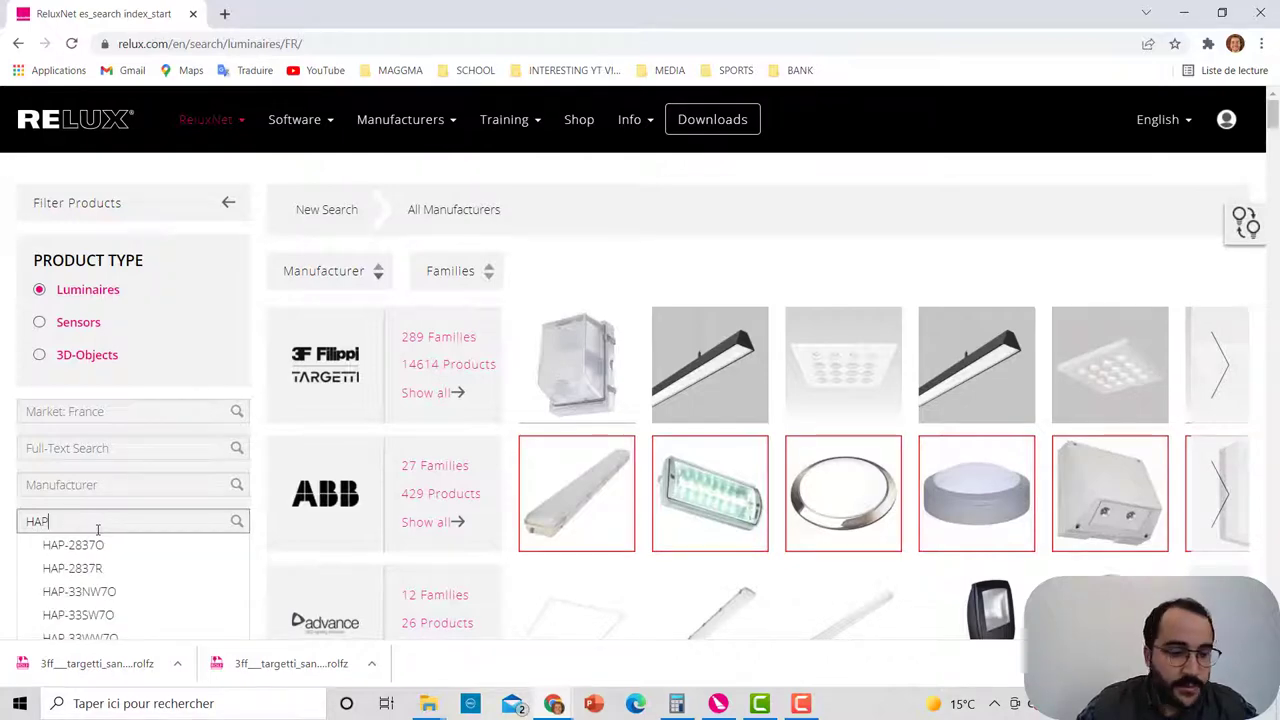
text(-35)
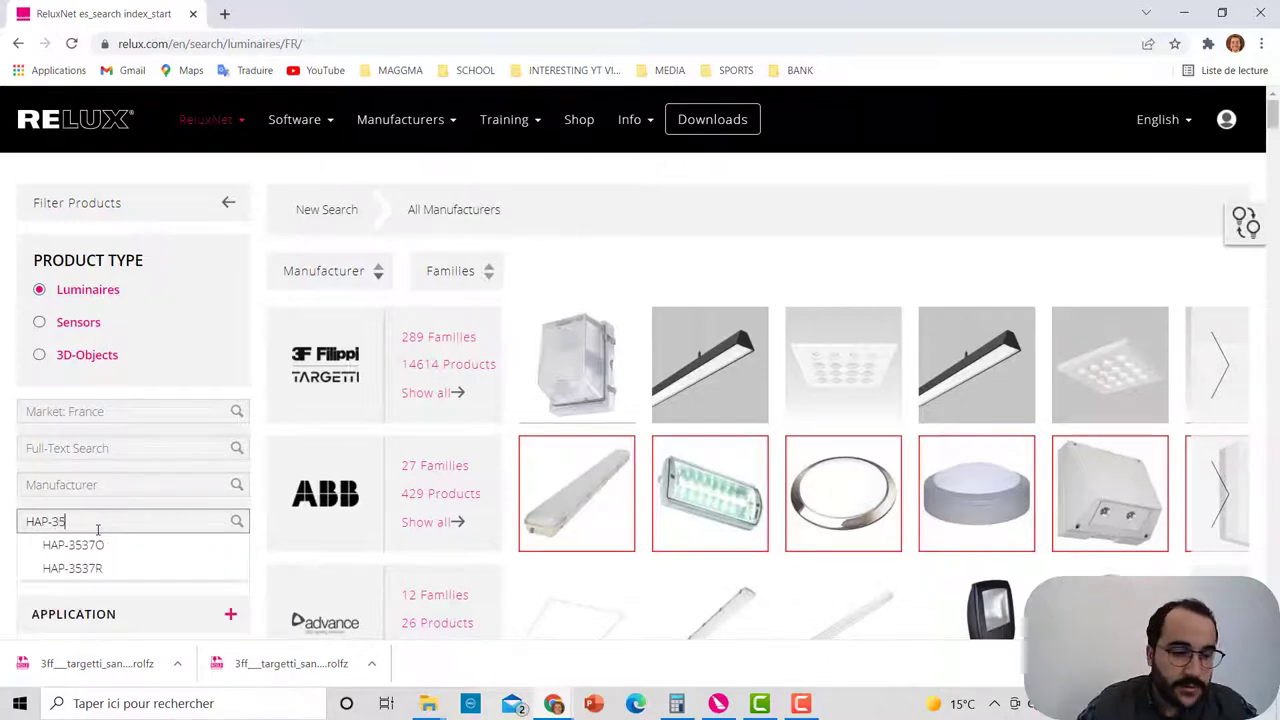
text(3)
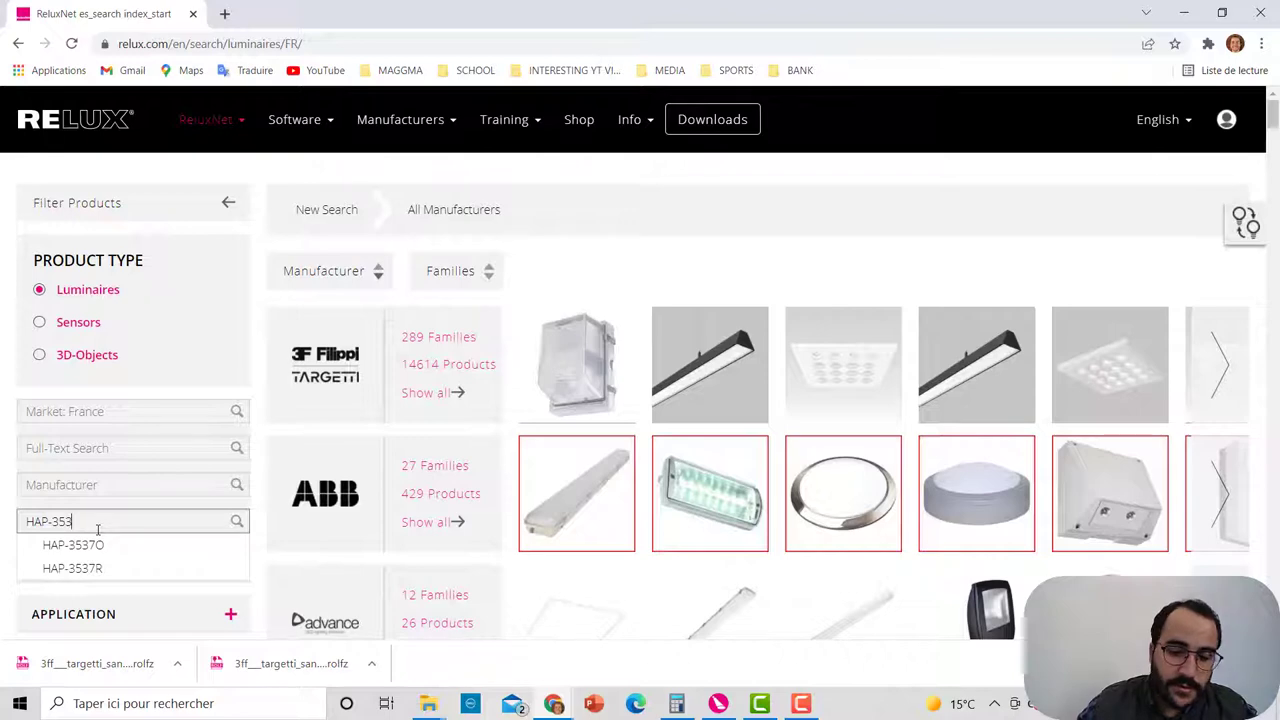
text(70)
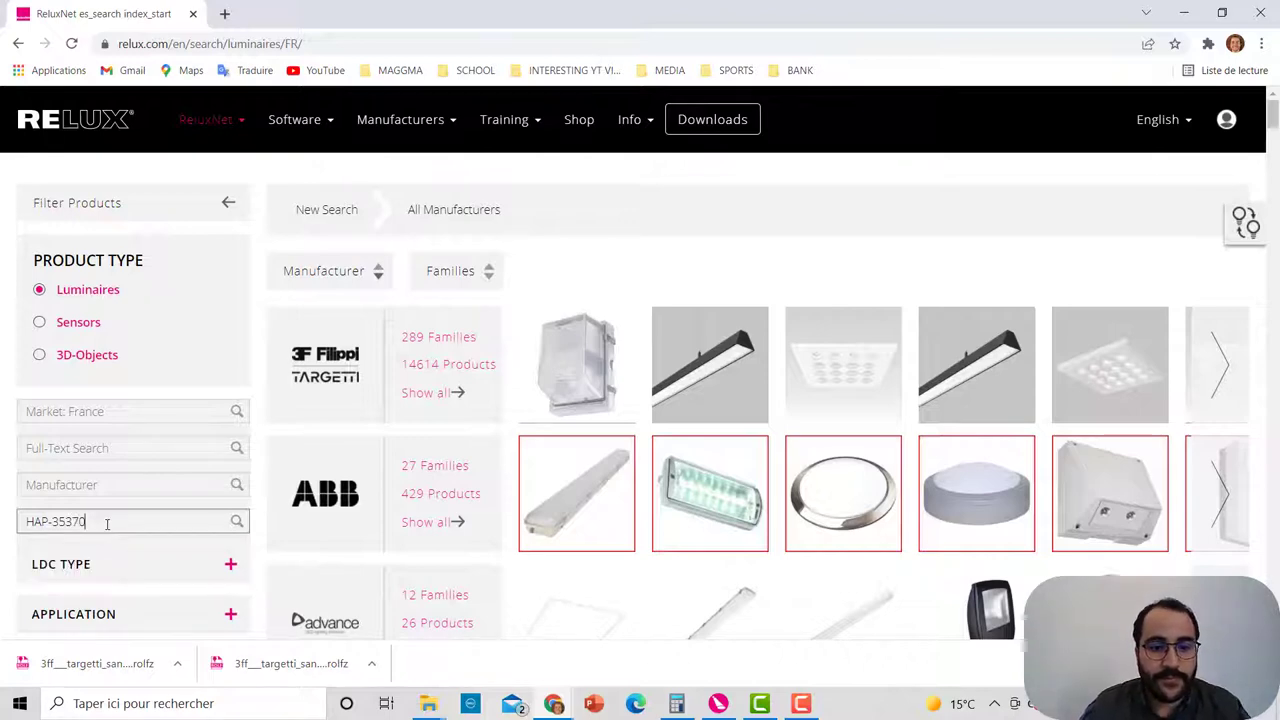
click(236, 522)
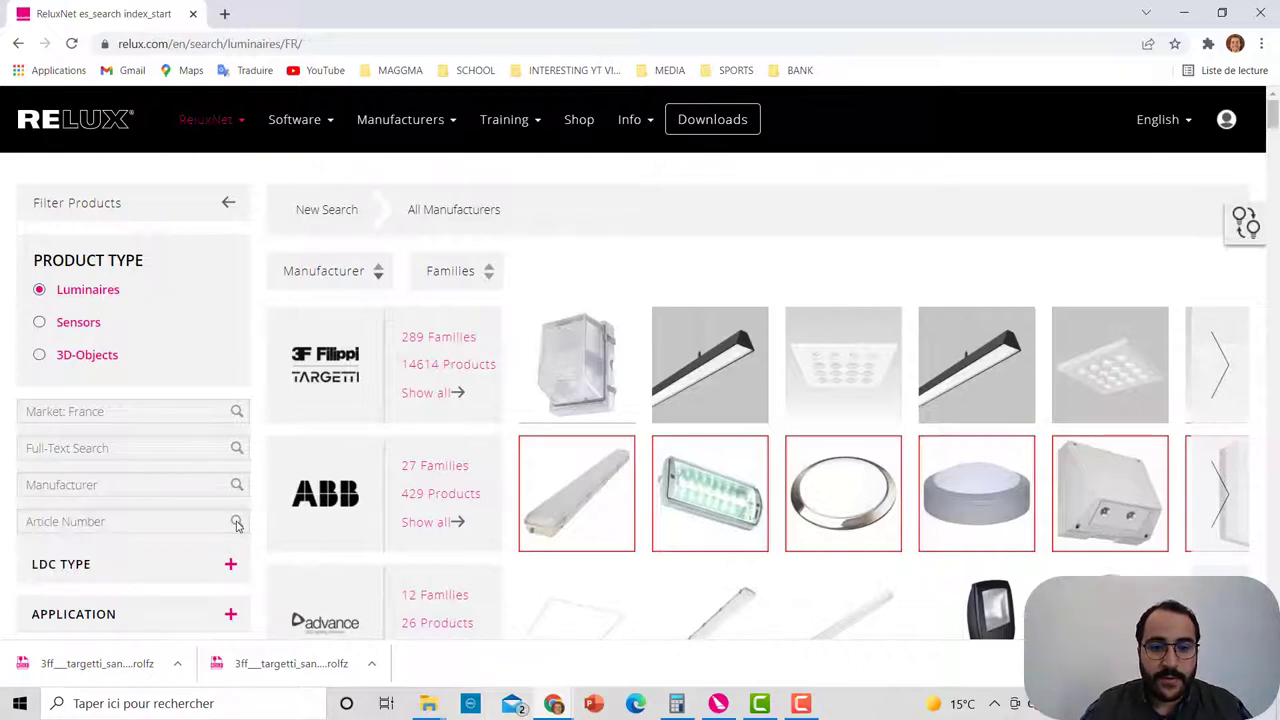
Step: Try the article number search with 35370, and start a new search from the product page that opens
click(136, 518)
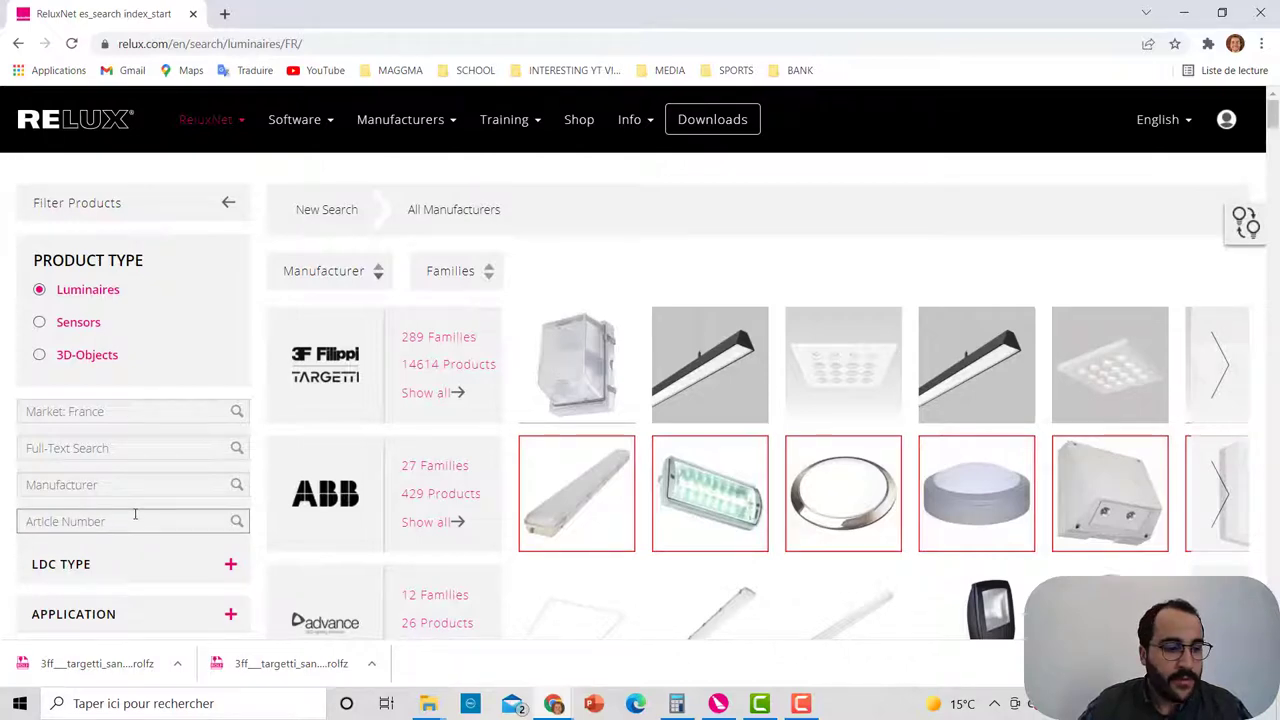
text(353)
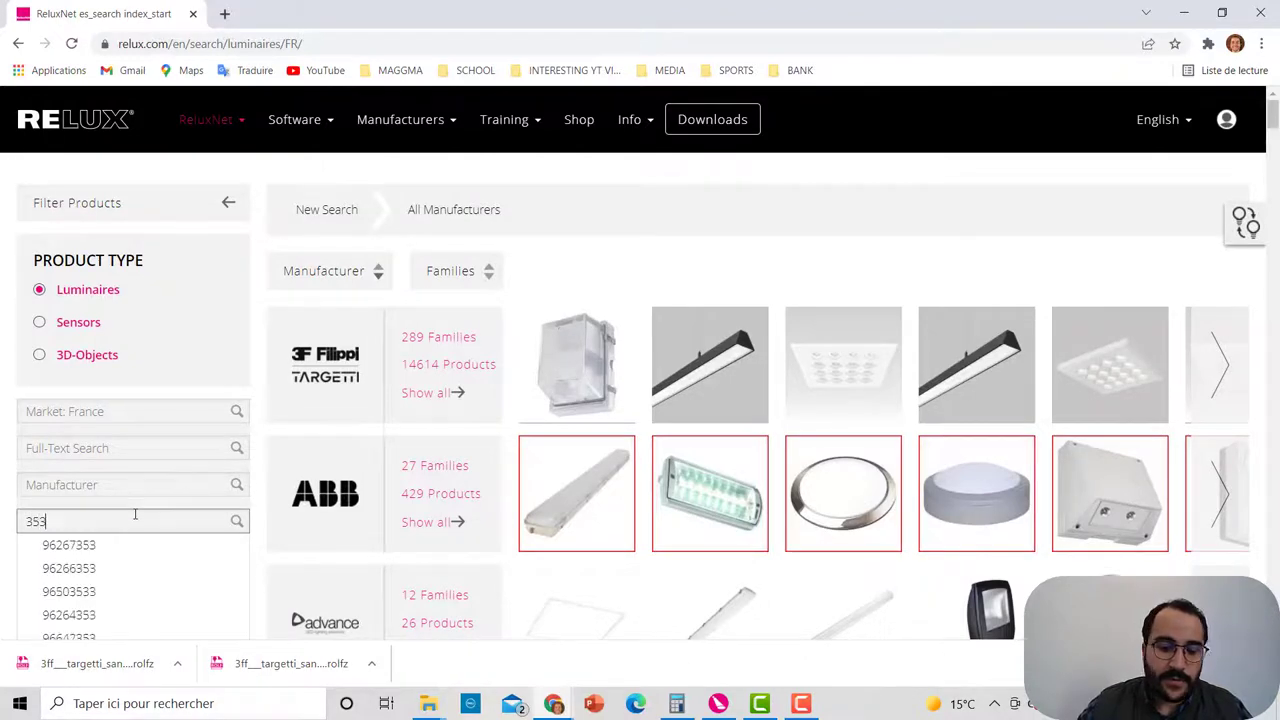
text(70)
key(Return)
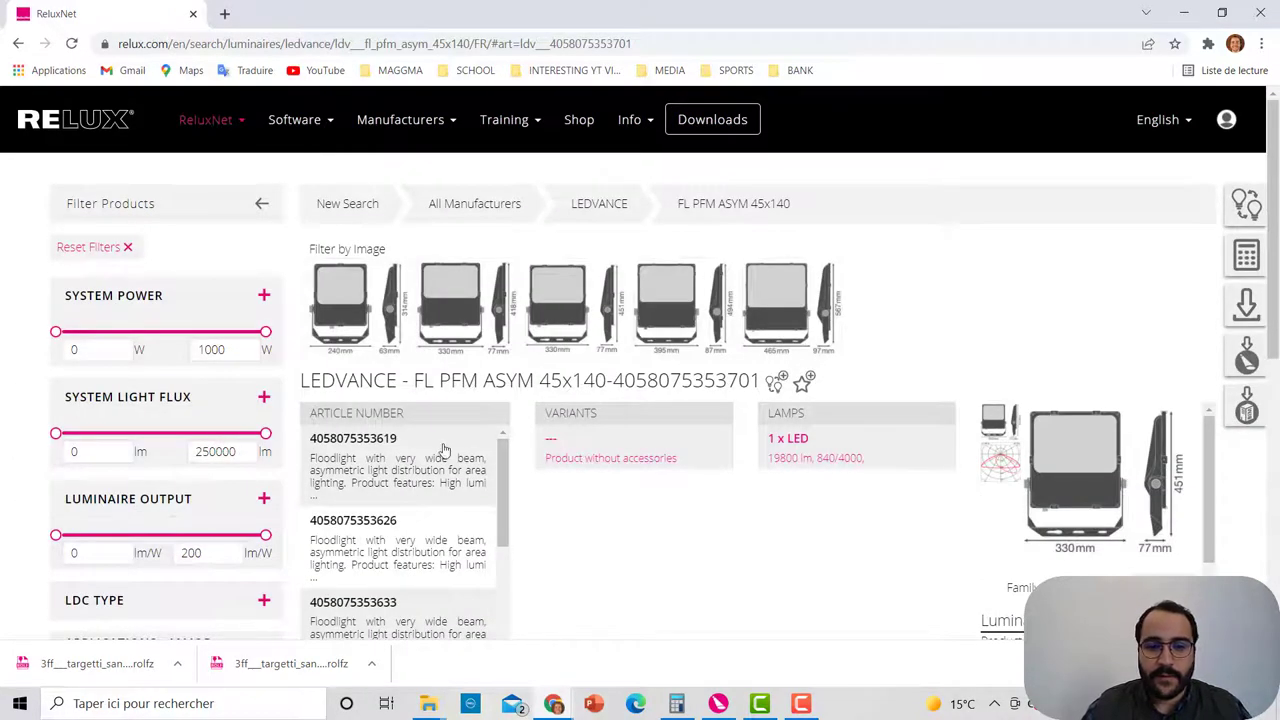
click(347, 204)
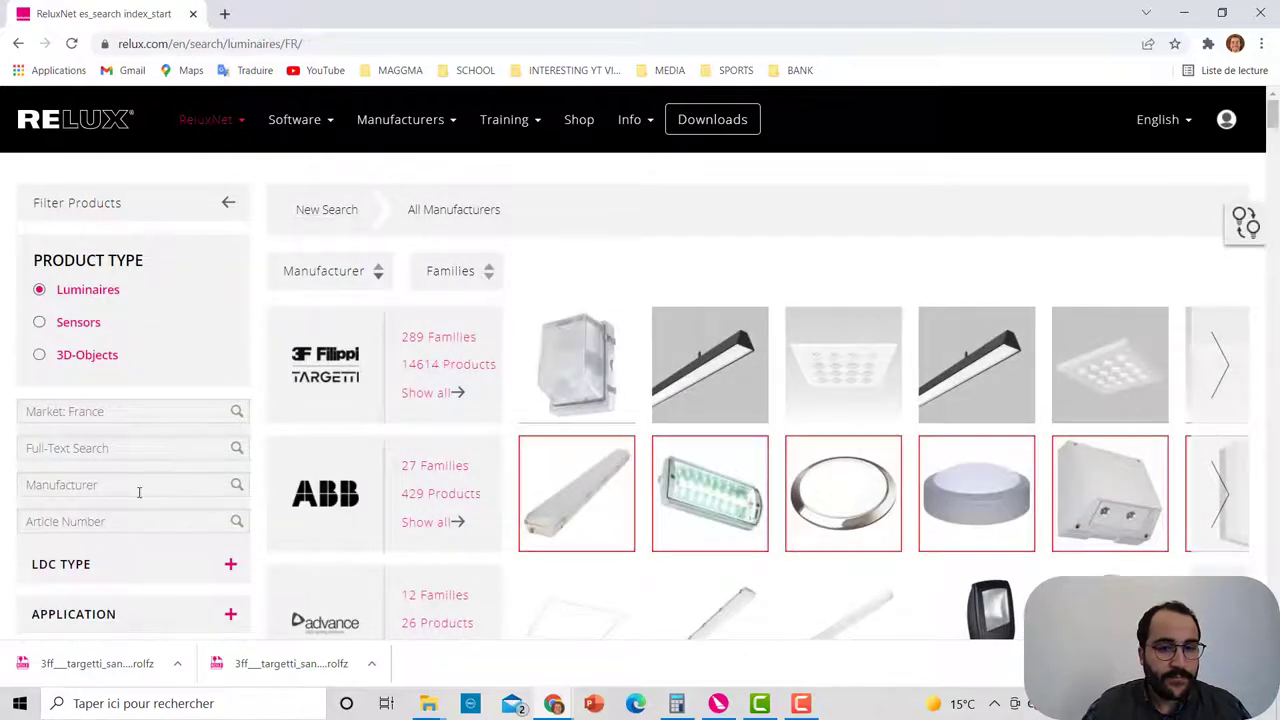
Step: Search by article number for HAP-3537 and open the suggested A.L.S. Highway luminaire HAP-3537O
click(127, 524)
text(HAP)
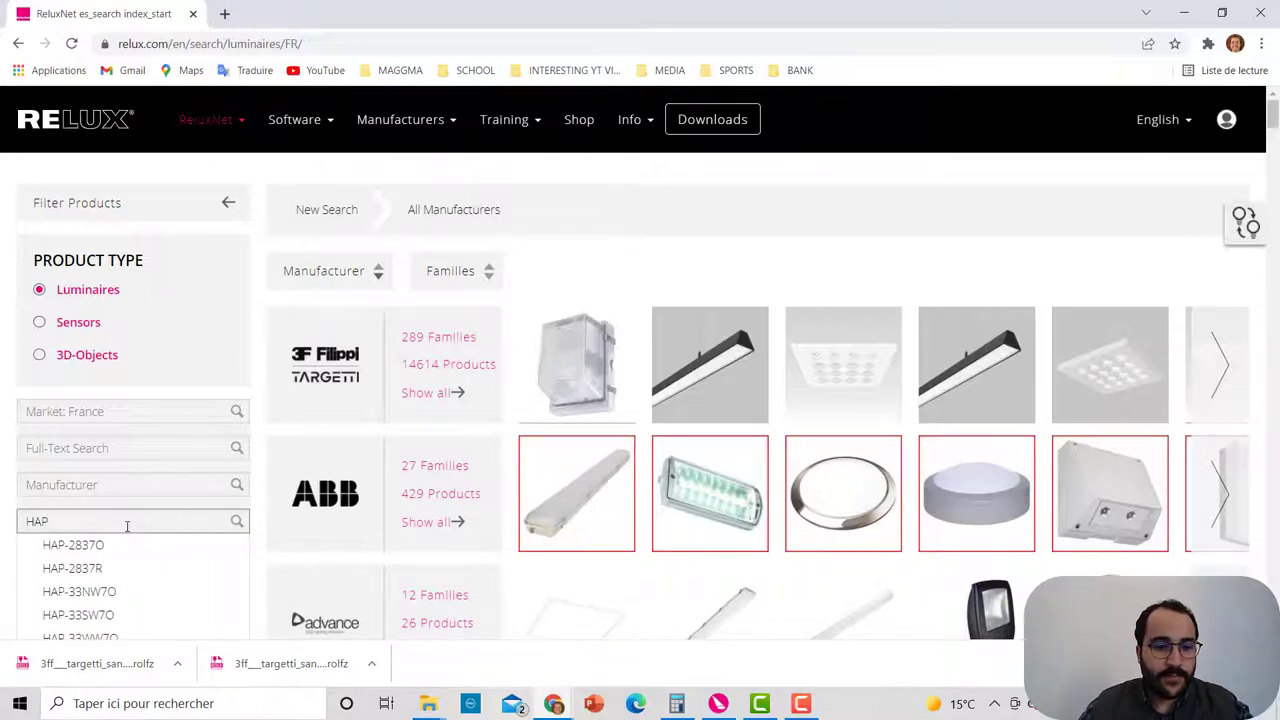
text(-)
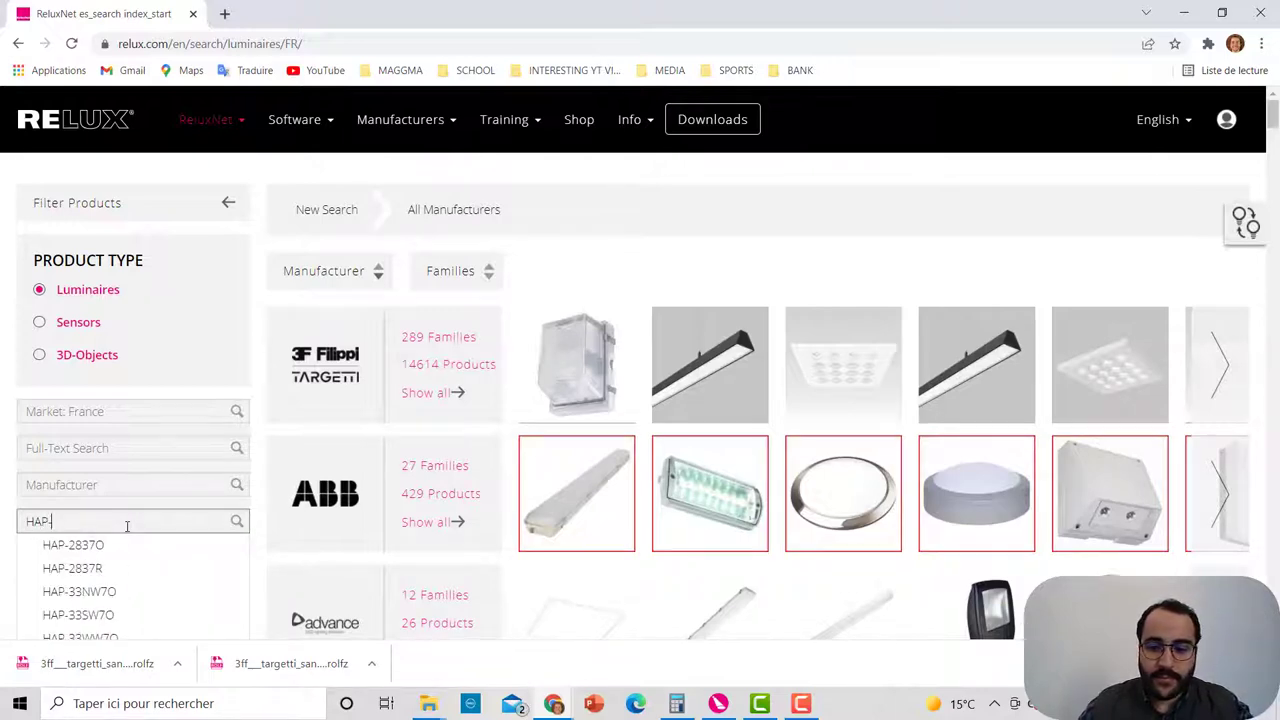
text(3537)
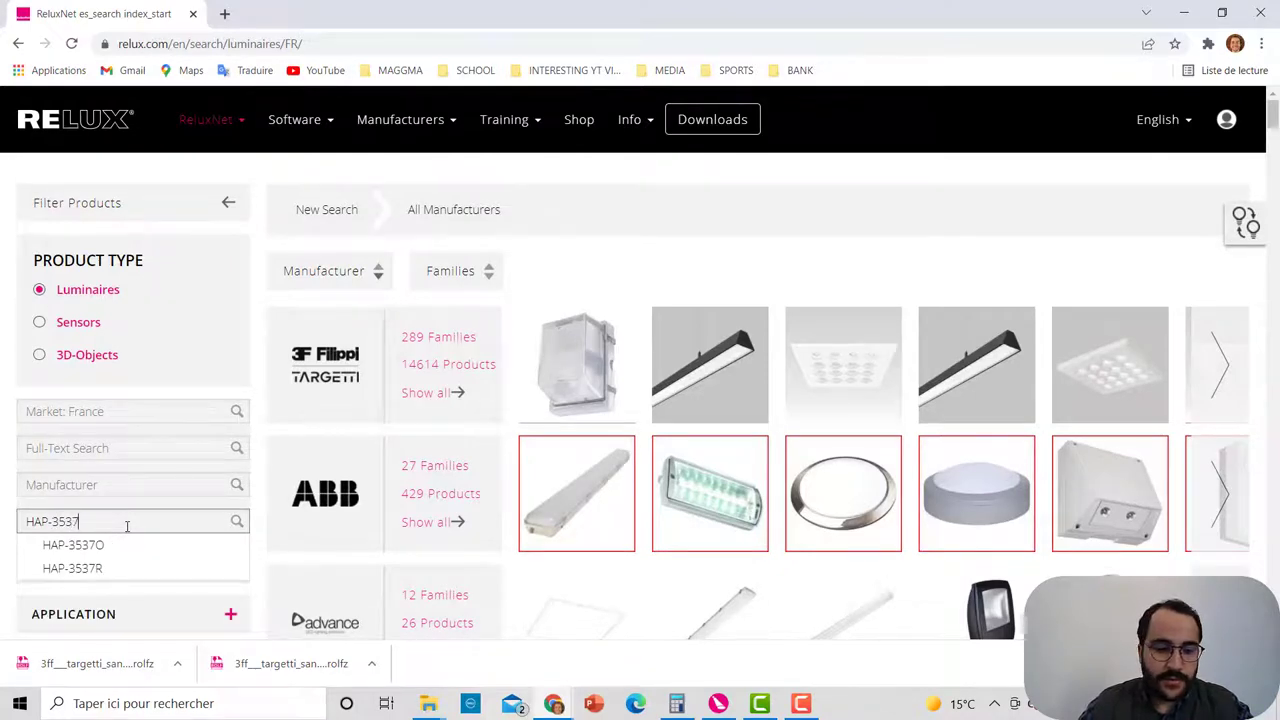
text(O)
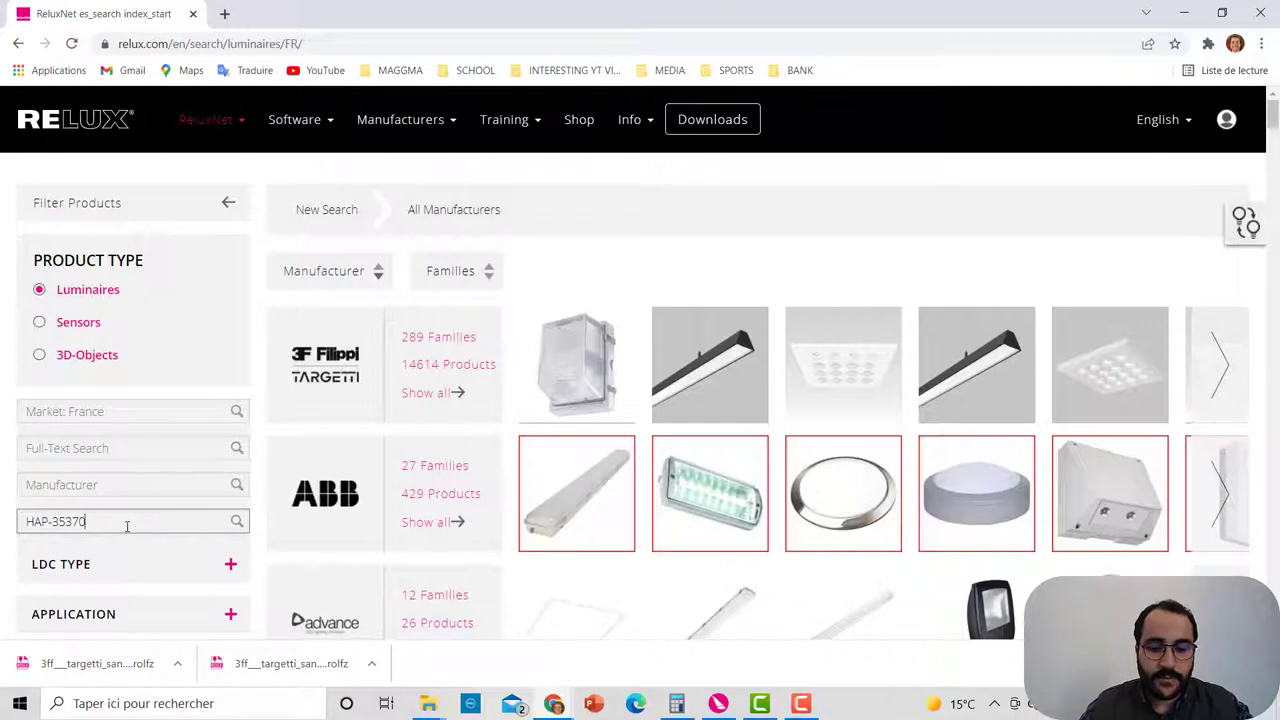
key(BackSpace)
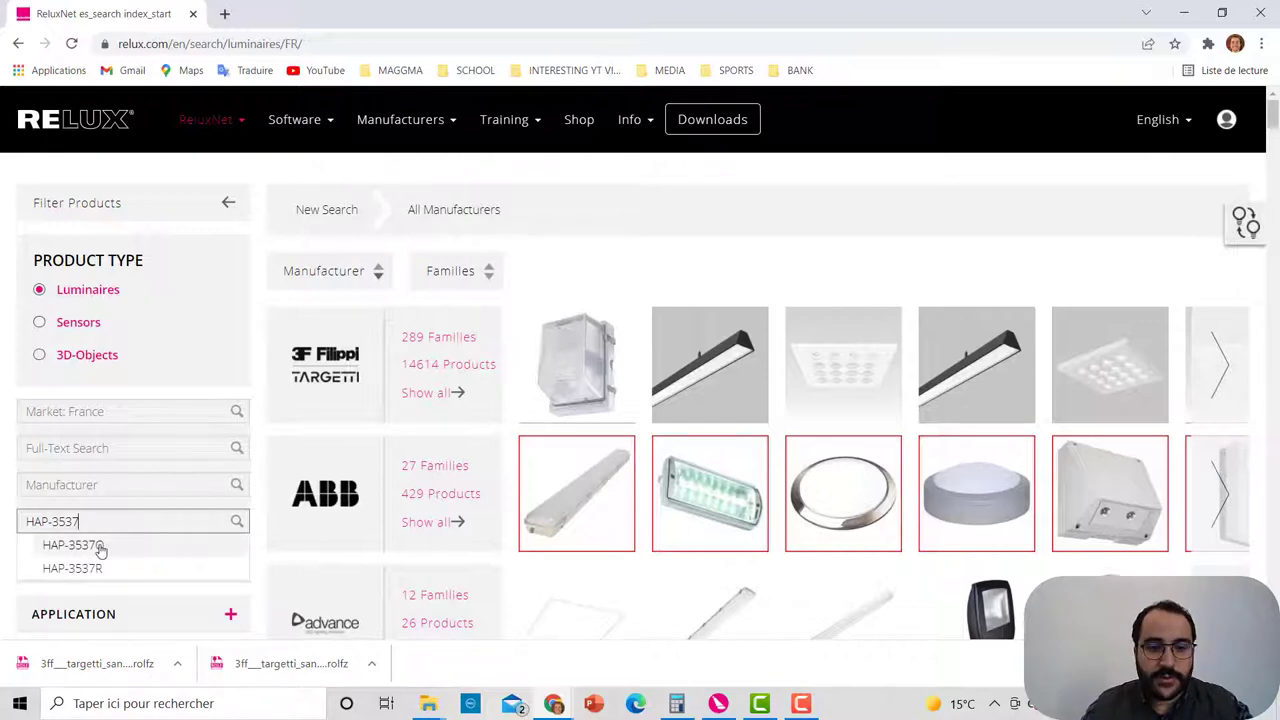
click(100, 549)
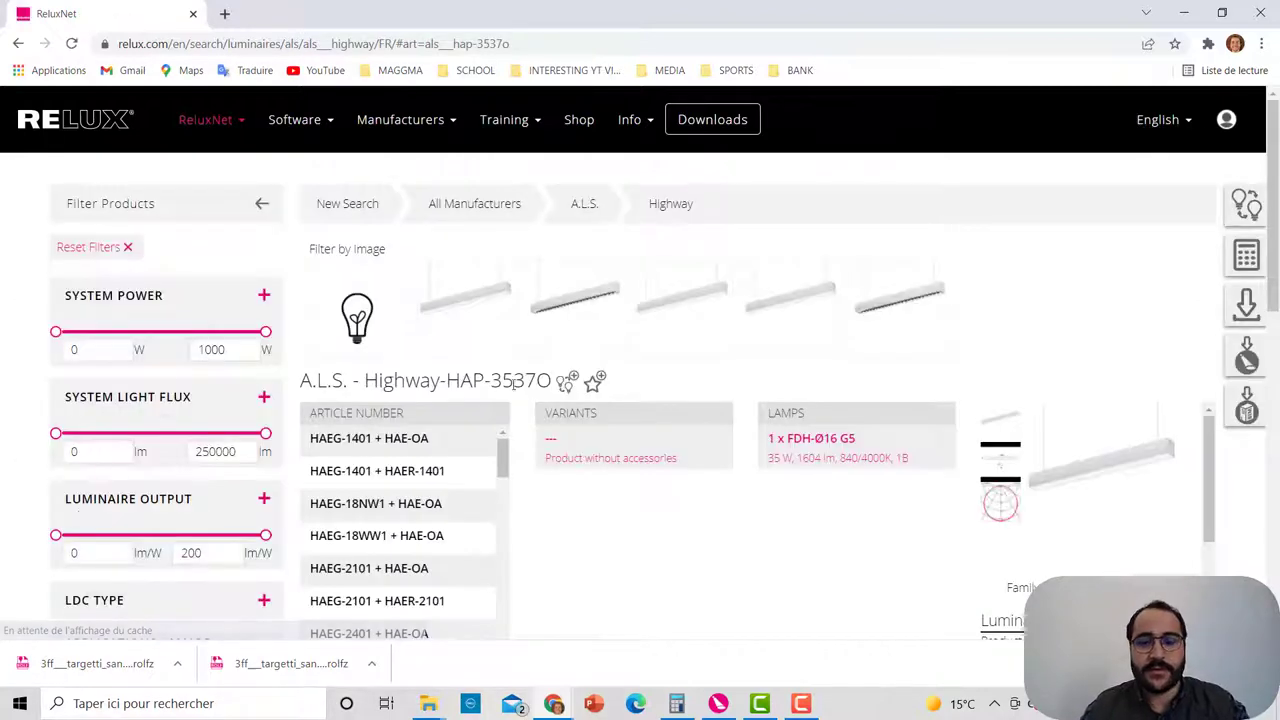
Step: Download the Relux file of the Highway HAP-3537O luminaire and show it in its download folder
scroll(1052, 416, down, 1)
scroll(1117, 416, up, 1)
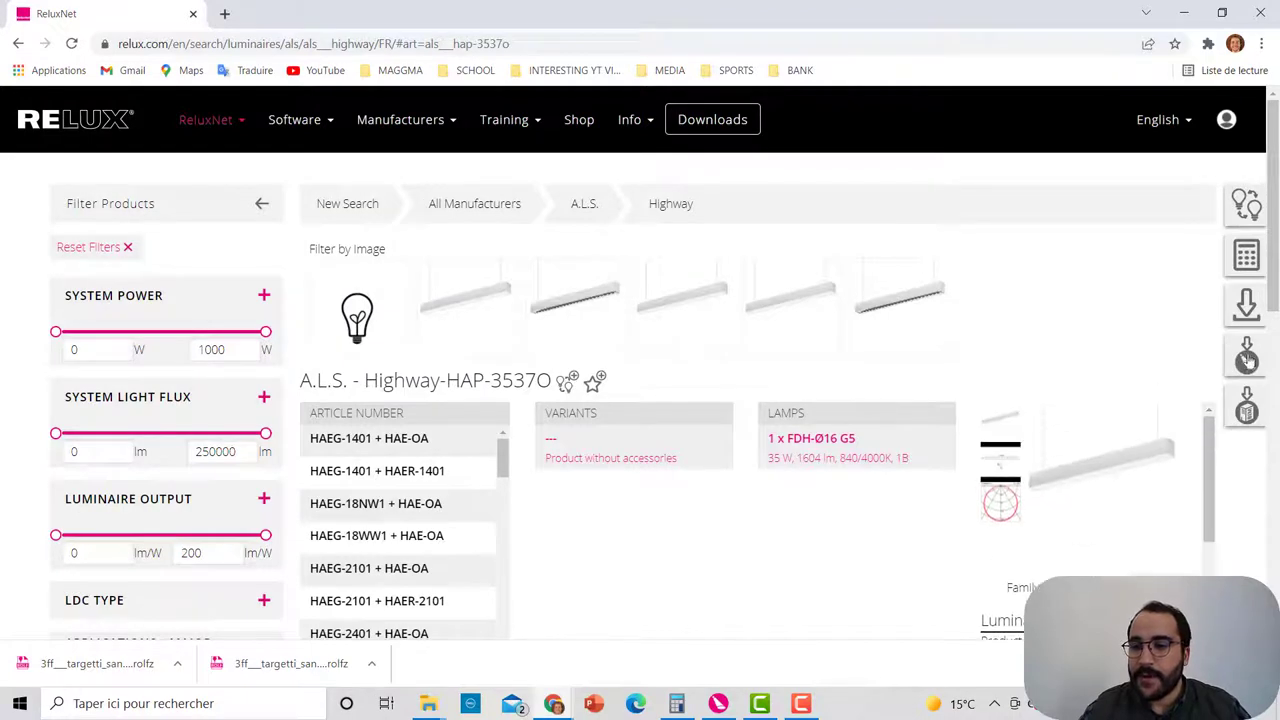
click(1251, 356)
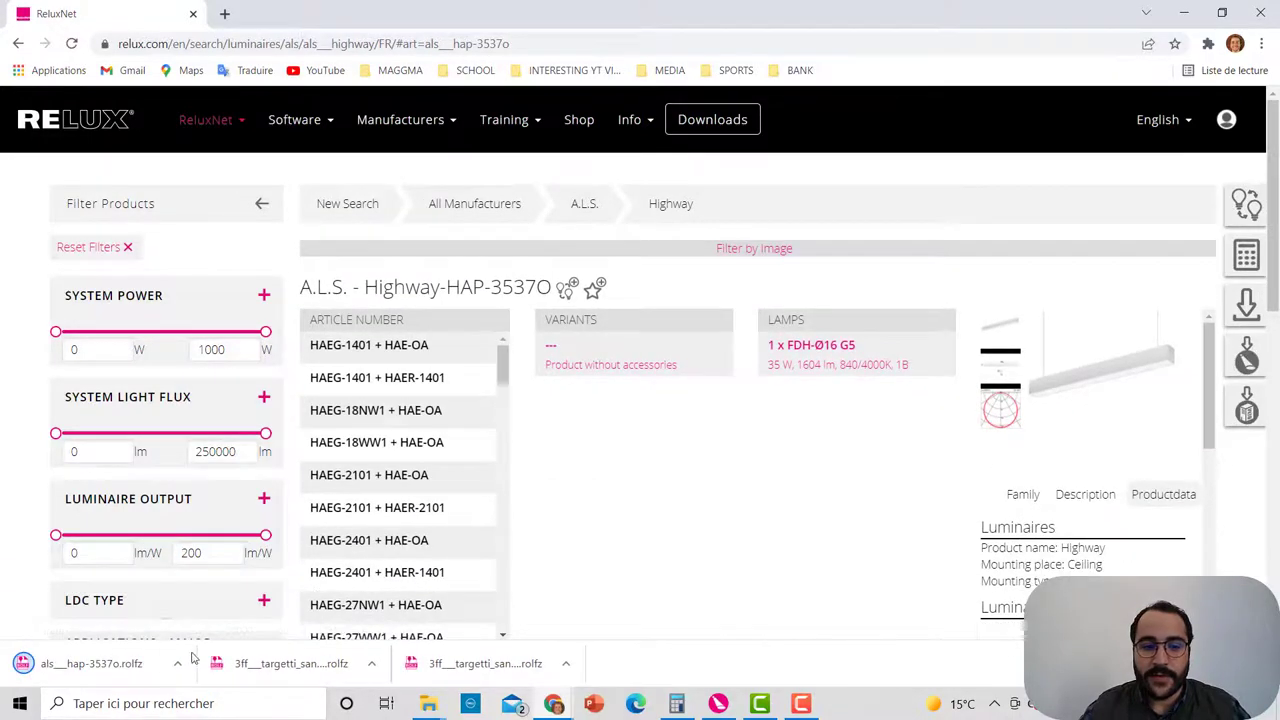
click(180, 664)
click(230, 606)
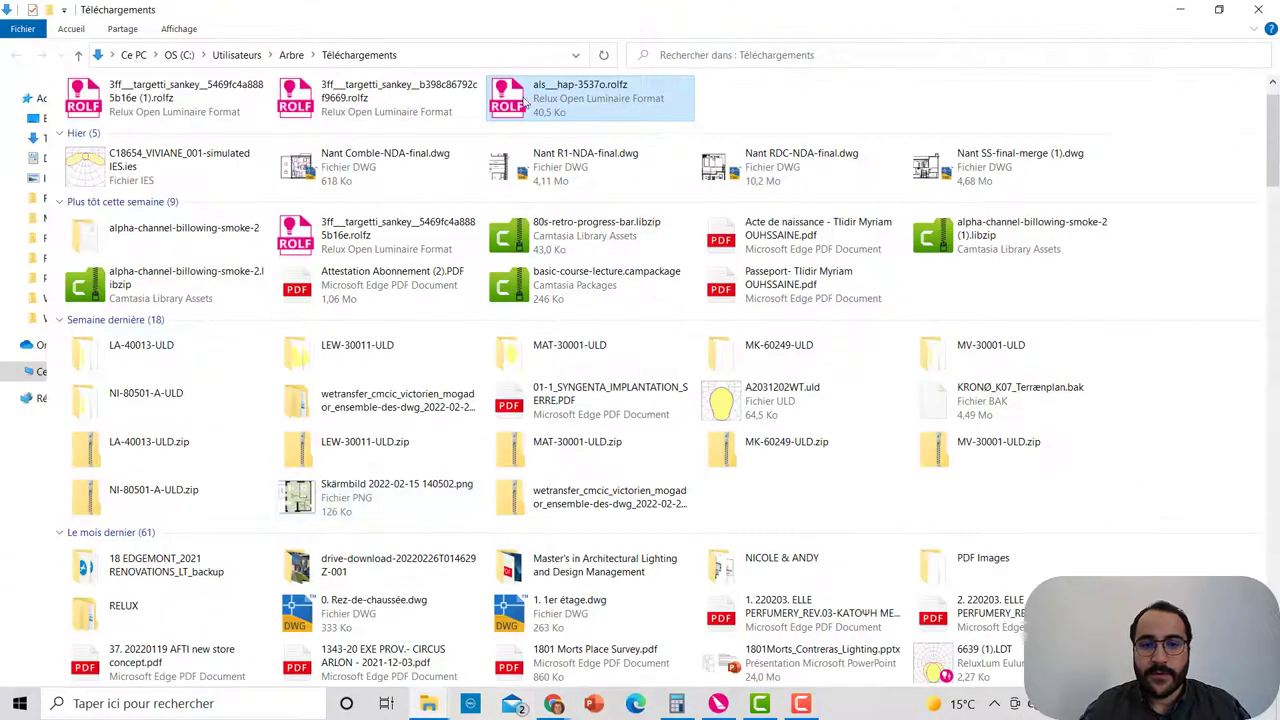
Step: Import als__hap-3537o.rolfz into the Relux floor plan and place one luminaire centered over the office table, at about X 1.87 m, Y 1.05 m
drag(575, 97, 735, 585)
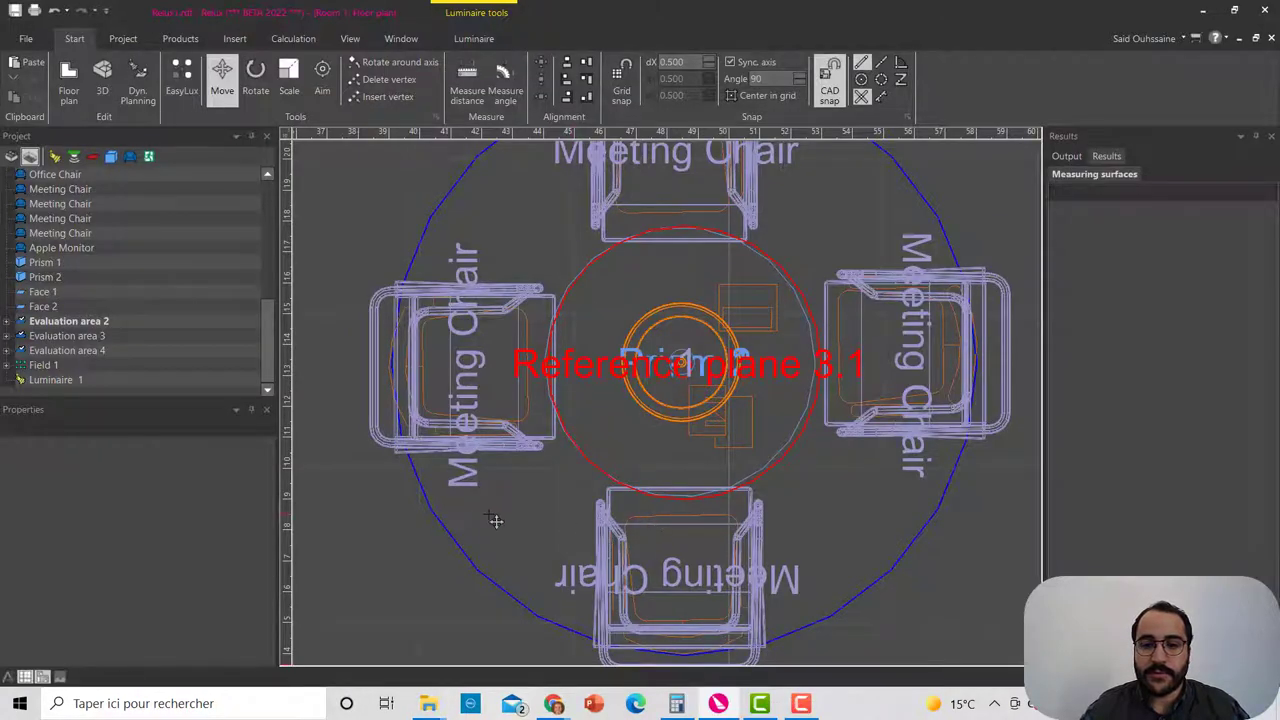
scroll(500, 517, down, 7)
middle_drag(491, 510, 640, 498)
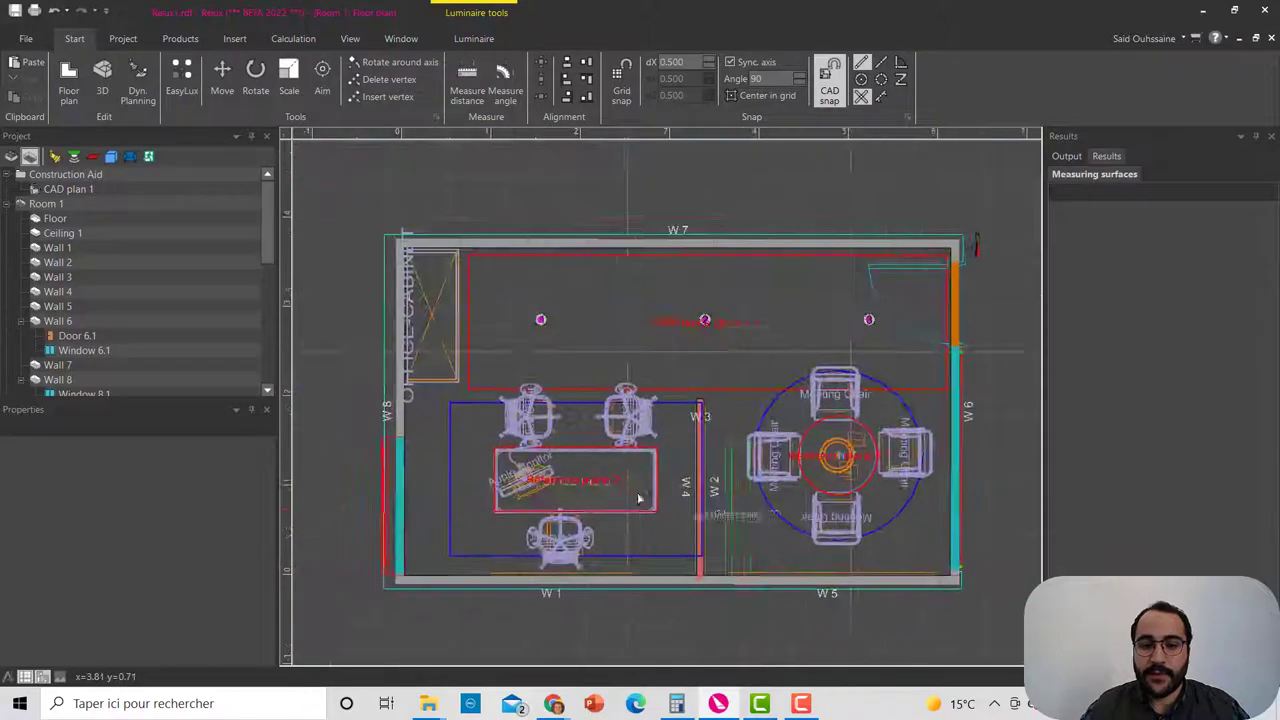
scroll(615, 480, up, 2)
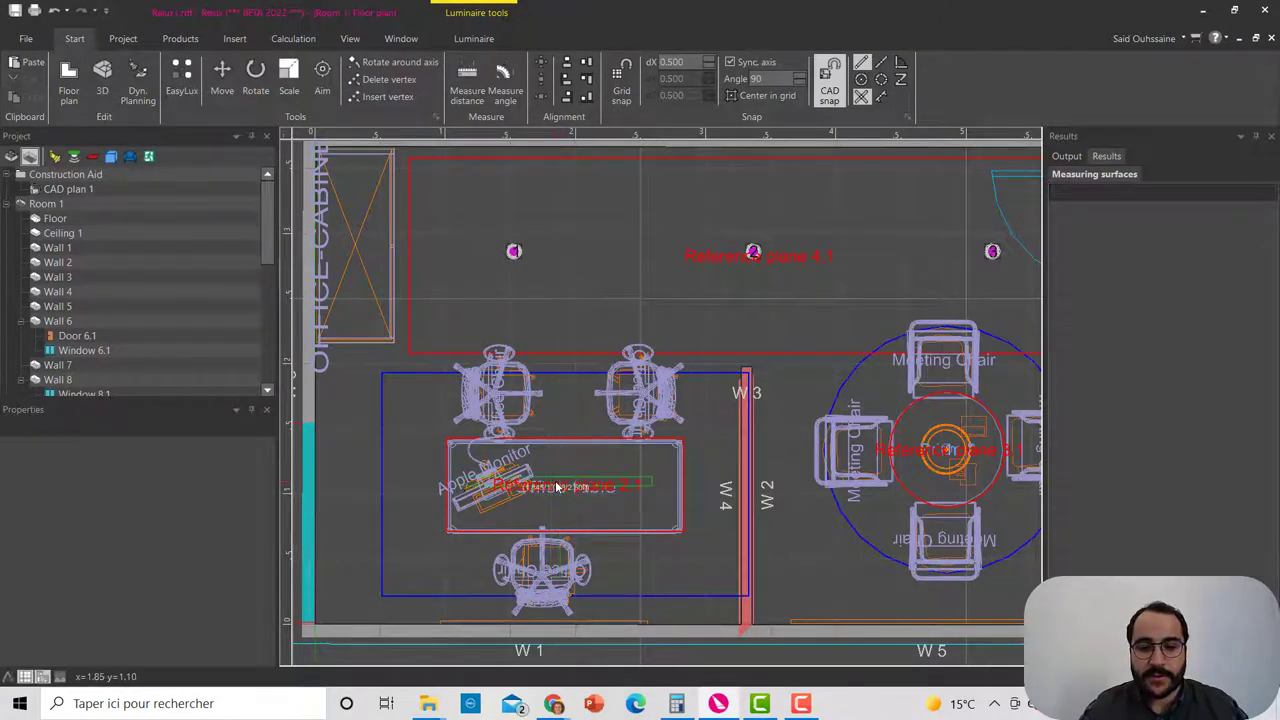
scroll(576, 487, up, 4)
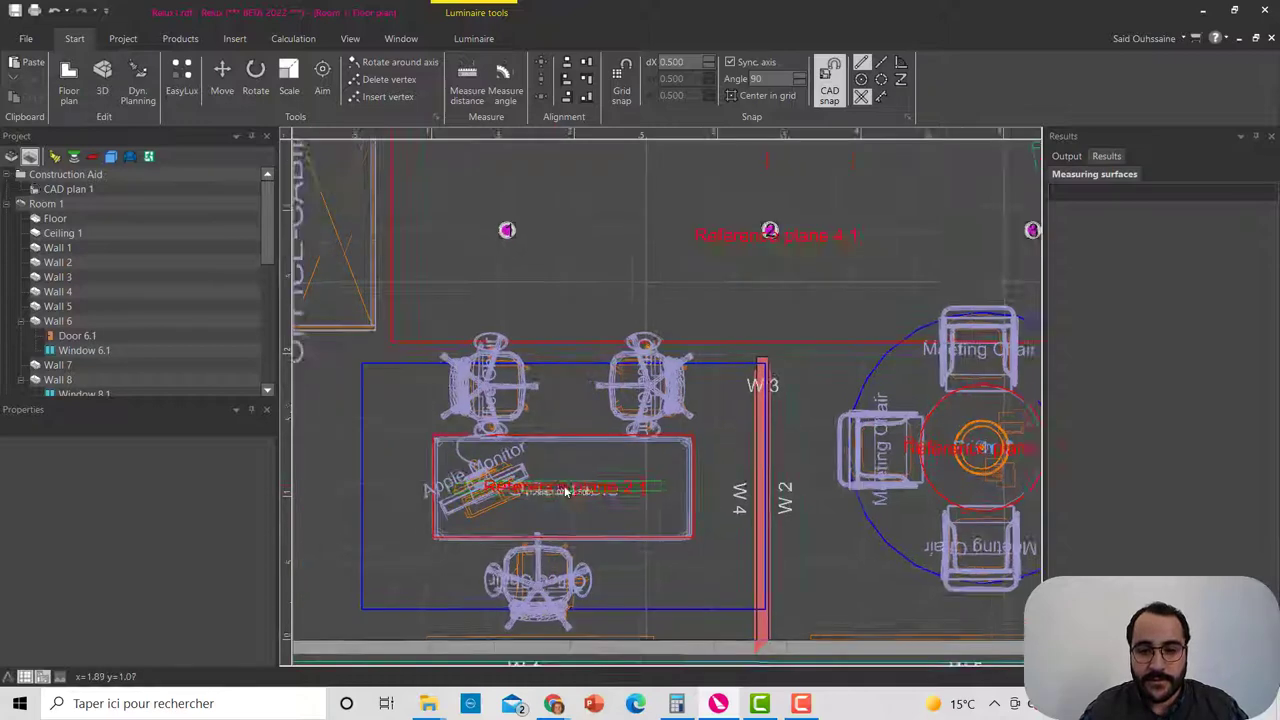
scroll(603, 414, up, 1)
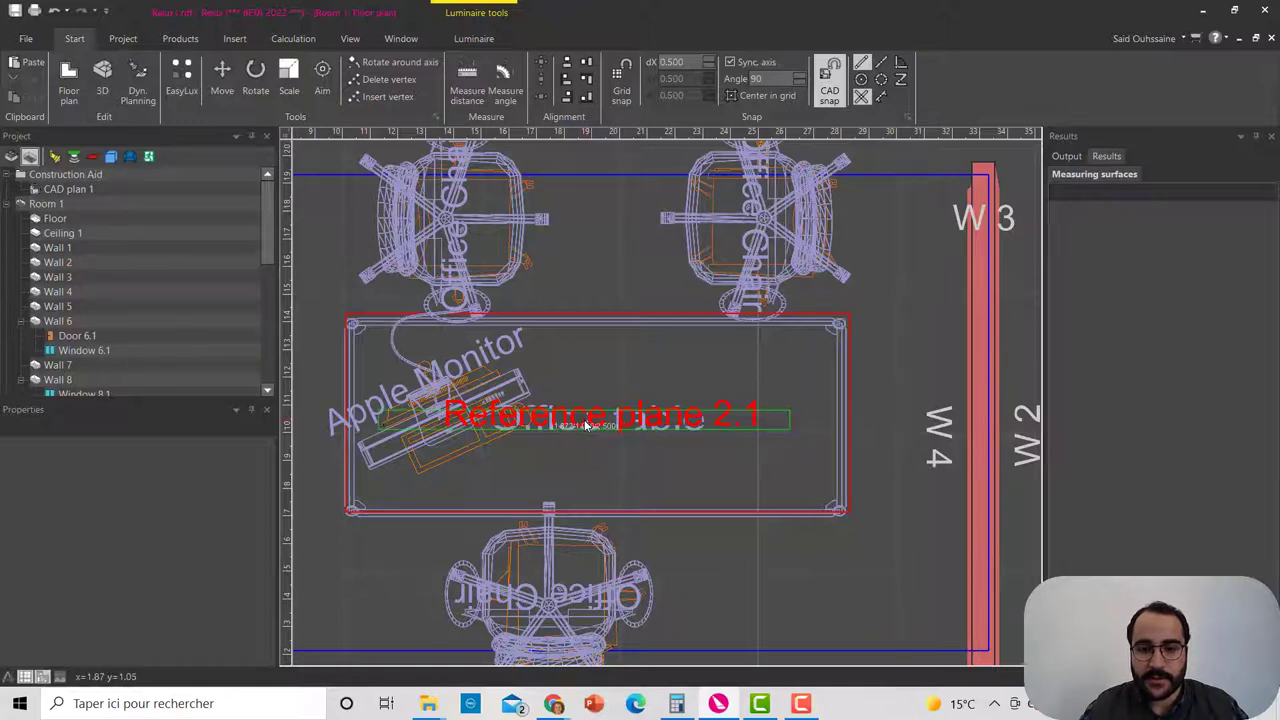
click(587, 425)
key(Escape)
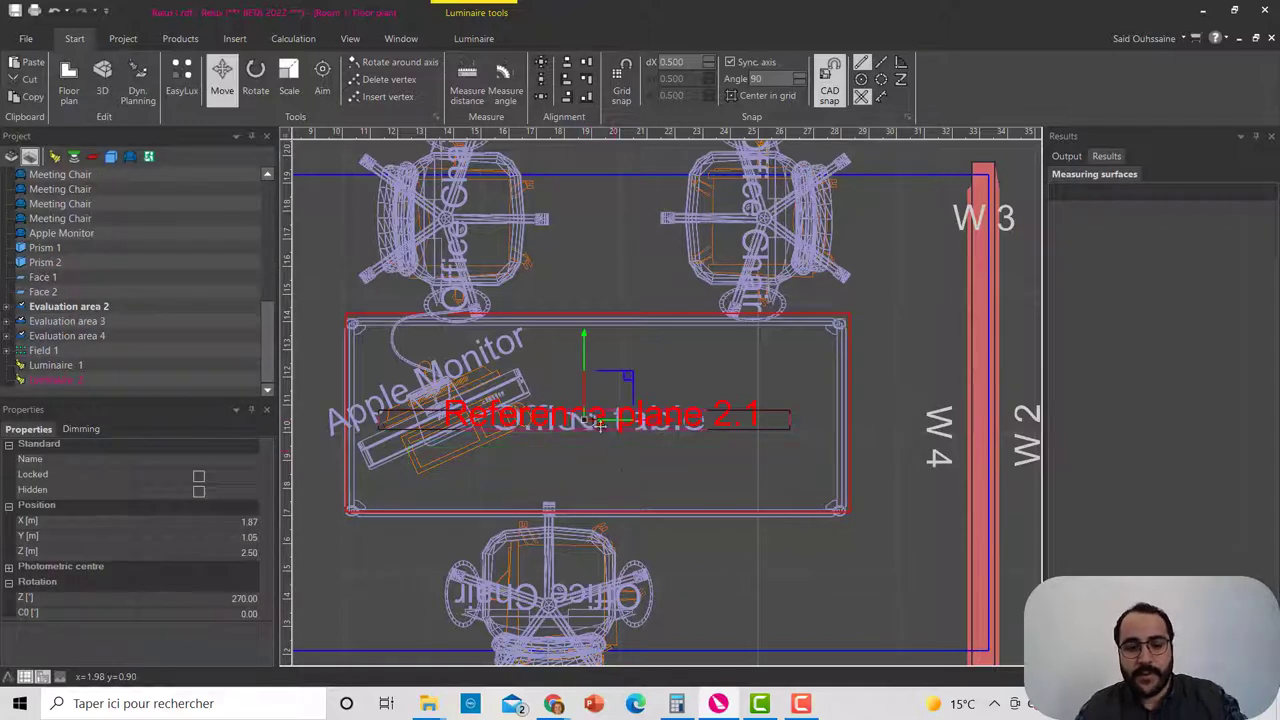
Step: Examine the linear luminaire above the desk, the pendant above the meeting table and the recessed downlights in the 3D view
click(102, 80)
right_drag(628, 360, 810, 272)
scroll(855, 378, up, 3)
right_drag(855, 378, 808, 345)
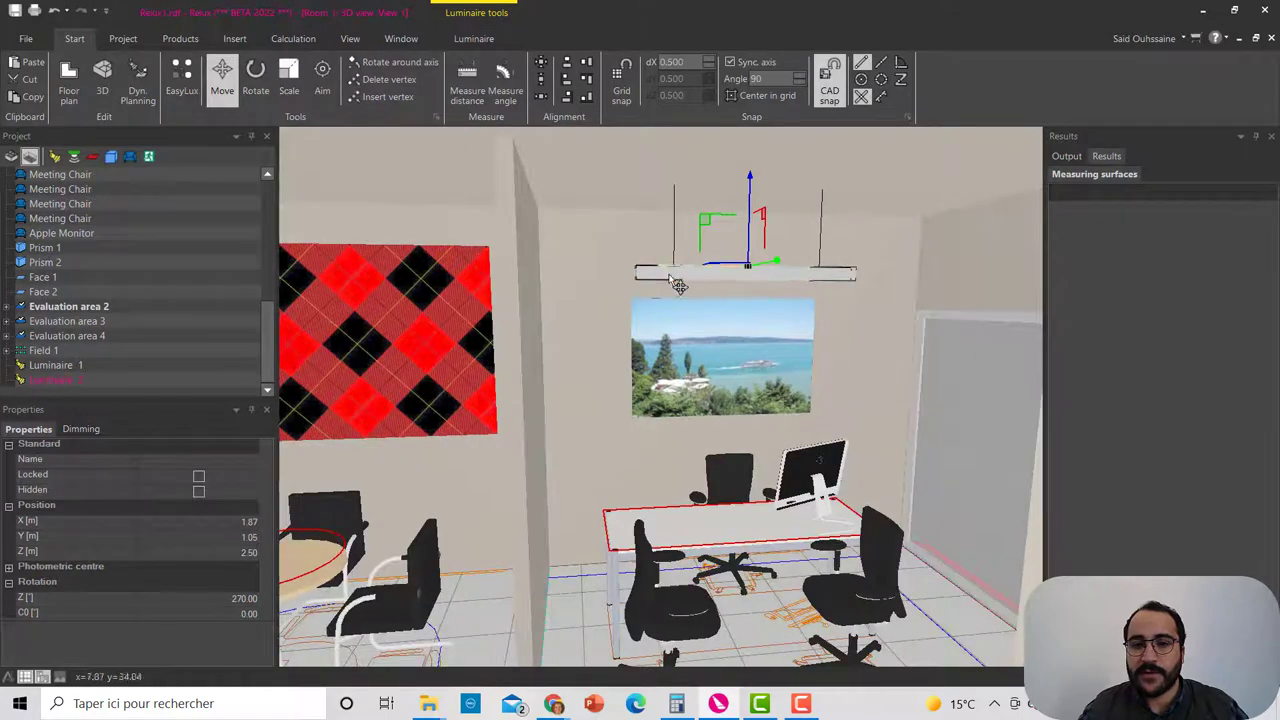
scroll(551, 357, down, 2)
mouse_move(551, 357)
right_down()
mouse_move(602, 263)
mouse_move(657, 215)
mouse_move(700, 259)
right_up()
scroll(602, 263, up, 3)
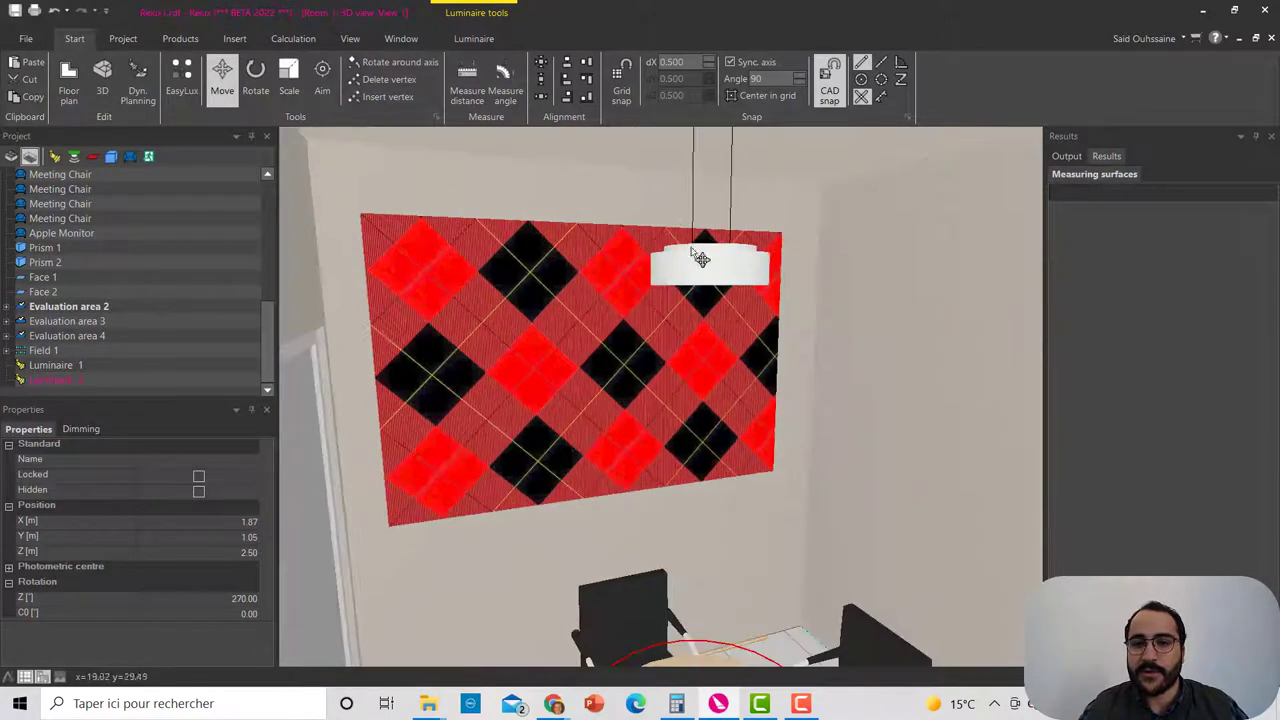
scroll(572, 372, down, 4)
right_drag(572, 372, 437, 186)
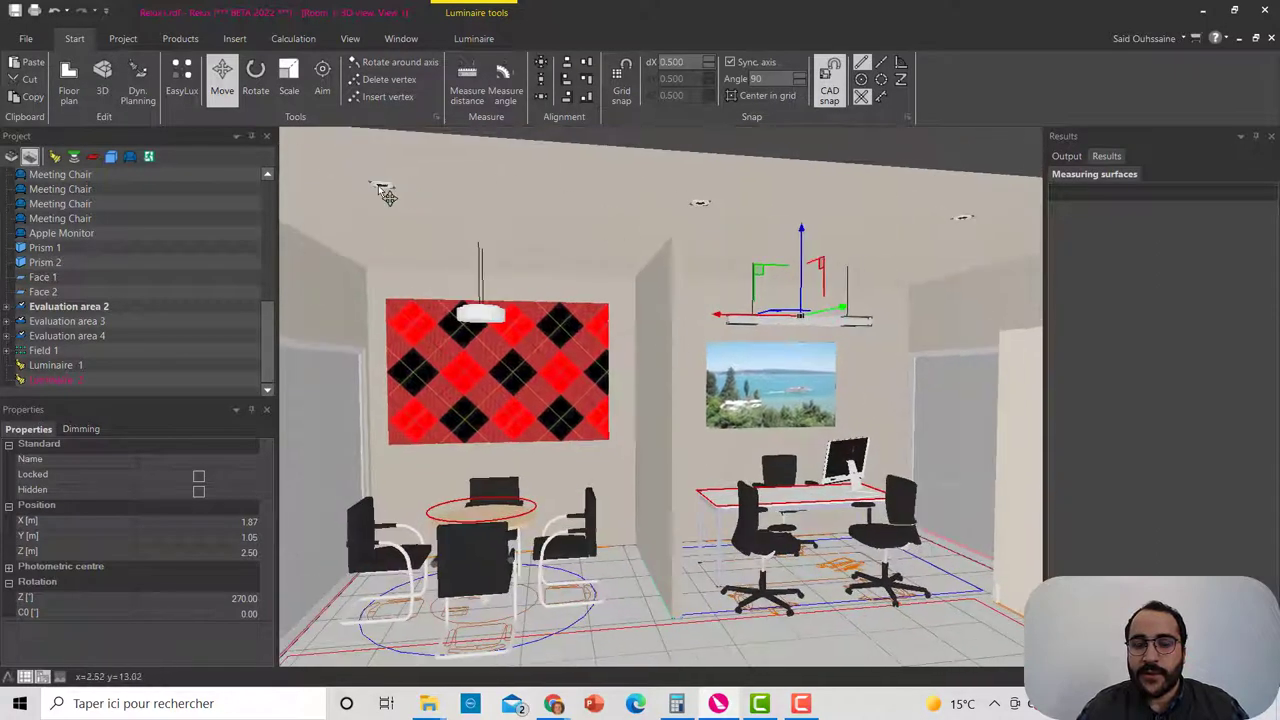
right_drag(610, 318, 575, 322)
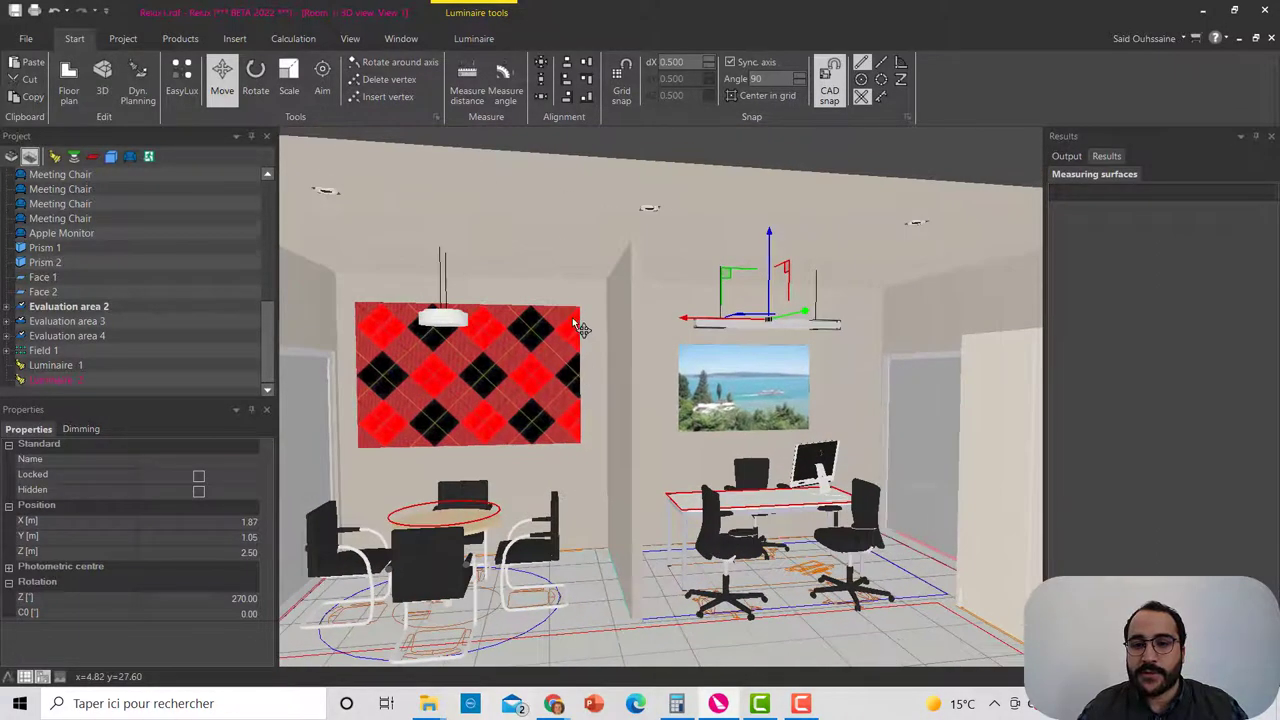
right_drag(752, 397, 712, 388)
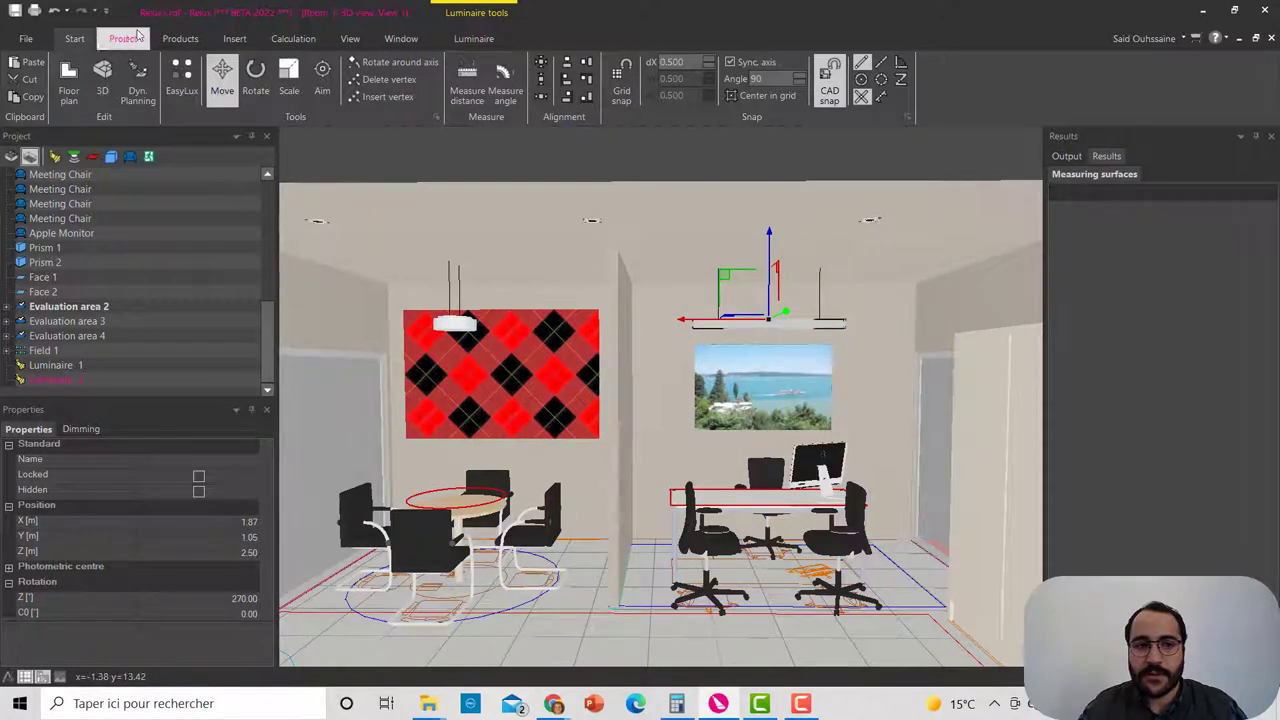
Step: In the floor plan, place a row of 2 recessed Targetti Sankey CCTEvo luminaires about 1.6 m long along the picture on wall W 1
click(69, 75)
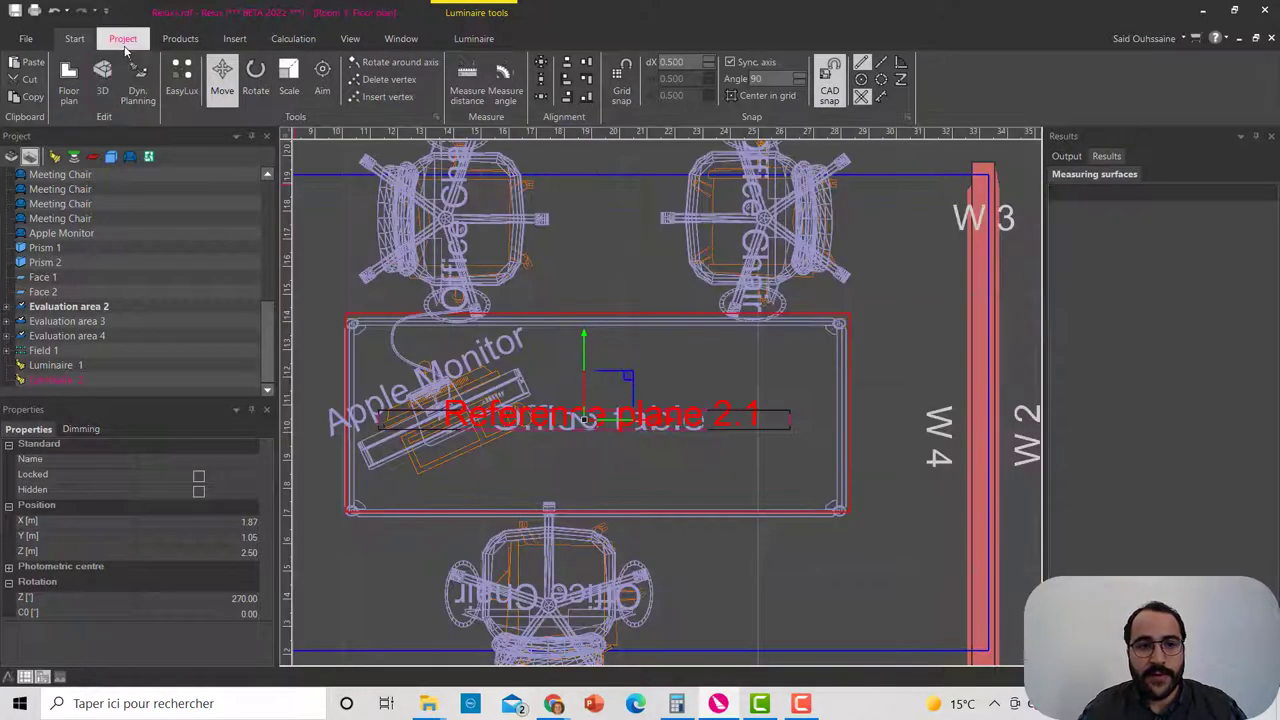
click(180, 38)
click(78, 100)
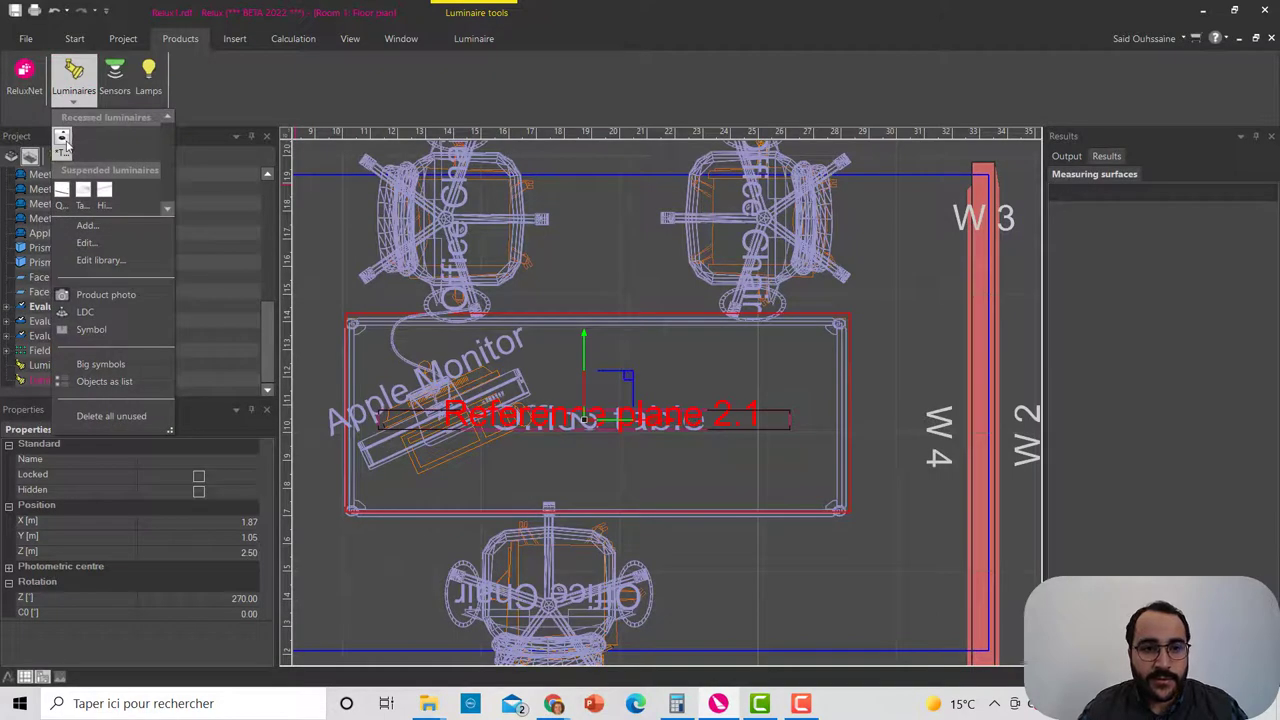
right_click(62, 143)
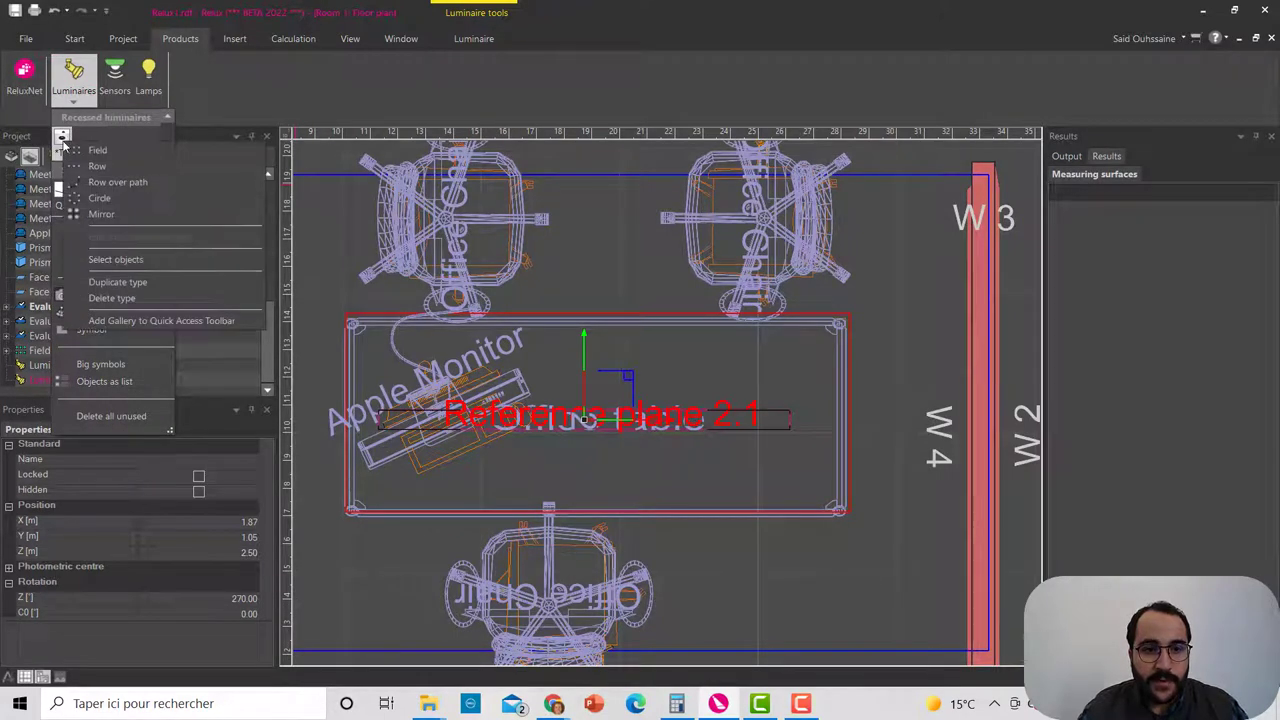
click(118, 168)
scroll(666, 336, down, 3)
scroll(680, 410, up, 6)
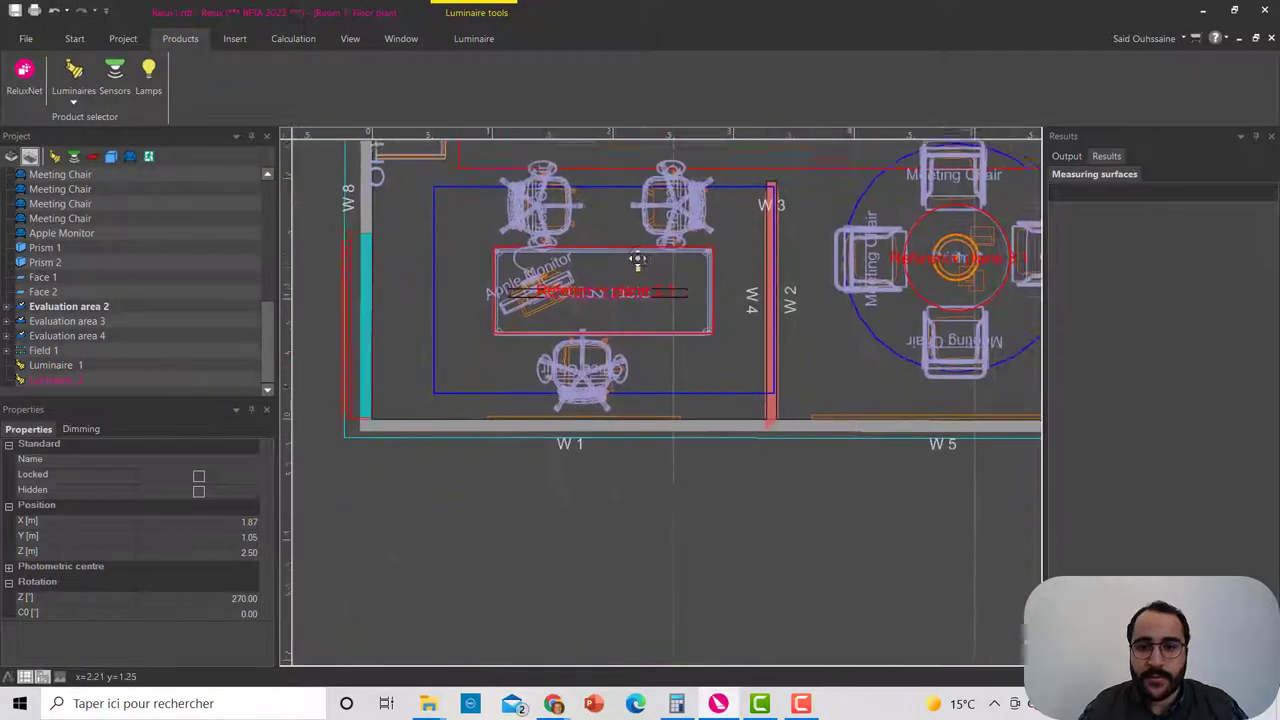
click(690, 404)
scroll(700, 370, up, 3)
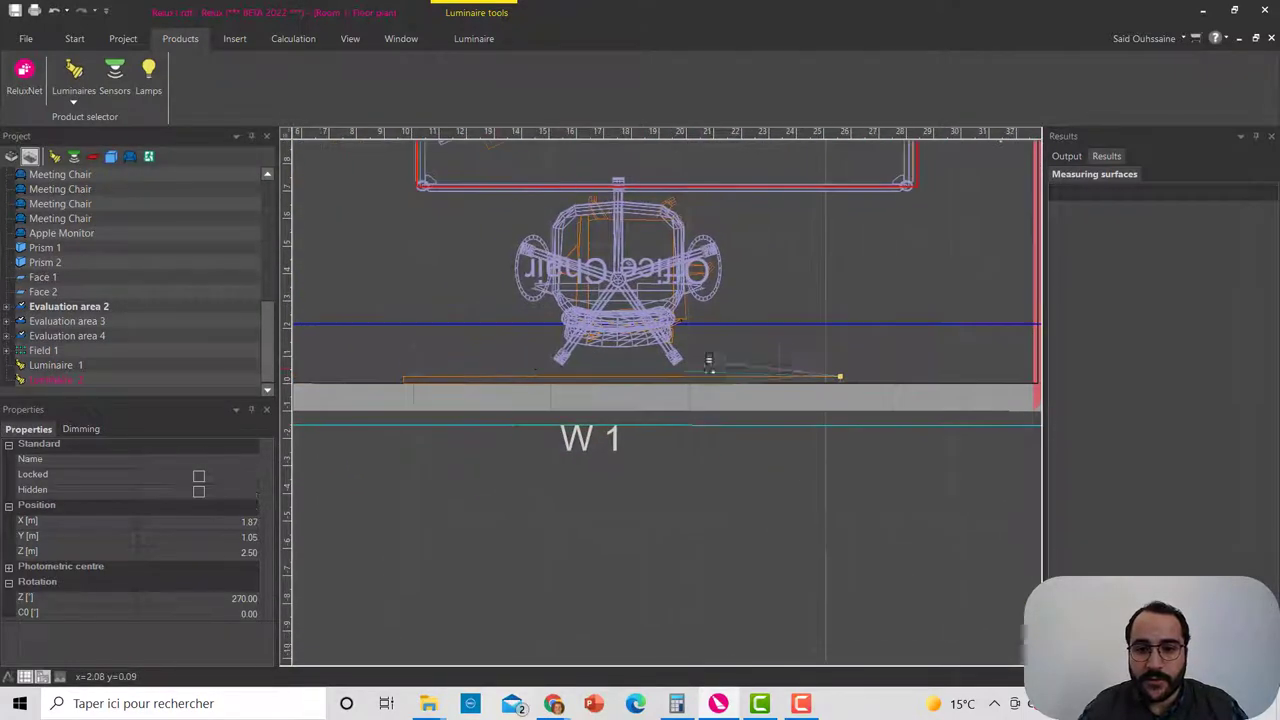
click(366, 380)
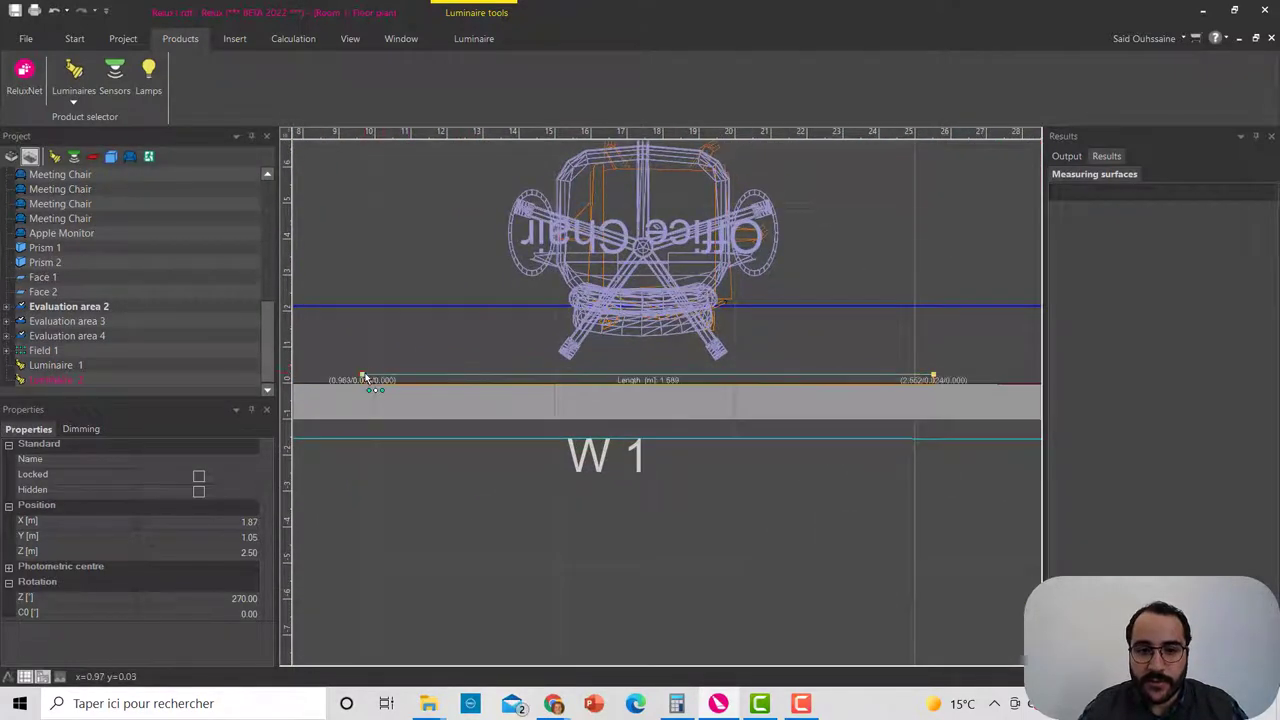
click(433, 302)
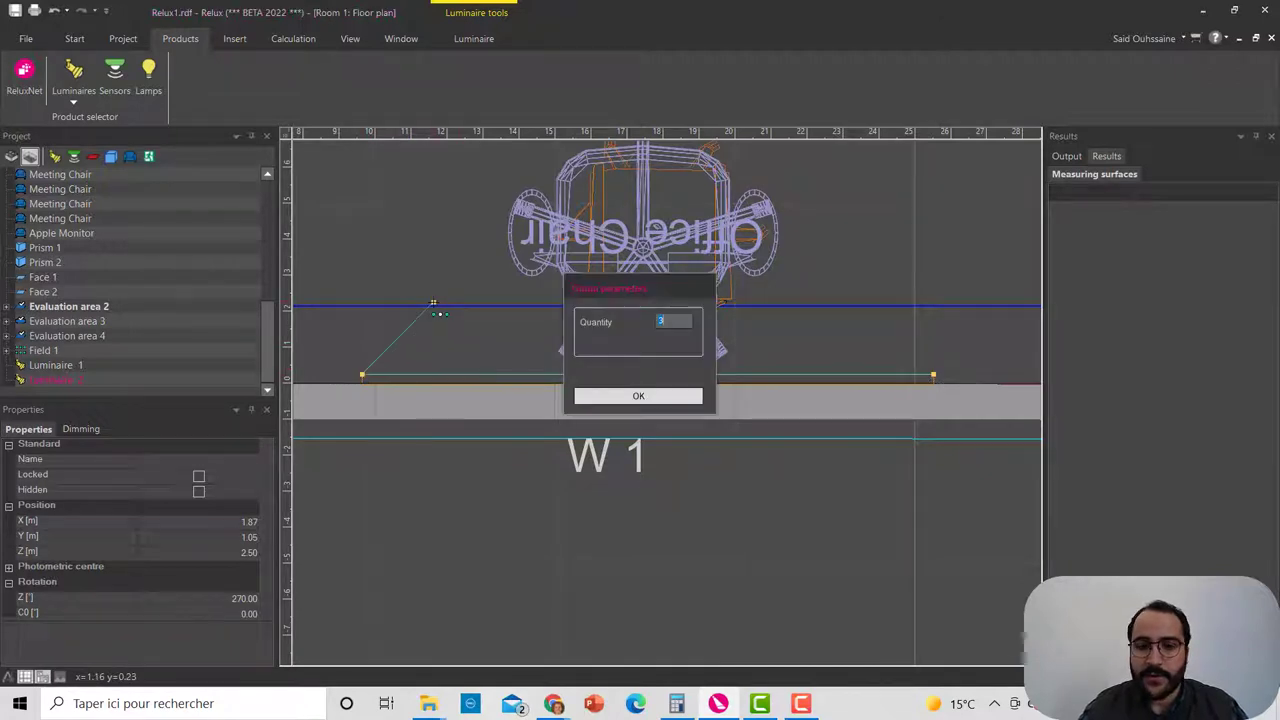
key(Return)
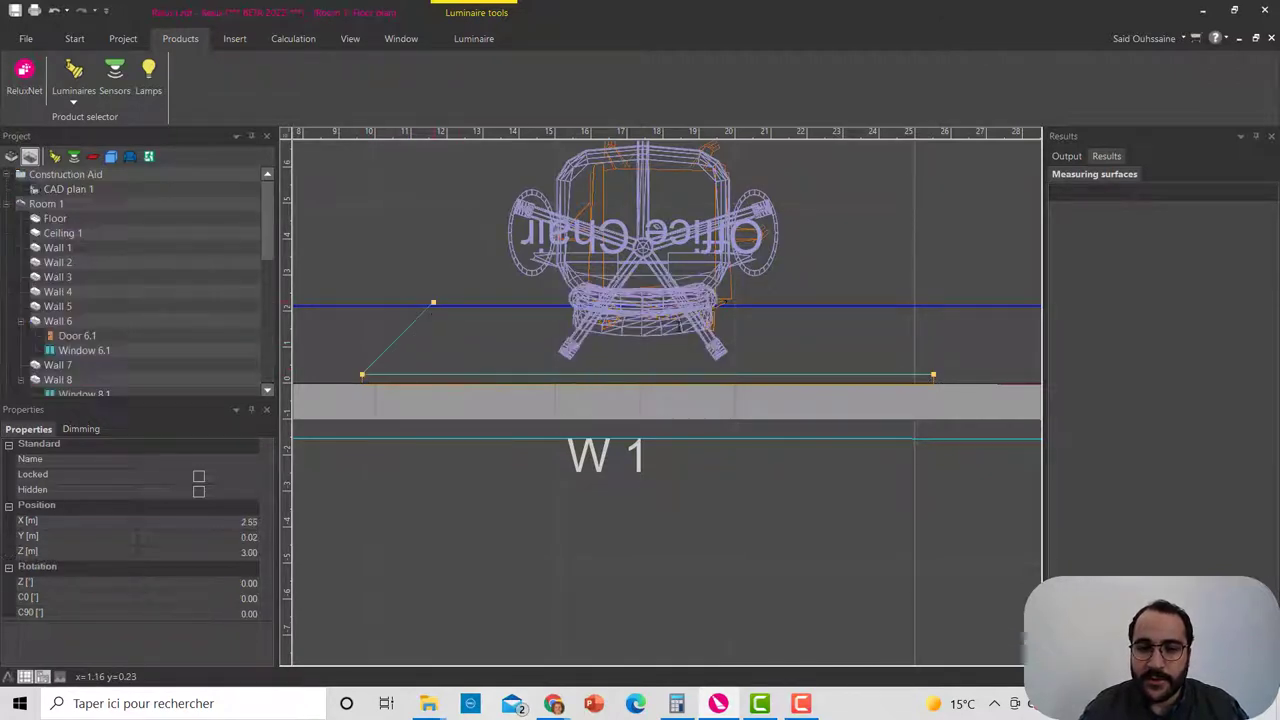
scroll(757, 320, down, 2)
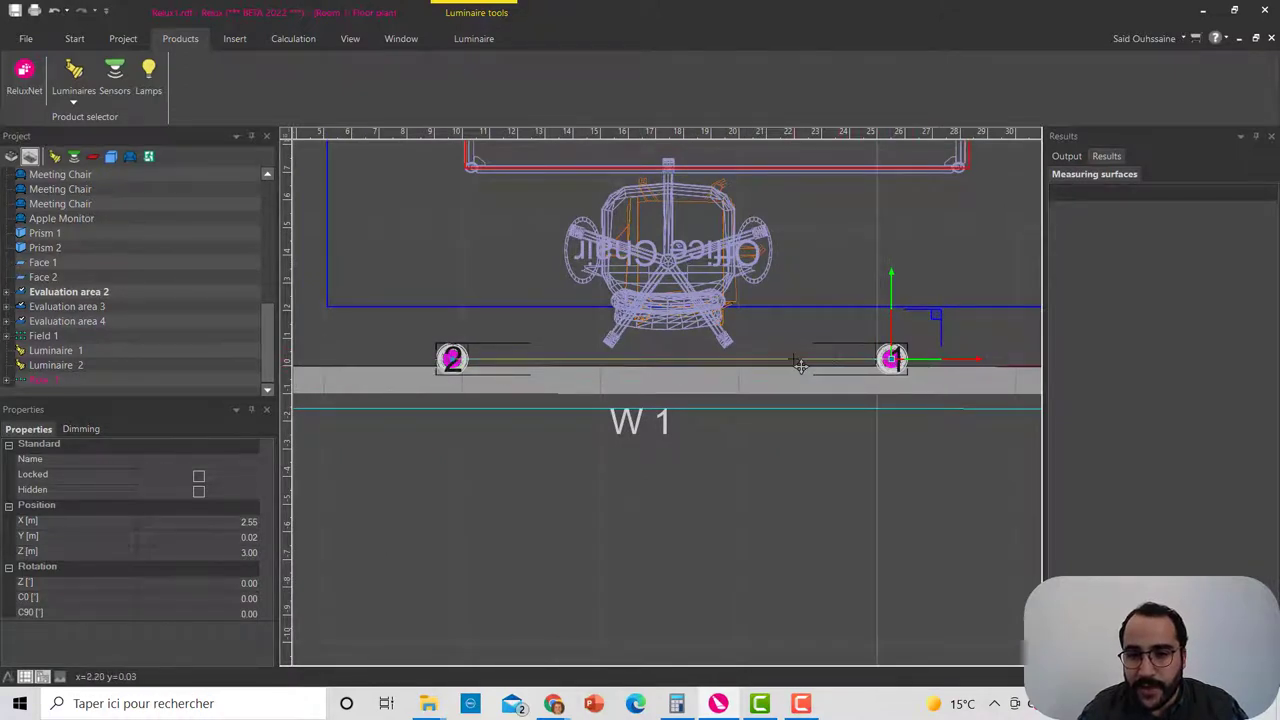
Step: Set the offset type of the luminaire row at wall W 1 to automatically
scroll(198, 475, down, 1)
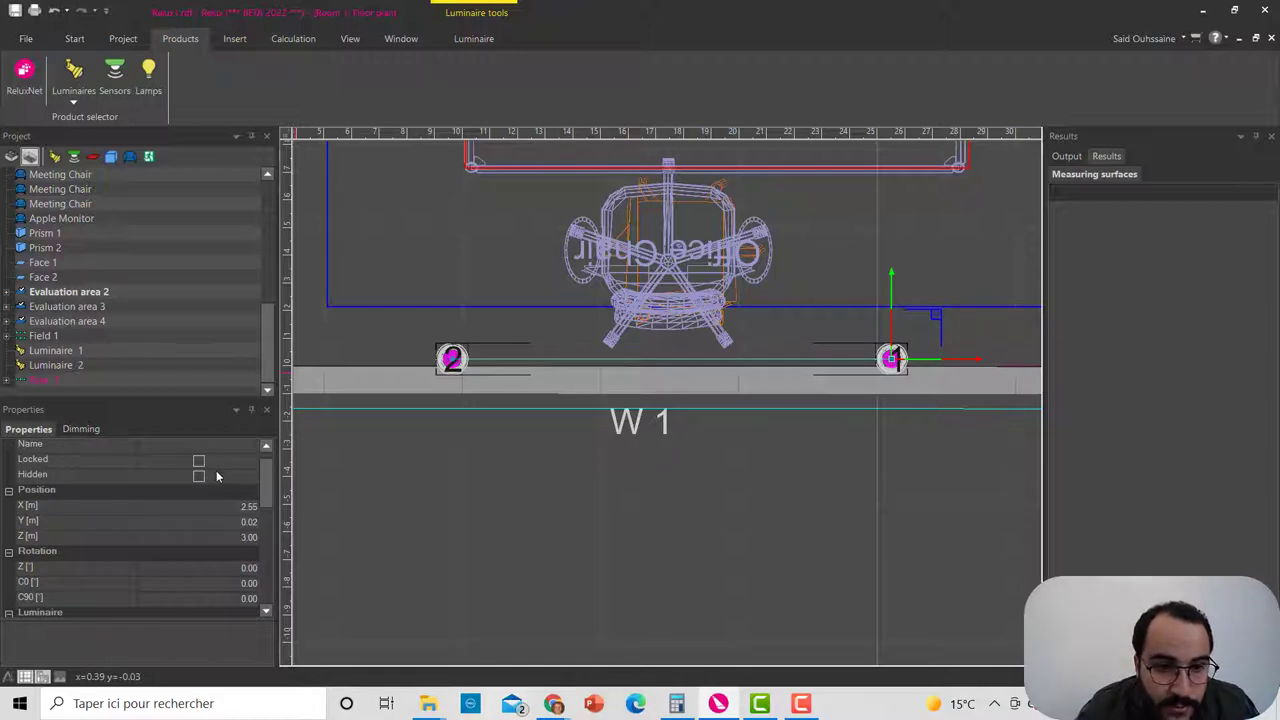
drag(261, 472, 281, 537)
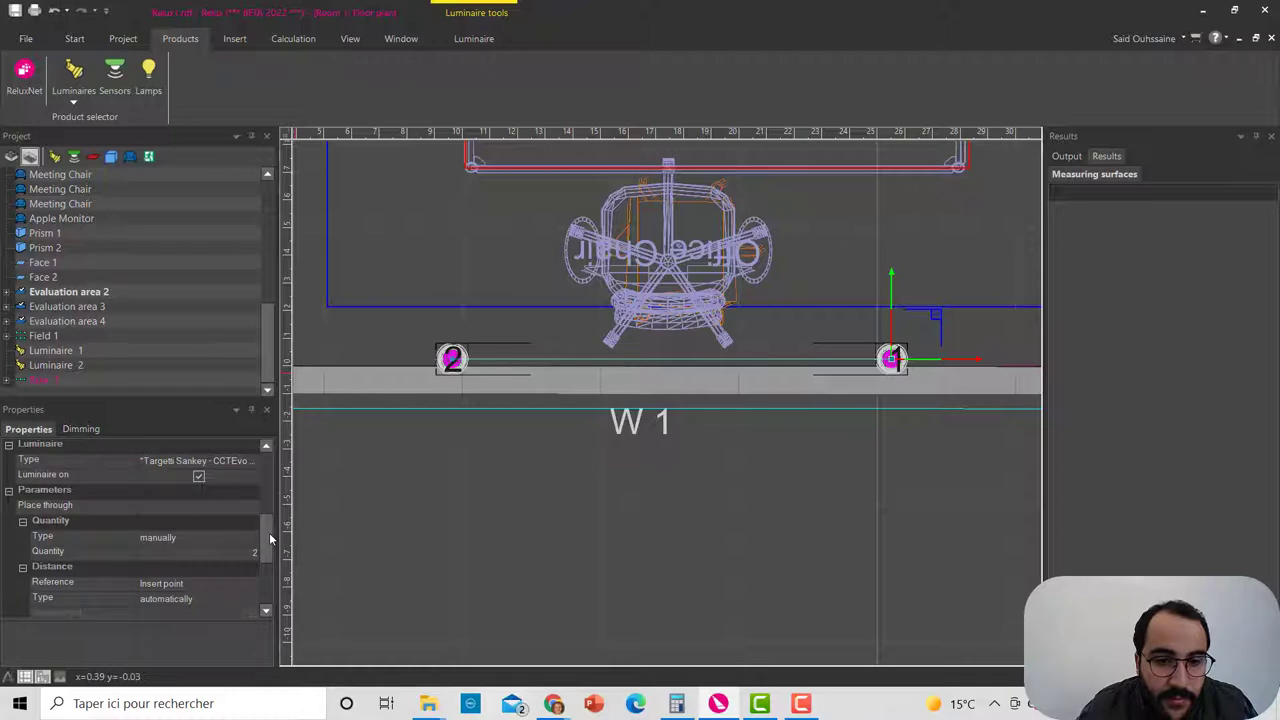
drag(269, 540, 266, 574)
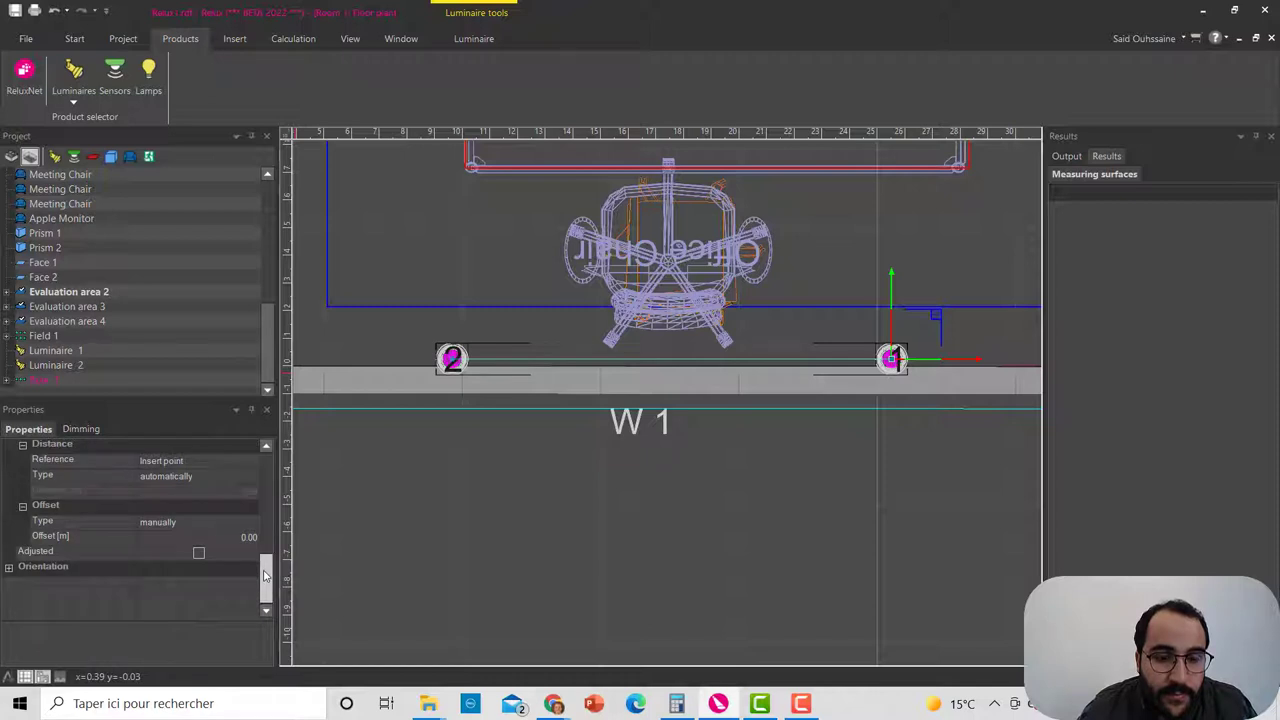
drag(266, 574, 266, 547)
click(183, 539)
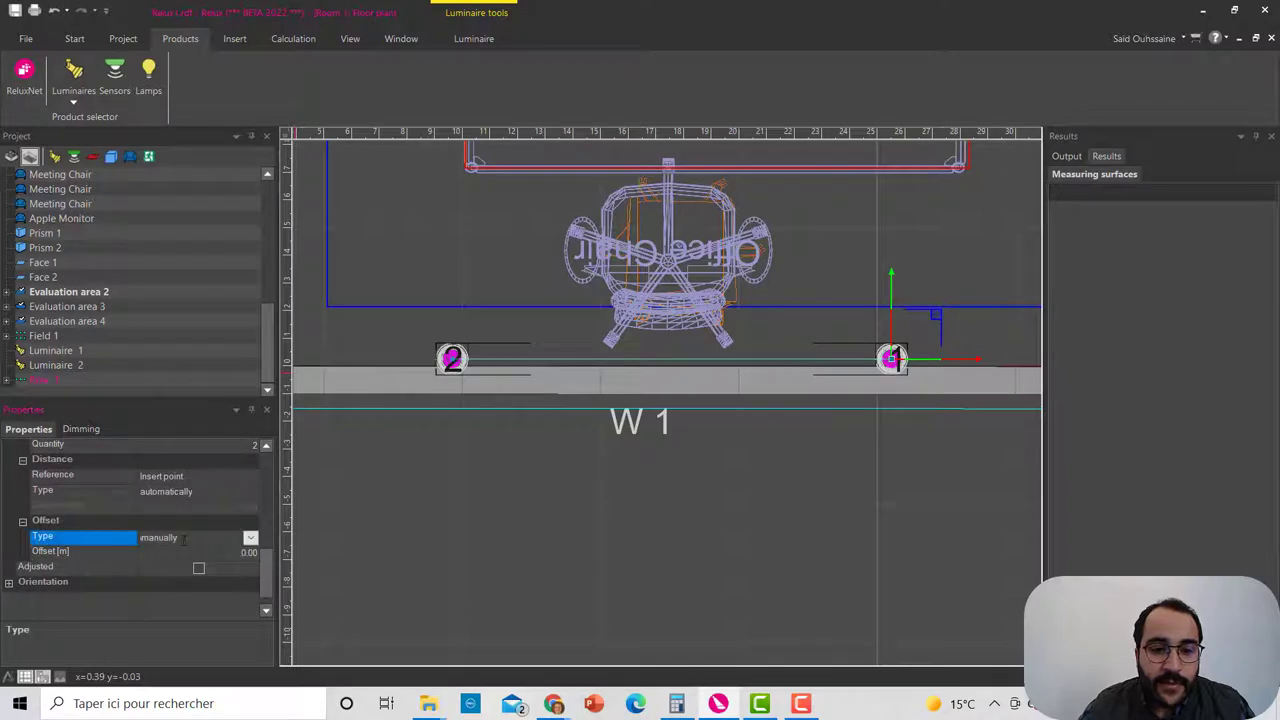
click(249, 539)
click(181, 556)
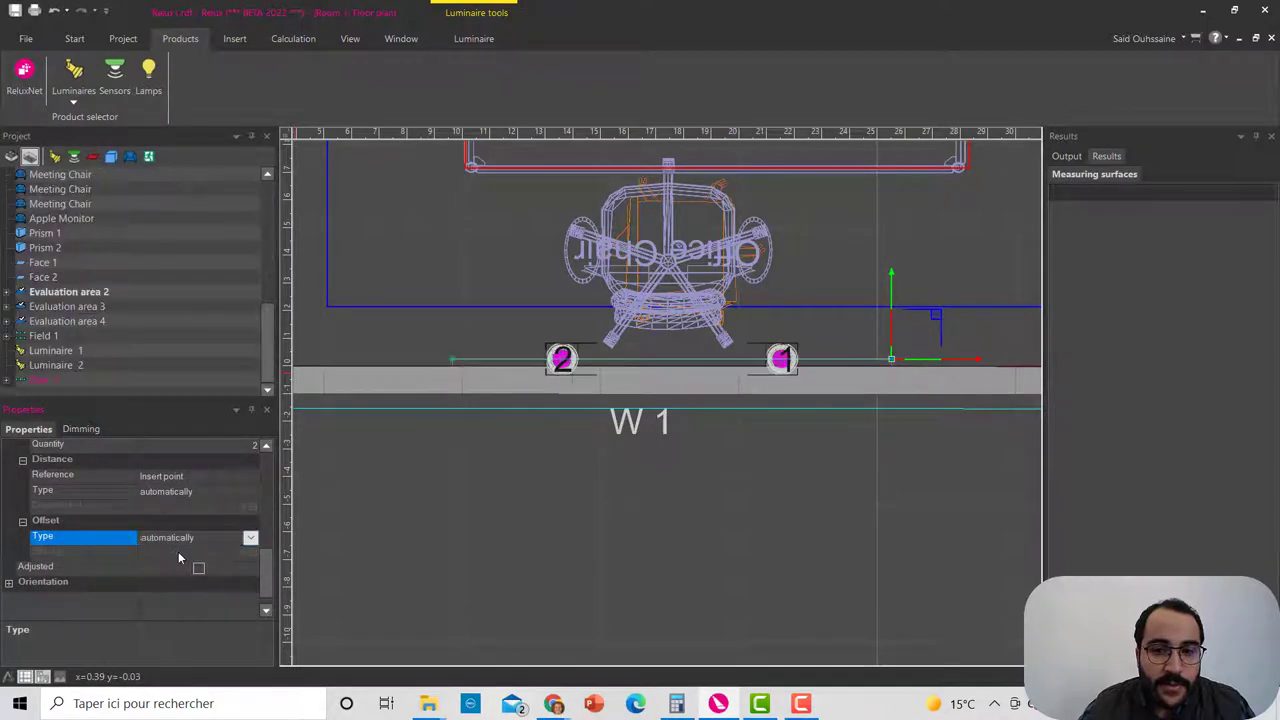
middle_drag(675, 349, 715, 398)
middle_drag(664, 352, 664, 362)
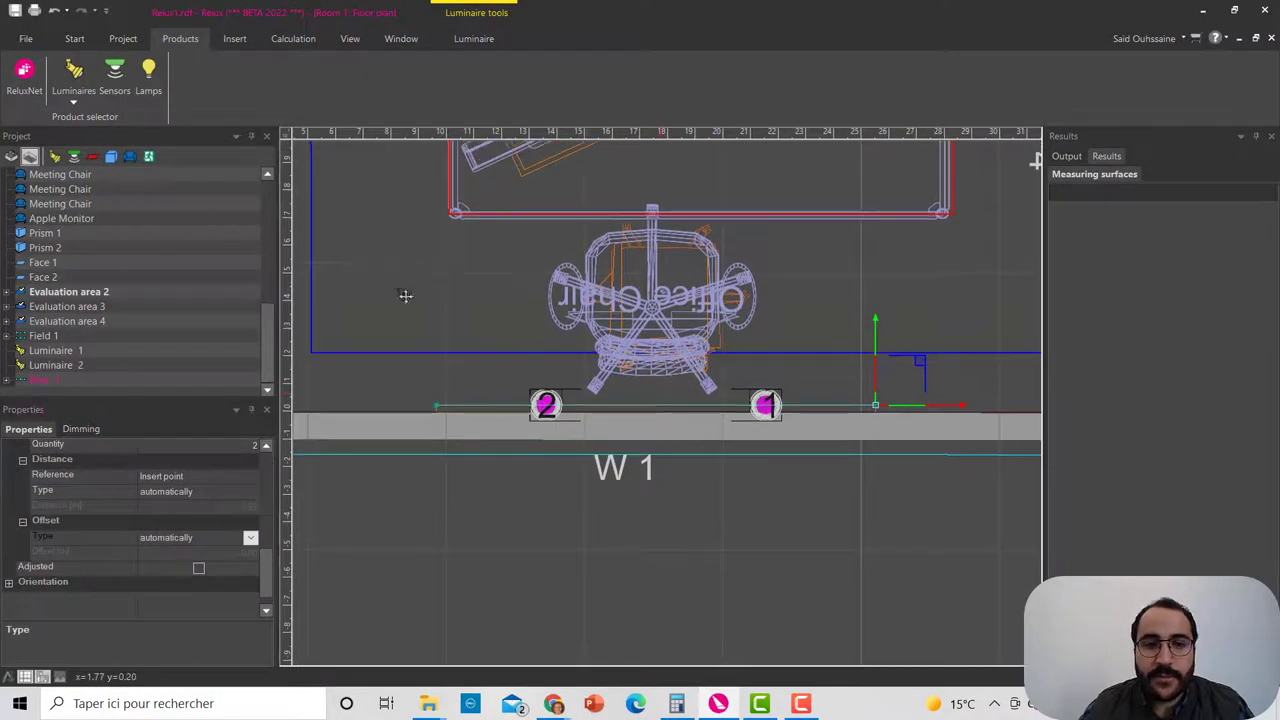
Step: Move the two-luminaire row away from wall W 1 into the room, to about 0.5 m from the wall
right_click(41, 384)
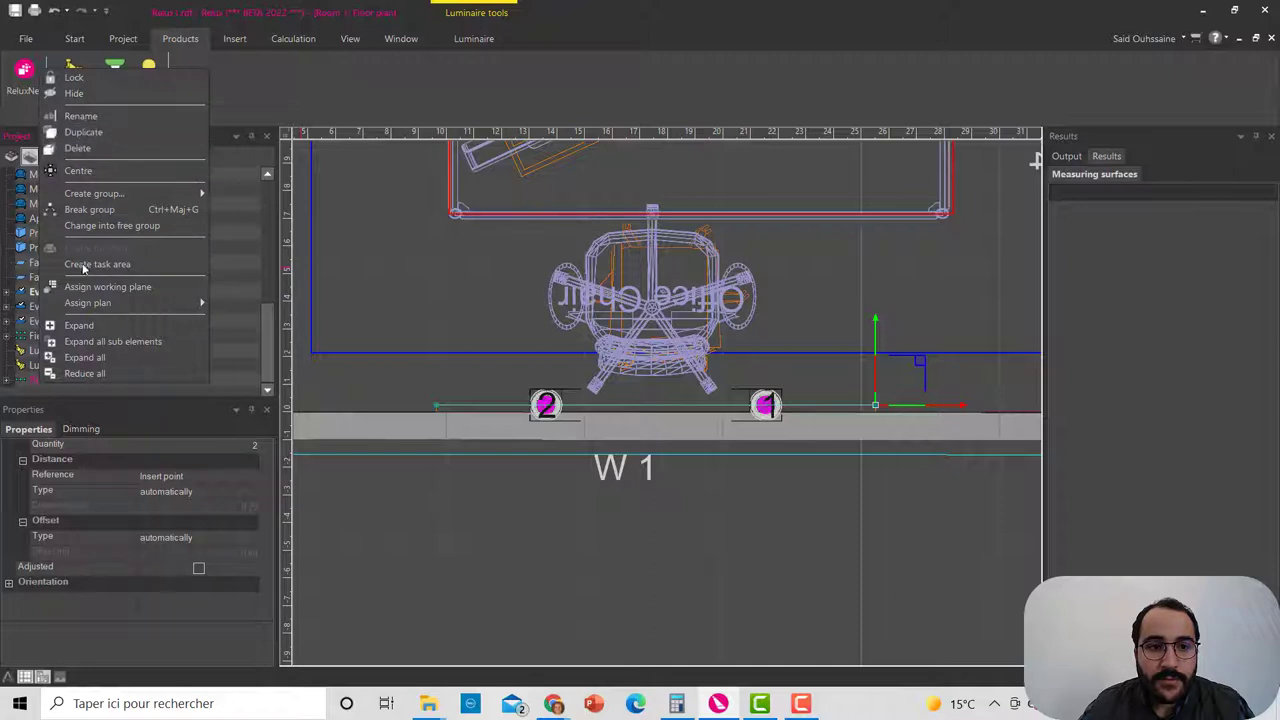
middle_drag(524, 377, 523, 363)
right_click(545, 392)
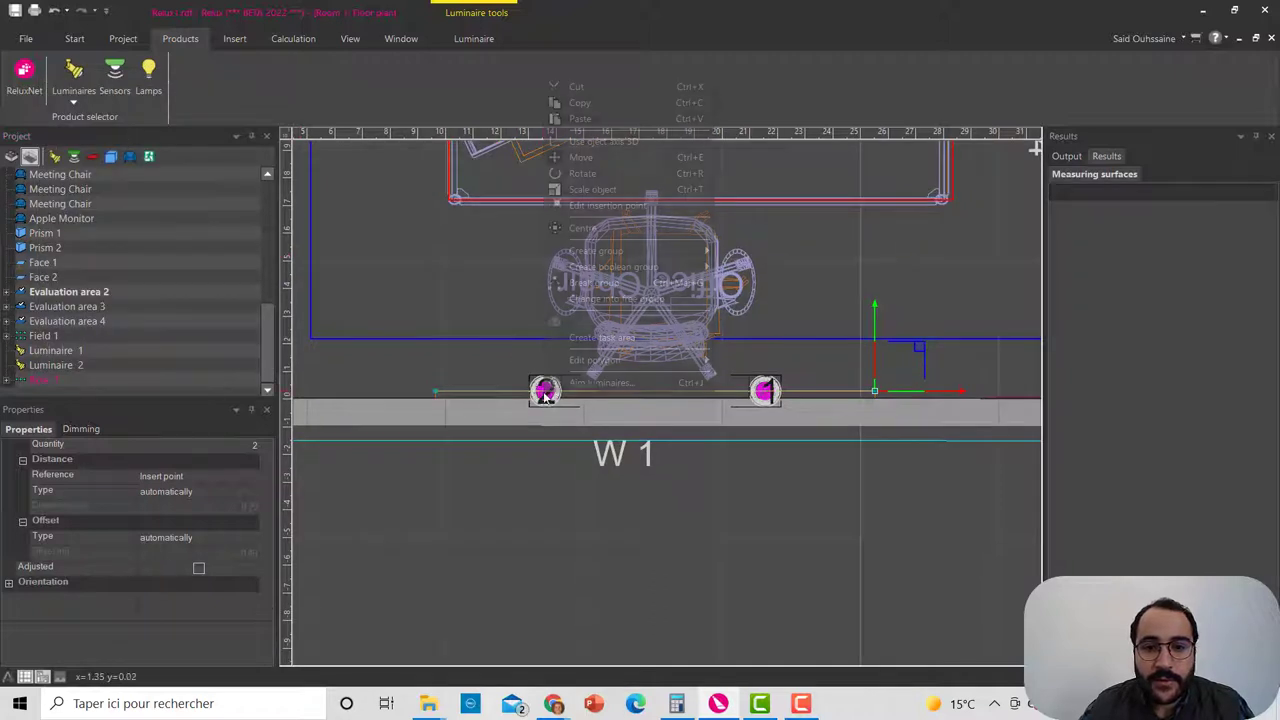
click(598, 160)
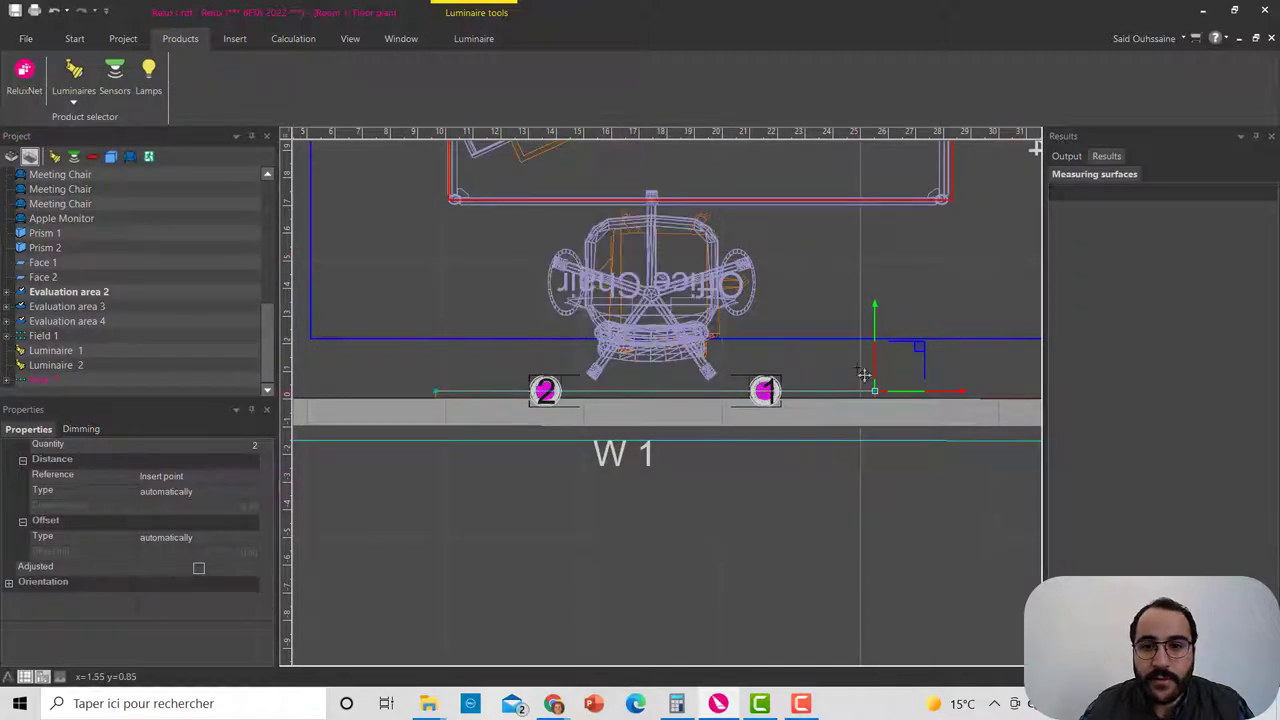
middle_drag(876, 309, 874, 319)
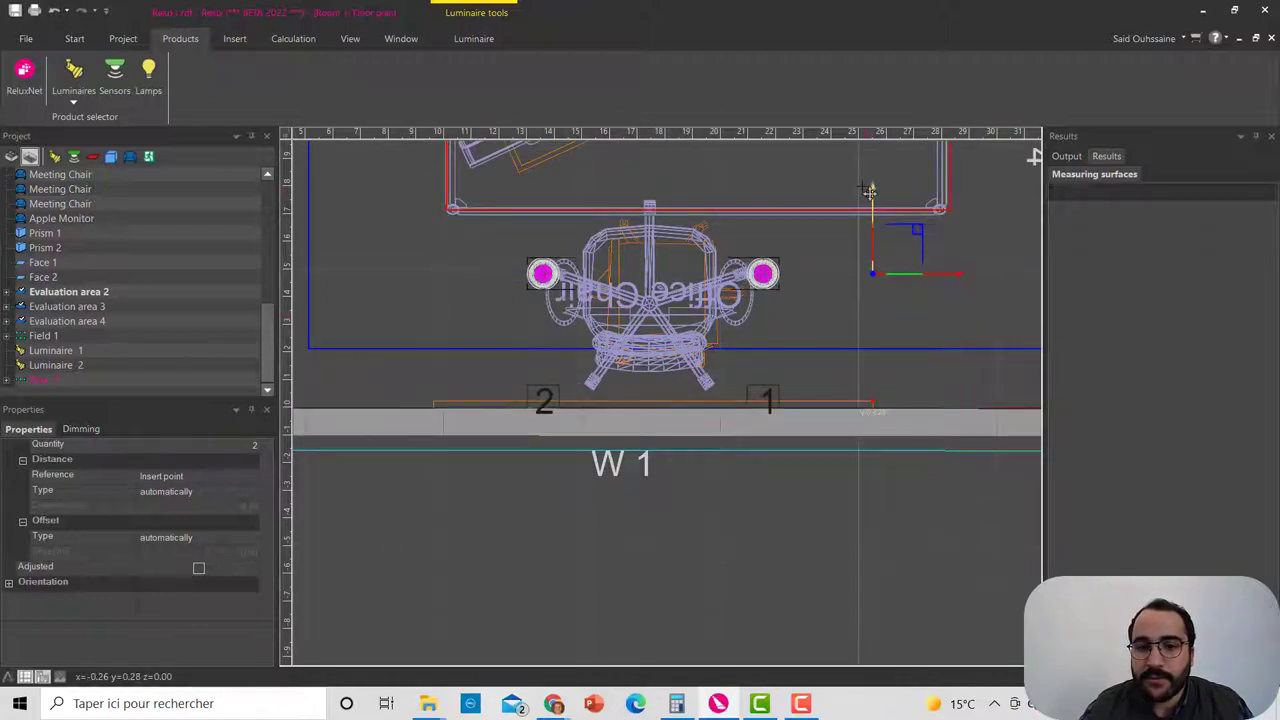
click(871, 192)
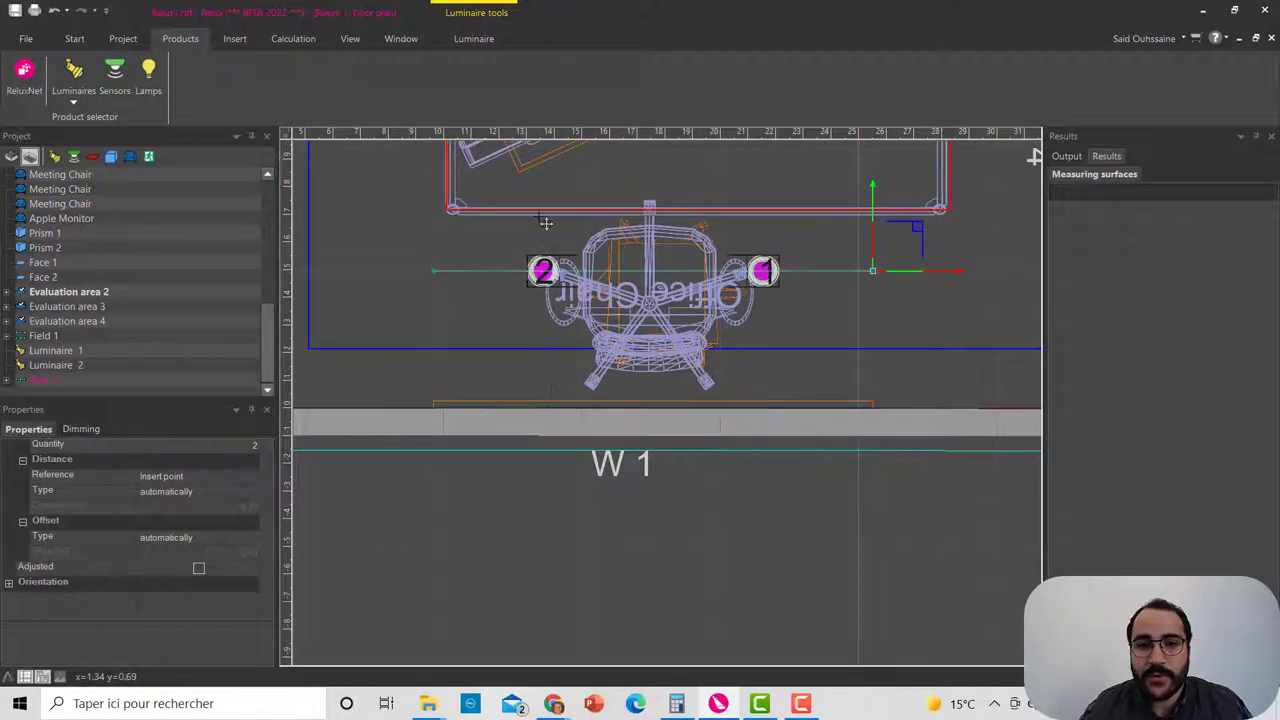
Step: Place a row of 3 of the same recessed luminaires about 2.28 m long along the picture on wall W 5
scroll(486, 314, down, 5)
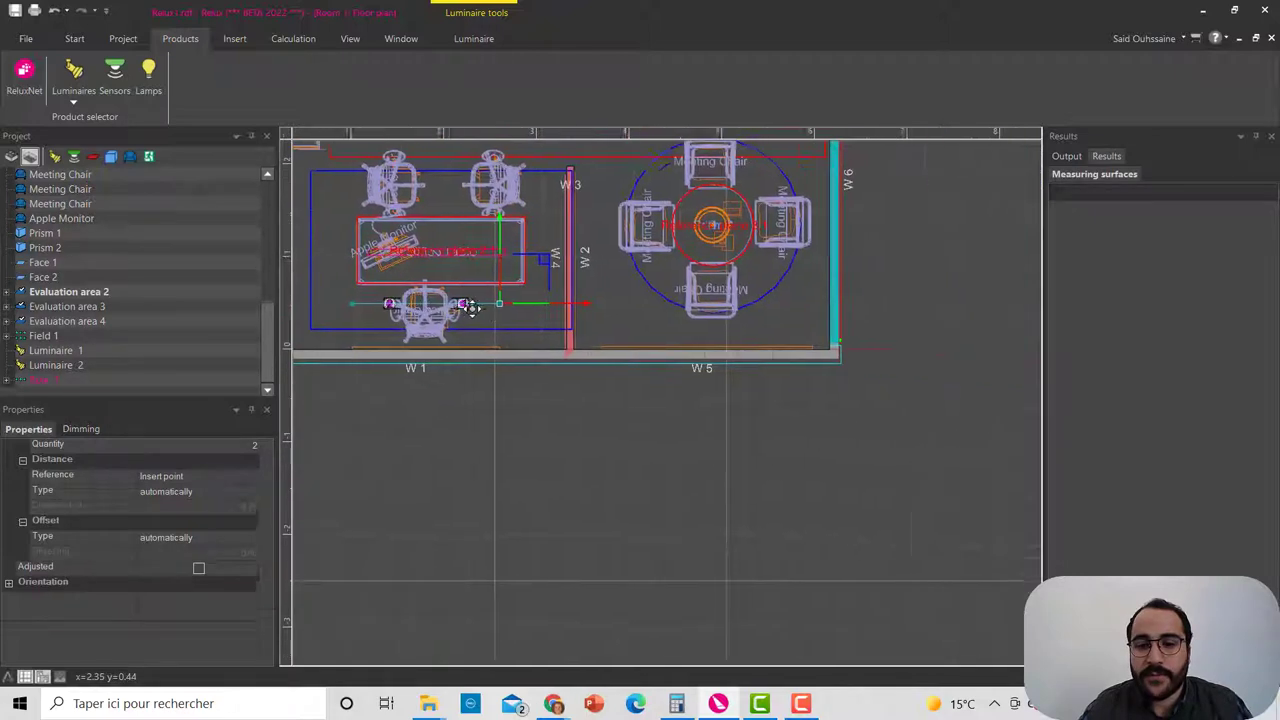
scroll(688, 341, up, 1)
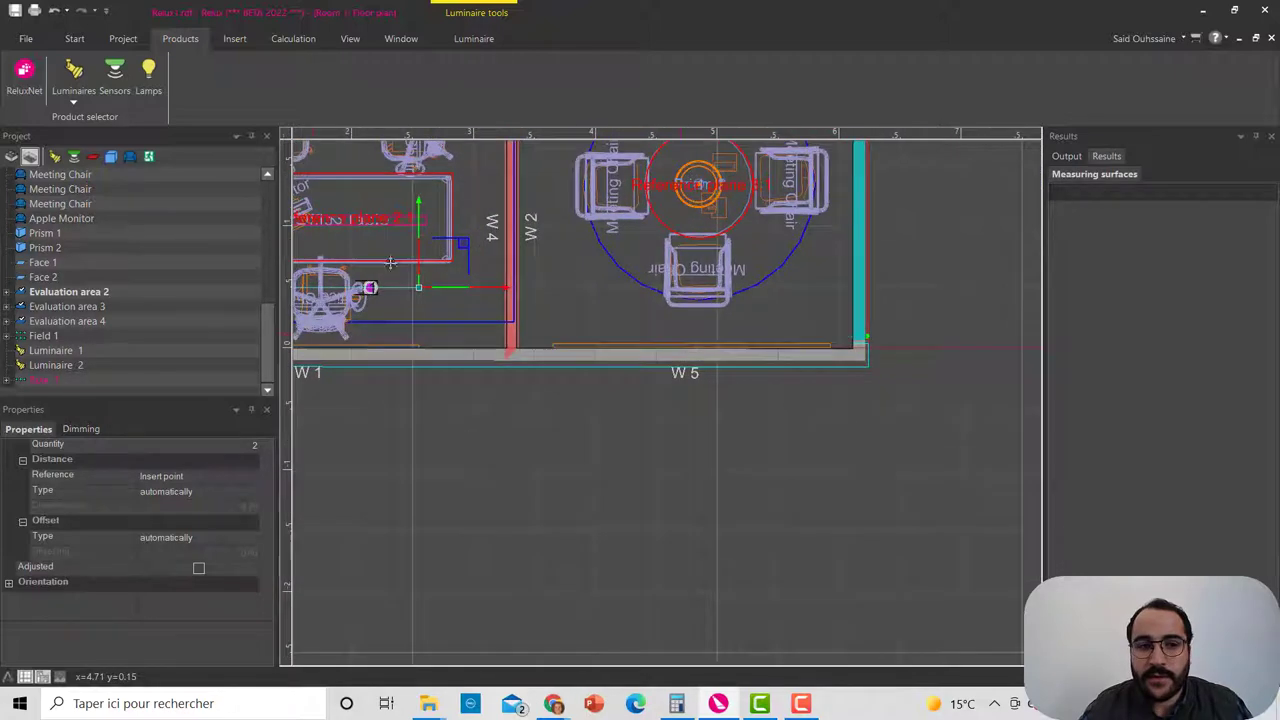
click(73, 88)
right_click(63, 142)
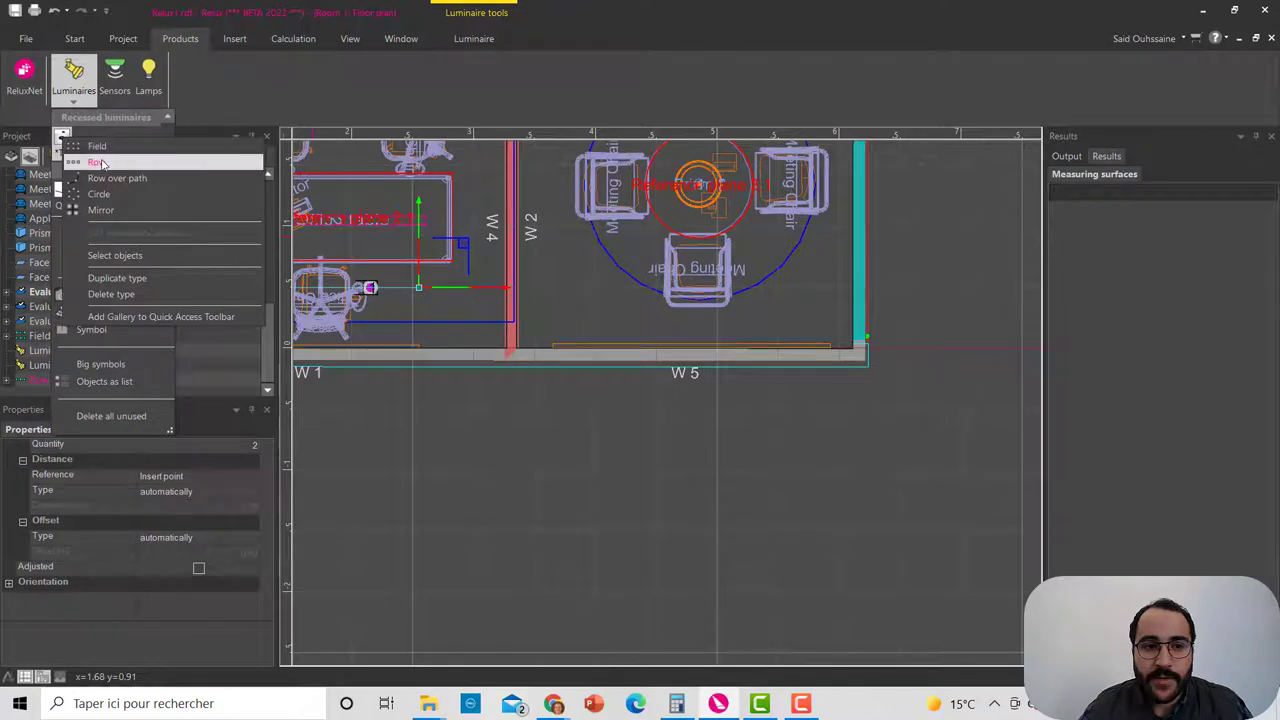
click(98, 163)
scroll(575, 344, up, 1)
scroll(549, 324, up, 2)
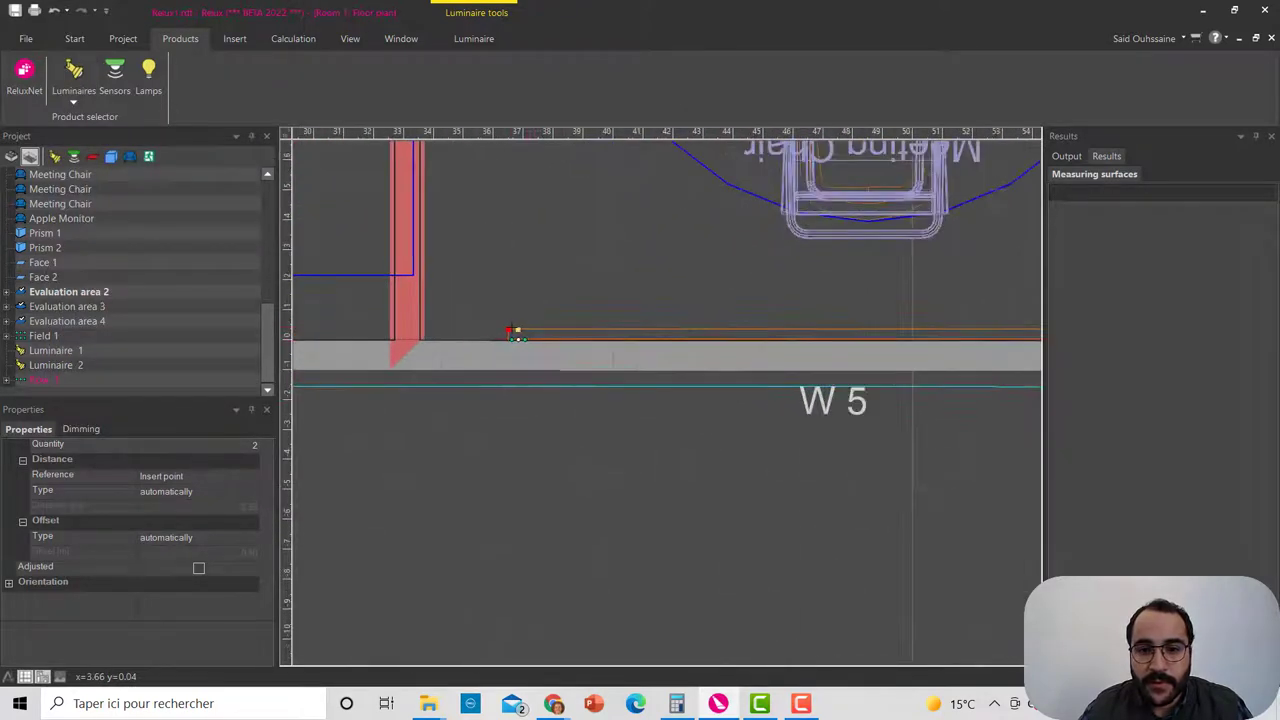
click(509, 328)
scroll(545, 341, down, 3)
scroll(700, 338, up, 3)
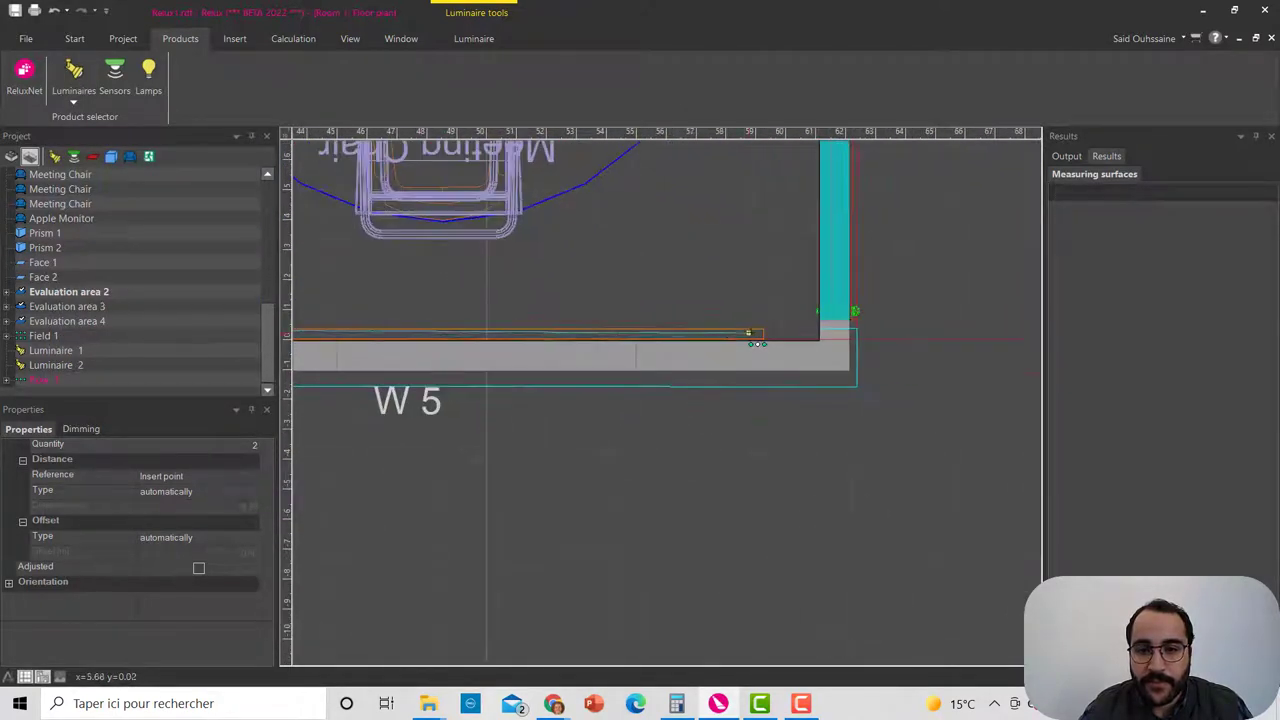
click(778, 322)
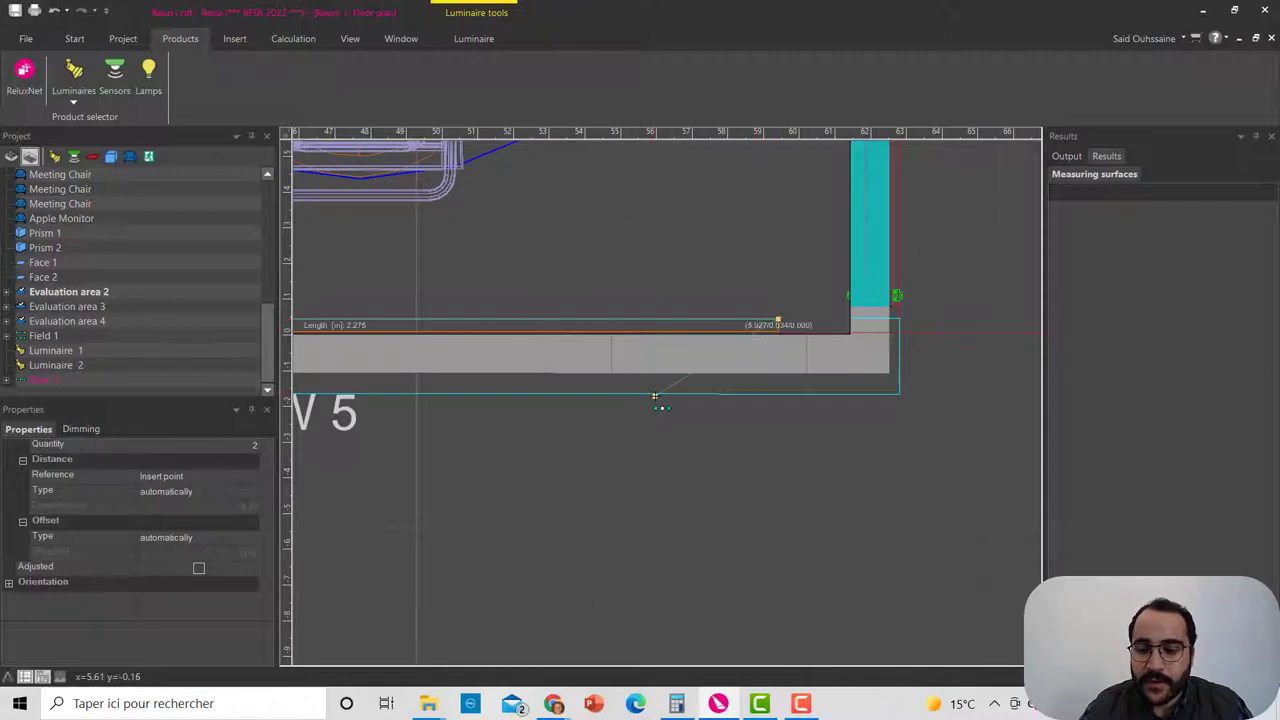
click(655, 397)
click(654, 394)
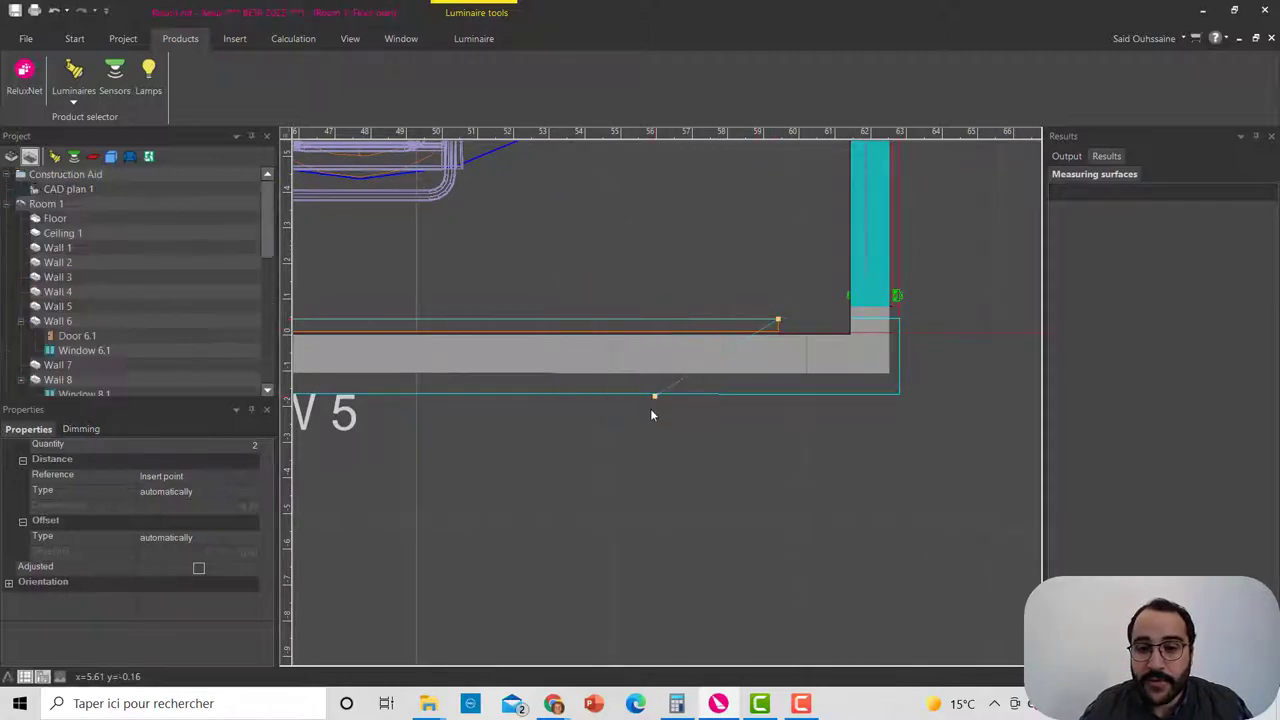
Step: Set the offset type of the three-luminaire row at wall W 5 to automatically
middle_drag(594, 418, 626, 403)
scroll(627, 403, down, 1)
scroll(175, 500, down, 1)
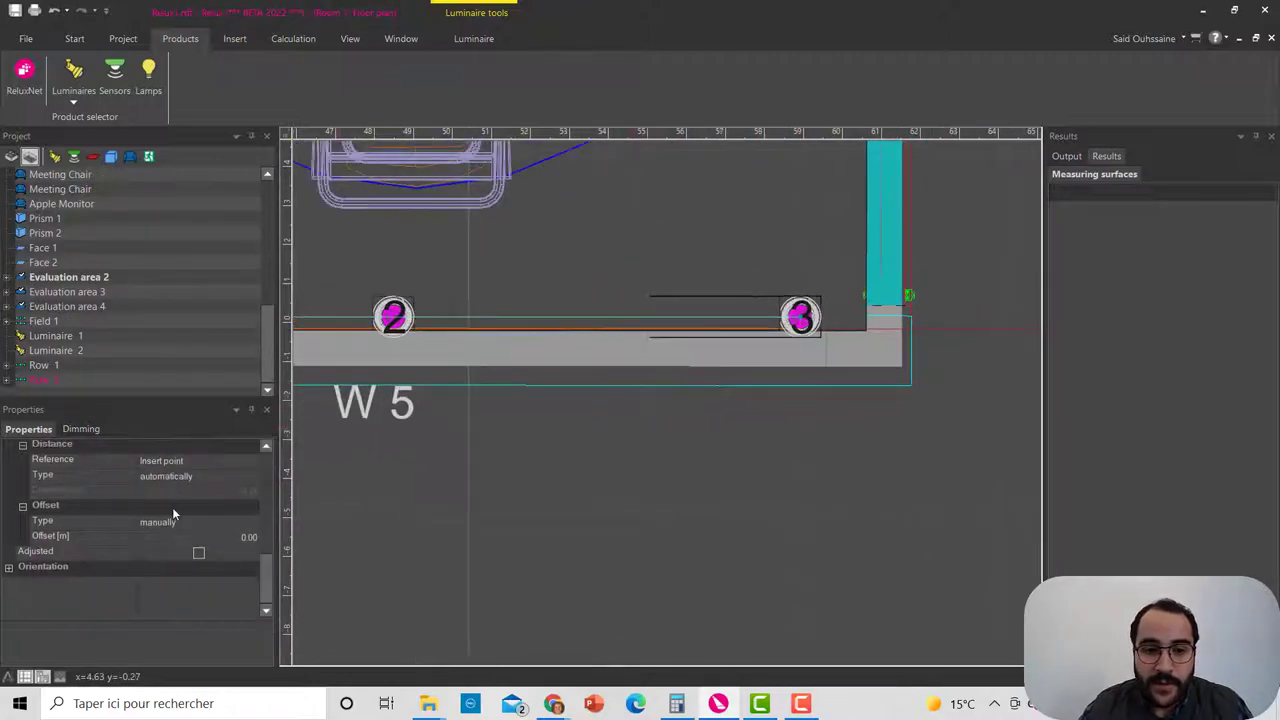
click(180, 522)
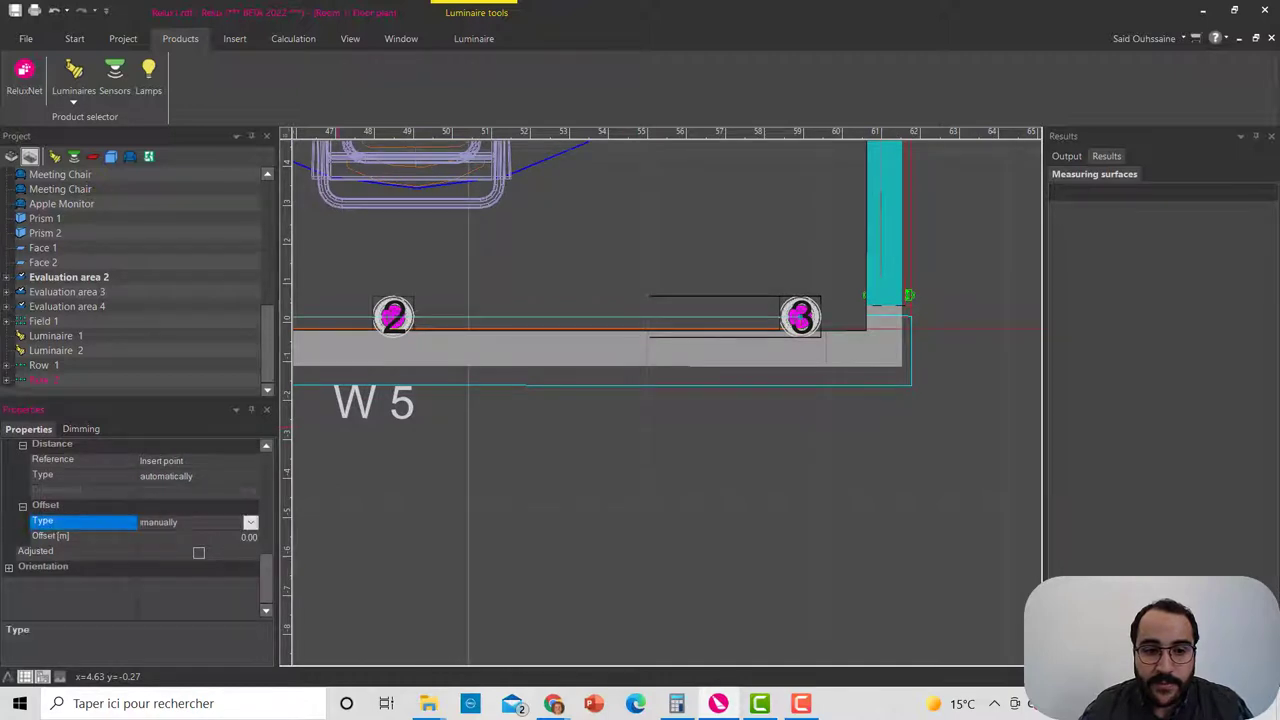
click(250, 522)
click(172, 540)
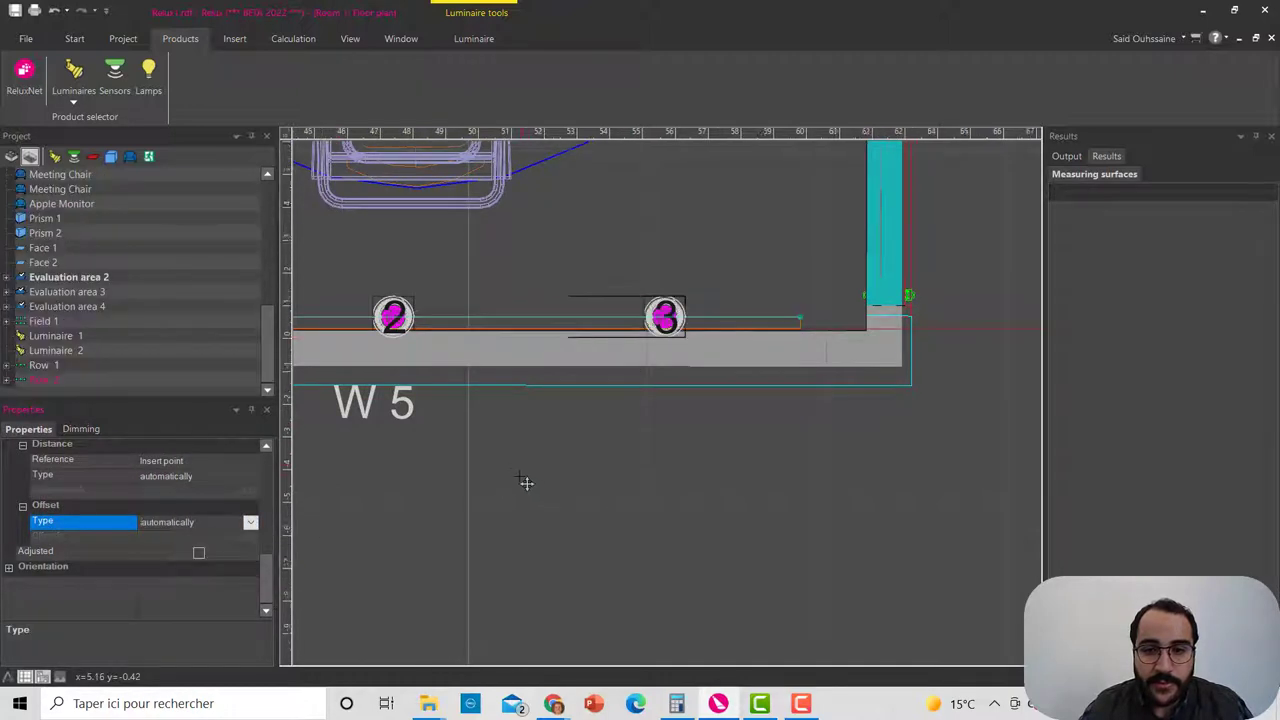
scroll(526, 483, down, 3)
middle_drag(529, 376, 538, 396)
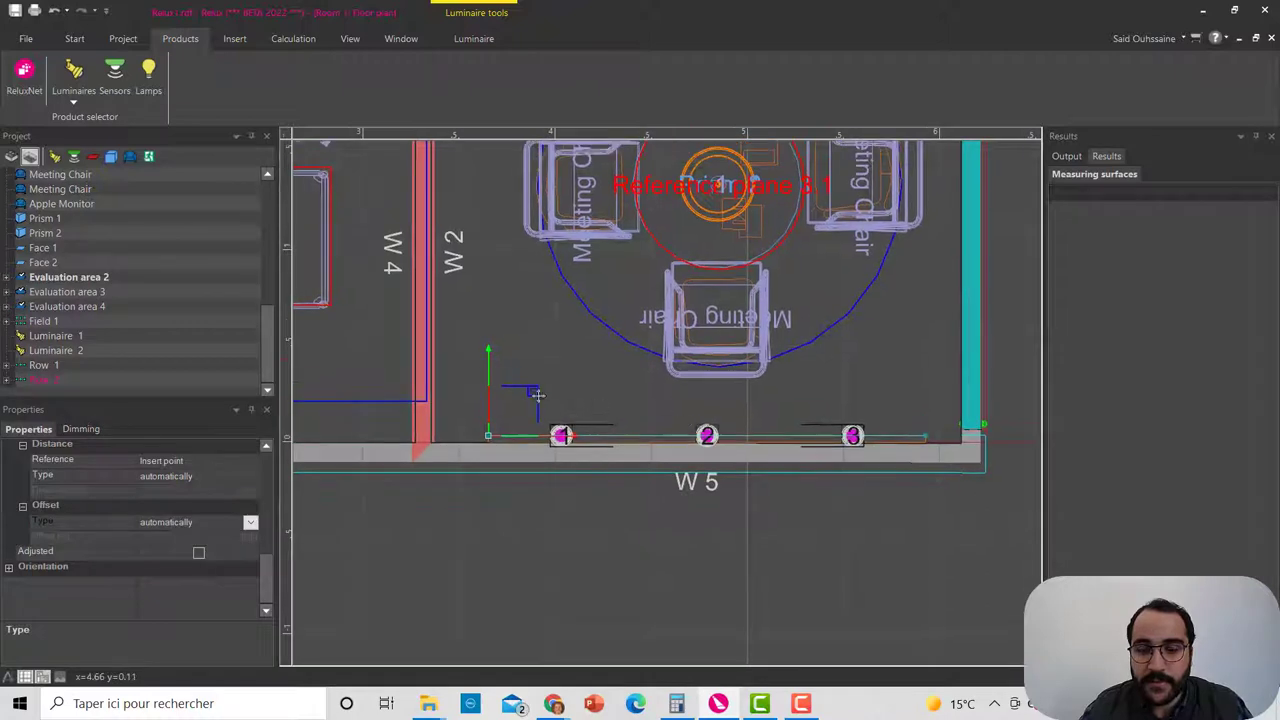
Step: Move the three-luminaire row away from wall W 5 toward the meeting table, to about 0.5 m from the wall
drag(490, 359, 495, 306)
middle_drag(503, 306, 588, 311)
scroll(588, 313, down, 1)
scroll(588, 314, down, 3)
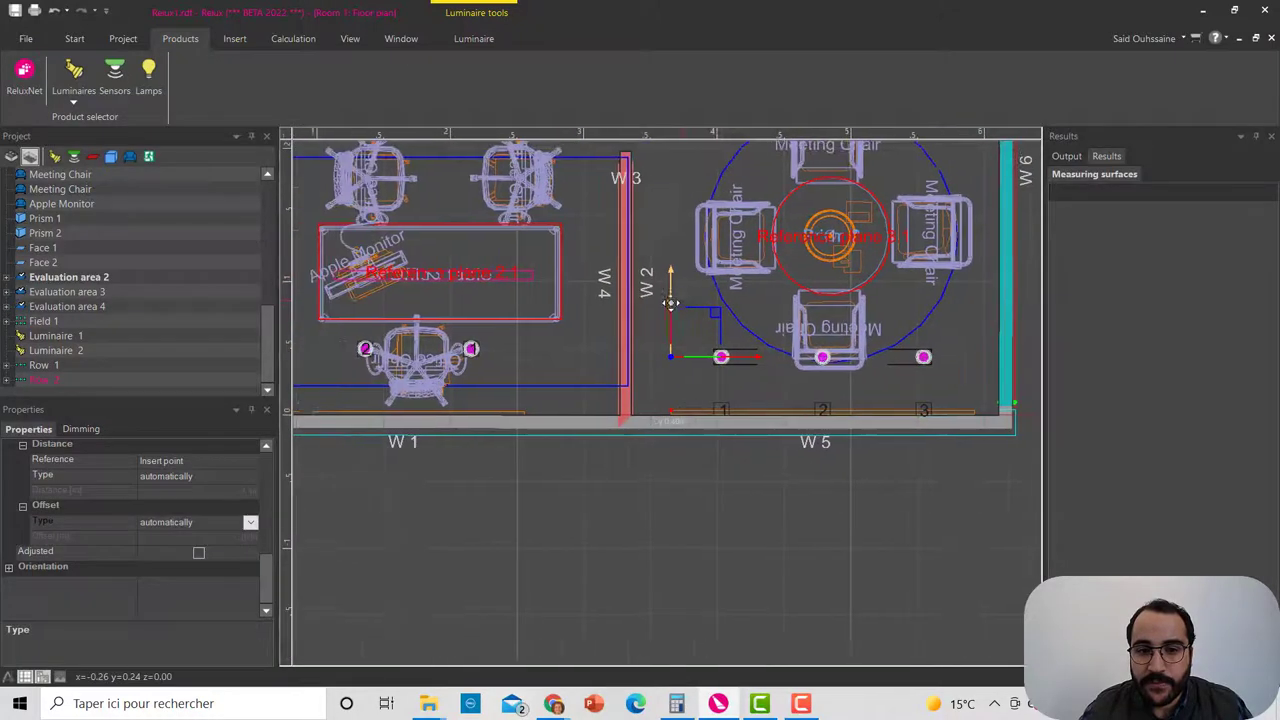
drag(670, 310, 671, 304)
scroll(669, 306, down, 2)
middle_drag(669, 306, 655, 345)
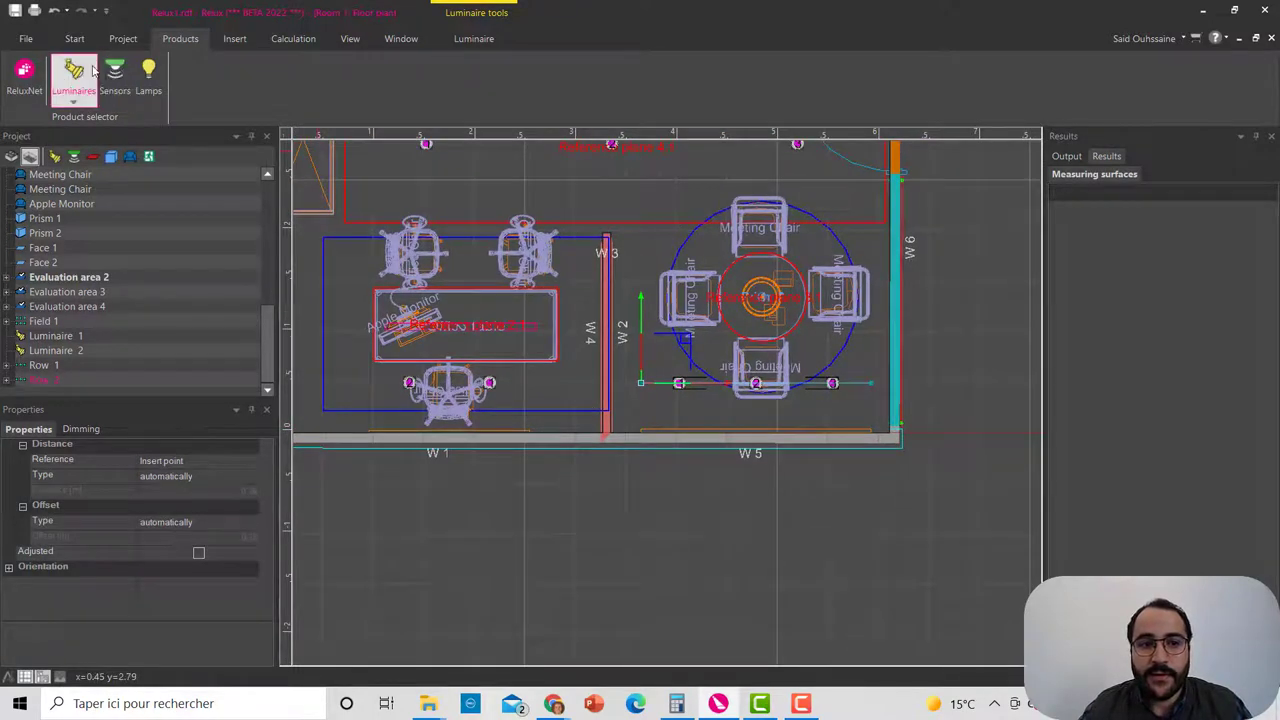
Step: Examine the recessed luminaire rows in front of the wall pictures in the 3D view
click(74, 38)
click(102, 75)
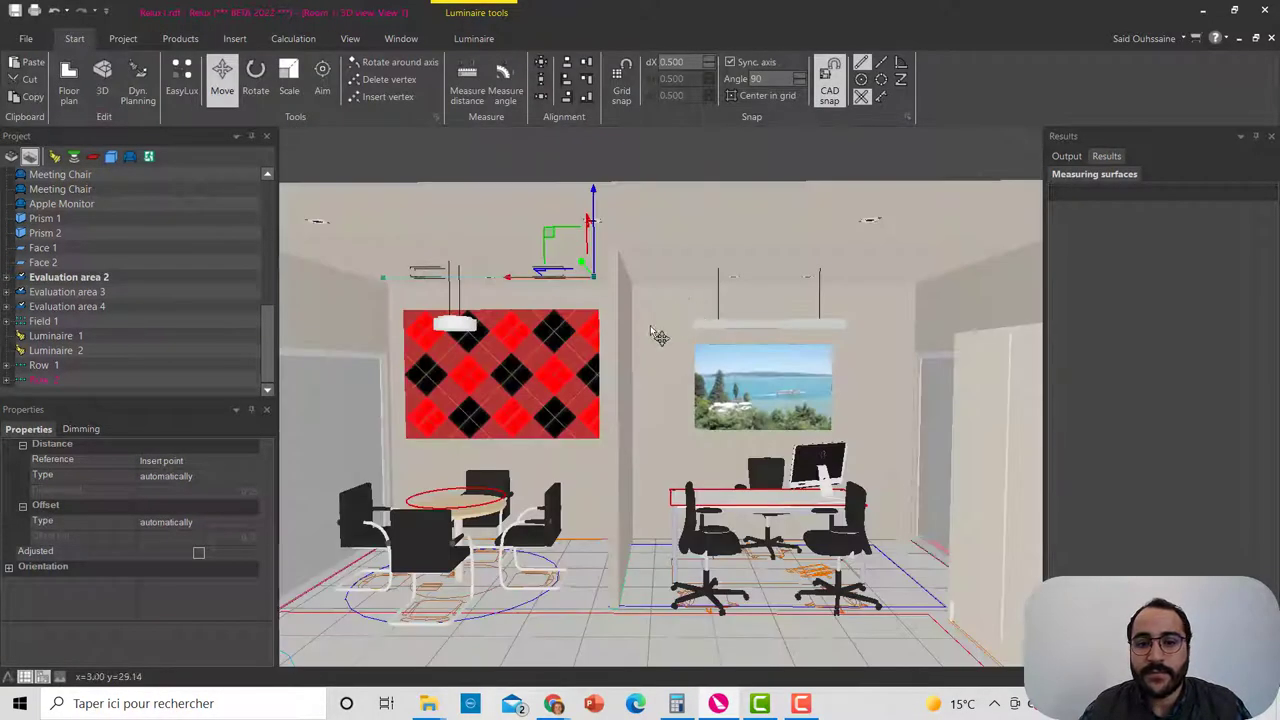
scroll(650, 332, down, 2)
middle_drag(612, 318, 726, 320)
scroll(420, 266, up, 1)
click(420, 266)
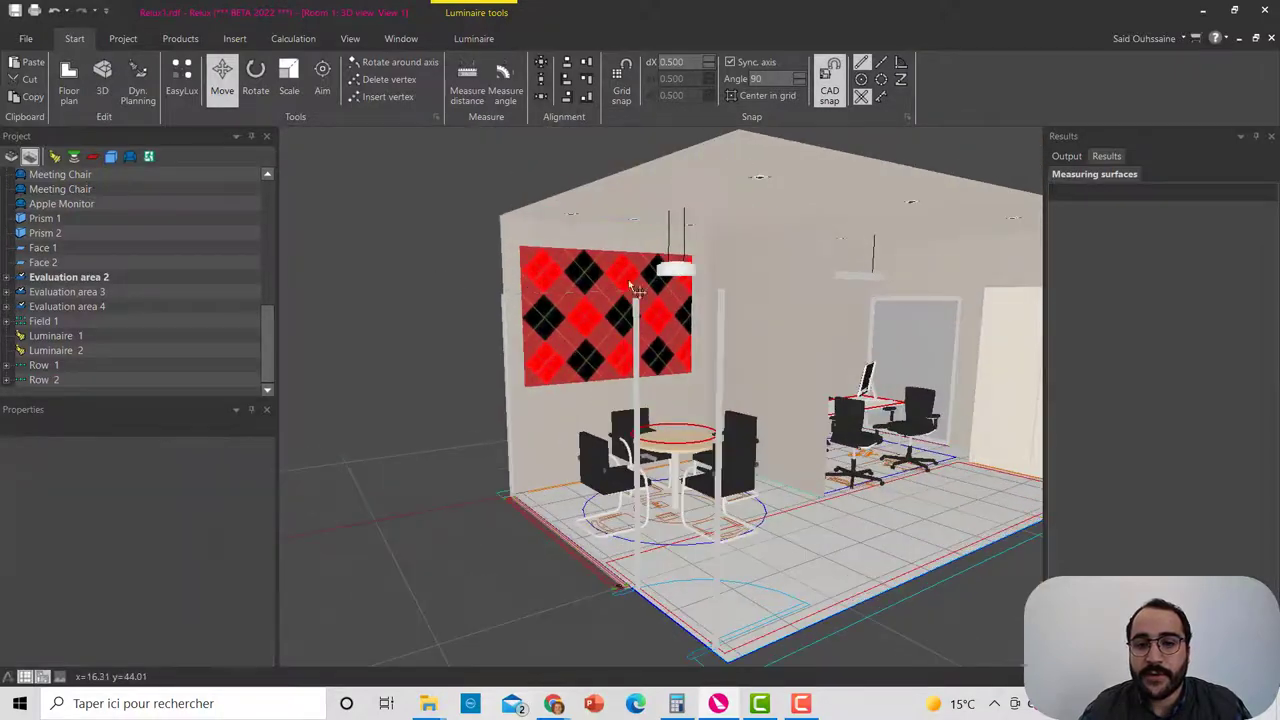
Step: Display the aiming arrows of the luminaires in the 3D view
scroll(653, 263, up, 5)
scroll(620, 268, down, 2)
middle_drag(634, 277, 581, 249)
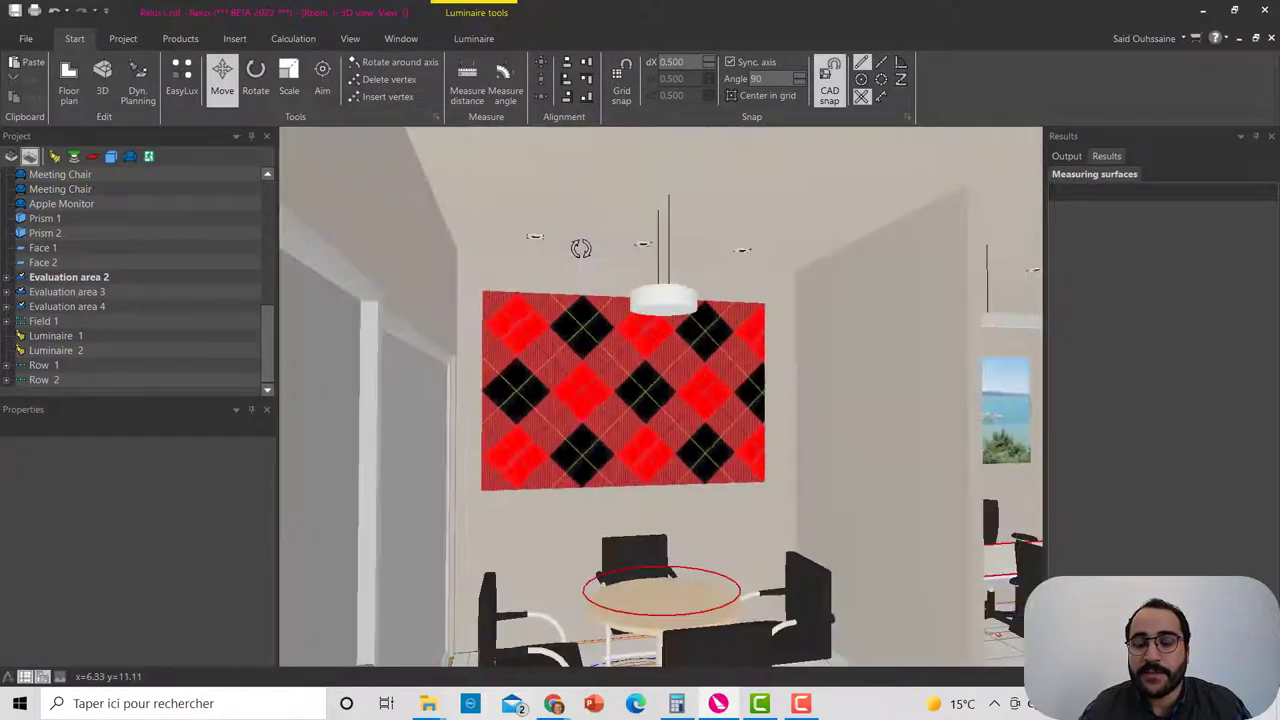
scroll(744, 247, up, 3)
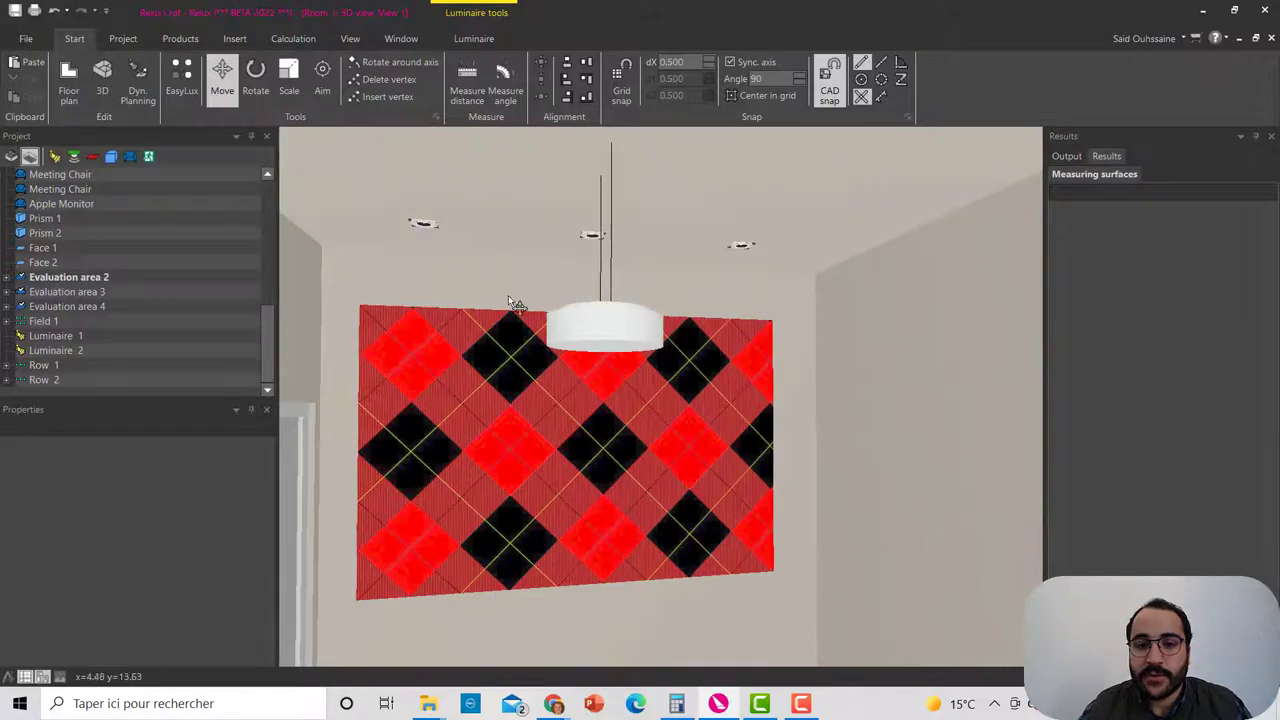
middle_drag(514, 300, 705, 366)
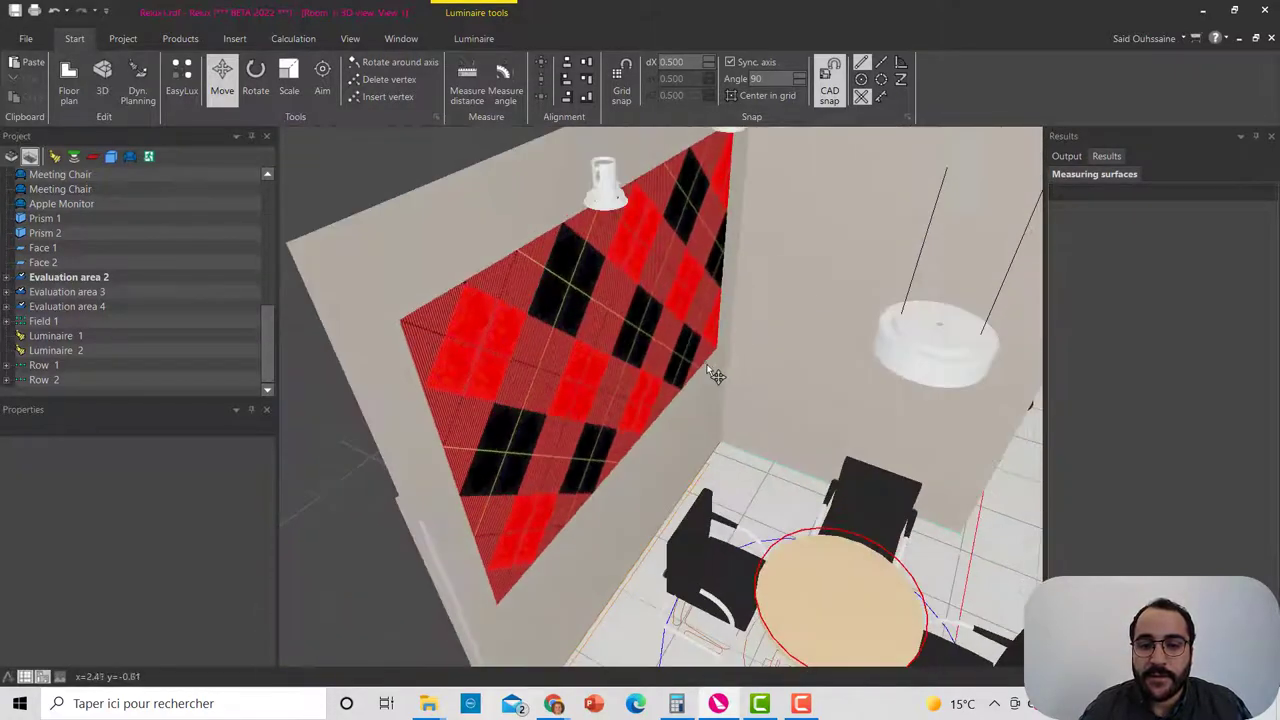
scroll(710, 515, down, 2)
middle_drag(717, 524, 680, 517)
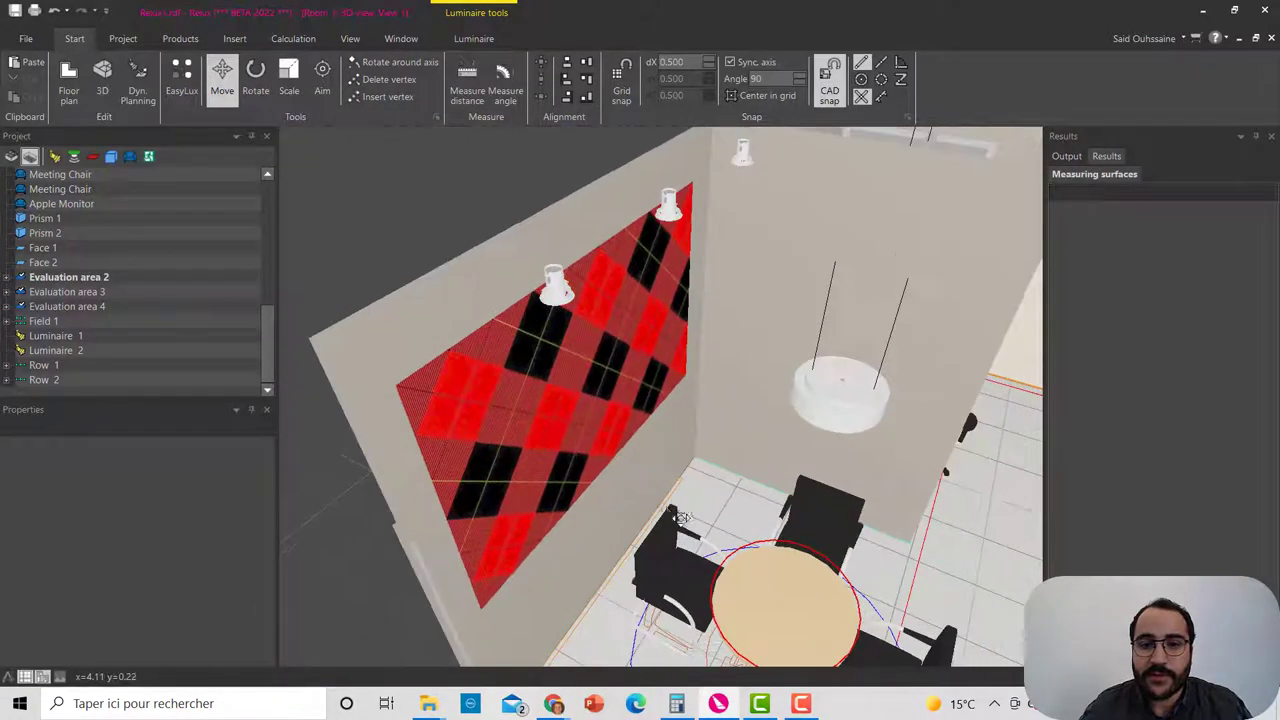
click(468, 40)
click(96, 78)
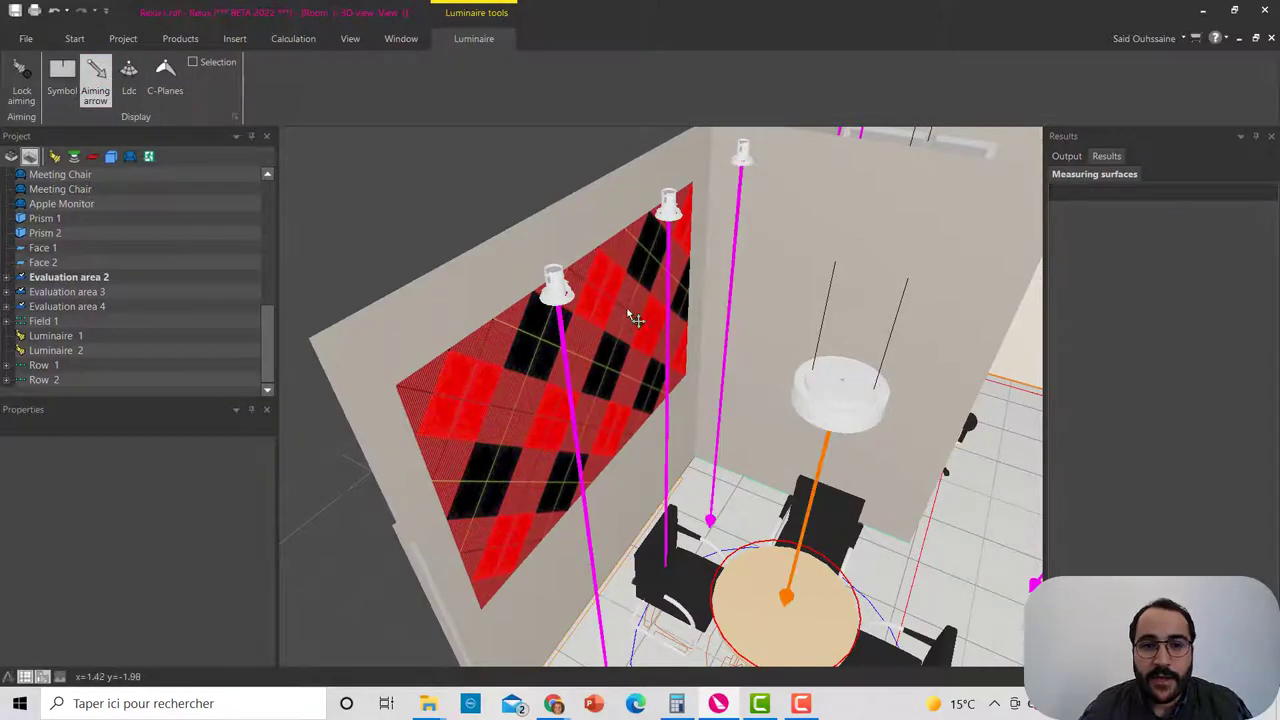
Step: Examine where the recessed luminaires' aiming arrows point relative to the two wall pictures, the meeting table and the desk
scroll(628, 311, down, 5)
middle_drag(610, 337, 694, 303)
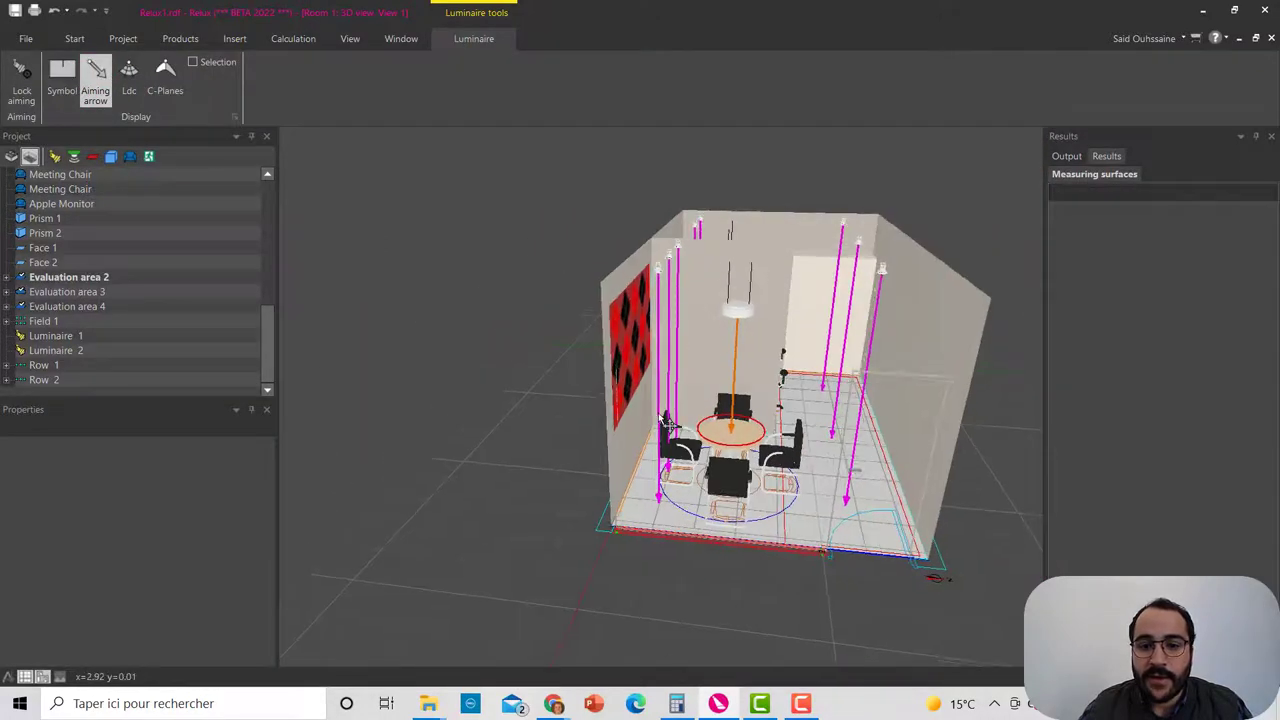
scroll(678, 430, up, 5)
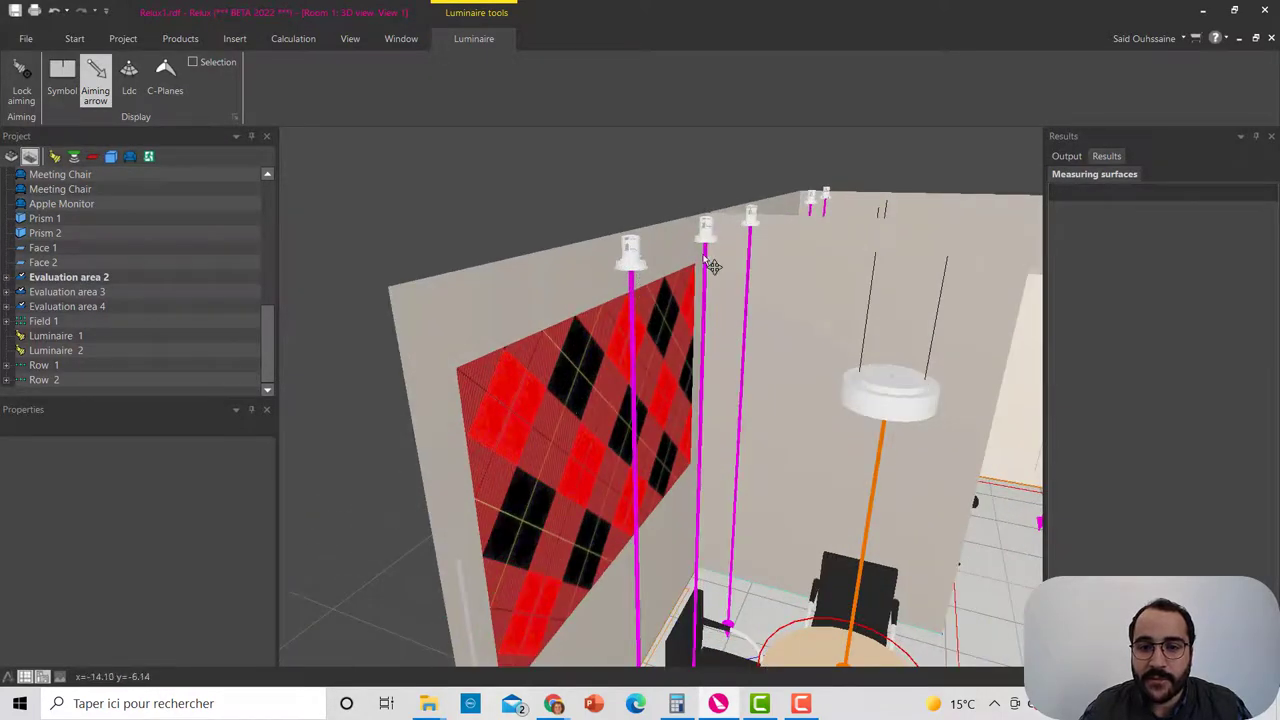
scroll(706, 340, down, 4)
middle_drag(706, 340, 983, 263)
scroll(870, 247, up, 3)
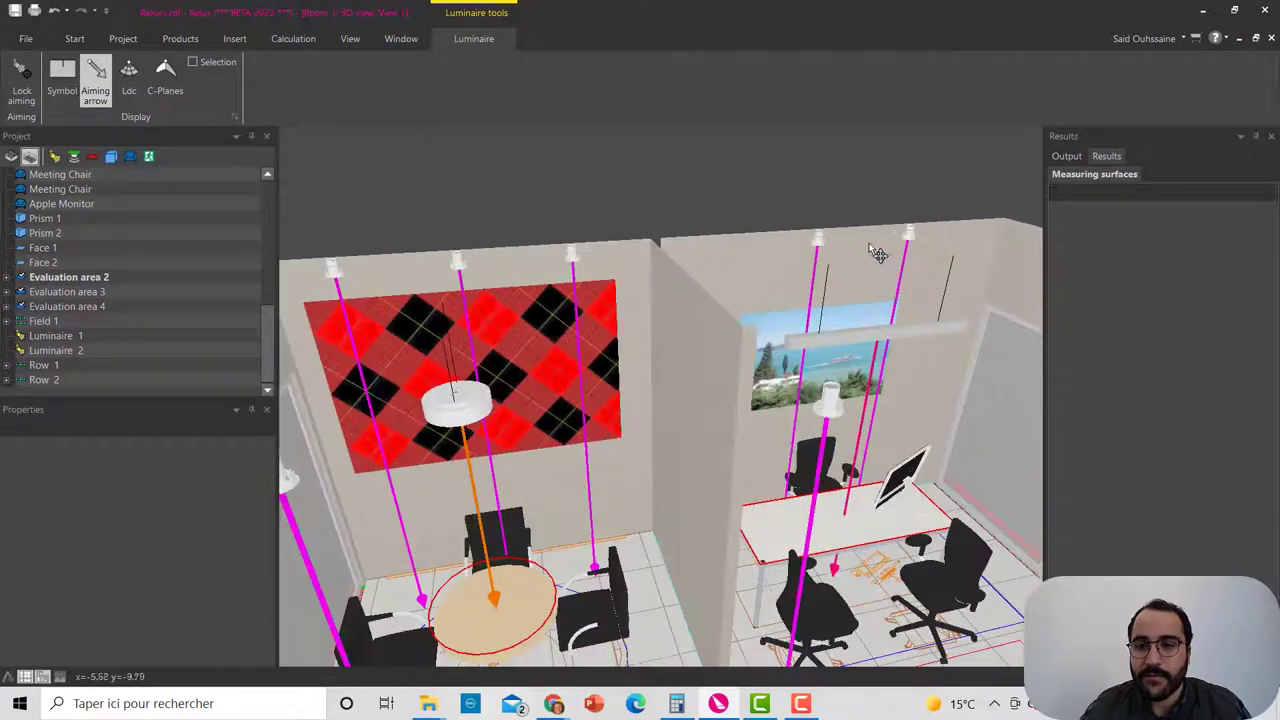
drag(690, 286, 406, 244)
drag(497, 318, 507, 290)
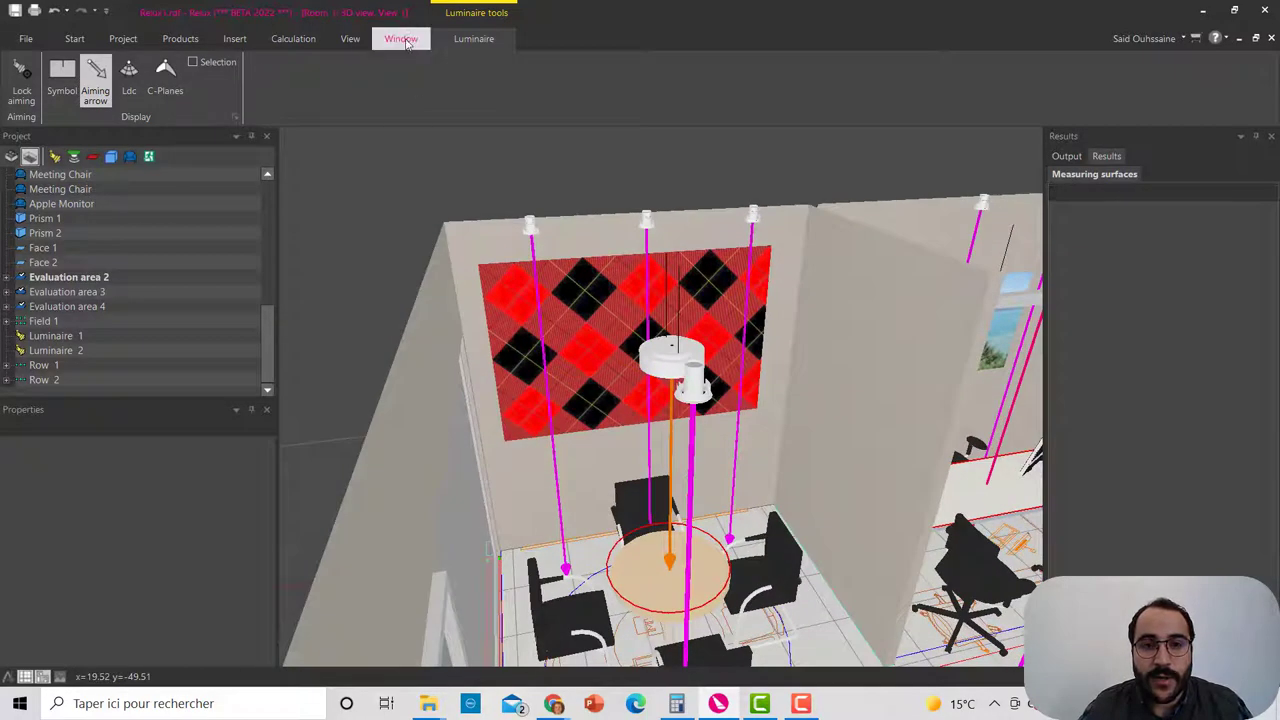
Step: Break the group of Row 1, the luminaire row in front of the landscape picture, into individual luminaires
click(74, 38)
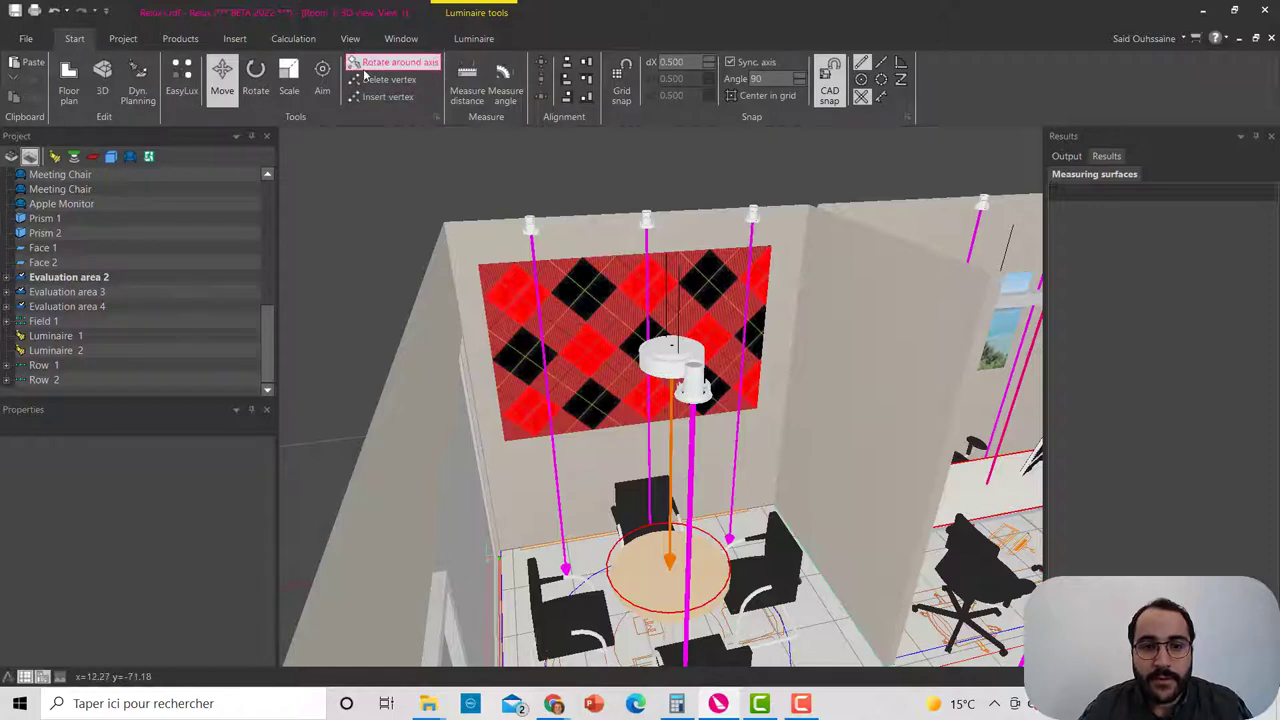
click(40, 366)
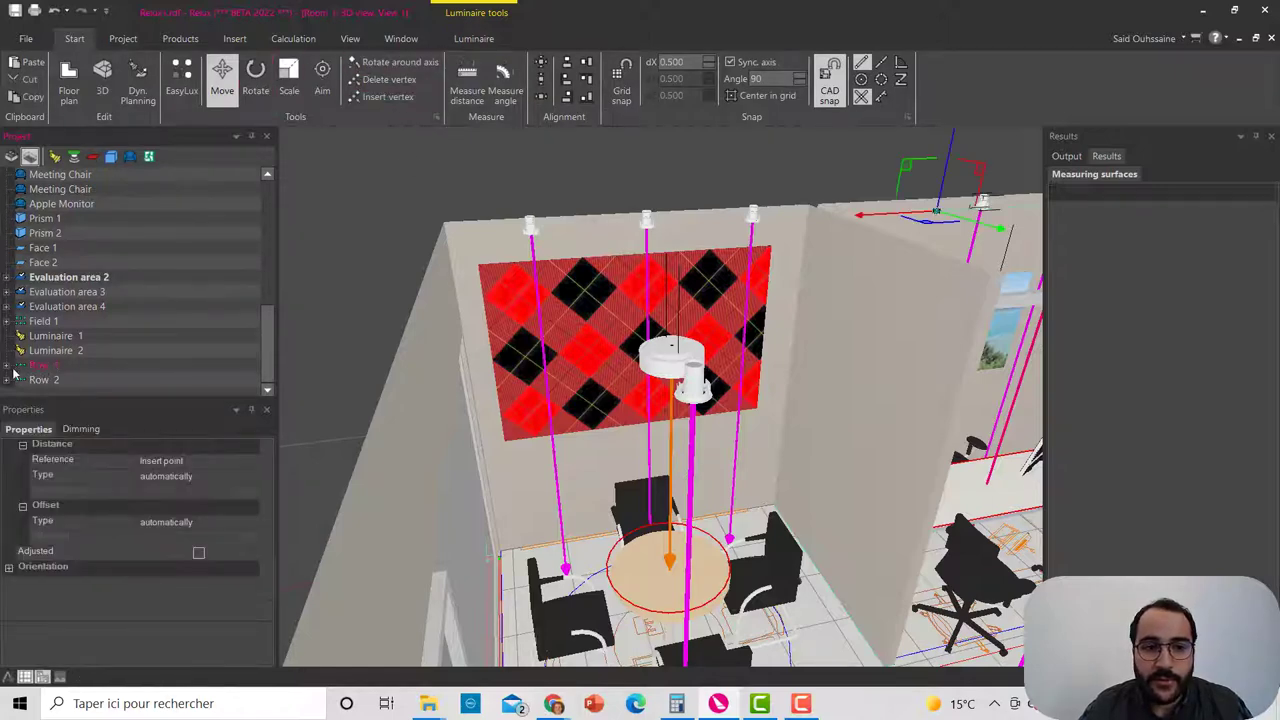
right_click(45, 370)
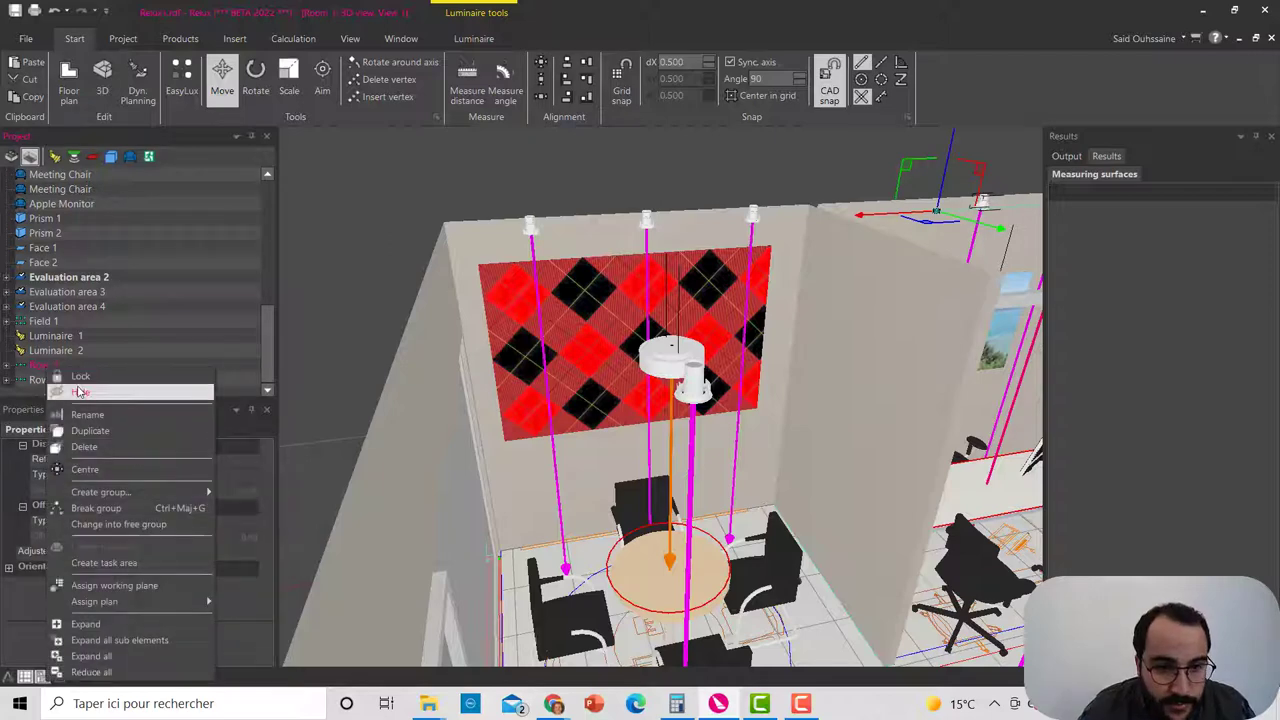
click(128, 508)
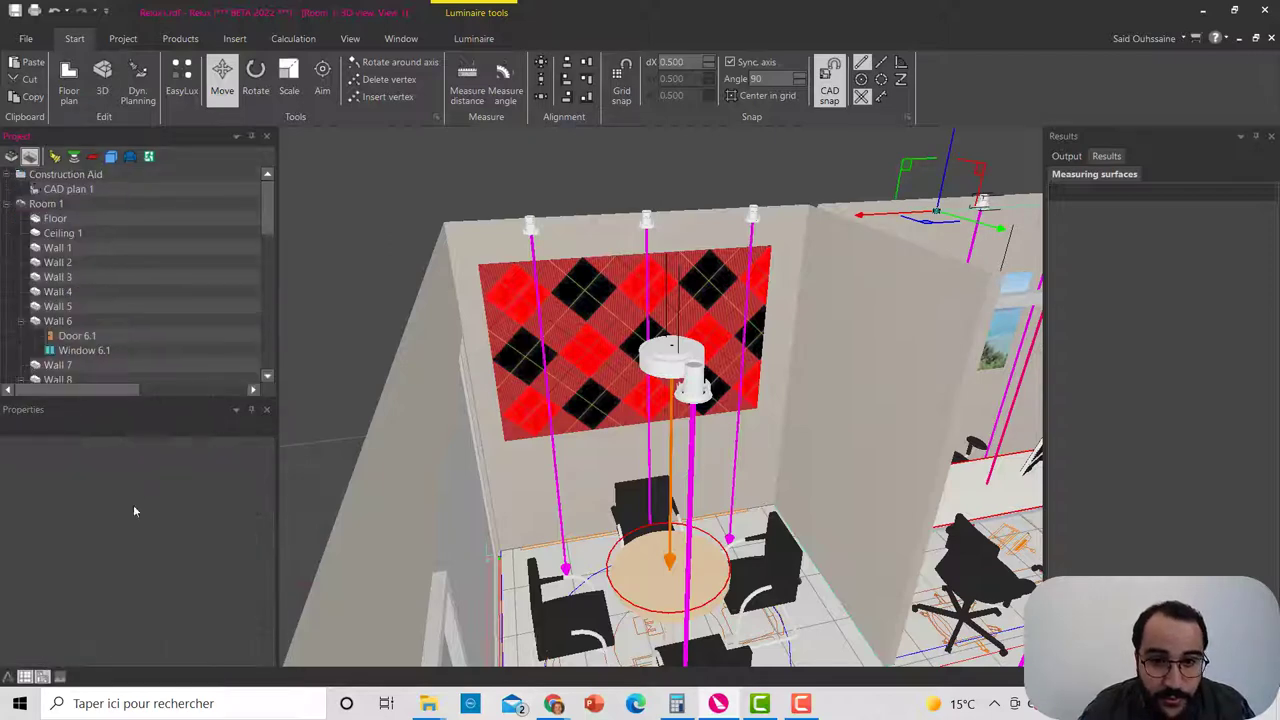
Step: Check in the 3D view which fittings the project entries Luminaire 1, Luminaire 2, Field 1 and Row 2 represent
scroll(100, 366, down, 10)
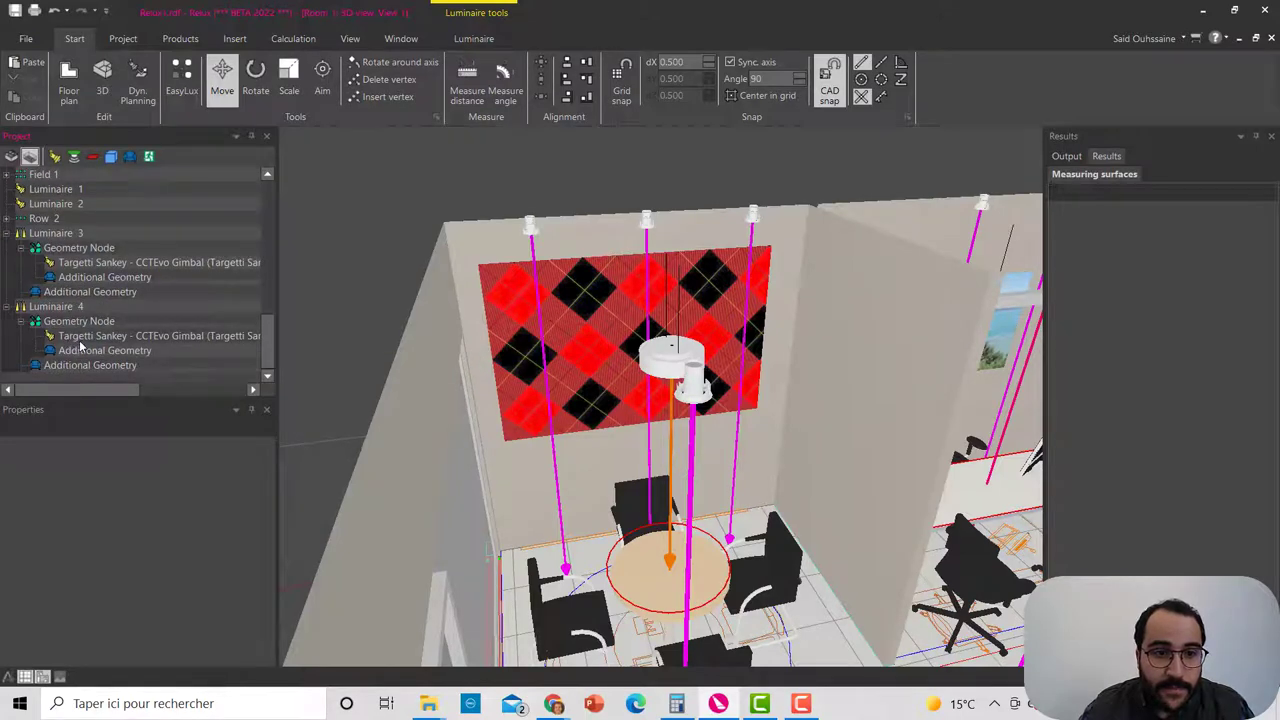
click(57, 191)
middle_drag(563, 334, 423, 320)
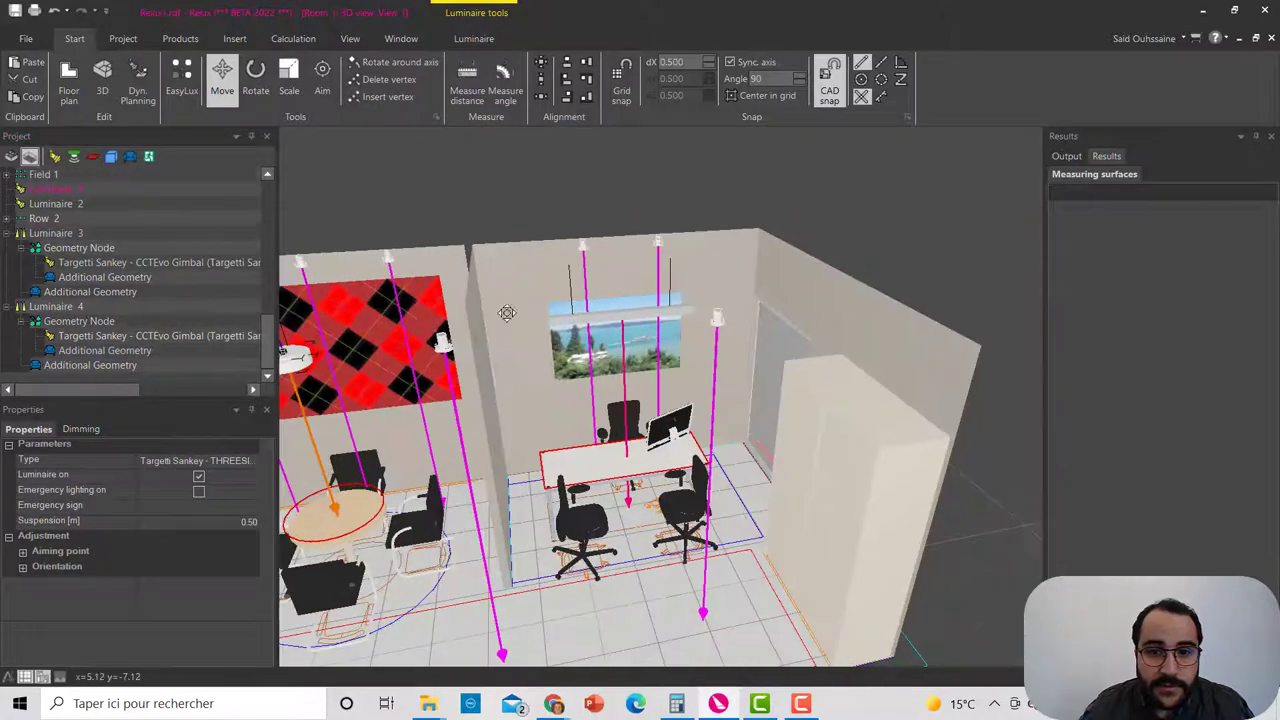
middle_drag(507, 313, 555, 316)
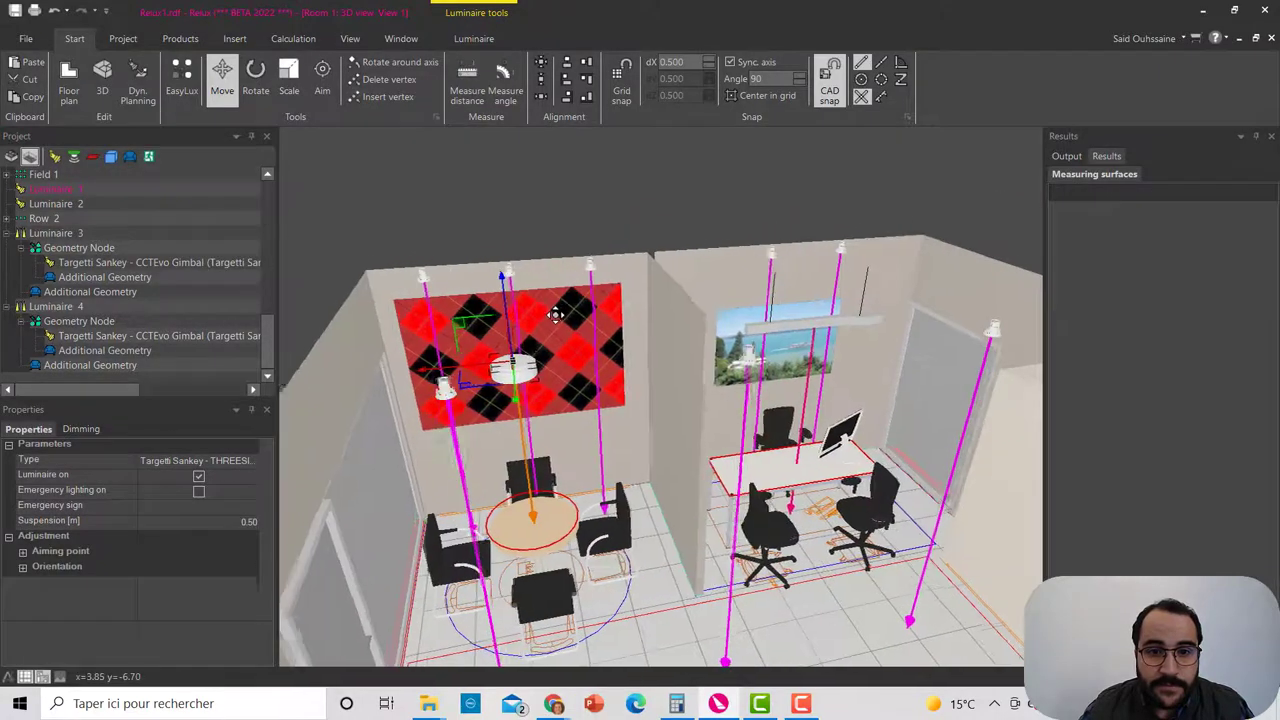
click(57, 207)
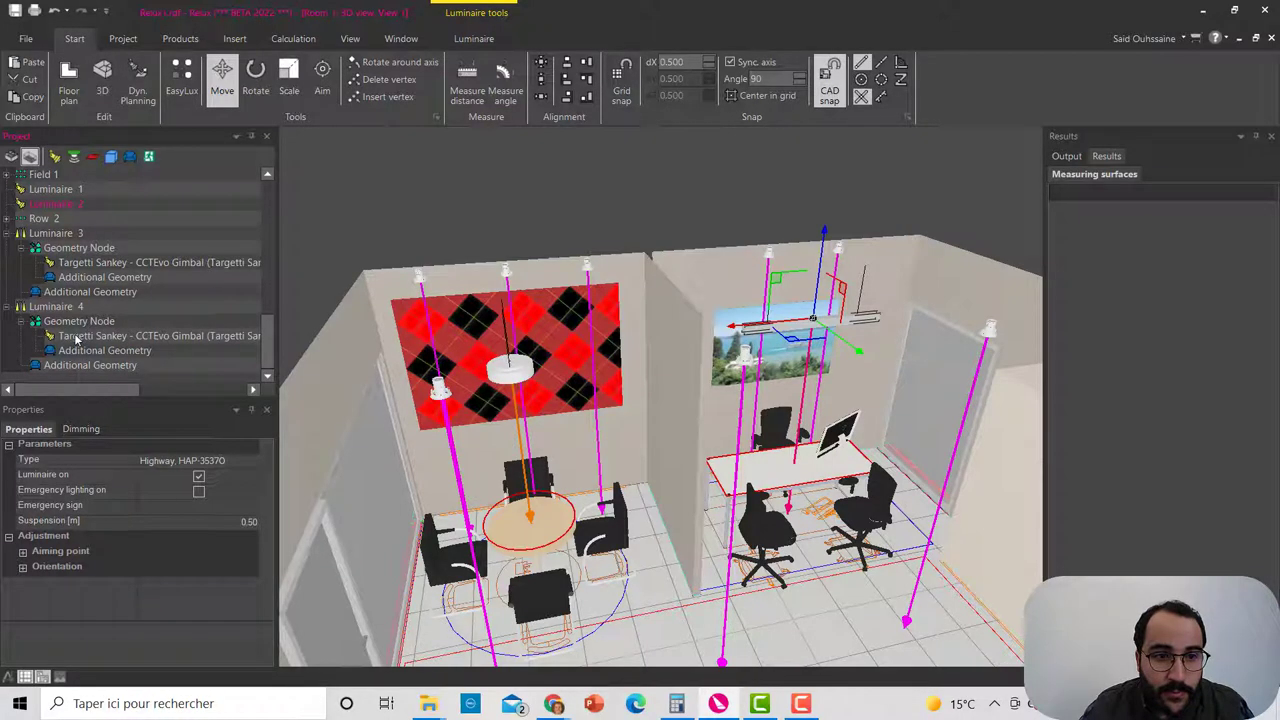
scroll(76, 340, up, 1)
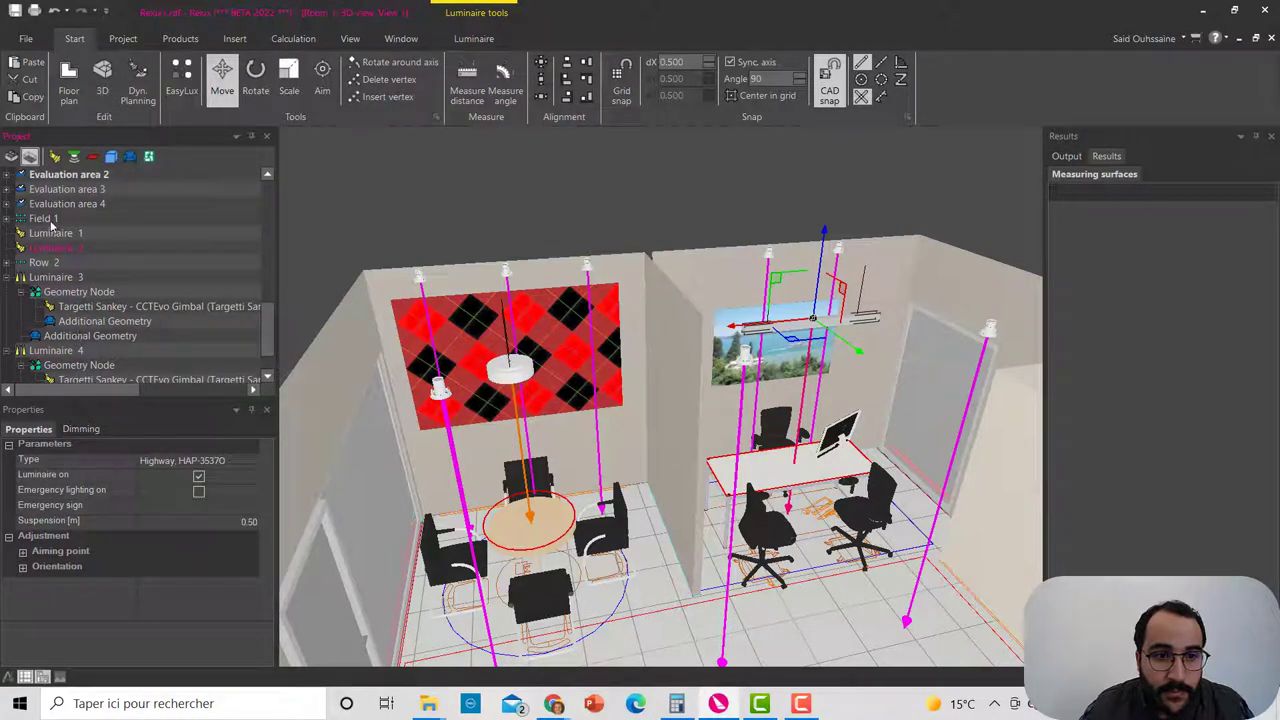
click(50, 221)
click(53, 234)
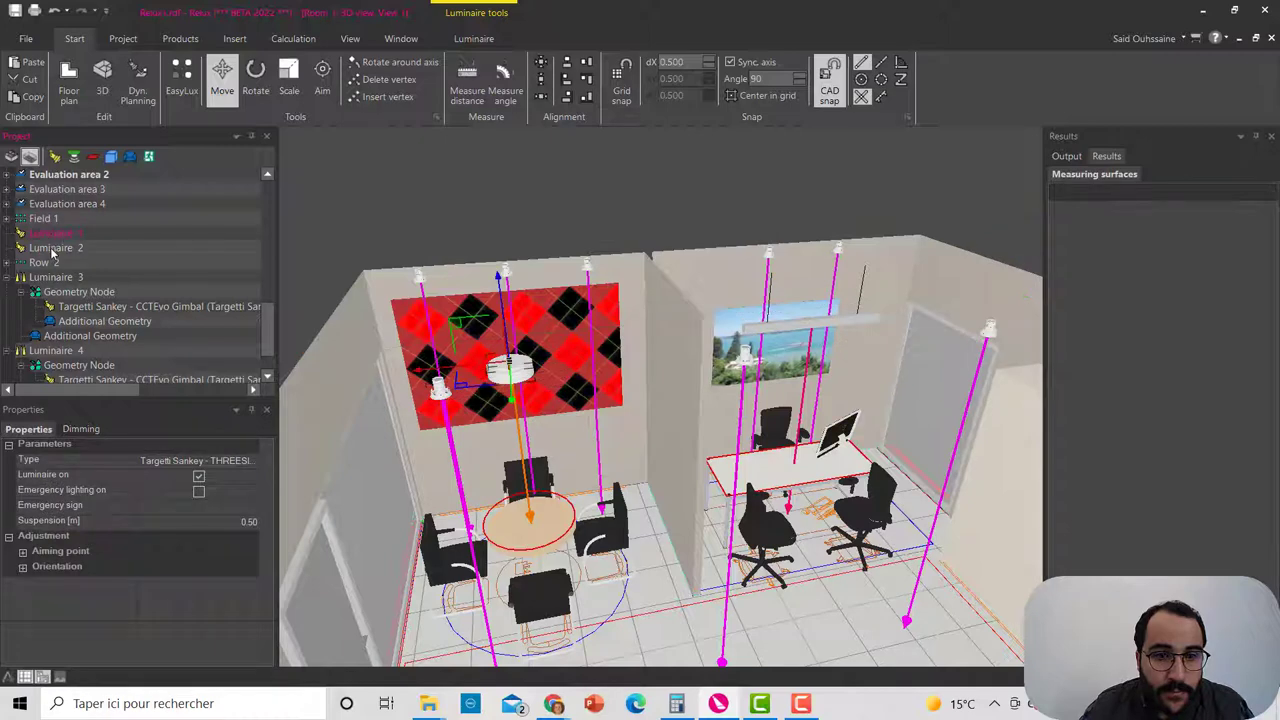
click(50, 263)
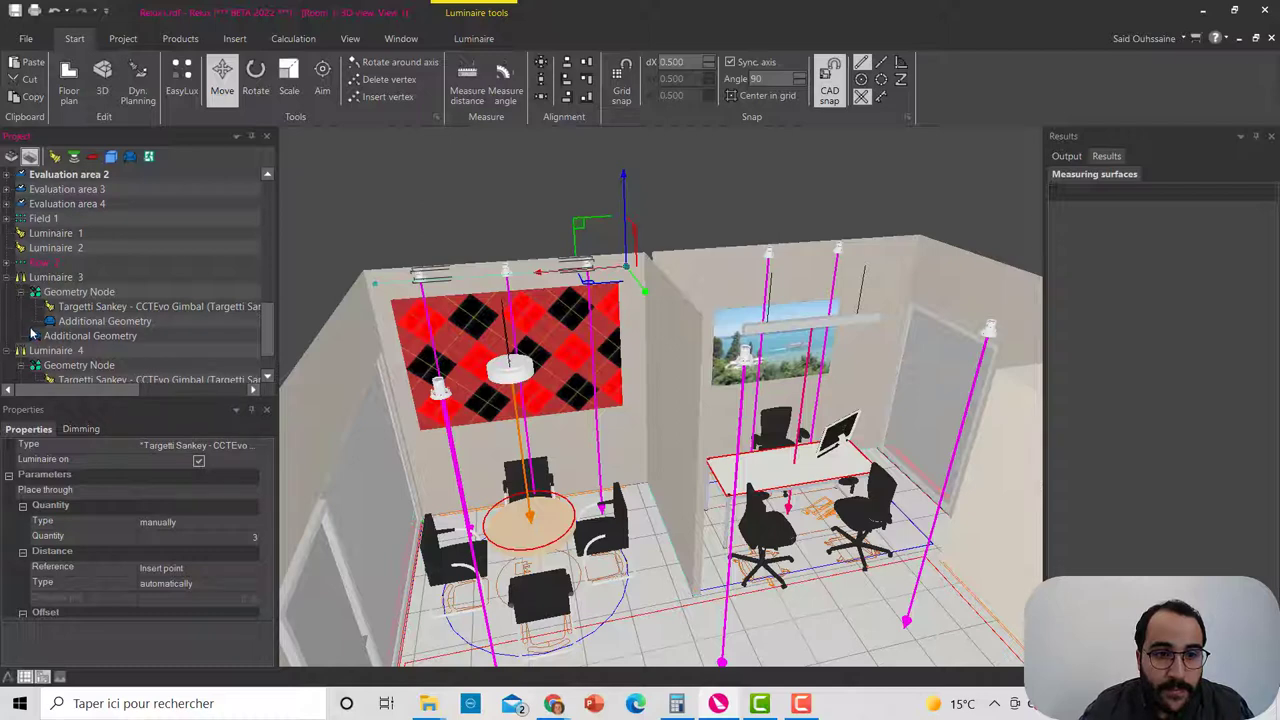
Step: Locate Luminaire 3 and Luminaire 4 from the ungrouped row in the 3D view
scroll(31, 334, down, 1)
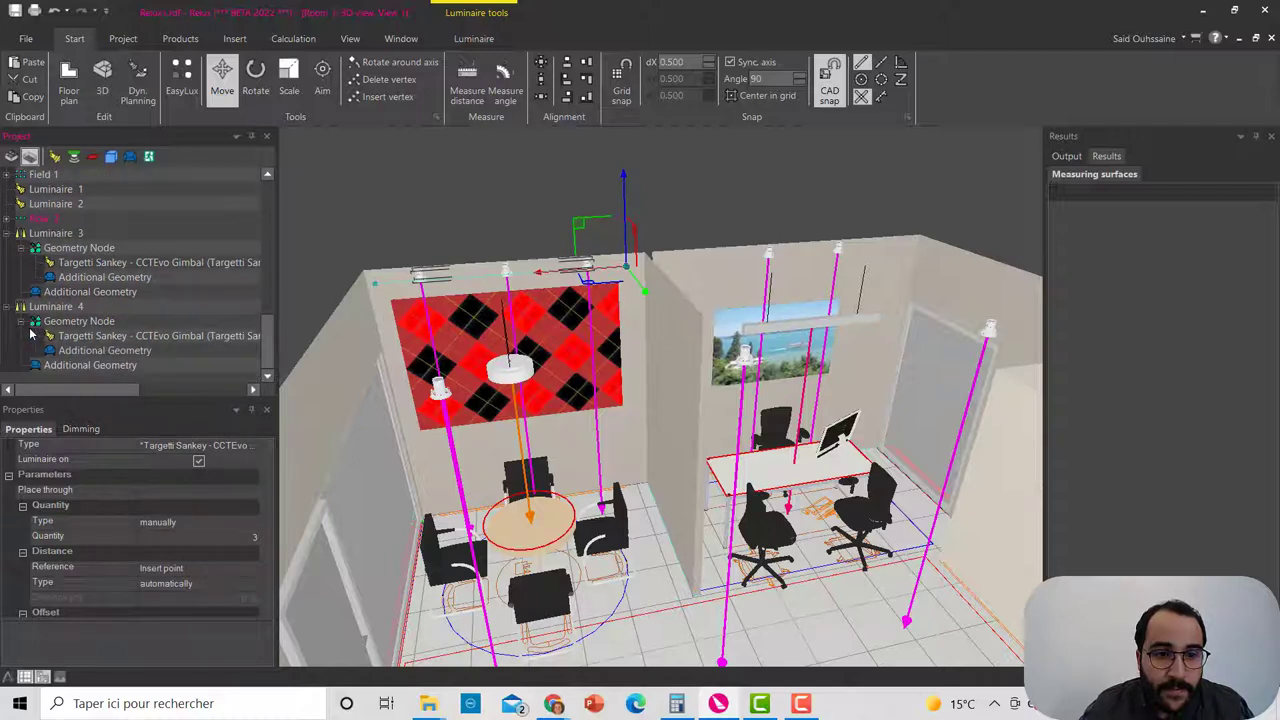
click(33, 236)
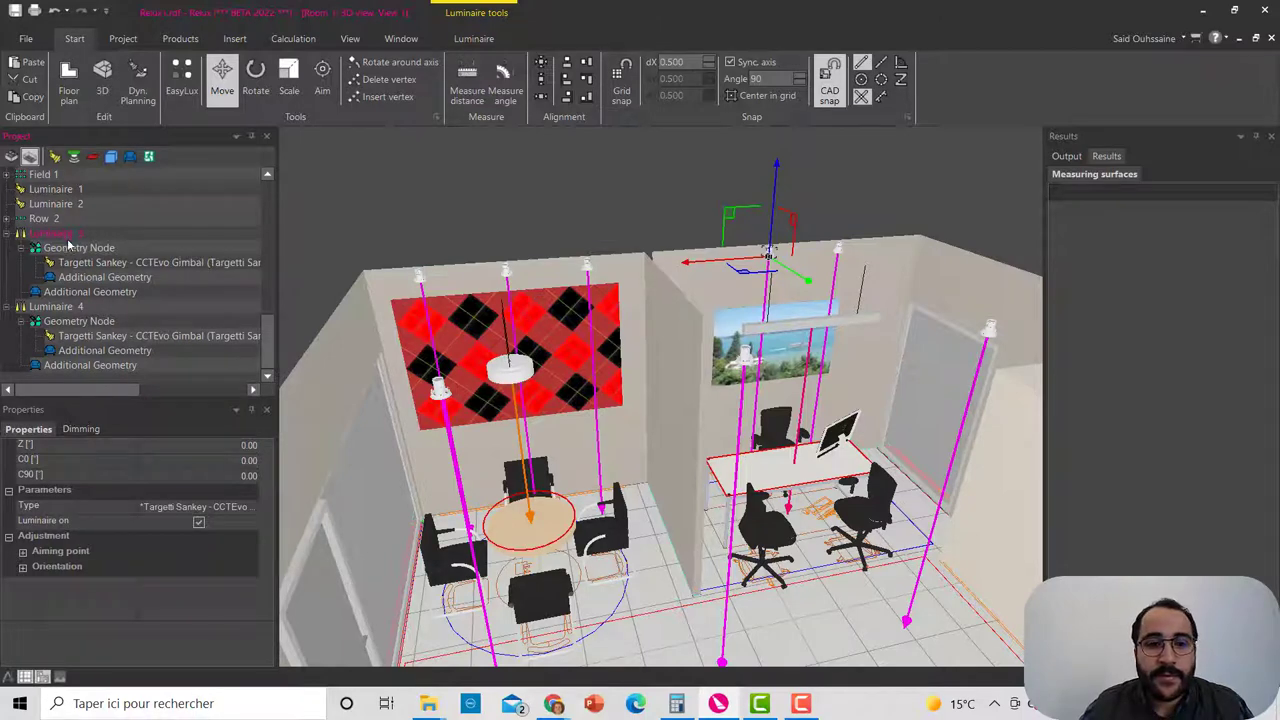
click(72, 266)
click(58, 235)
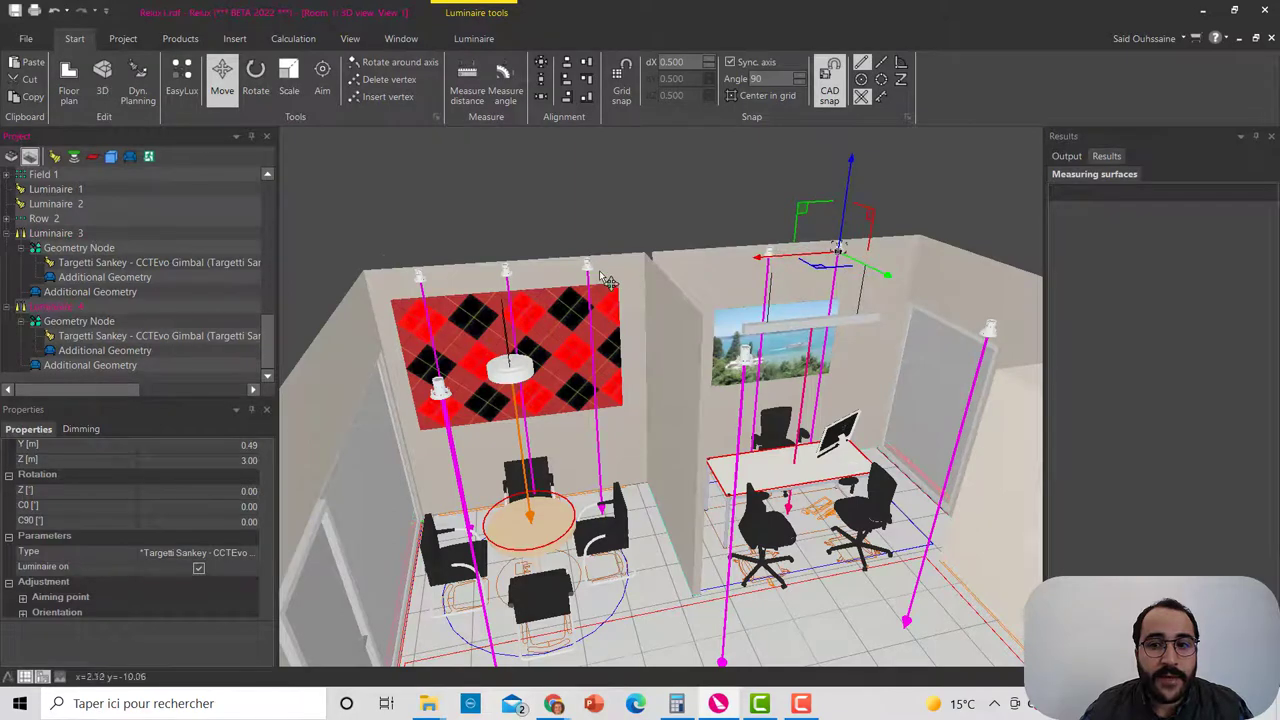
Step: Examine Luminaire 4 and Luminaire 3 and their aiming arrows up close in front of the landscape picture
right_drag(609, 280, 500, 285)
middle_drag(810, 280, 650, 295)
scroll(650, 300, up, 6)
right_drag(651, 306, 557, 250)
scroll(90, 301, up, 1)
scroll(80, 298, down, 1)
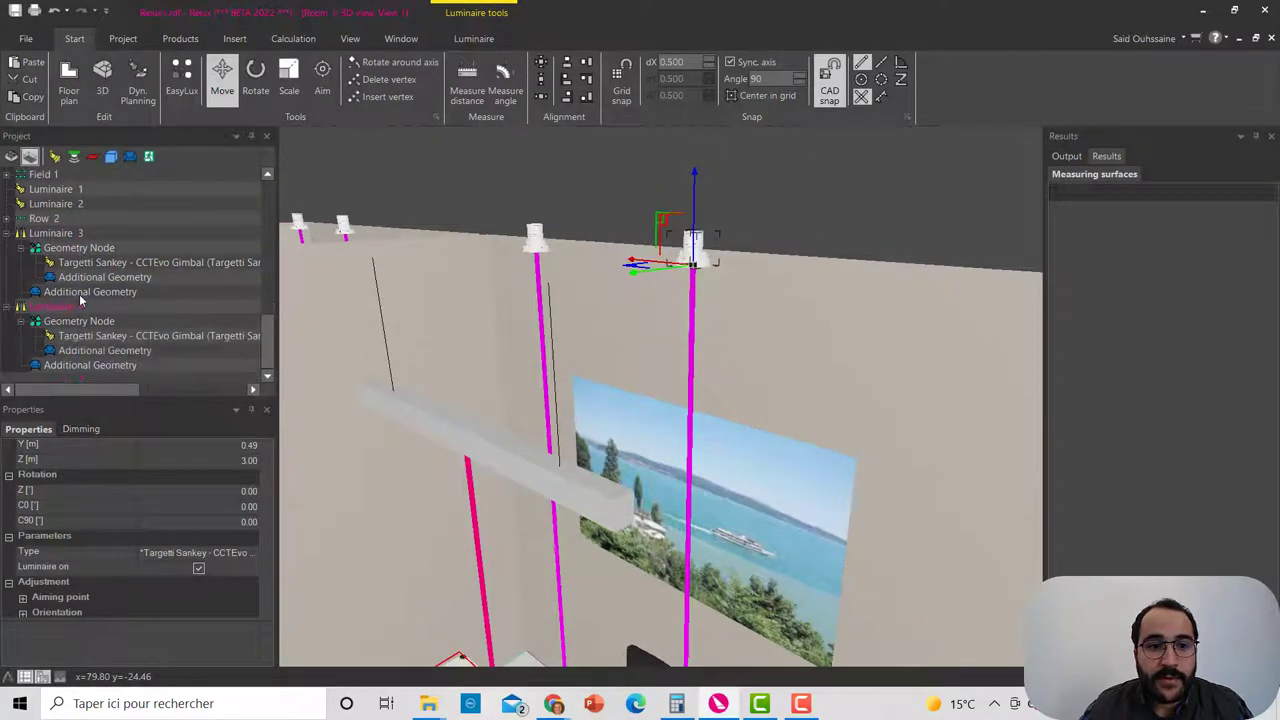
click(55, 233)
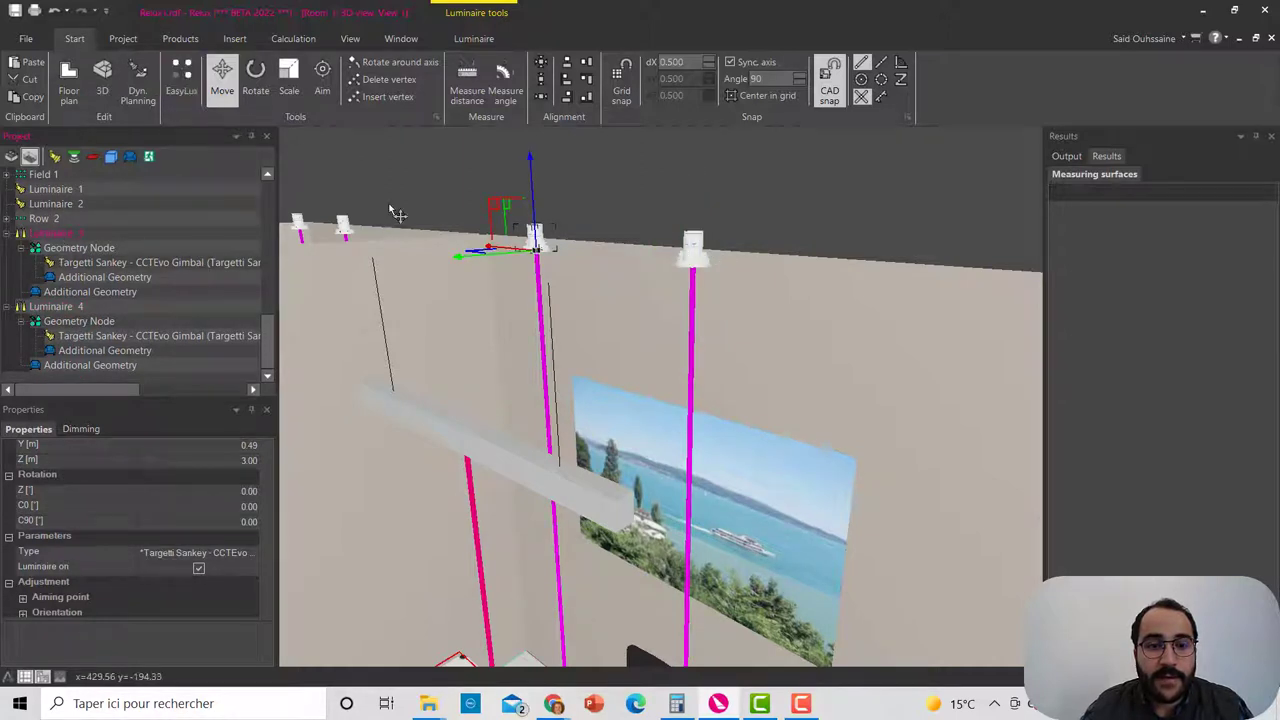
middle_drag(598, 262, 440, 334)
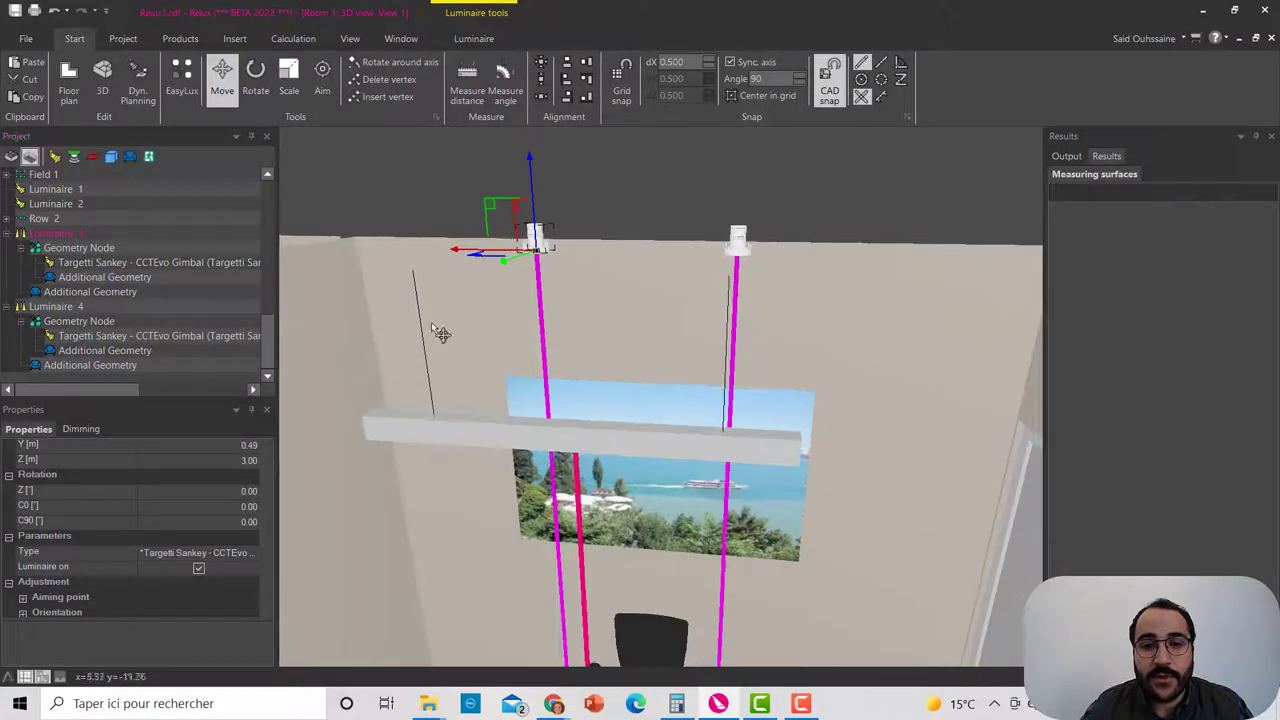
click(323, 68)
middle_drag(620, 286, 576, 213)
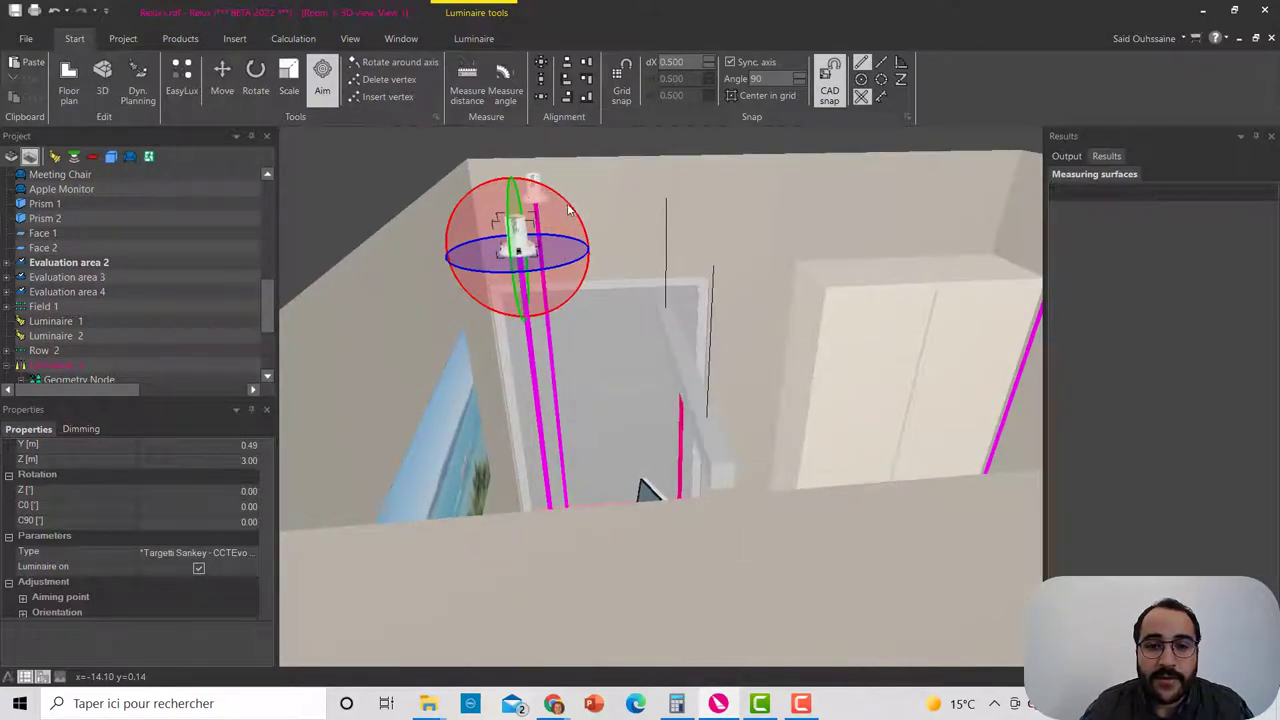
click(537, 189)
key(Escape)
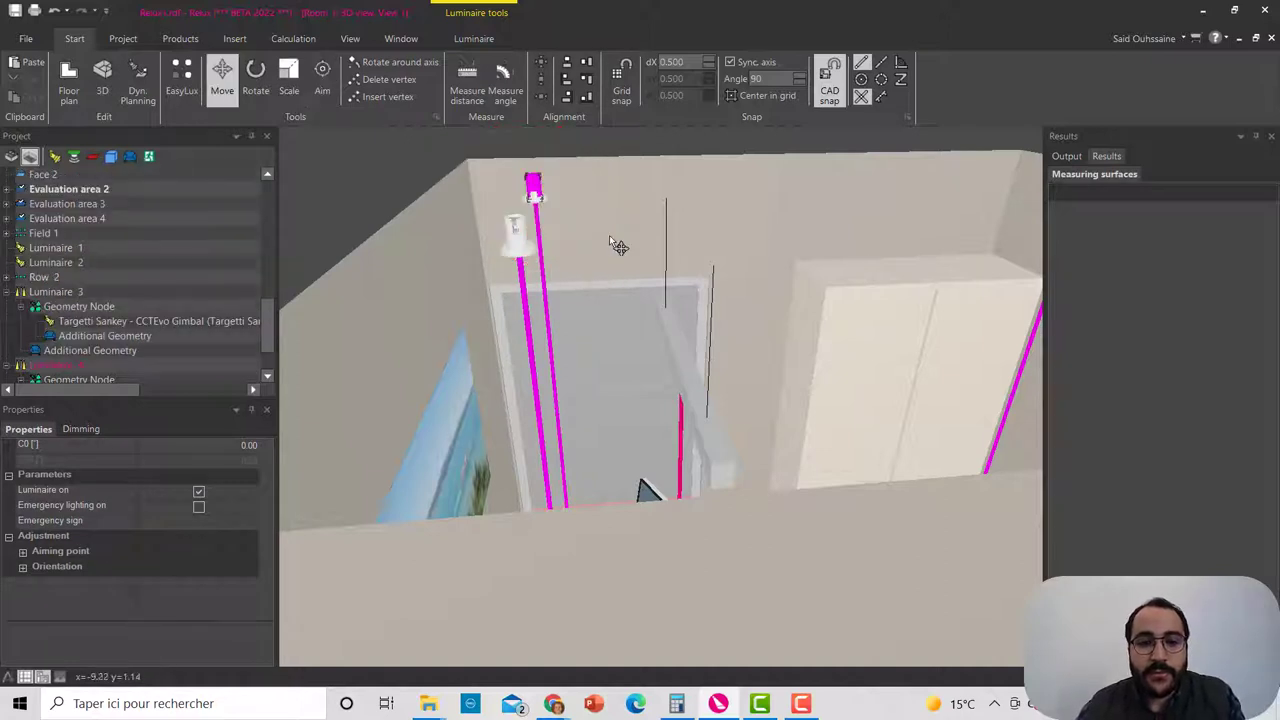
Step: Try to aim the light head of Luminaire 4 by rotating it to a C0 angle of about 81°
middle_drag(609, 235, 458, 305)
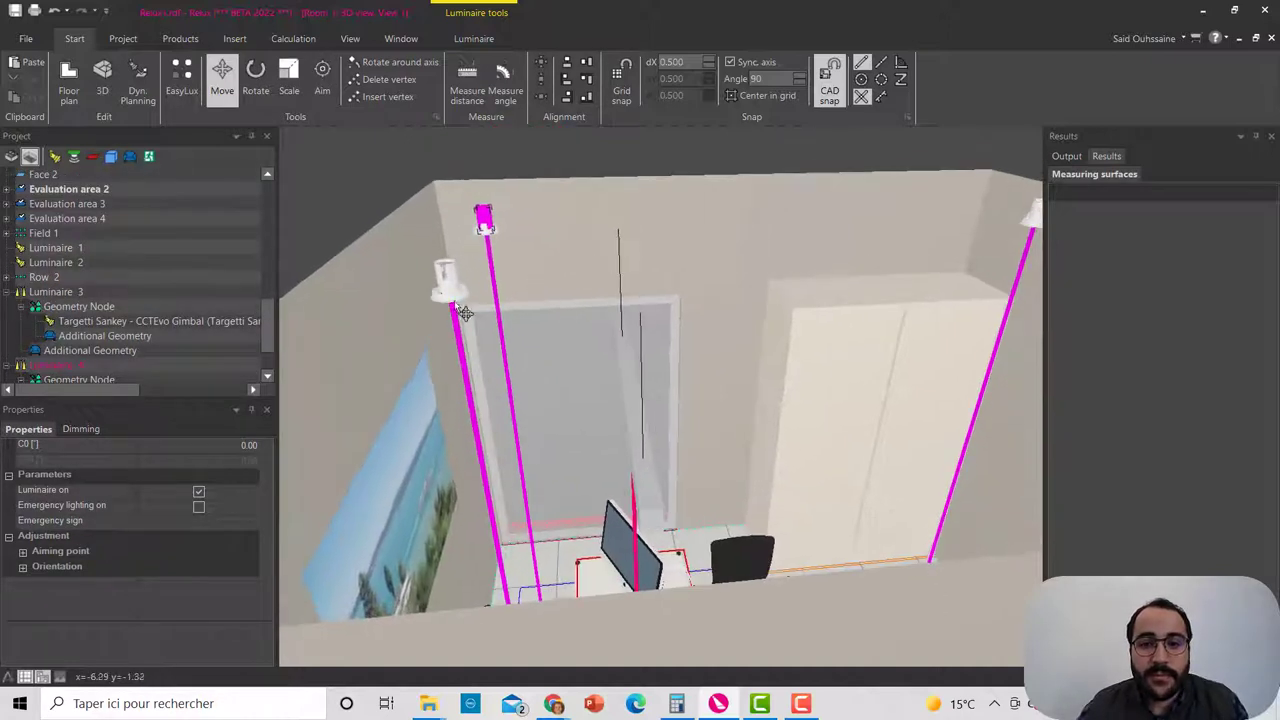
click(72, 366)
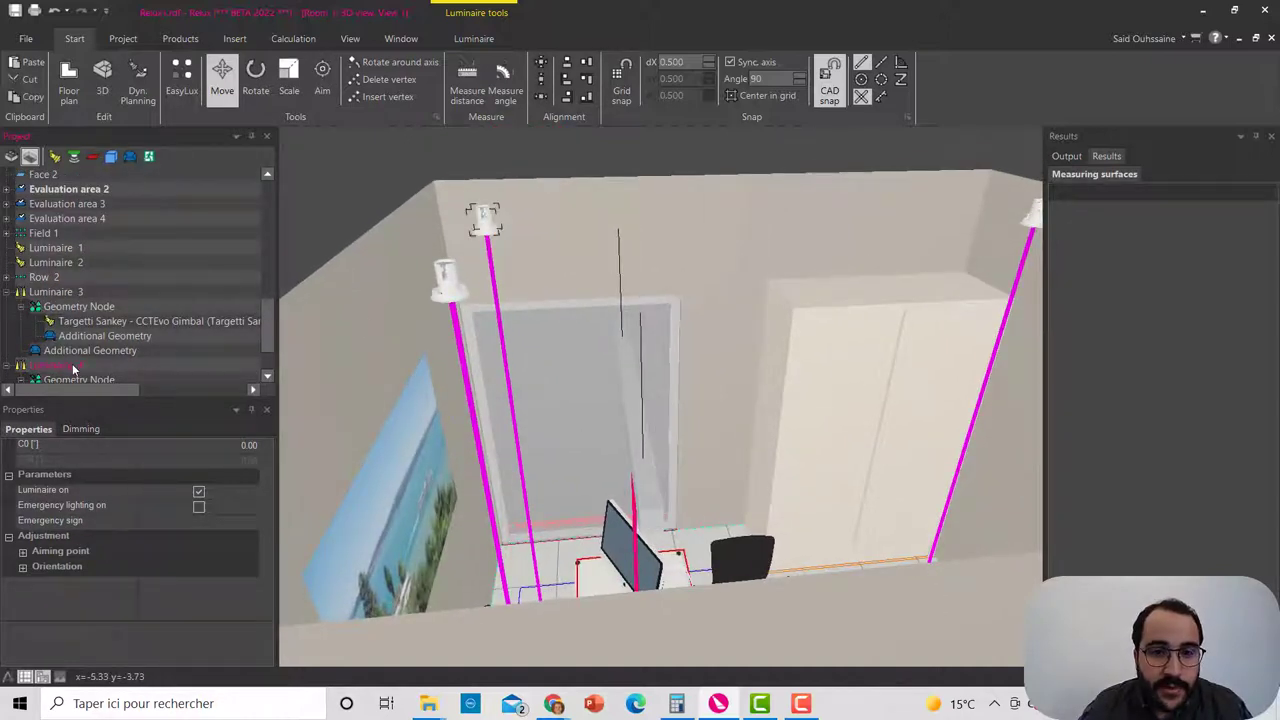
click(62, 292)
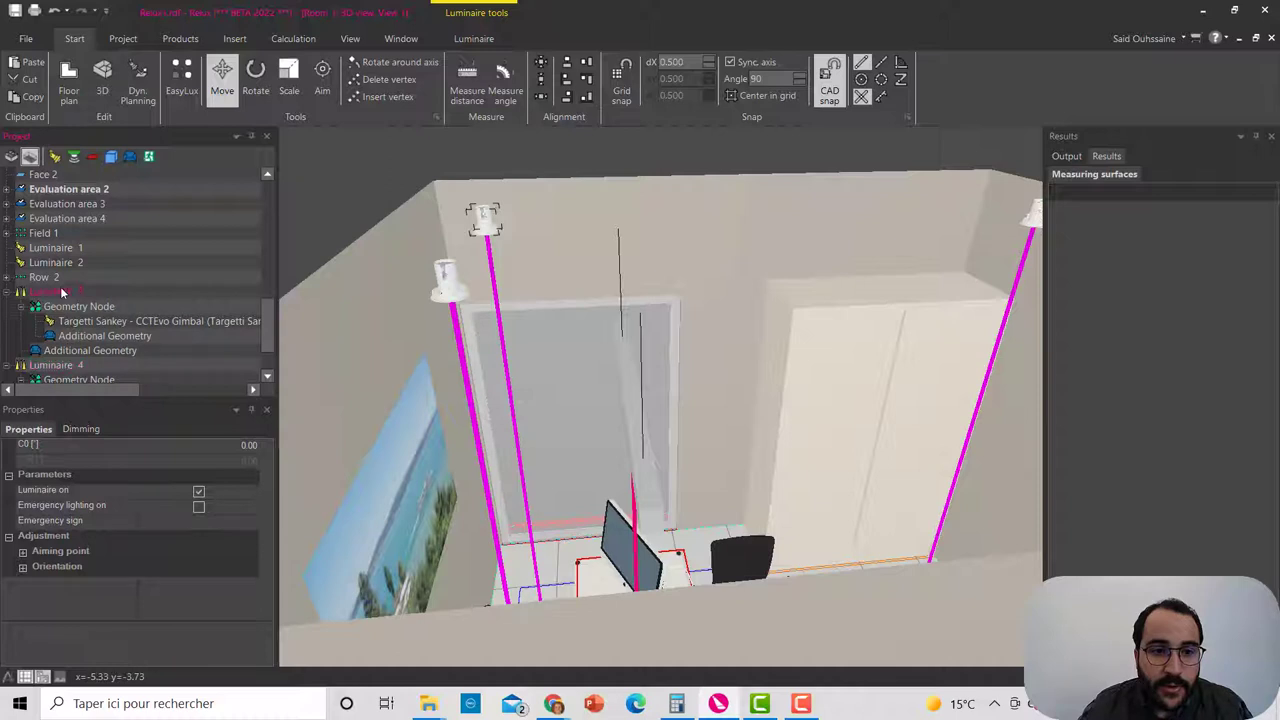
click(323, 78)
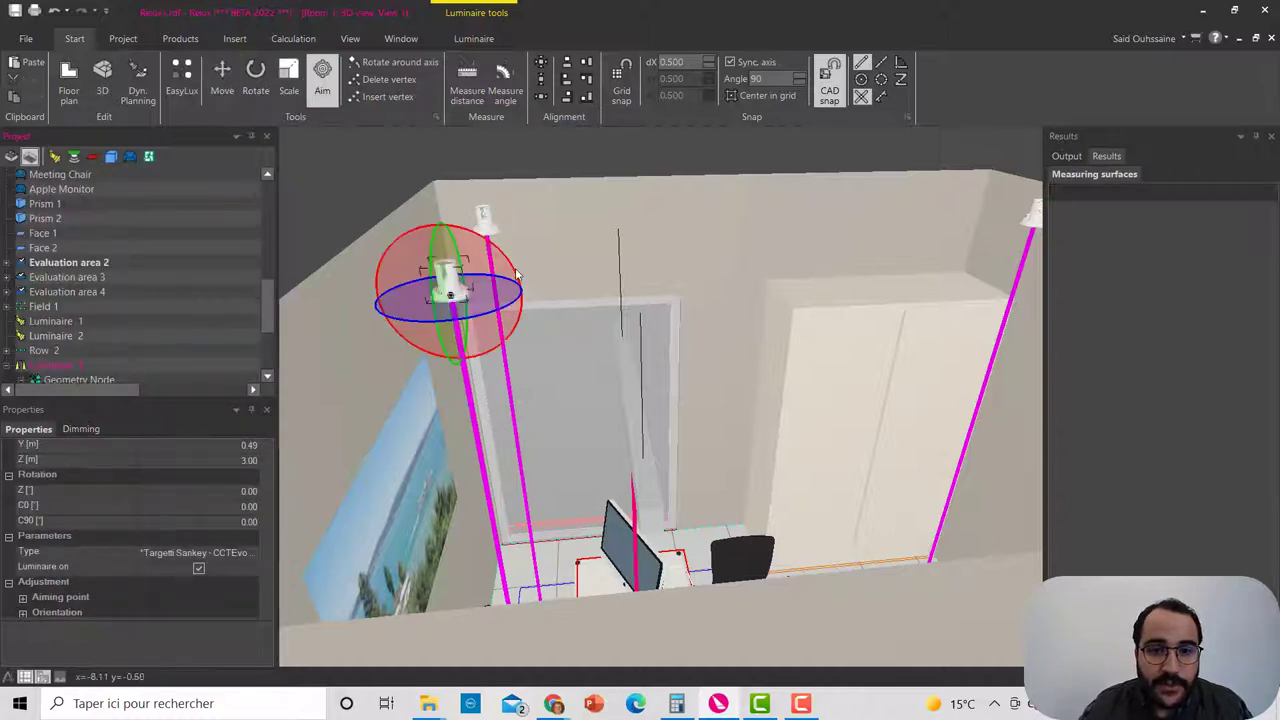
click(486, 219)
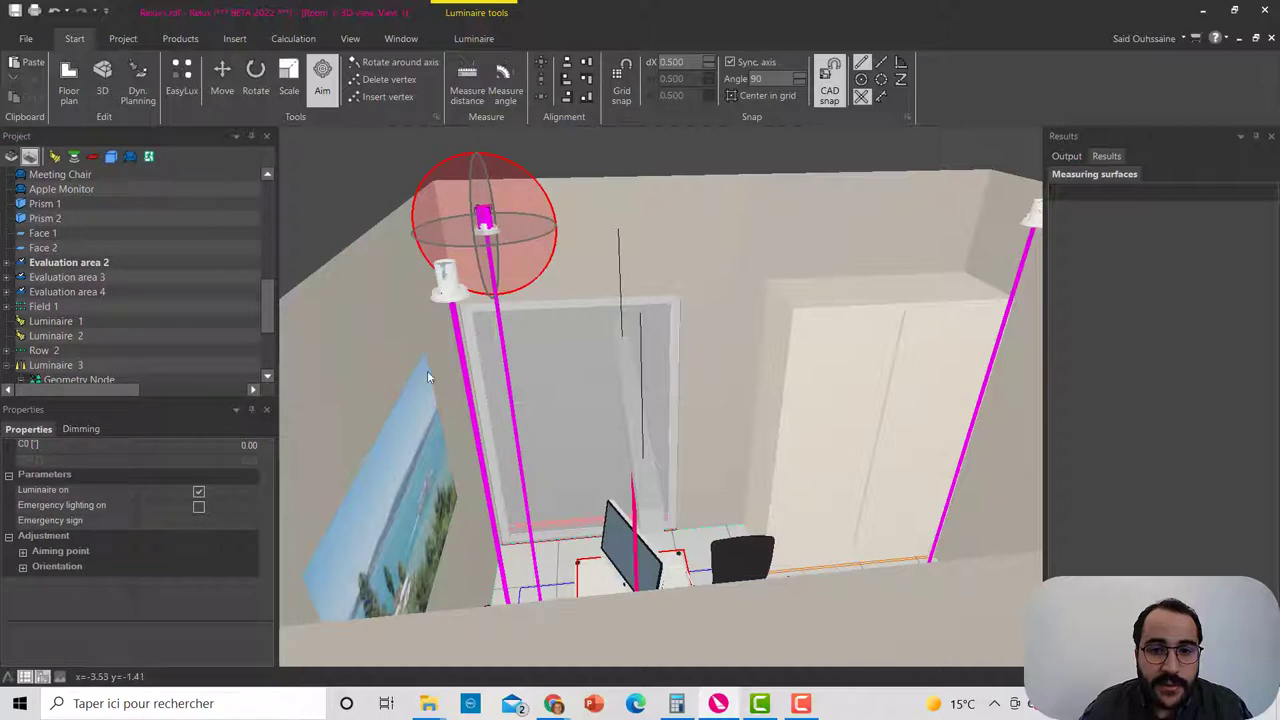
drag(557, 228, 549, 276)
key(Escape)
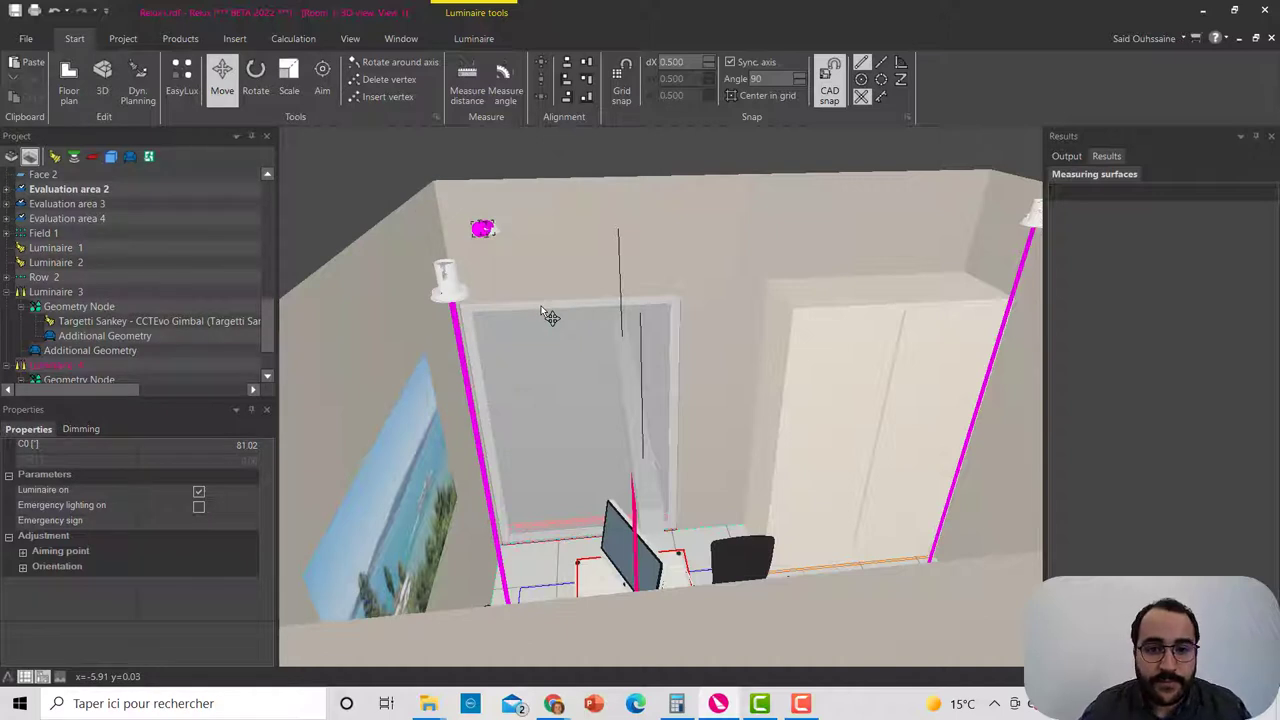
Step: Undo the rotation of Luminaire 4's light head
click(54, 10)
middle_drag(629, 337, 588, 346)
scroll(132, 335, down, 13)
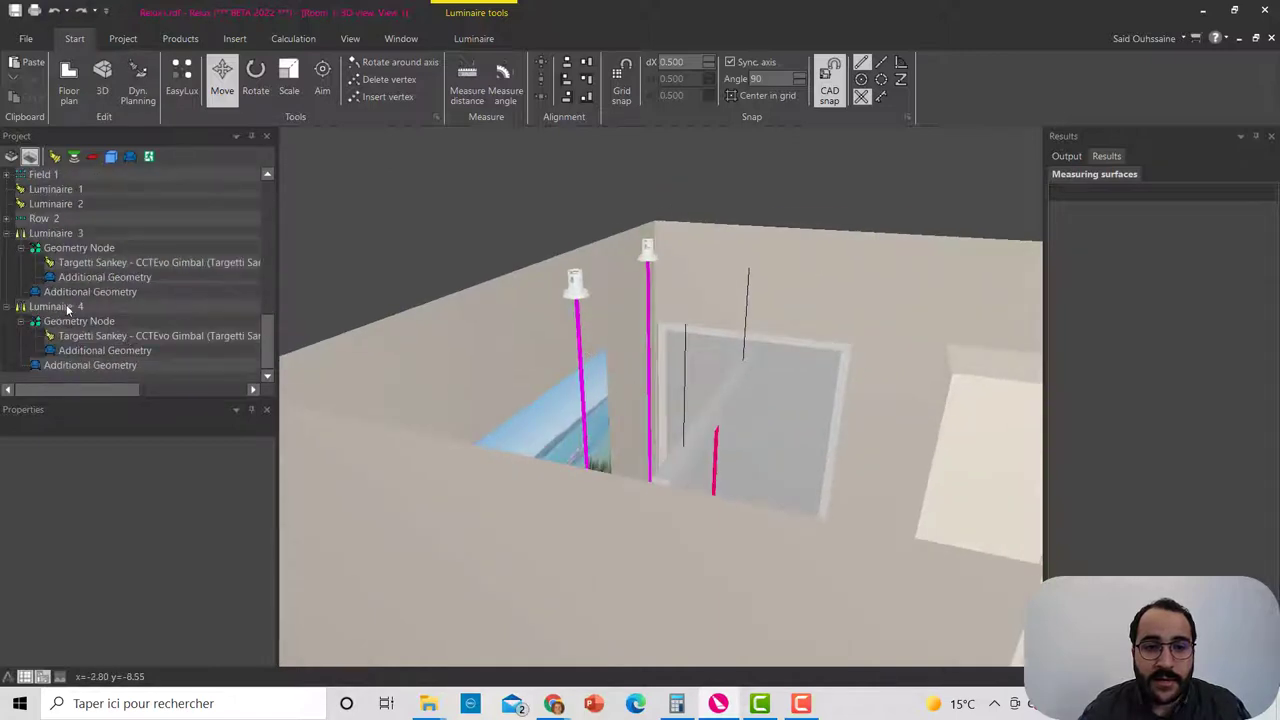
Step: Aim Luminaire 3 at the left part of the landscape picture, tilting its light head to a C0 angle of about 24°
click(67, 308)
click(58, 238)
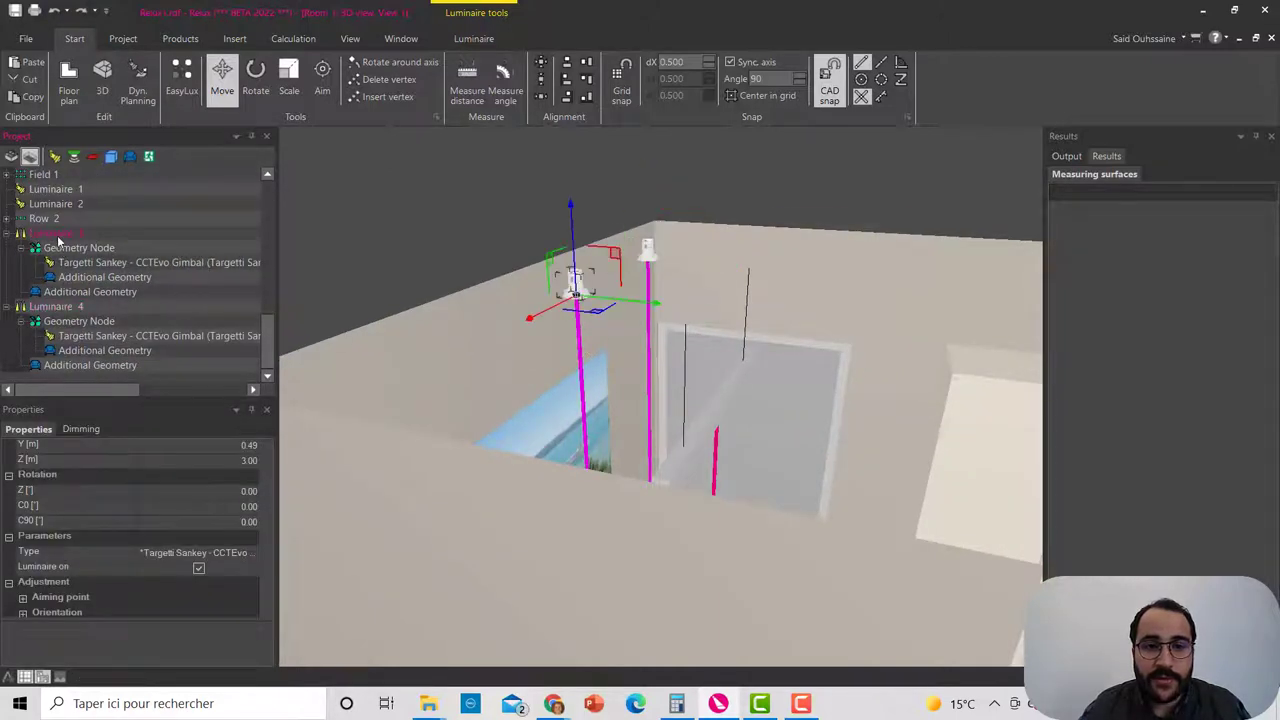
middle_drag(536, 400, 496, 438)
scroll(644, 395, up, 2)
mouse_move(477, 326)
middle_down()
mouse_move(551, 354)
mouse_move(491, 330)
middle_up()
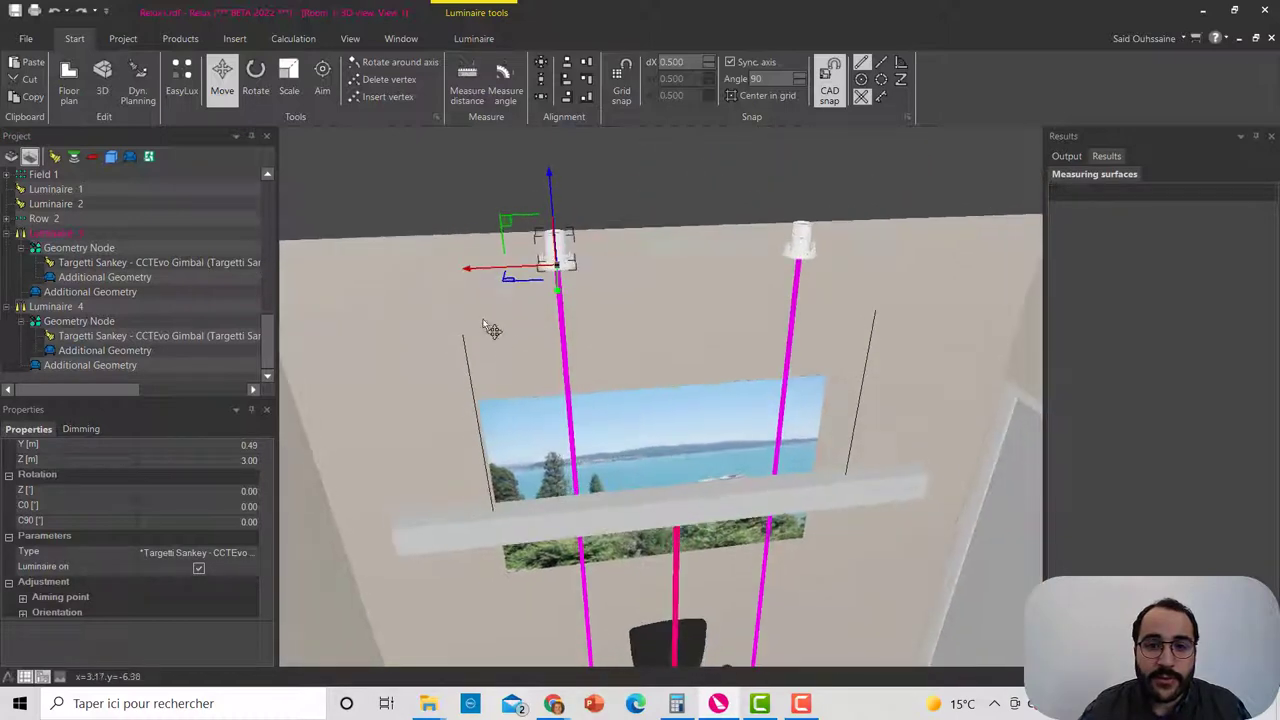
click(322, 78)
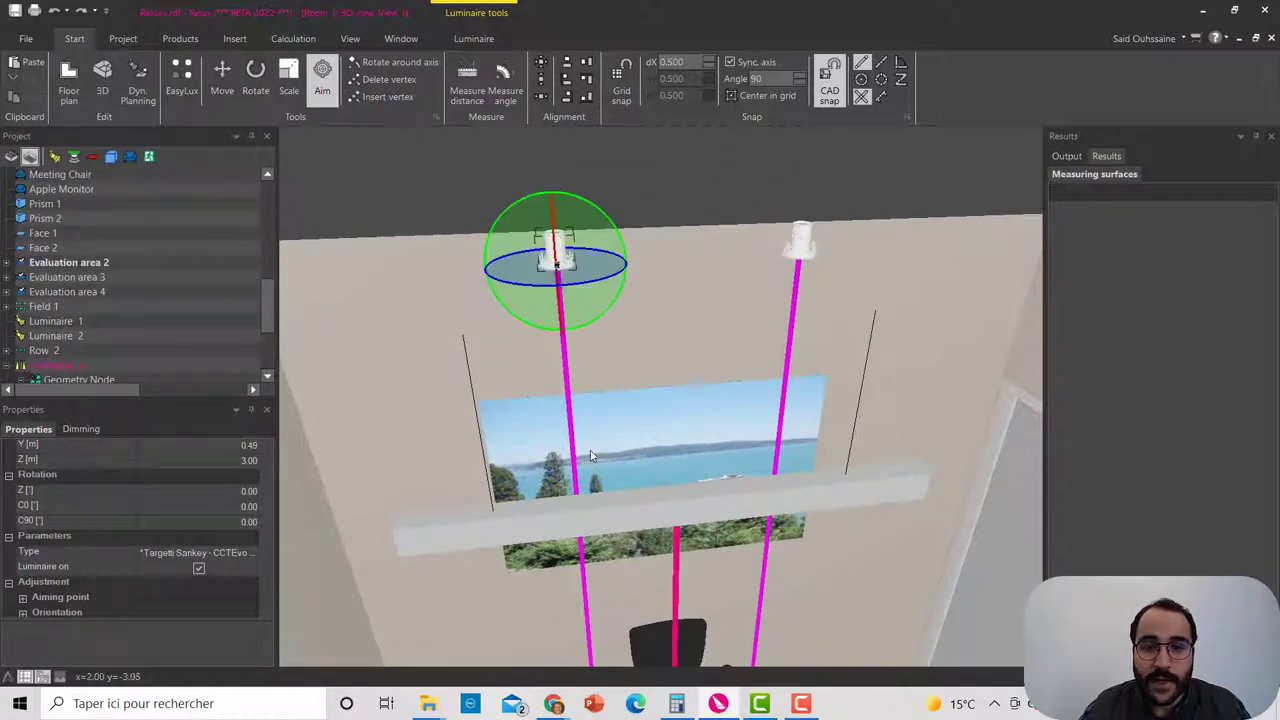
mouse_move(595, 458)
middle_down()
mouse_move(645, 455)
mouse_move(597, 443)
middle_up()
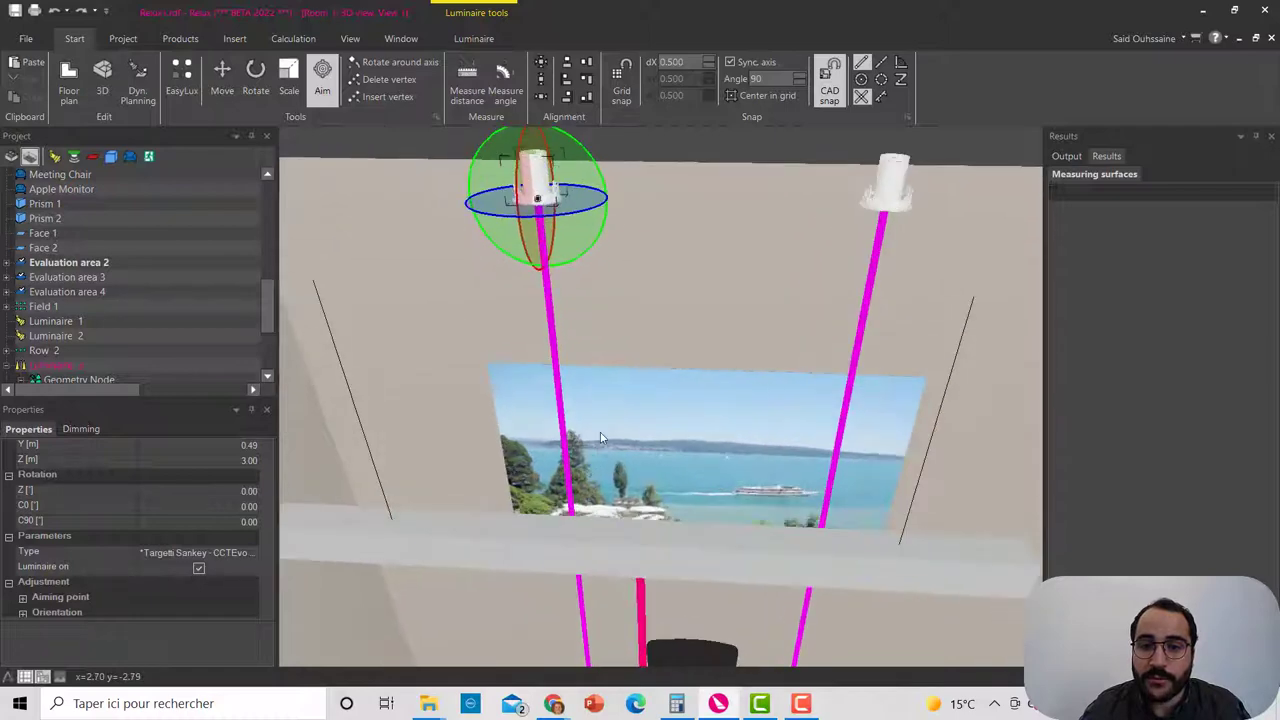
click(589, 443)
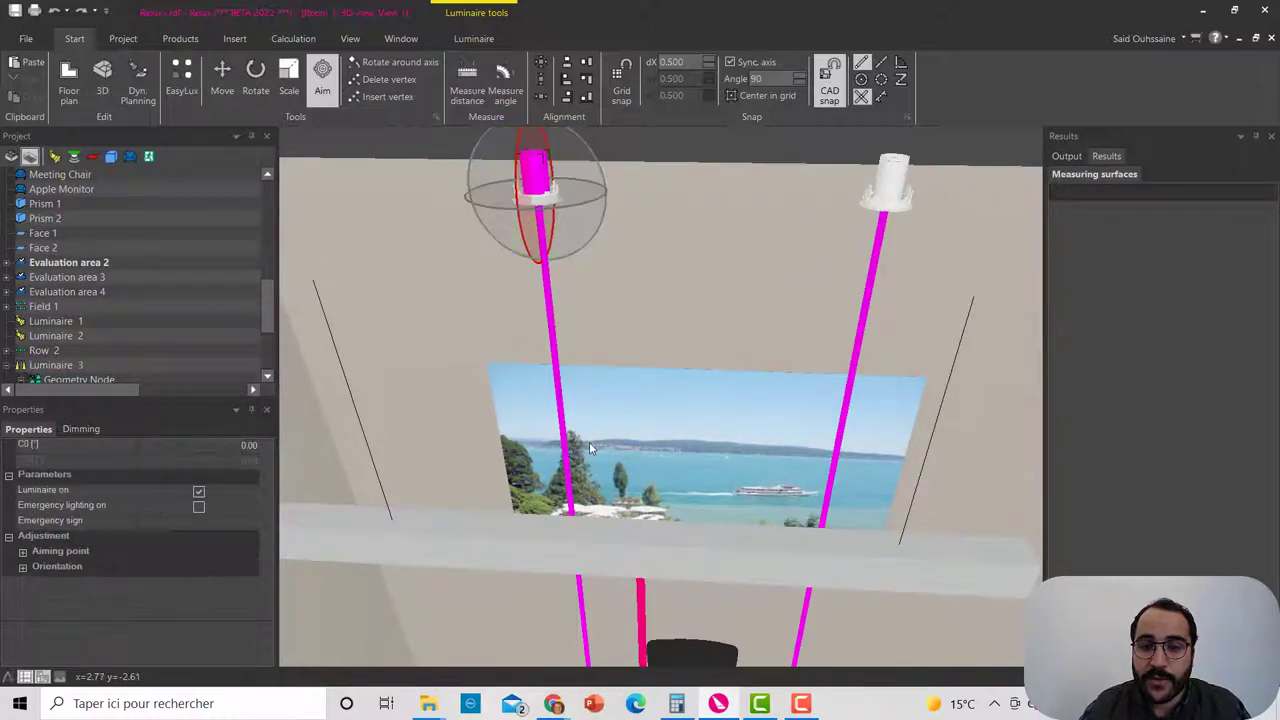
middle_drag(493, 433, 650, 410)
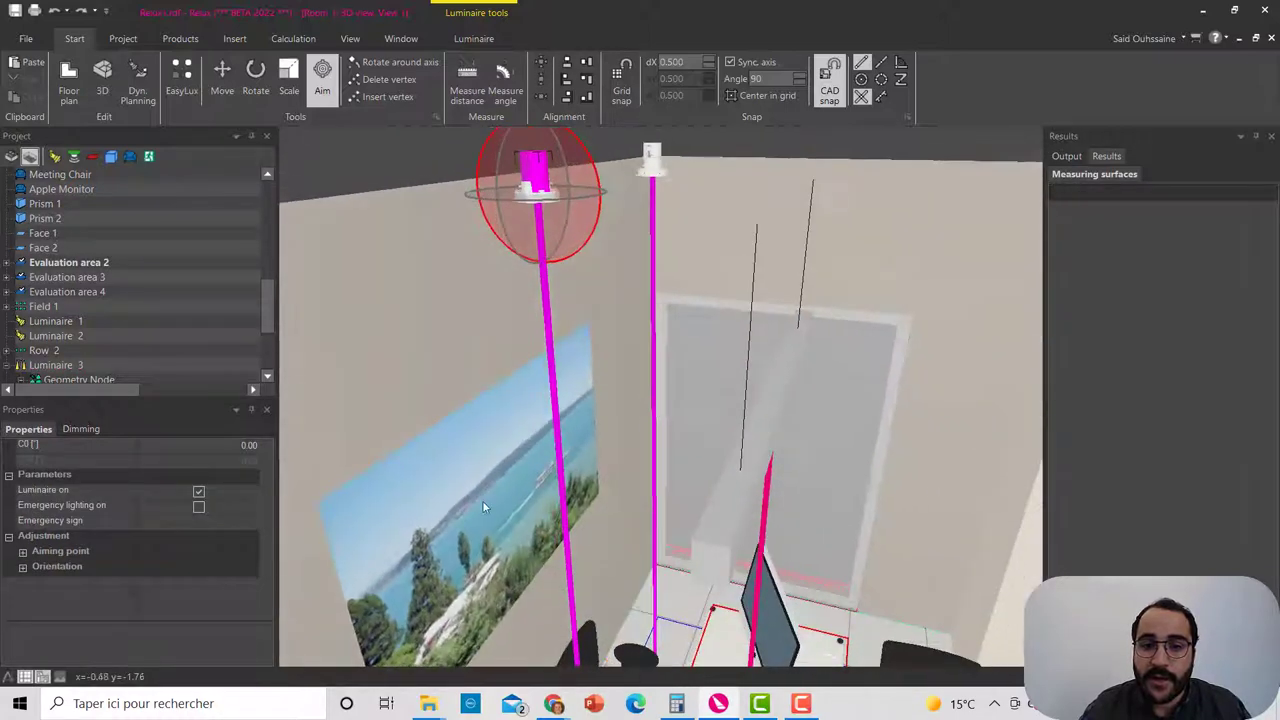
click(447, 538)
middle_drag(502, 541, 590, 231)
middle_drag(658, 360, 604, 291)
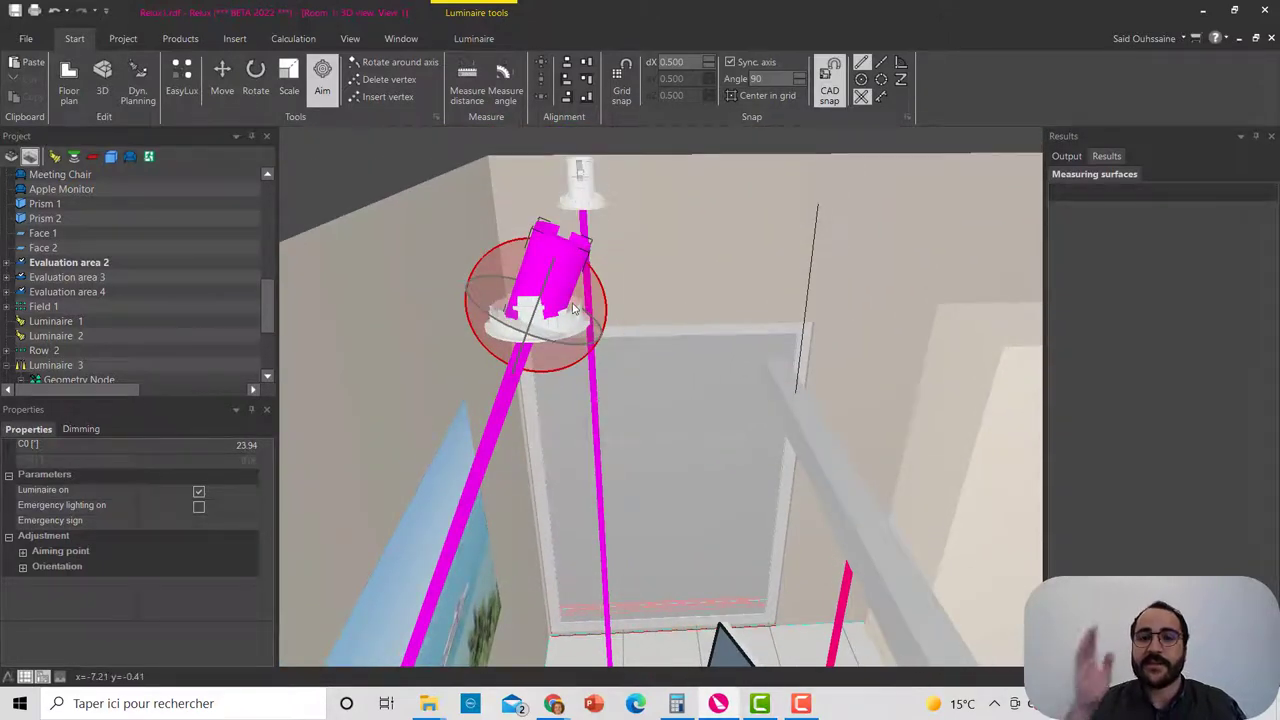
middle_drag(574, 310, 608, 352)
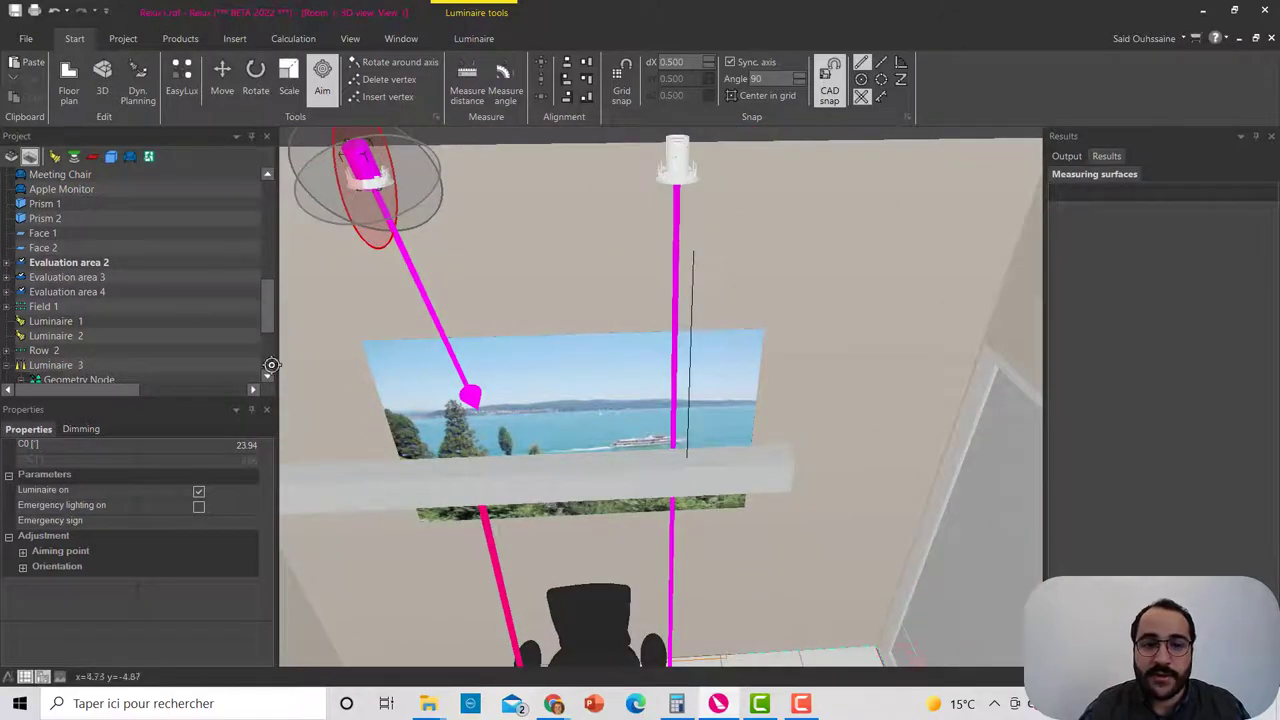
Step: Aim Luminaire 4 at the right part of the landscape picture, just above the boat
scroll(120, 355, down, 3)
click(60, 306)
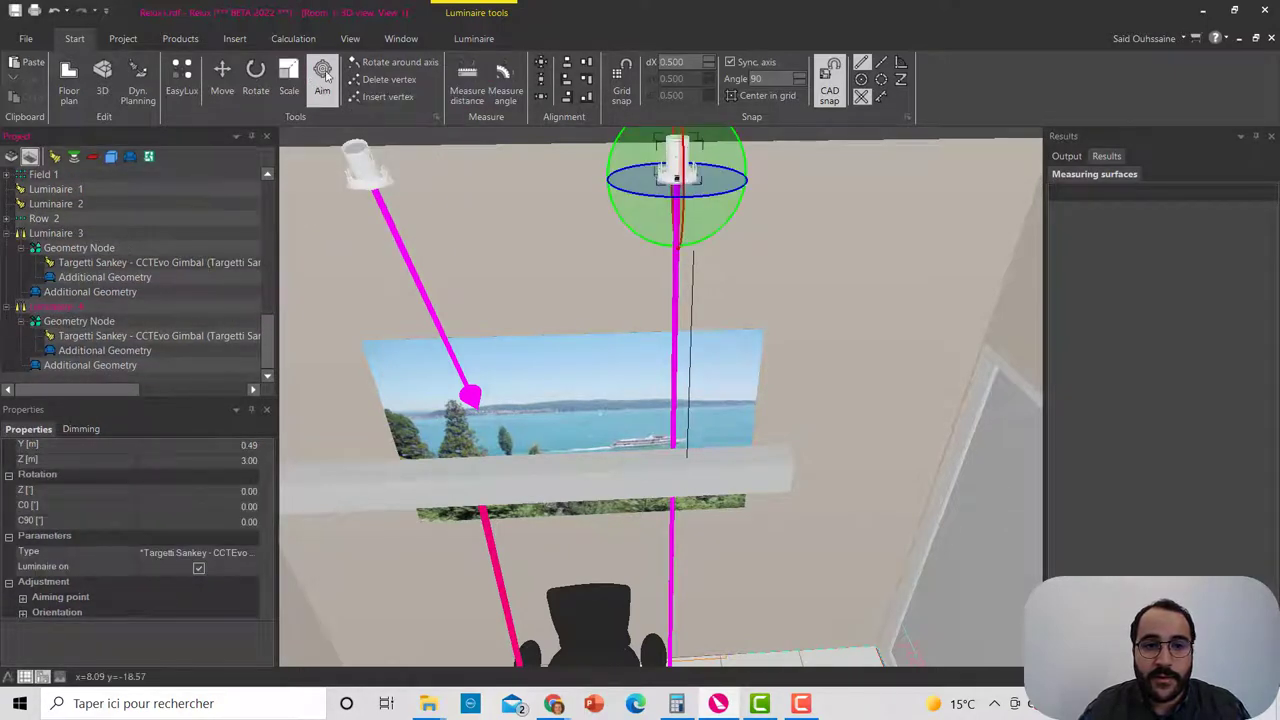
right_drag(653, 374, 642, 418)
key(Tab)
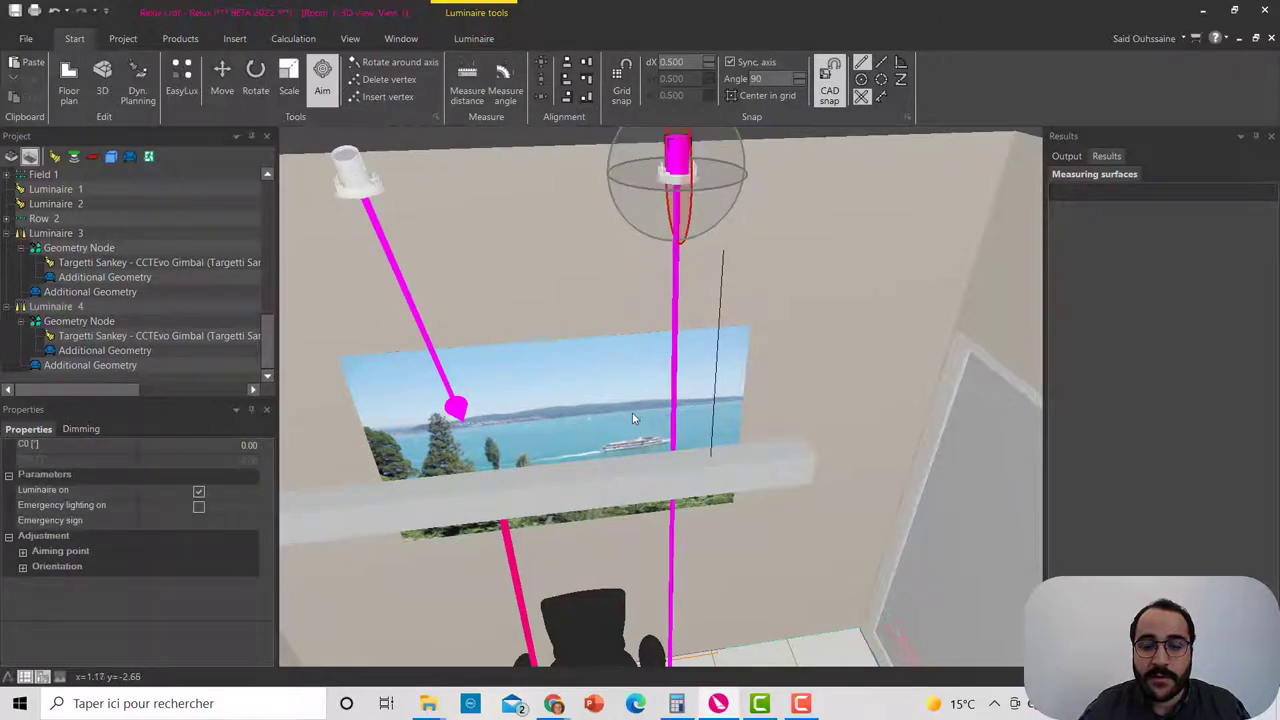
drag(634, 414, 654, 430)
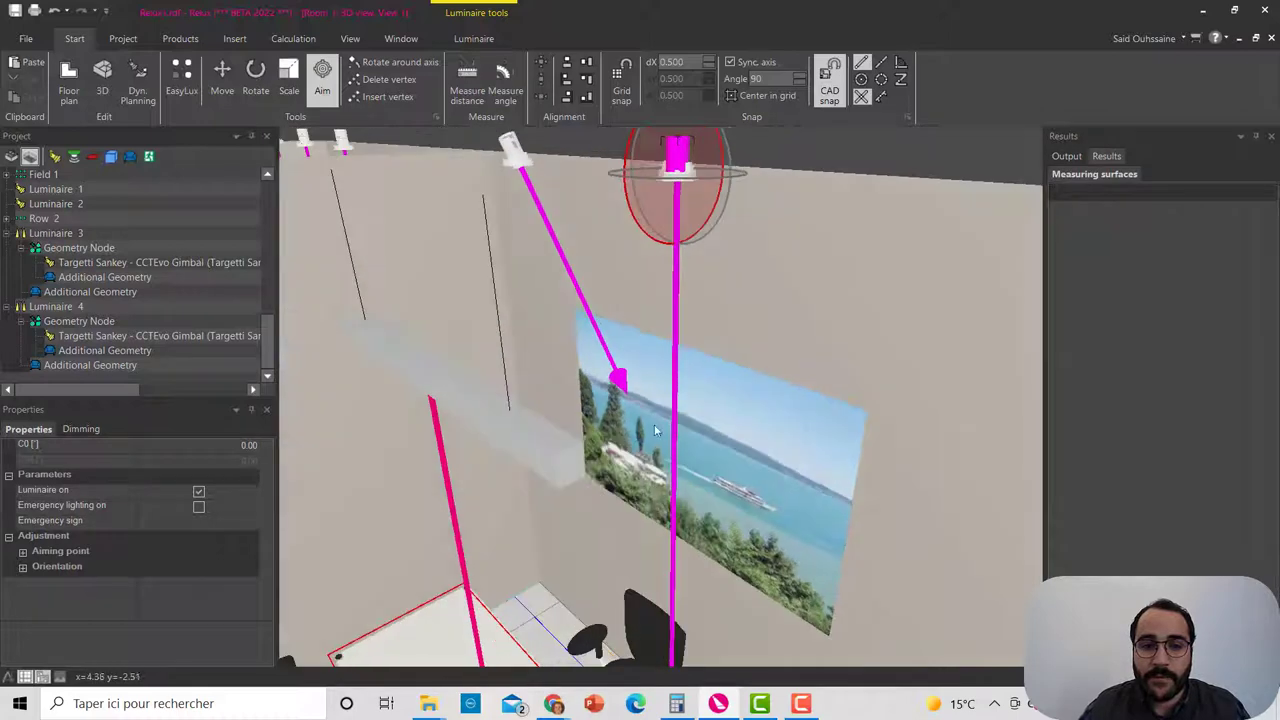
click(326, 84)
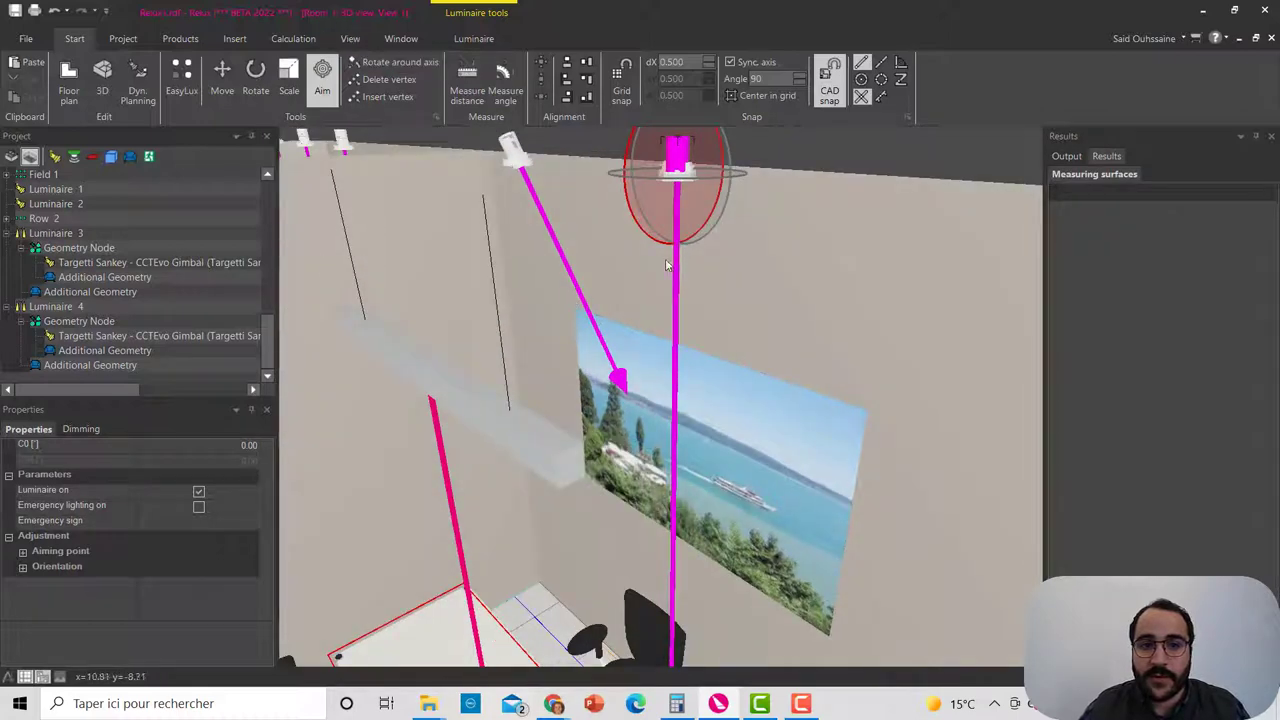
drag(667, 265, 626, 293)
drag(672, 344, 639, 257)
drag(594, 147, 646, 289)
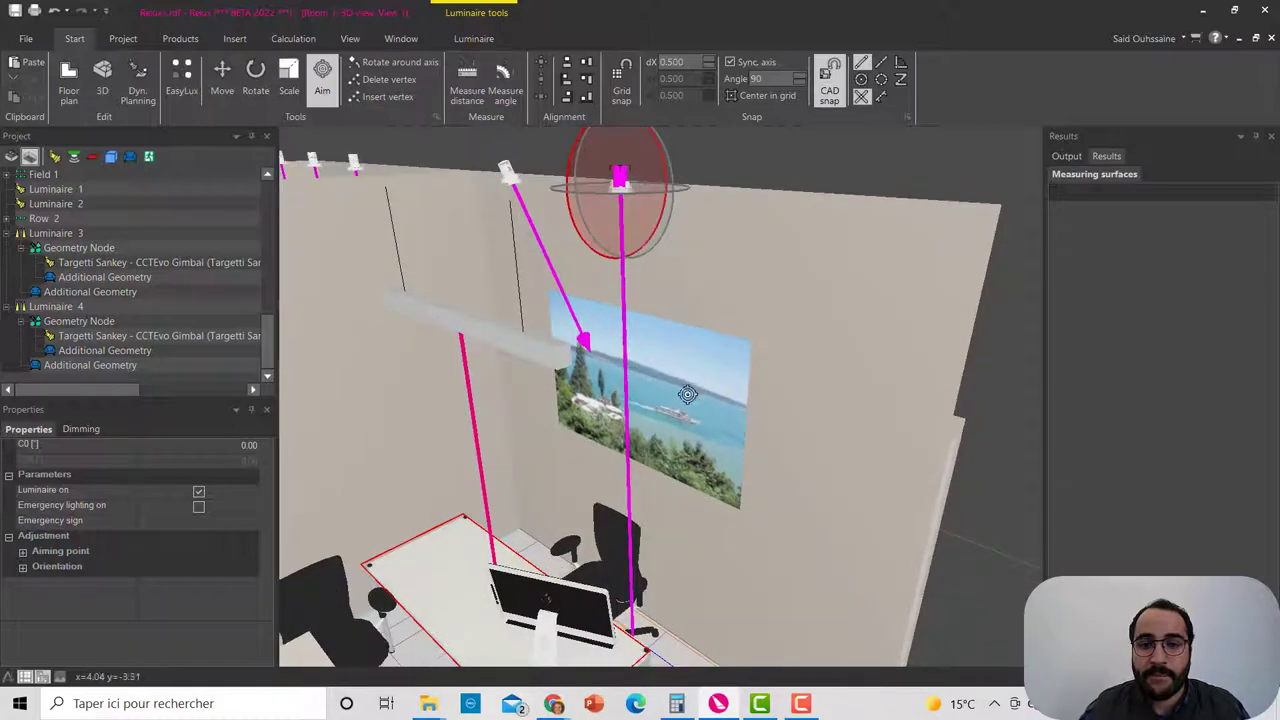
click(62, 306)
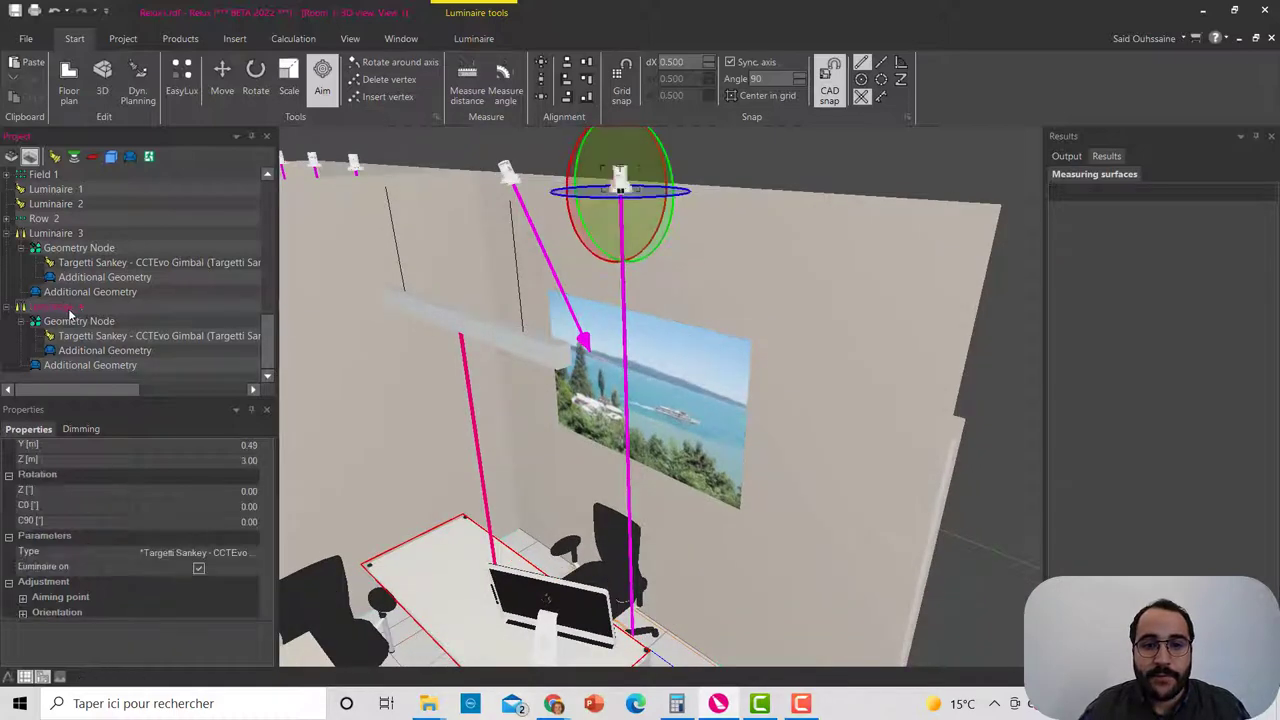
click(681, 399)
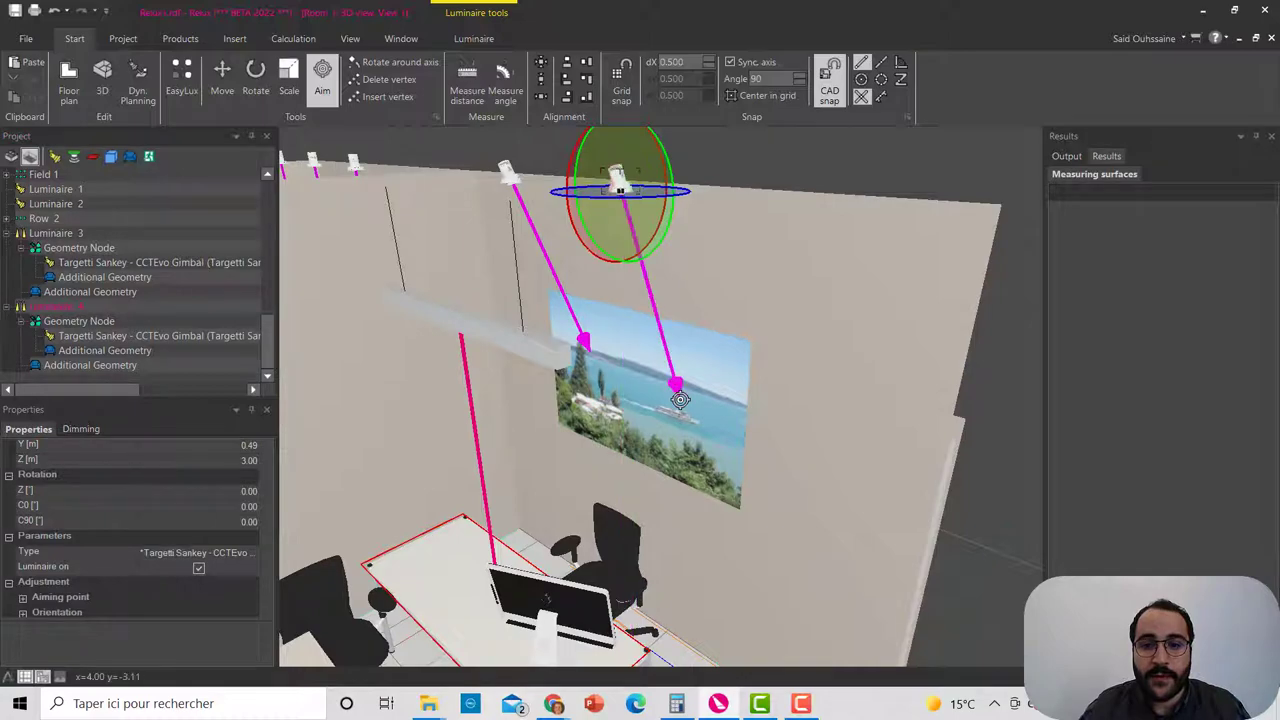
Step: Break the Row 2 group in front of the red and black chequered picture into individual luminaires
drag(572, 430, 638, 387)
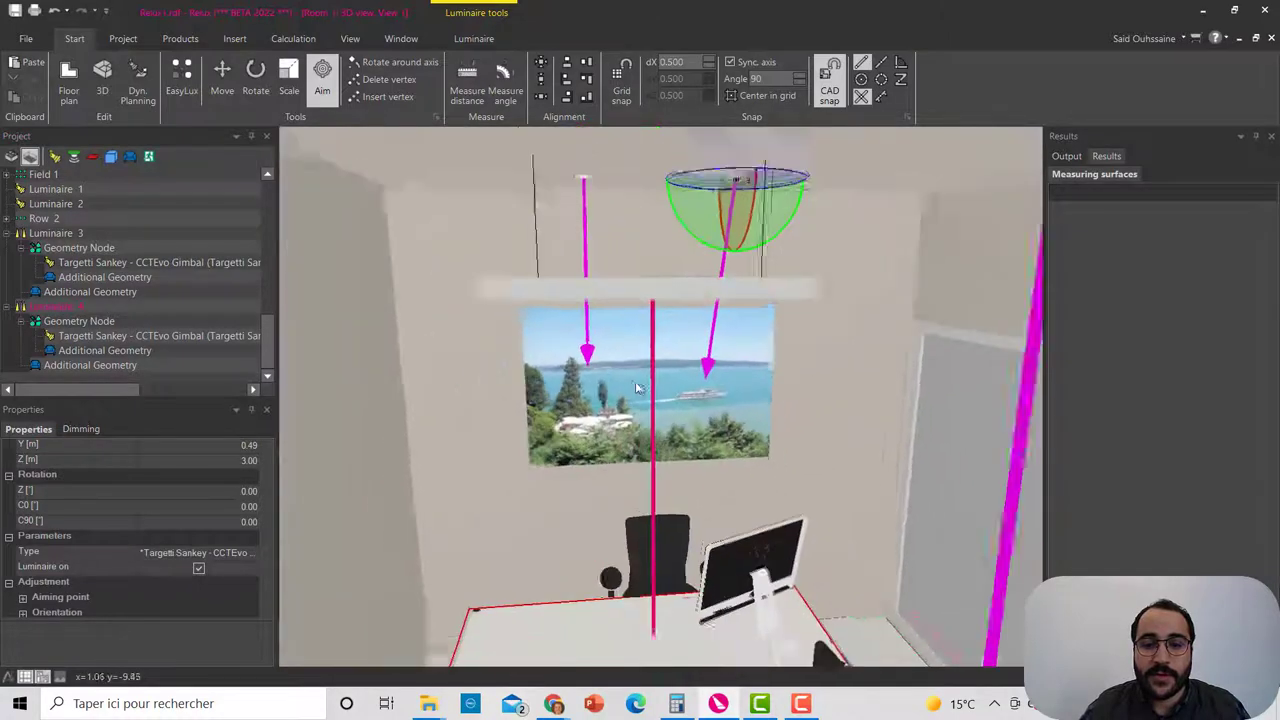
scroll(639, 387, down, 4)
scroll(662, 361, up, 4)
scroll(586, 391, down, 6)
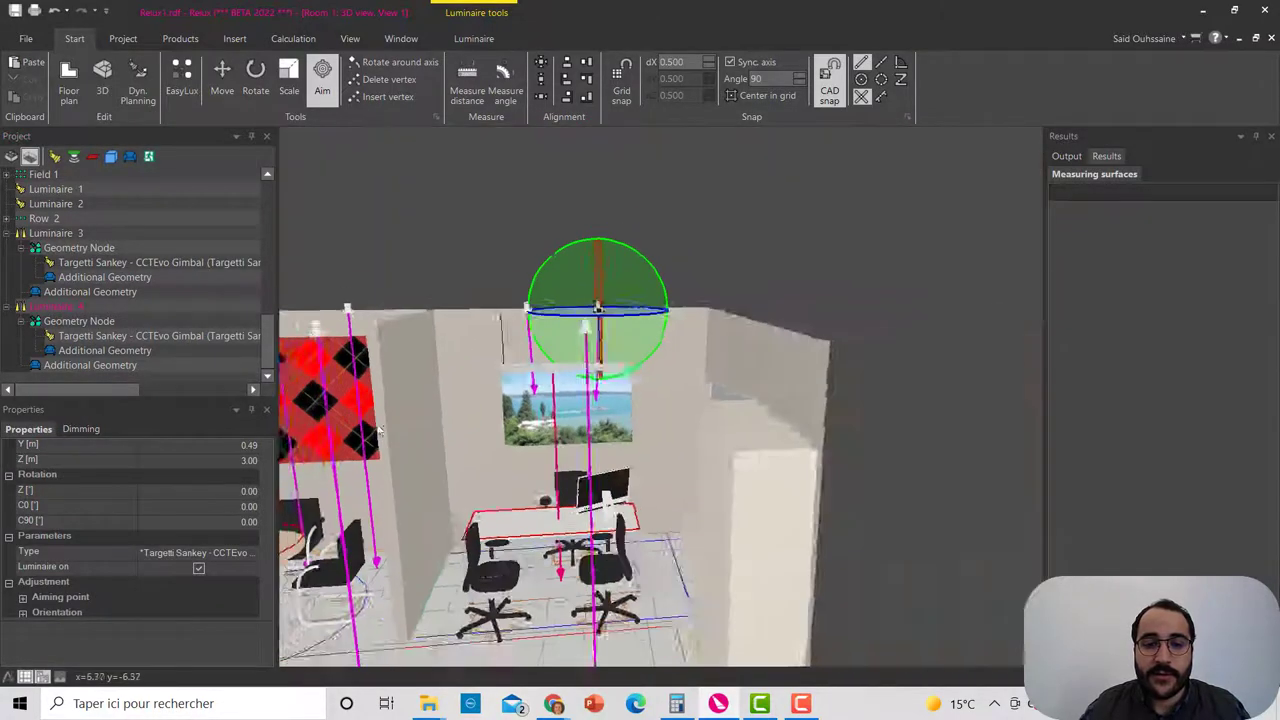
middle_drag(330, 415, 636, 403)
scroll(636, 403, up, 3)
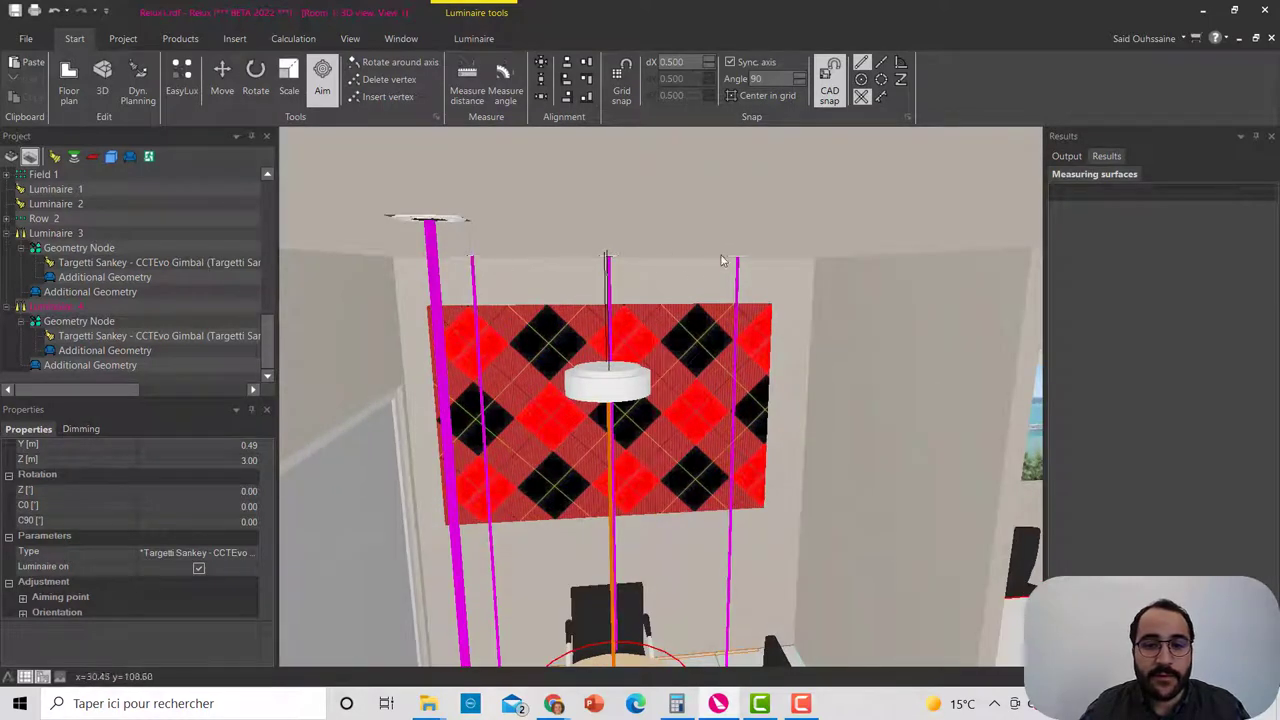
click(38, 218)
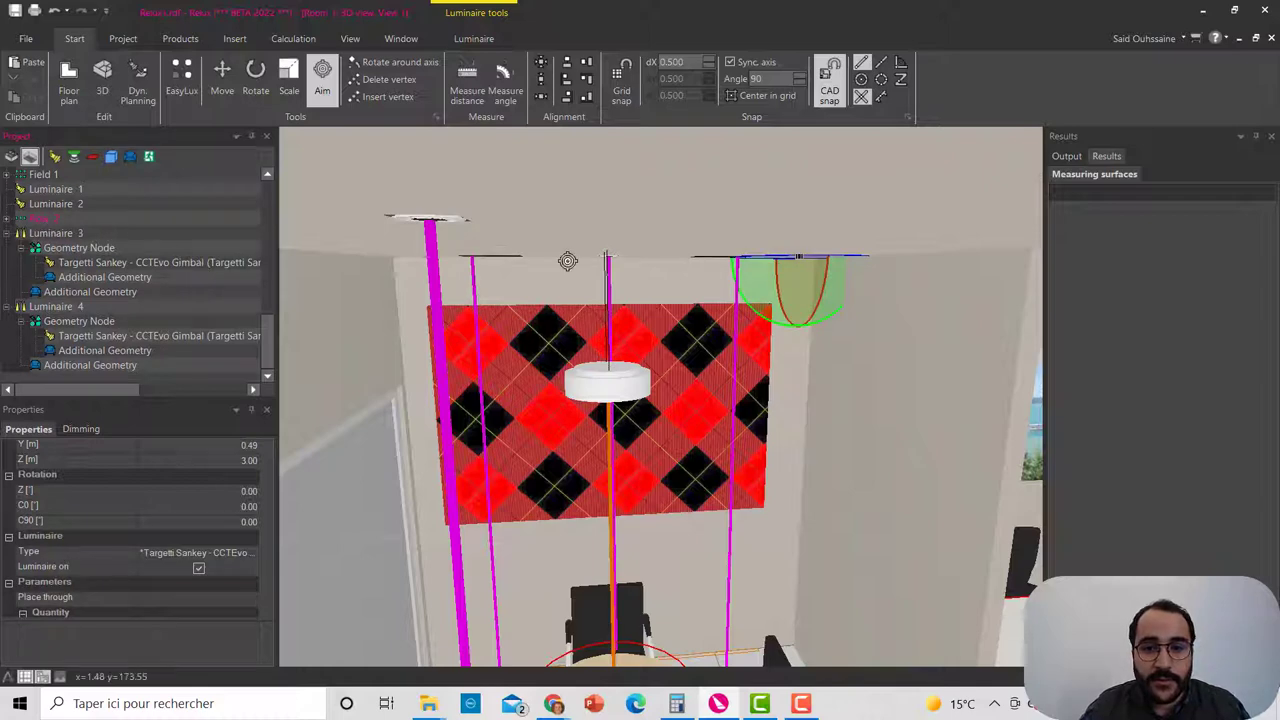
right_click(44, 224)
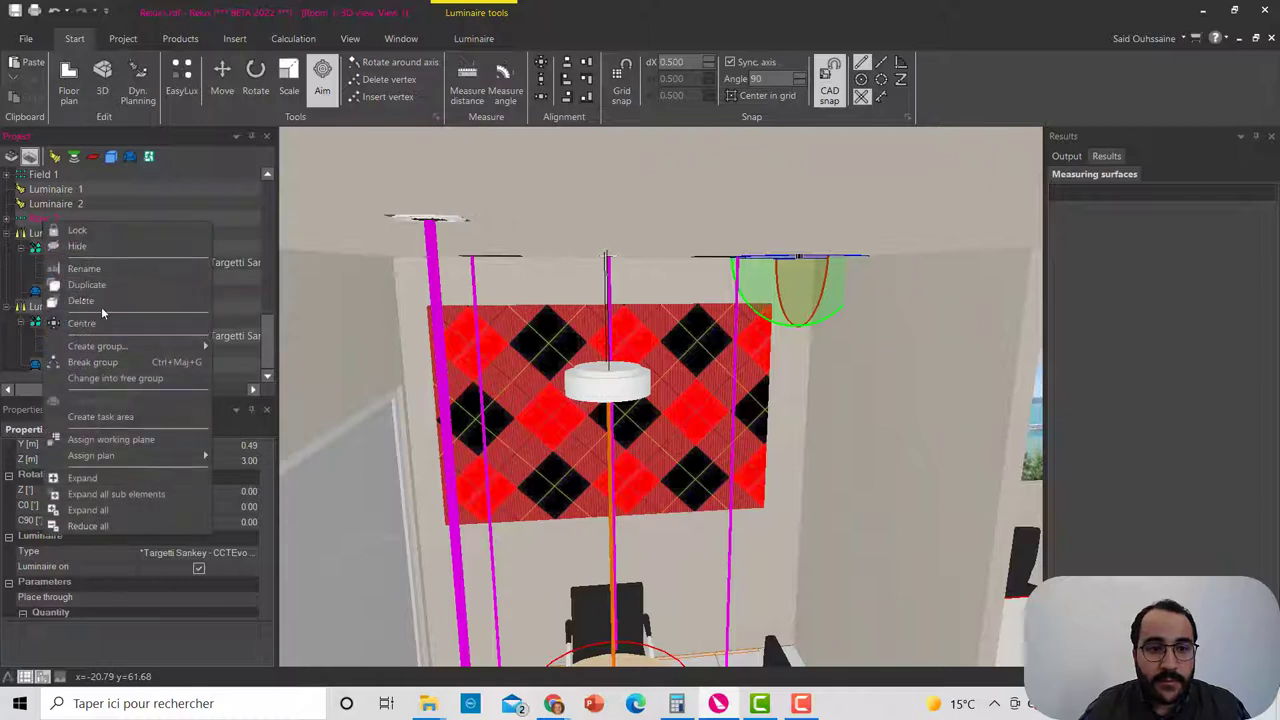
click(127, 364)
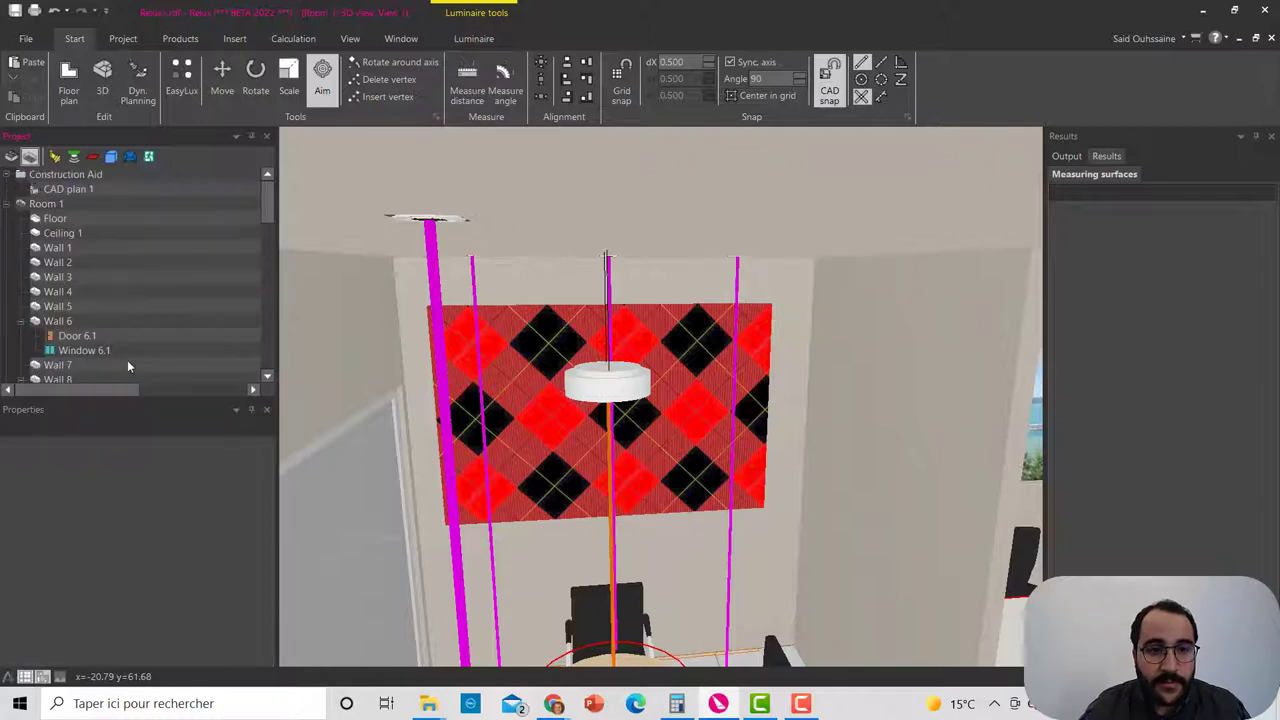
Step: Identify which luminaires in front of the chequered picture correspond to Luminaire 5, Luminaire 6 and Luminaire 7
drag(266, 220, 268, 373)
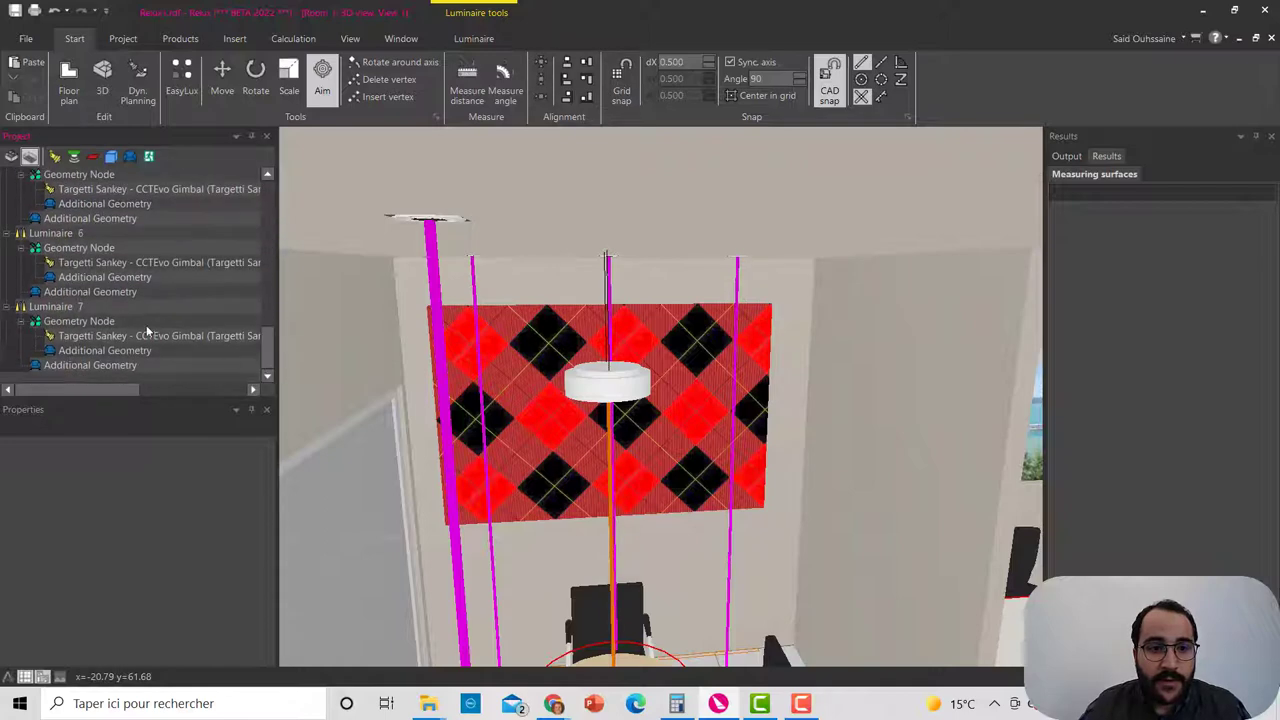
scroll(140, 322, up, 3)
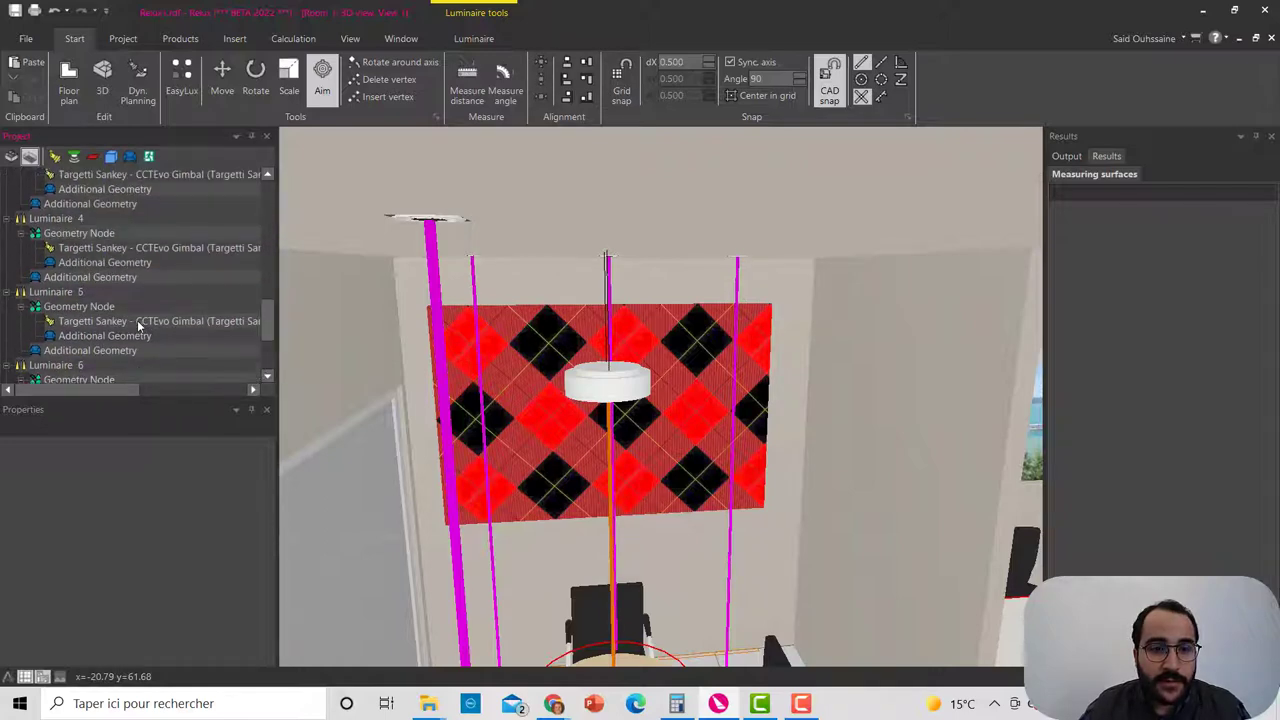
scroll(114, 298, up, 1)
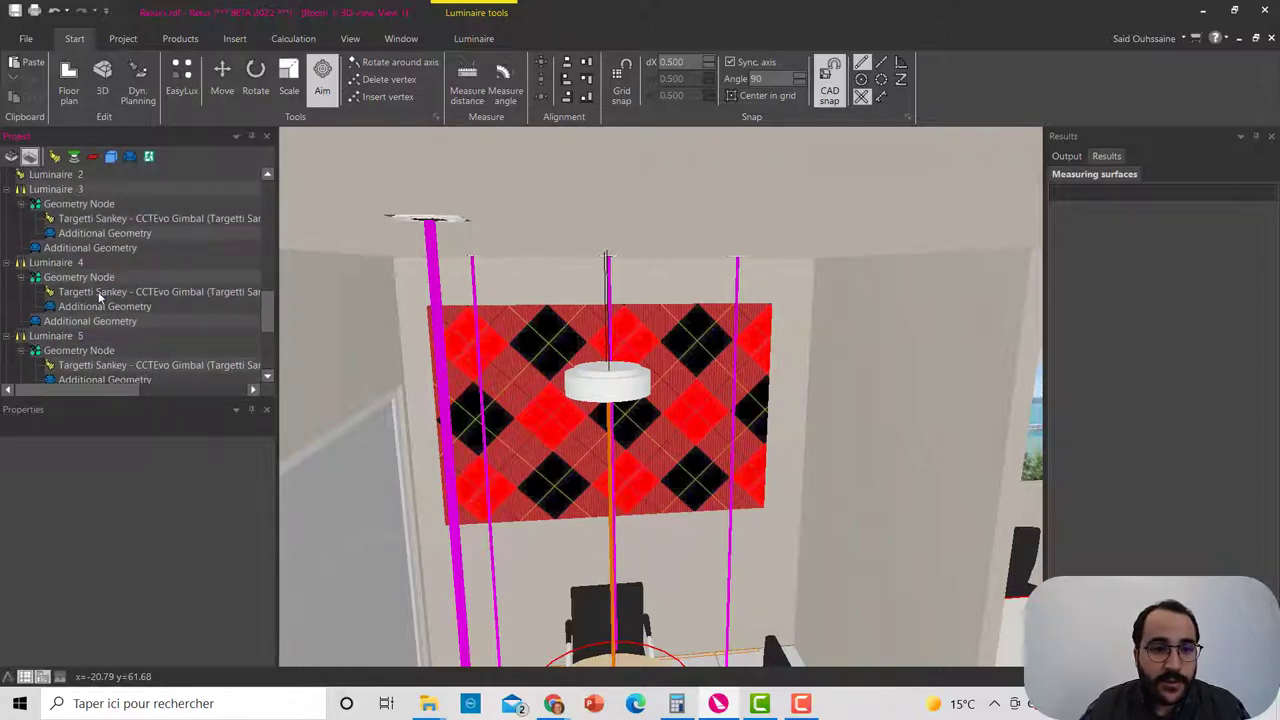
scroll(99, 296, down, 1)
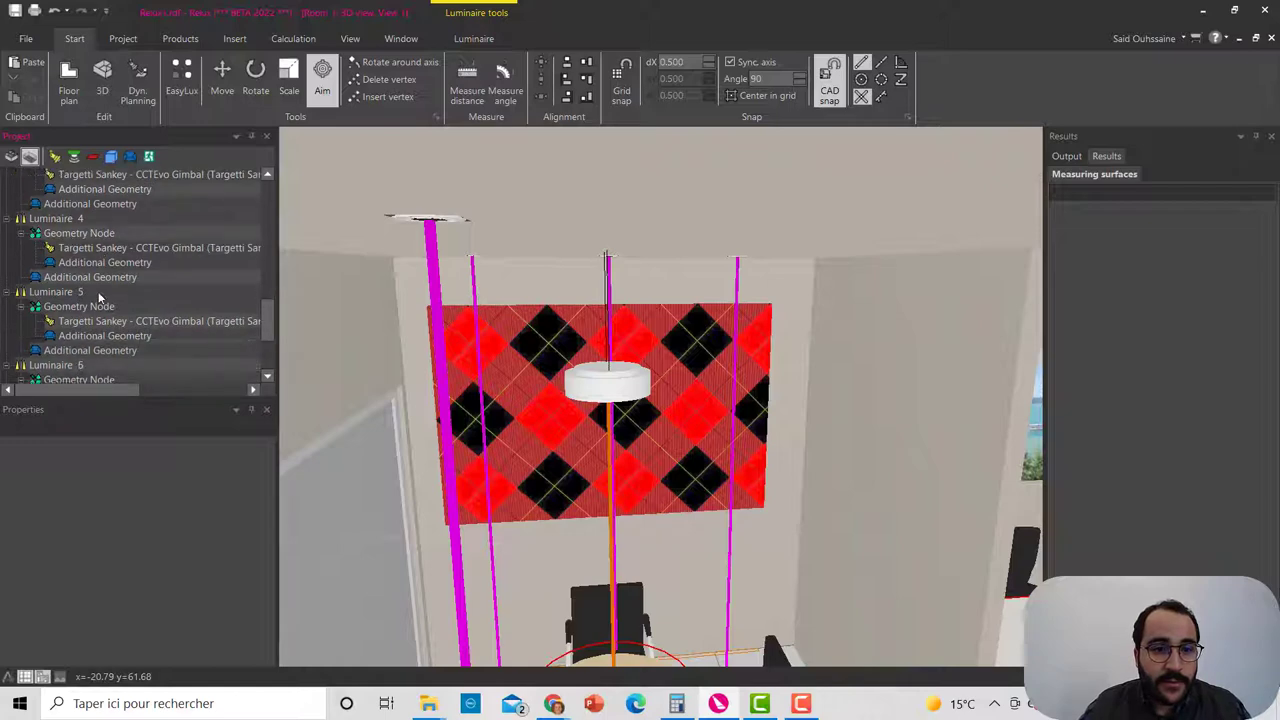
click(64, 291)
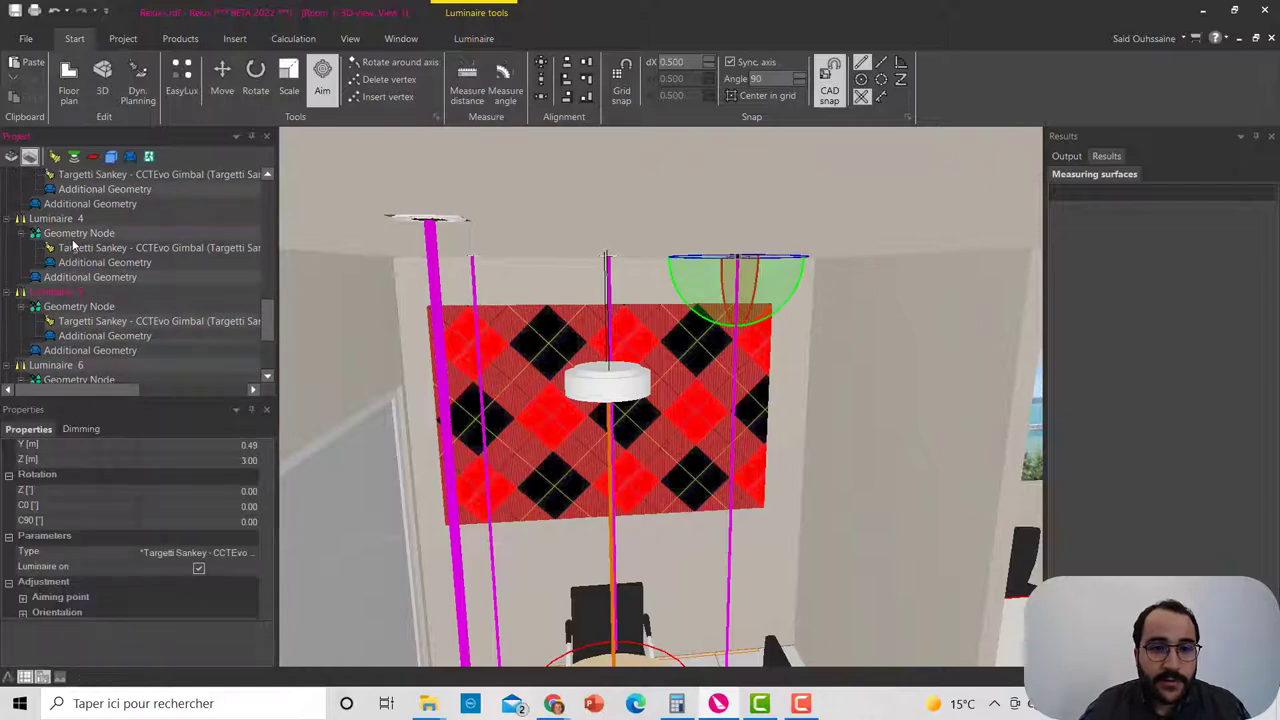
click(73, 220)
click(75, 292)
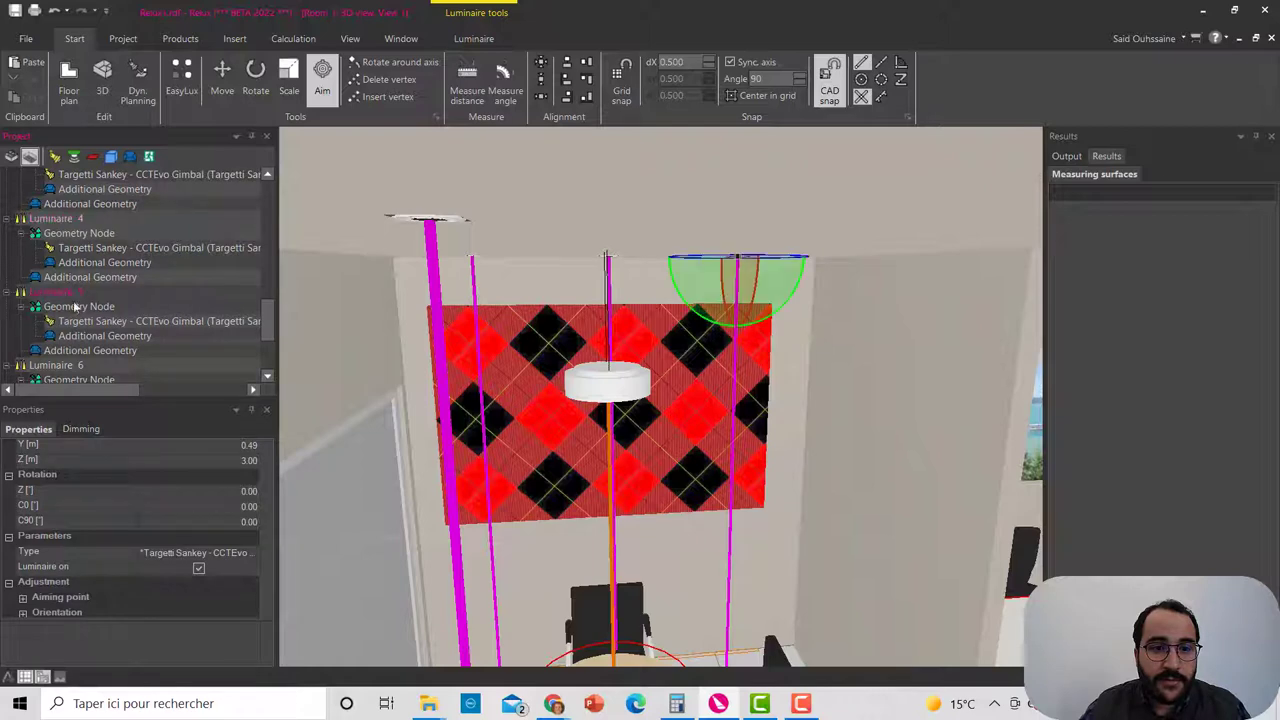
scroll(70, 310, down, 1)
click(67, 321)
scroll(67, 322, down, 1)
click(66, 349)
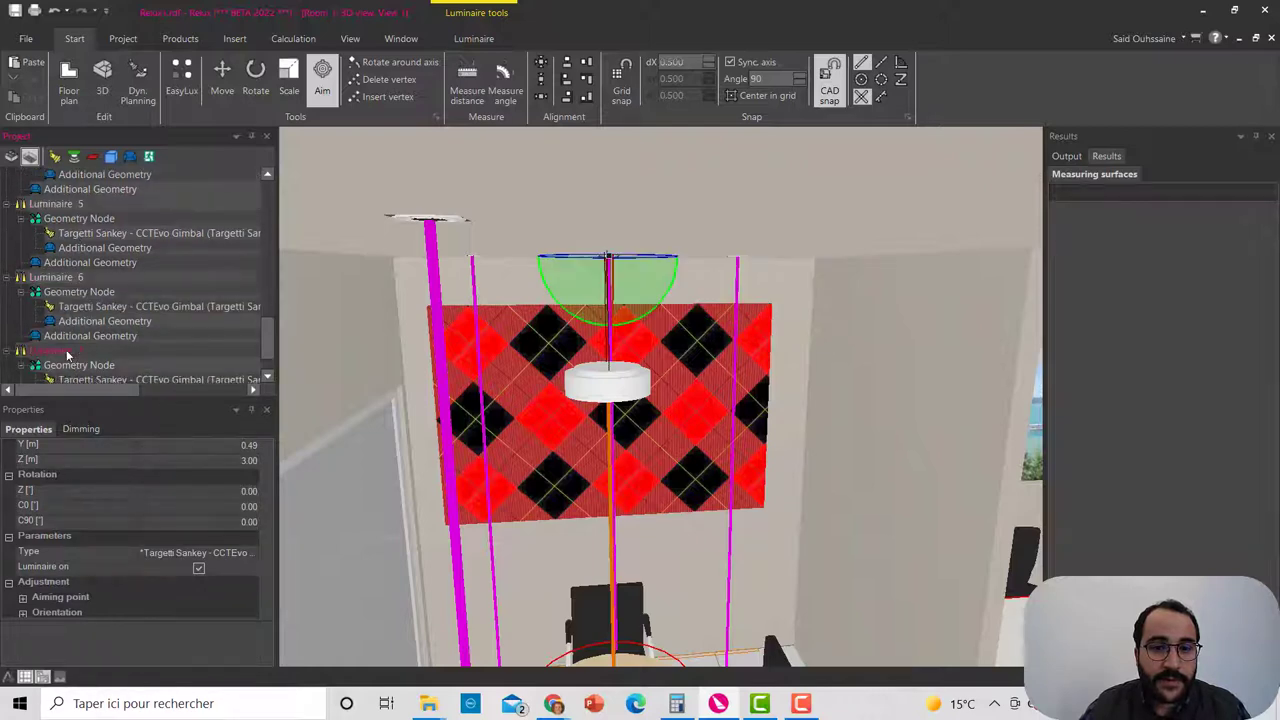
Step: Aim Luminaire 5 at the red diamond in the right part of the chequered picture, at mid-height
scroll(70, 348, up, 1)
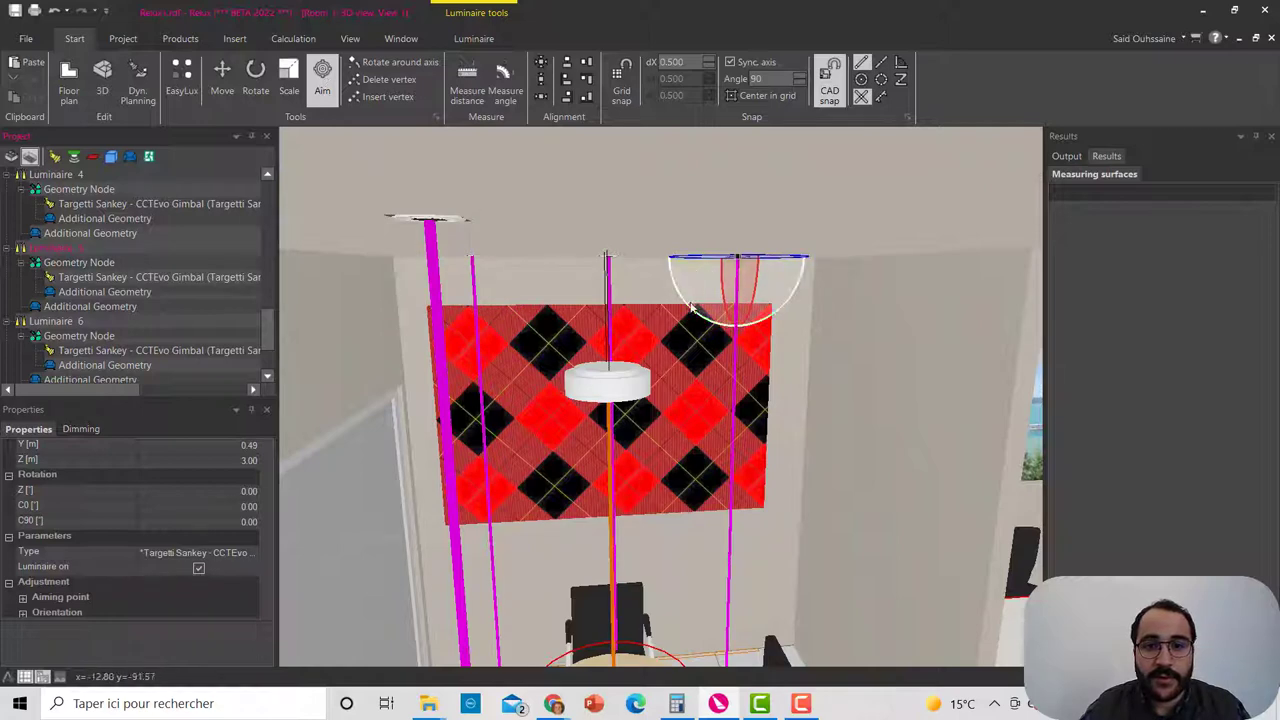
click(707, 394)
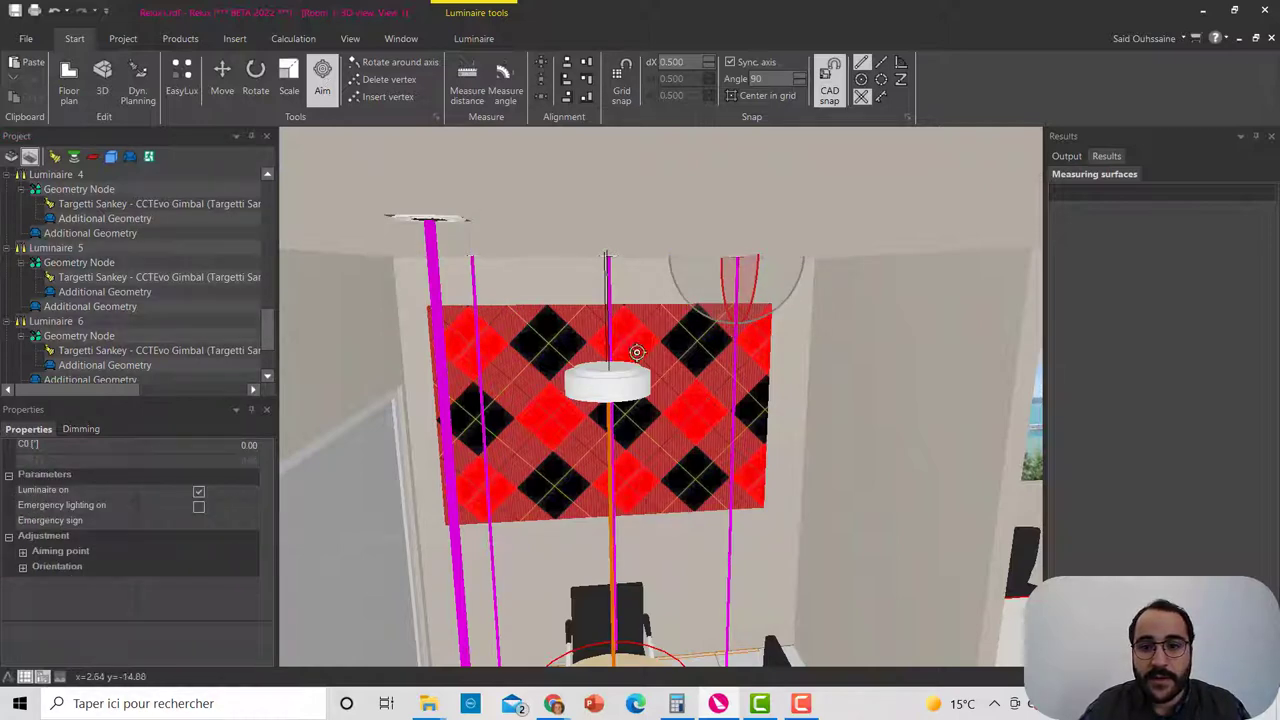
click(66, 251)
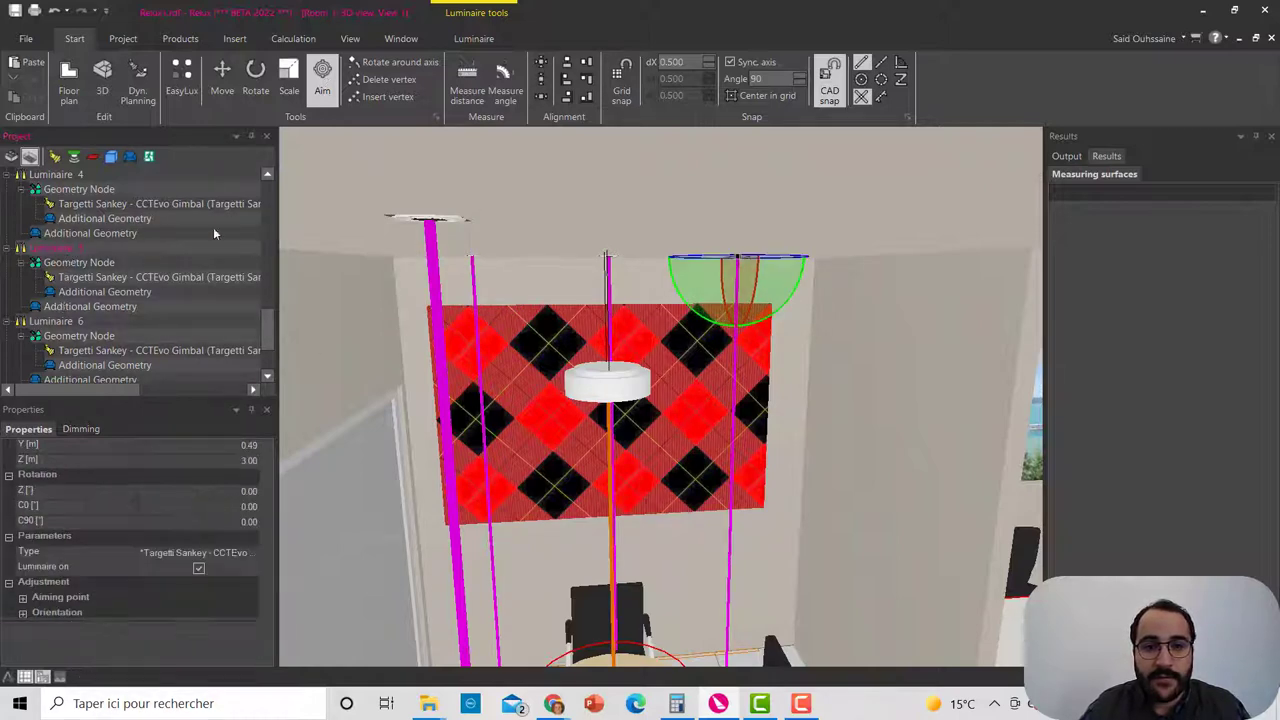
click(695, 403)
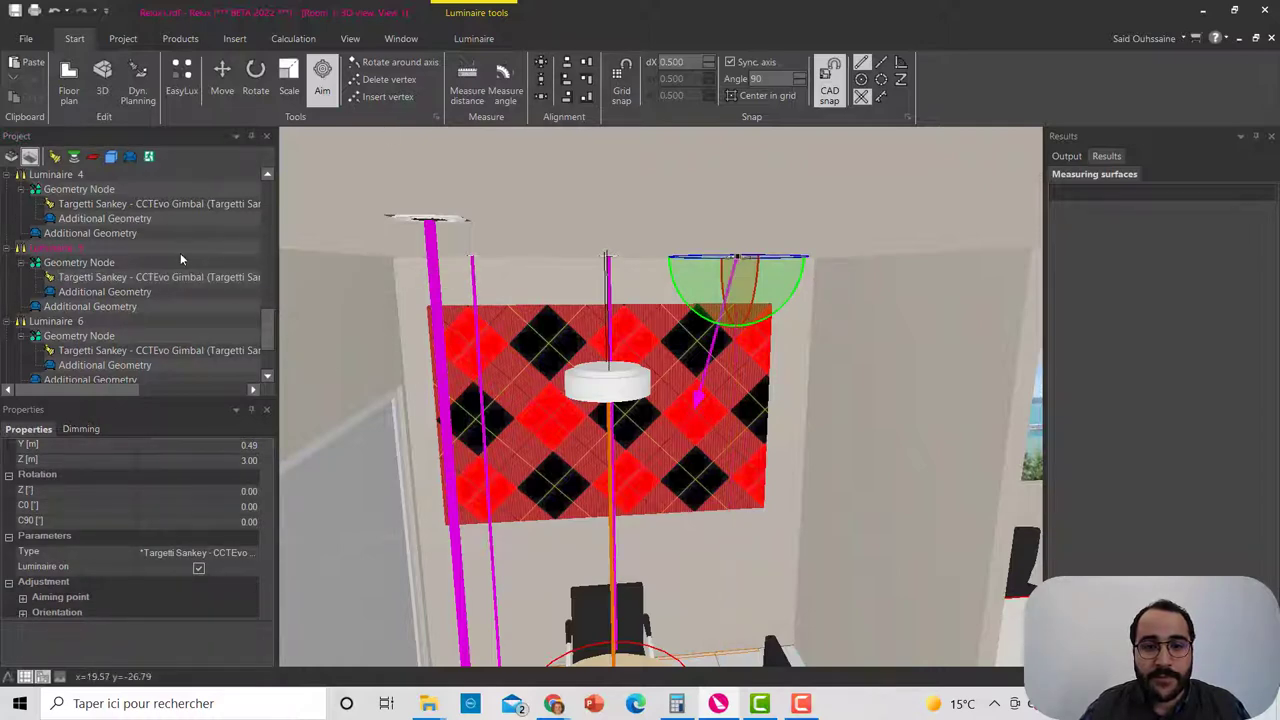
Step: Aim Luminaire 6 at the middle of the chequered picture, beside the central black diamond
click(55, 321)
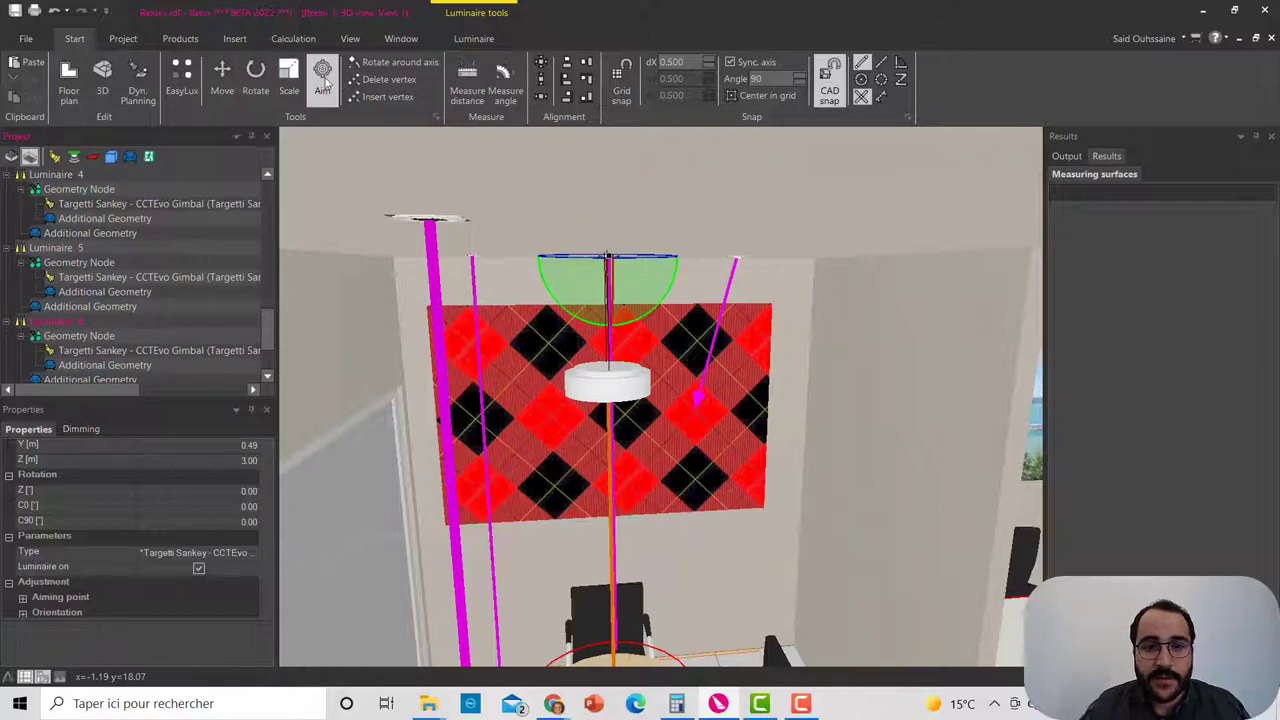
middle_drag(608, 396, 583, 404)
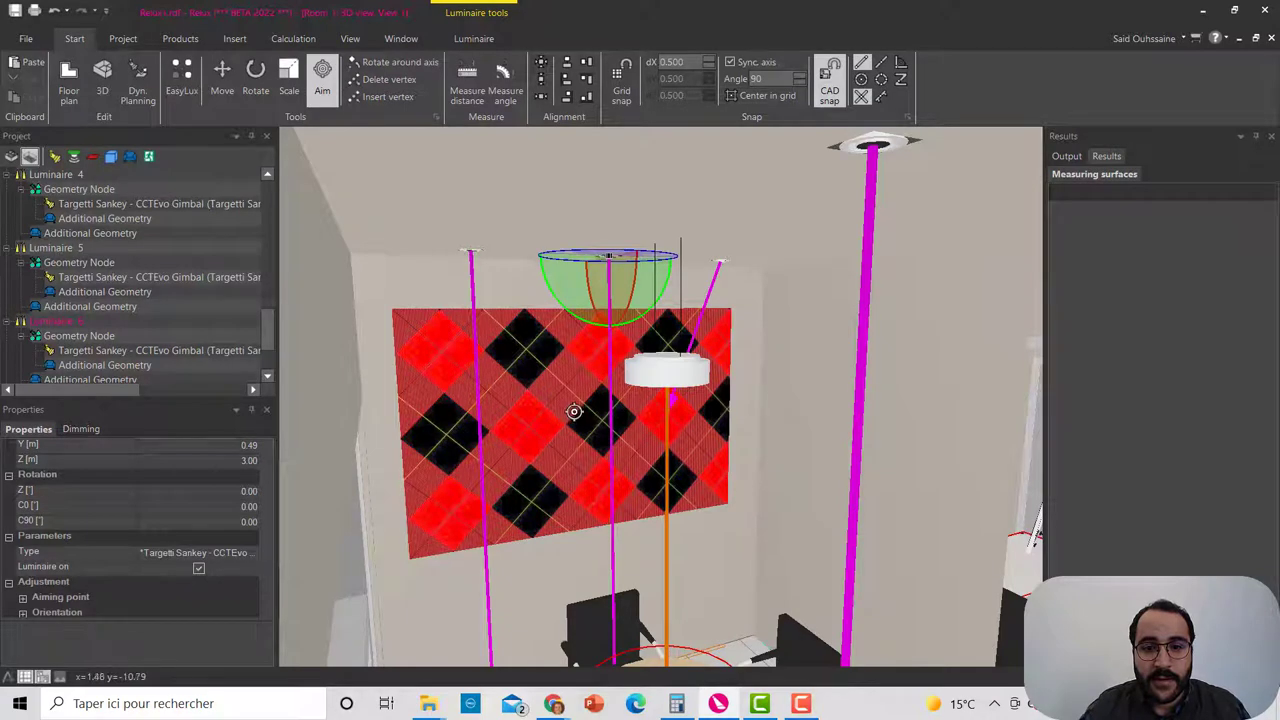
drag(574, 411, 574, 426)
scroll(150, 330, down, 2)
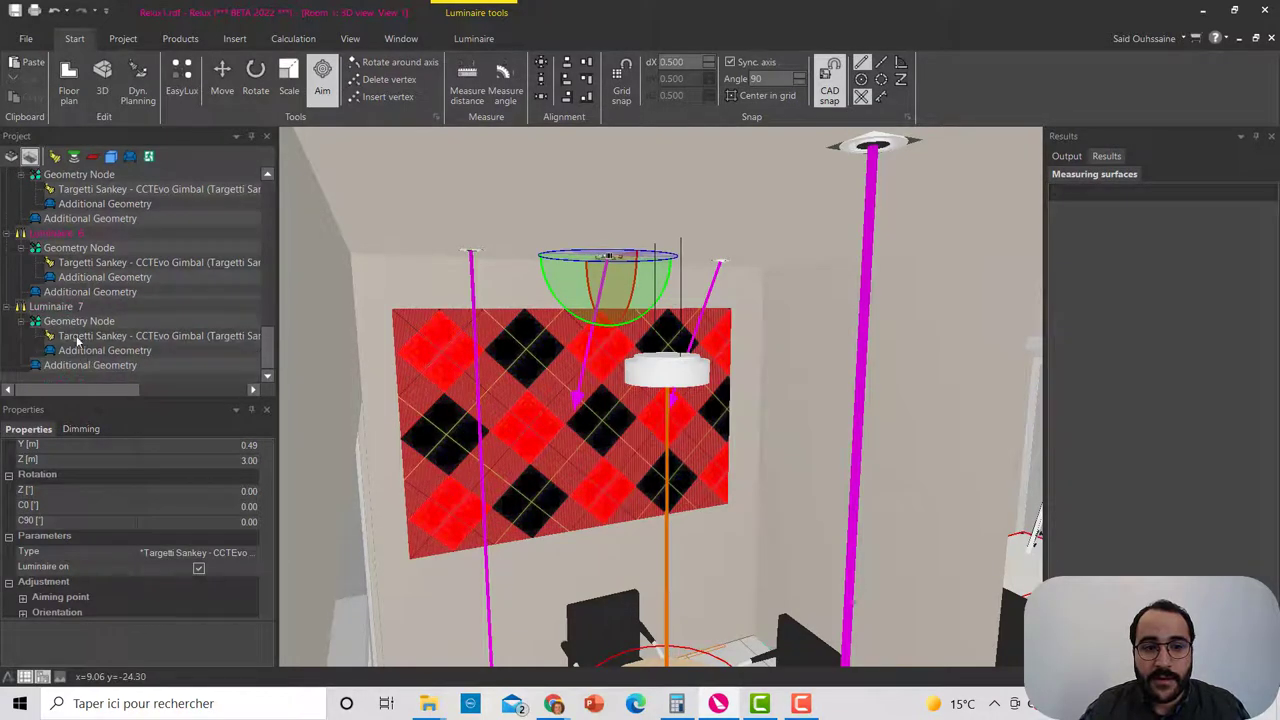
Step: Aim Luminaire 7 at the black diamond at mid-height in the left part of the chequered picture
click(72, 310)
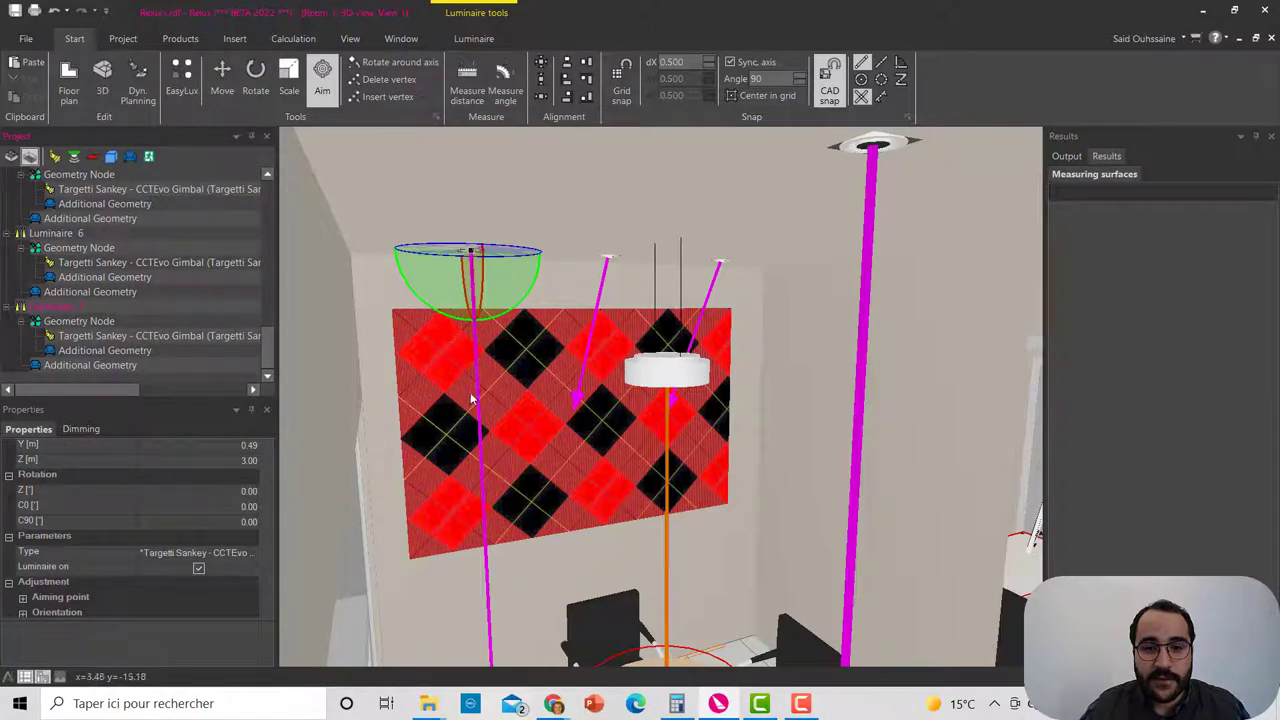
scroll(470, 428, up, 5)
middle_drag(588, 434, 521, 420)
middle_drag(516, 375, 446, 327)
scroll(520, 392, down, 2)
click(612, 382)
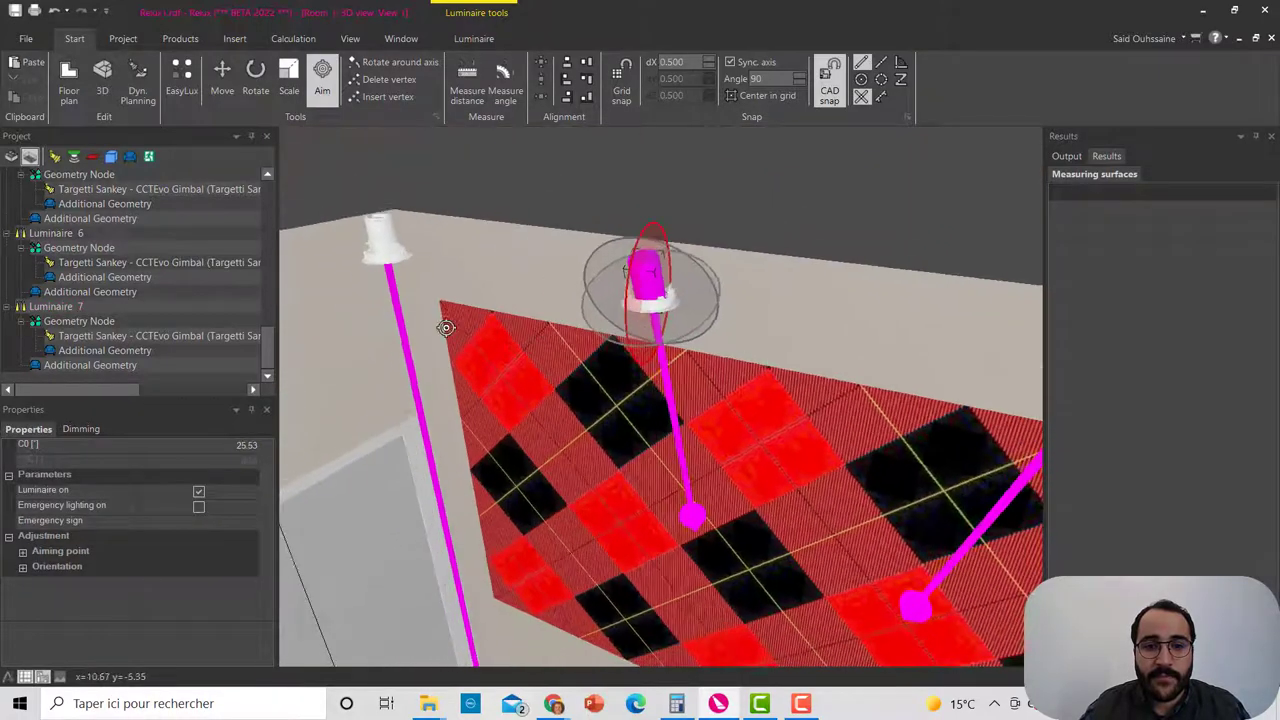
click(86, 306)
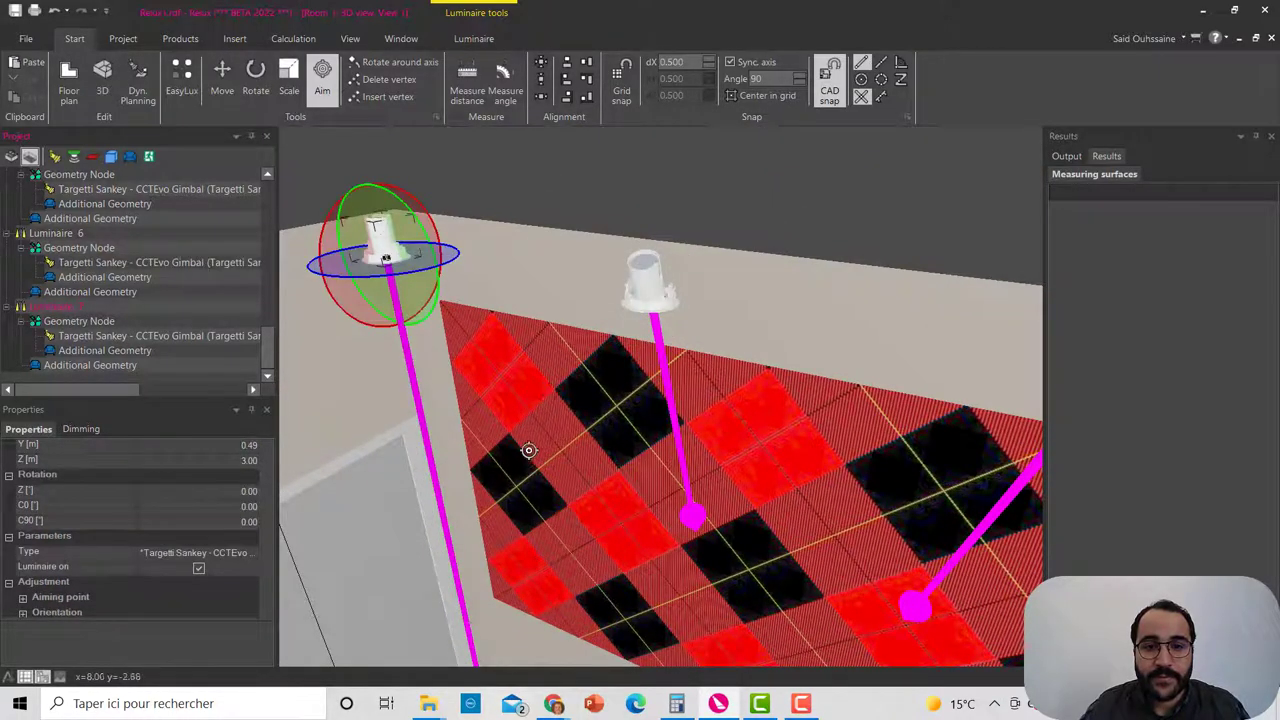
click(535, 464)
scroll(537, 464, down, 4)
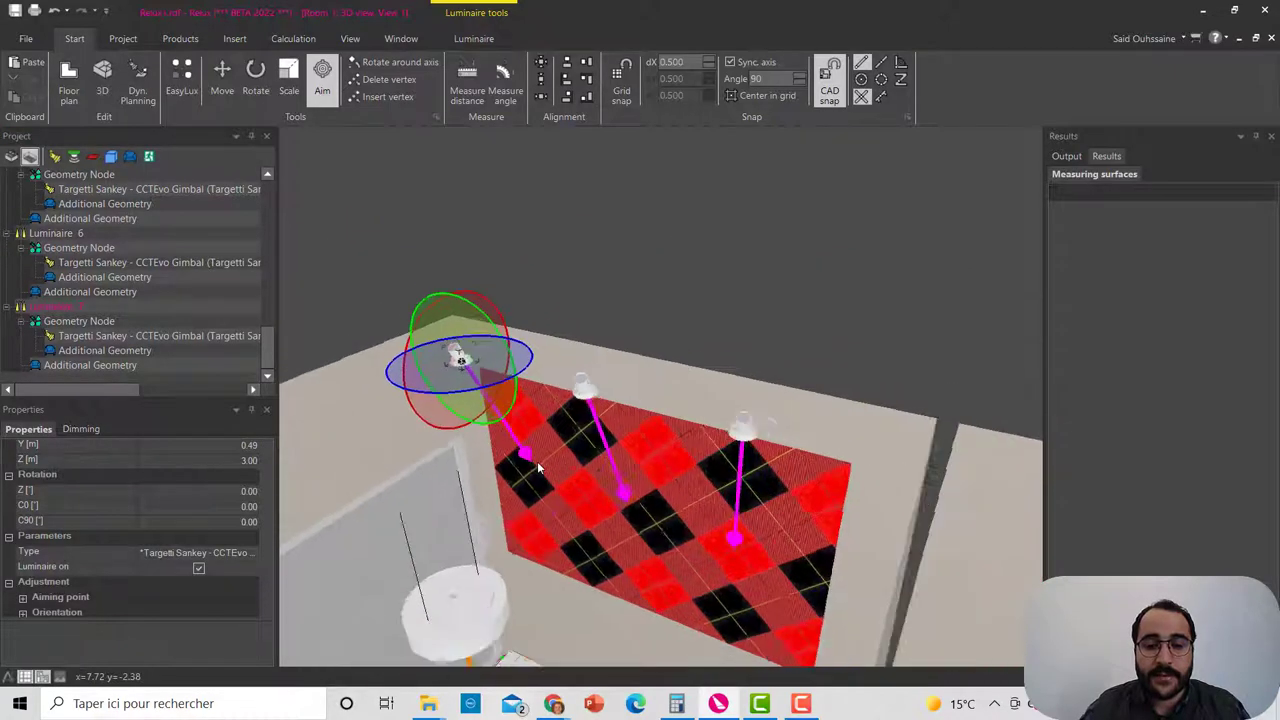
scroll(538, 467, down, 2)
middle_drag(538, 467, 632, 276)
scroll(616, 443, down, 3)
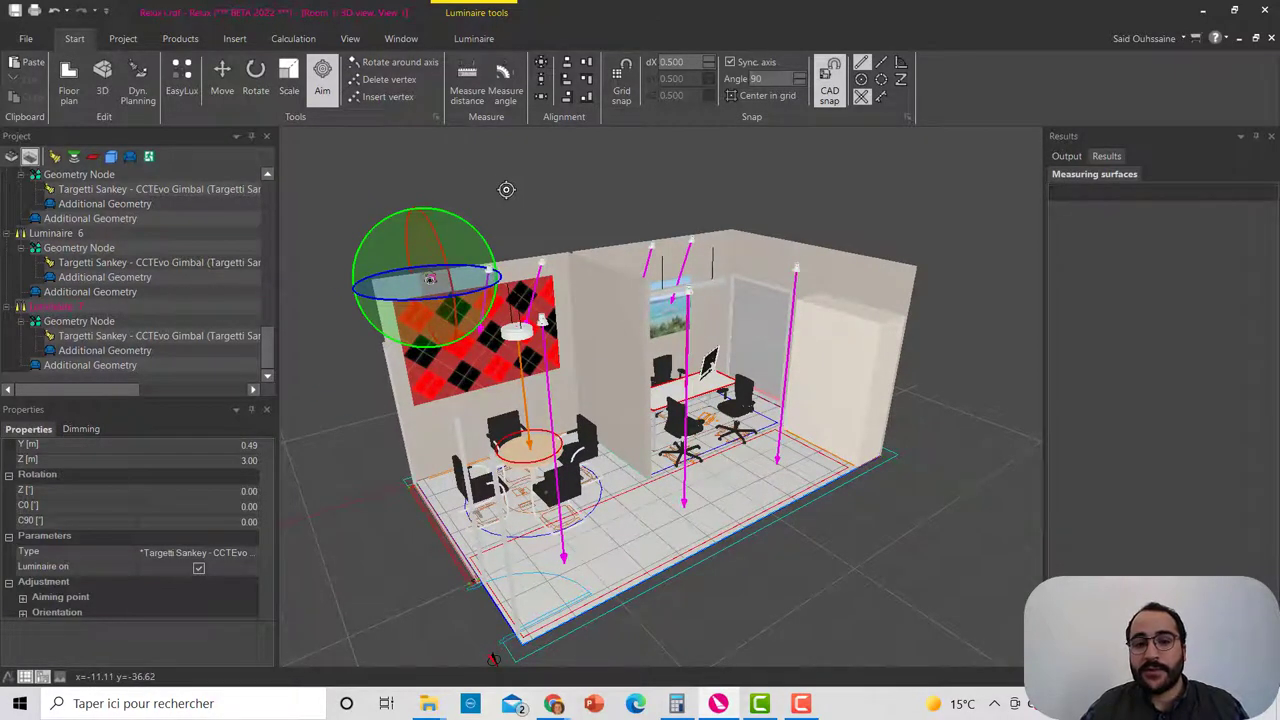
middle_drag(506, 189, 589, 206)
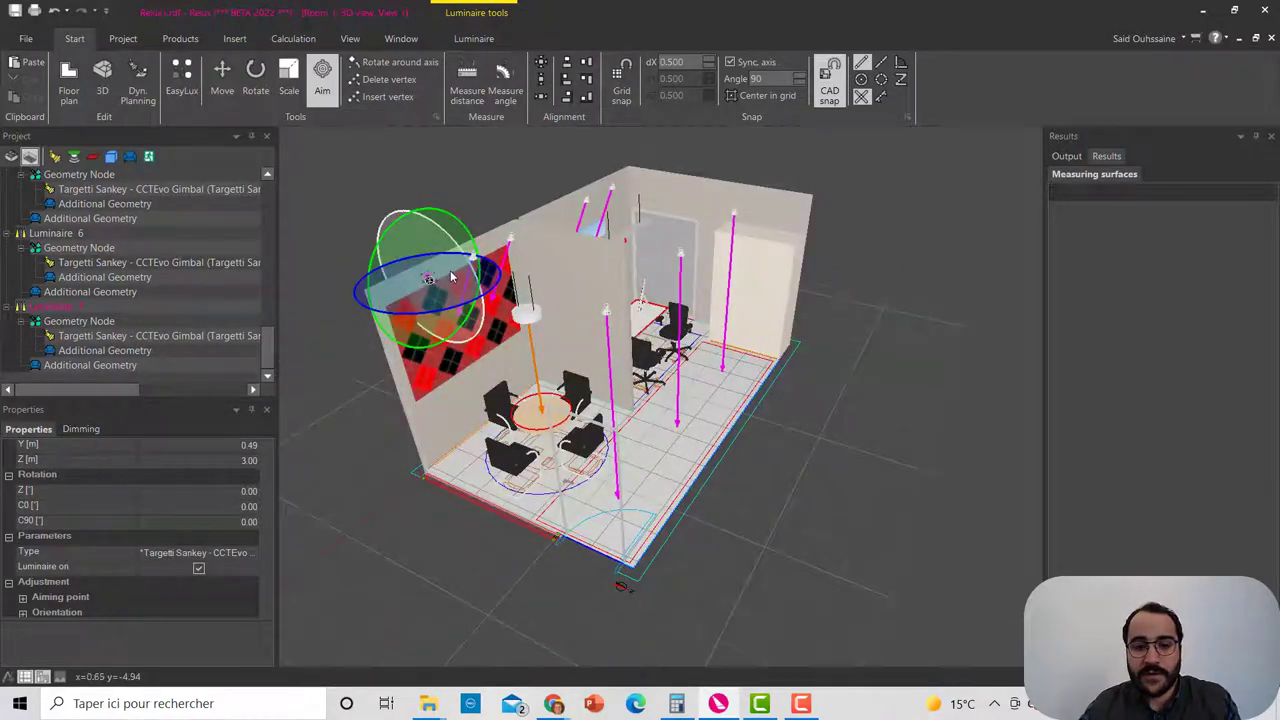
key(Escape)
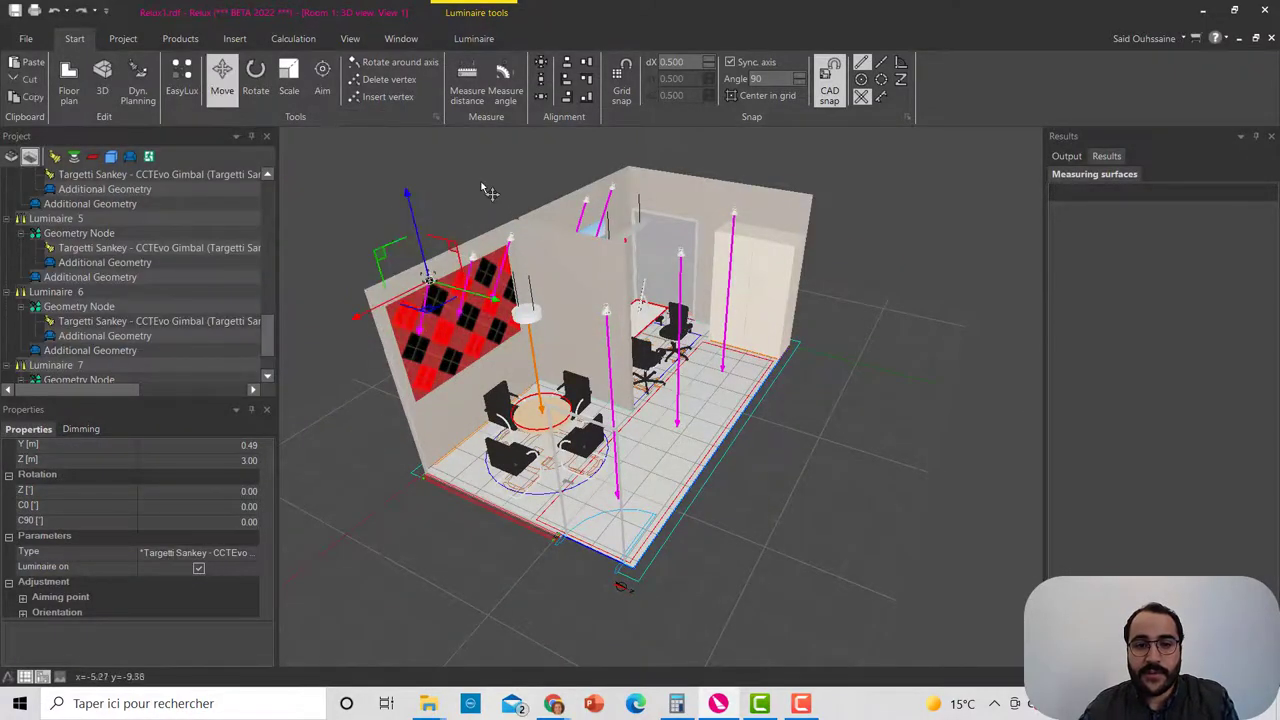
Step: Run the artificial light calculation for Room 1 with high indirect fraction, continuing despite the erroneous wall warning
middle_drag(457, 191, 500, 250)
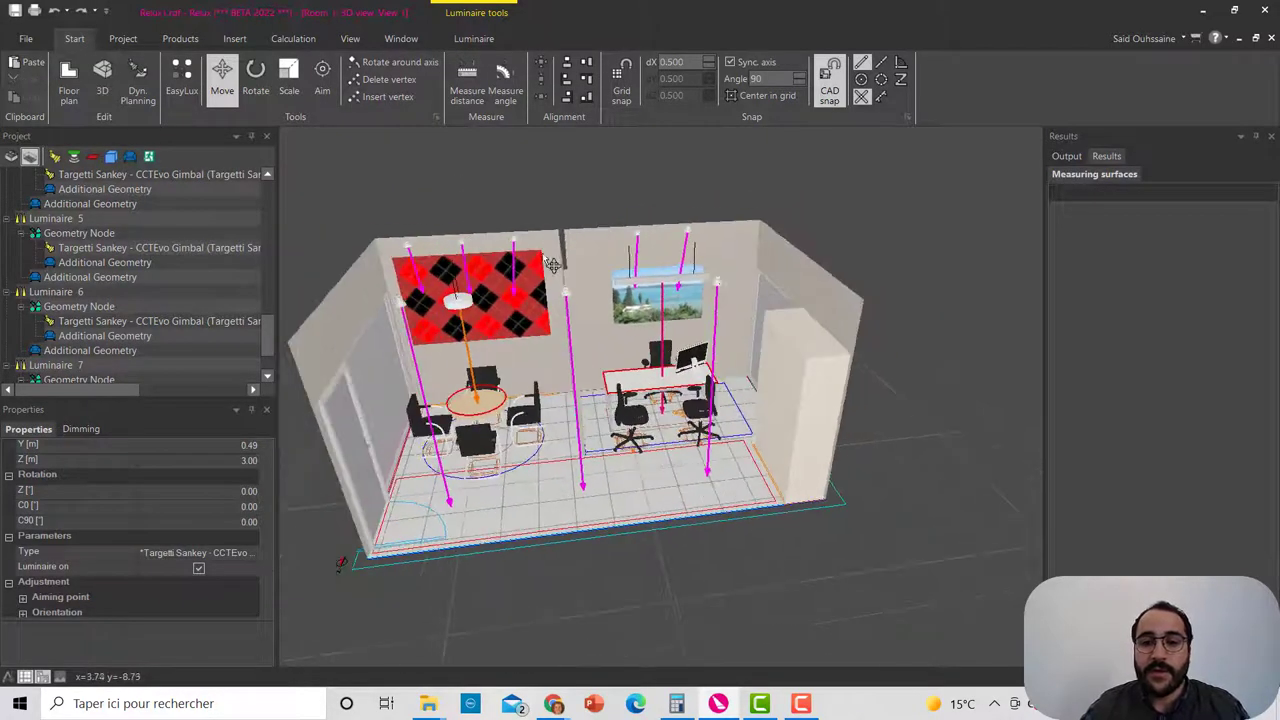
click(293, 39)
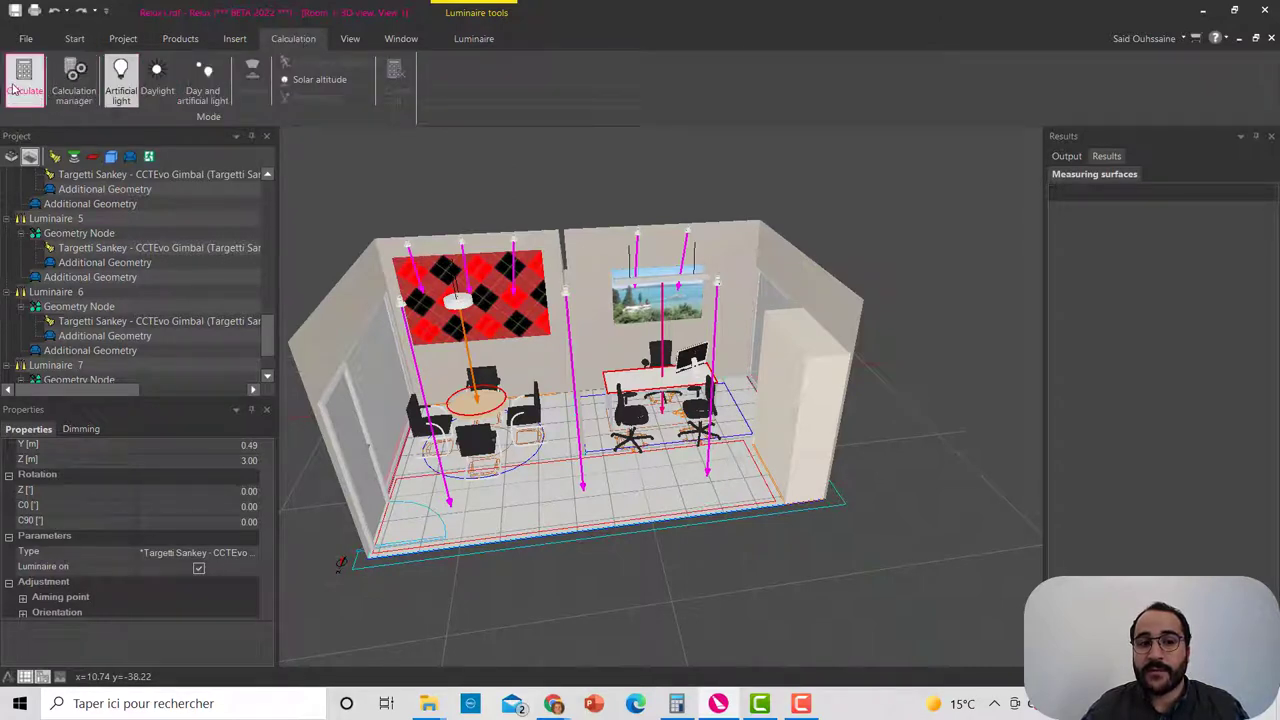
click(82, 95)
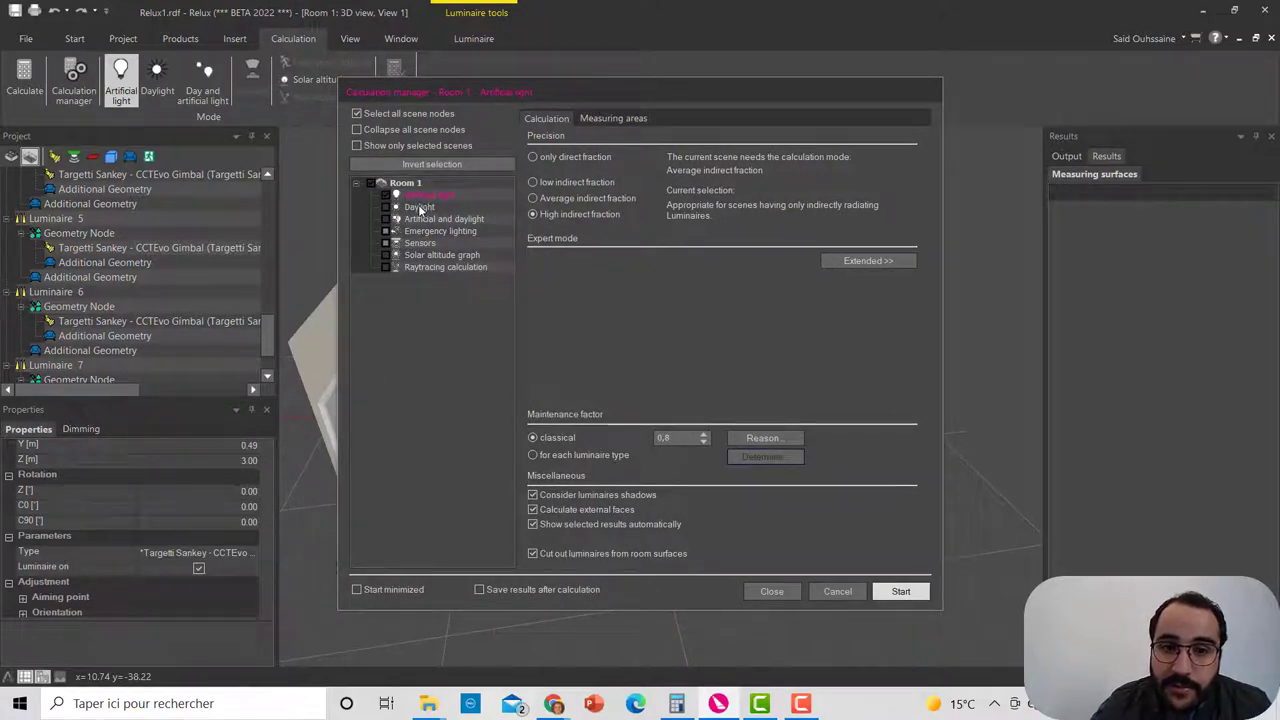
click(419, 207)
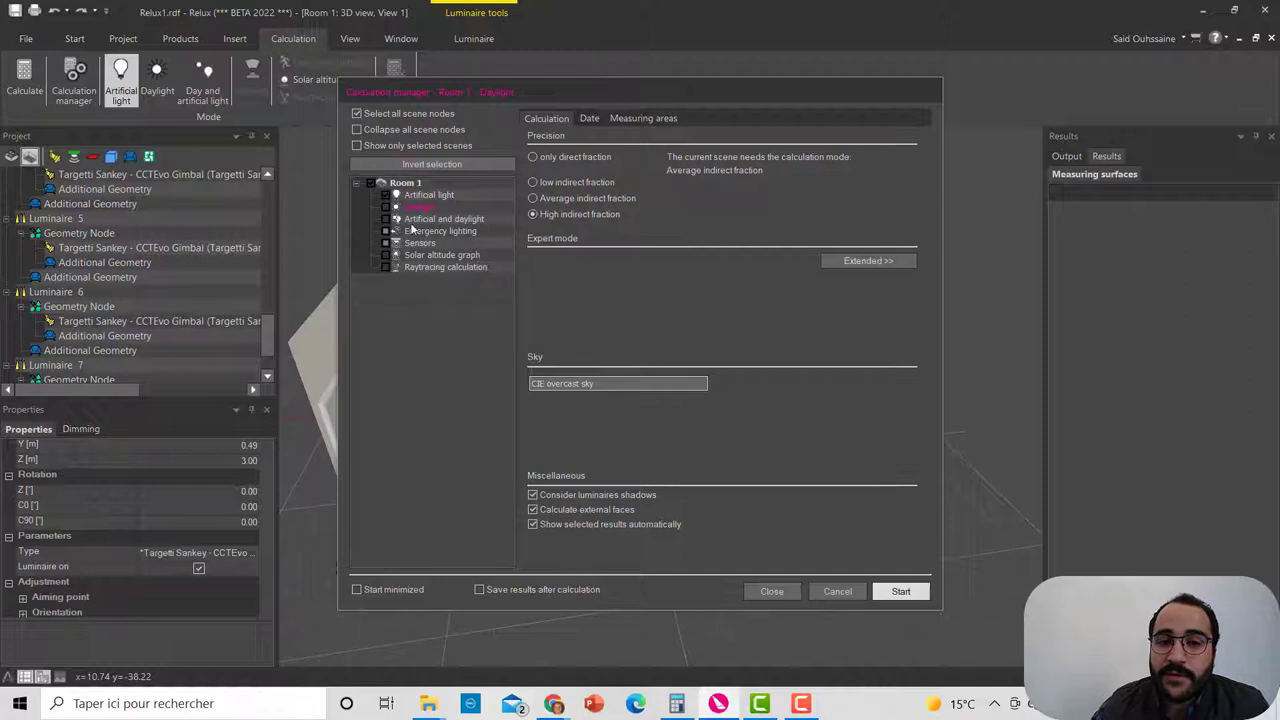
click(425, 197)
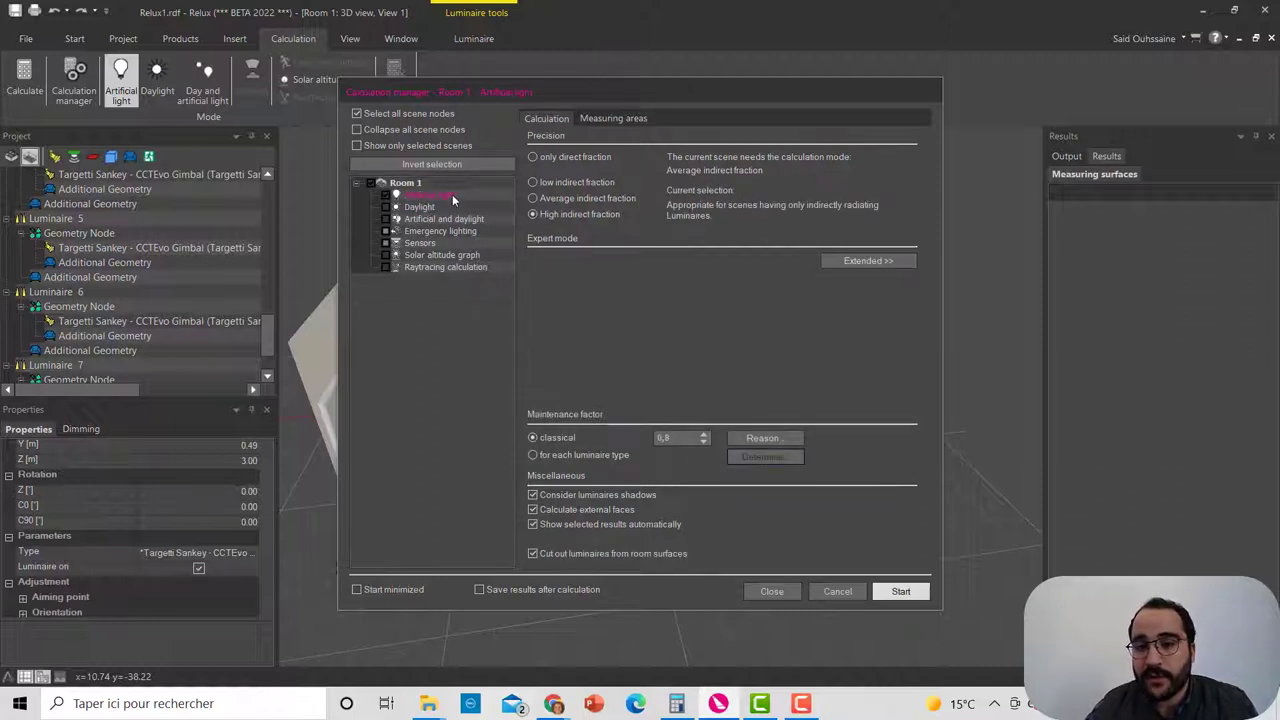
click(901, 592)
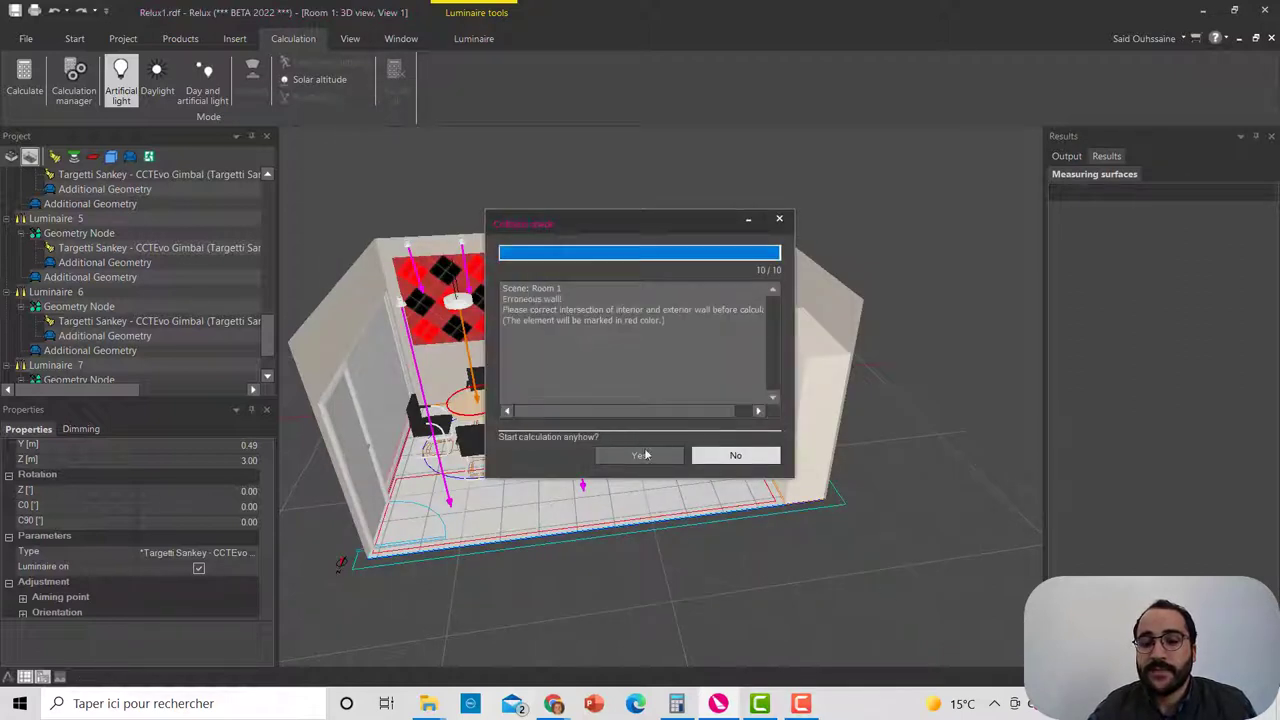
click(641, 455)
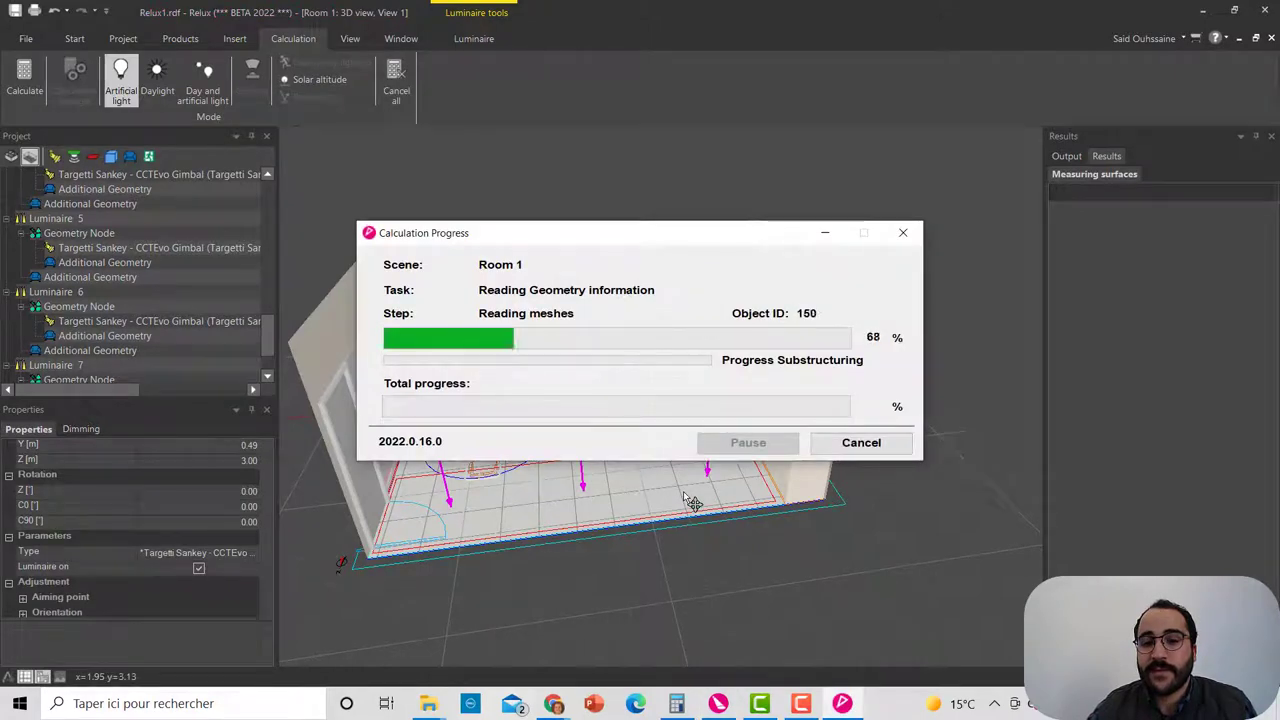
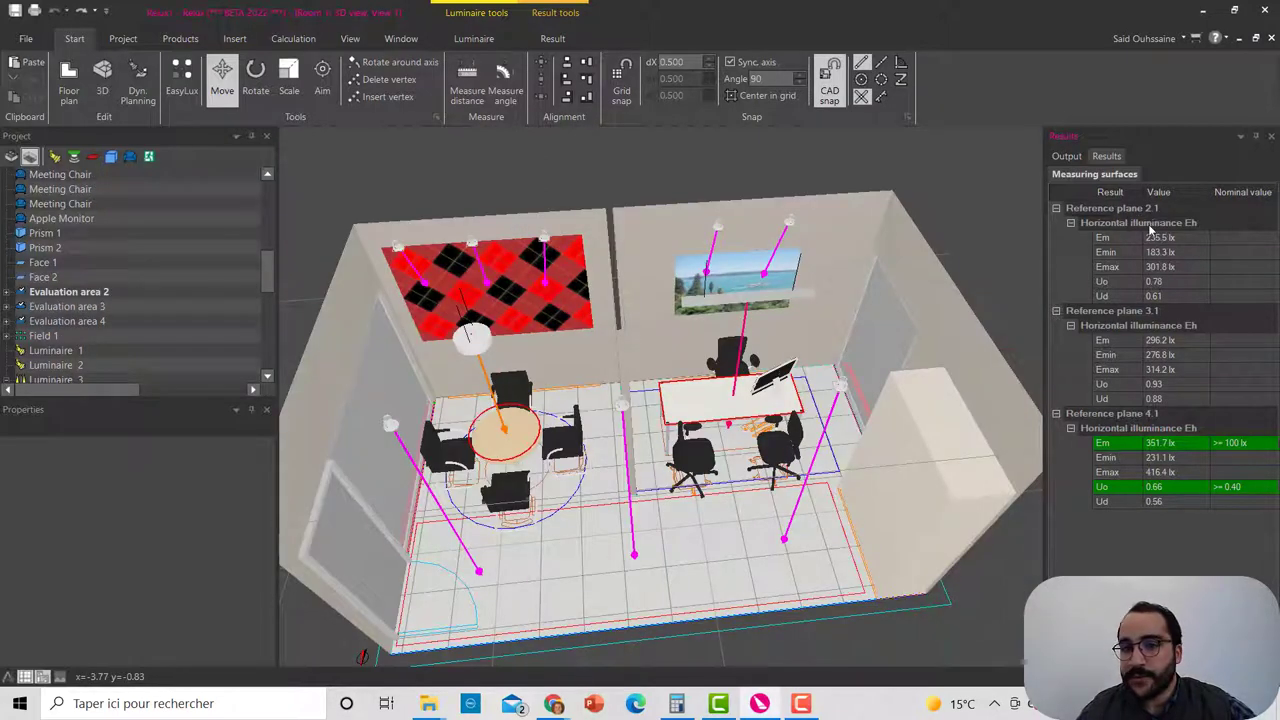
Step: Examine the horizontal illuminance results of evaluation areas 2, 3 and 4 one by one
click(90, 292)
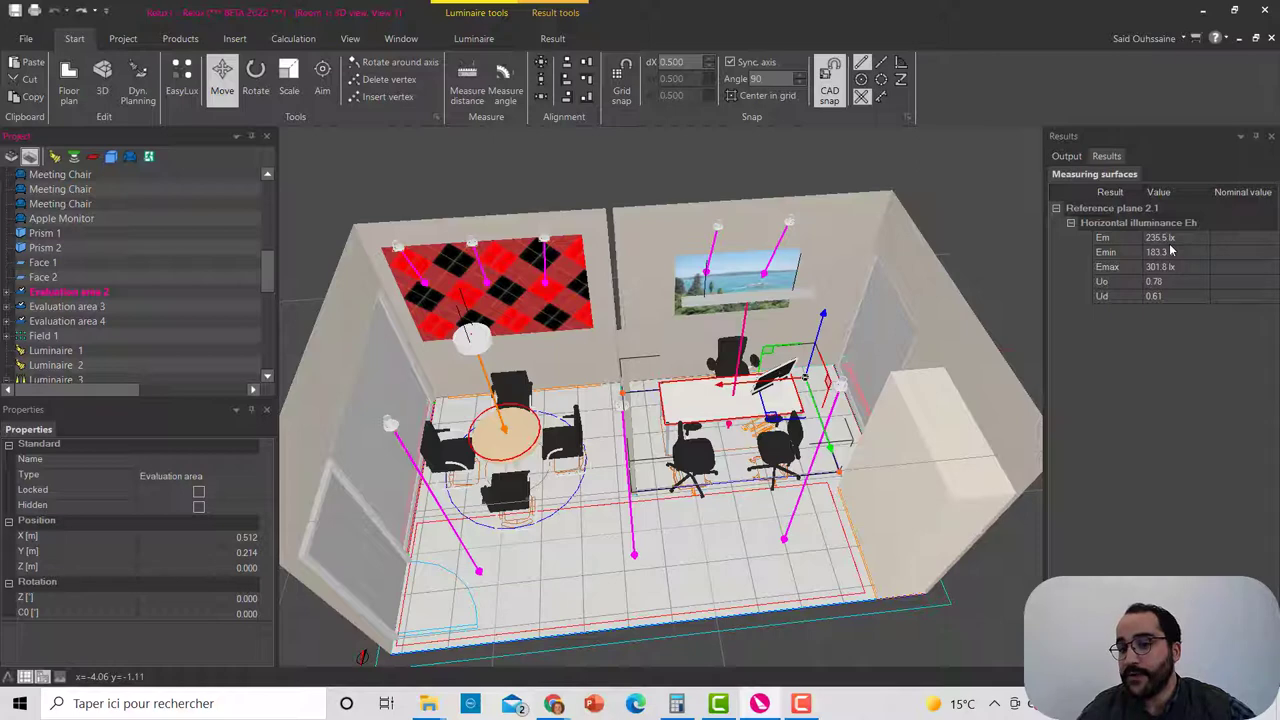
click(930, 222)
click(90, 306)
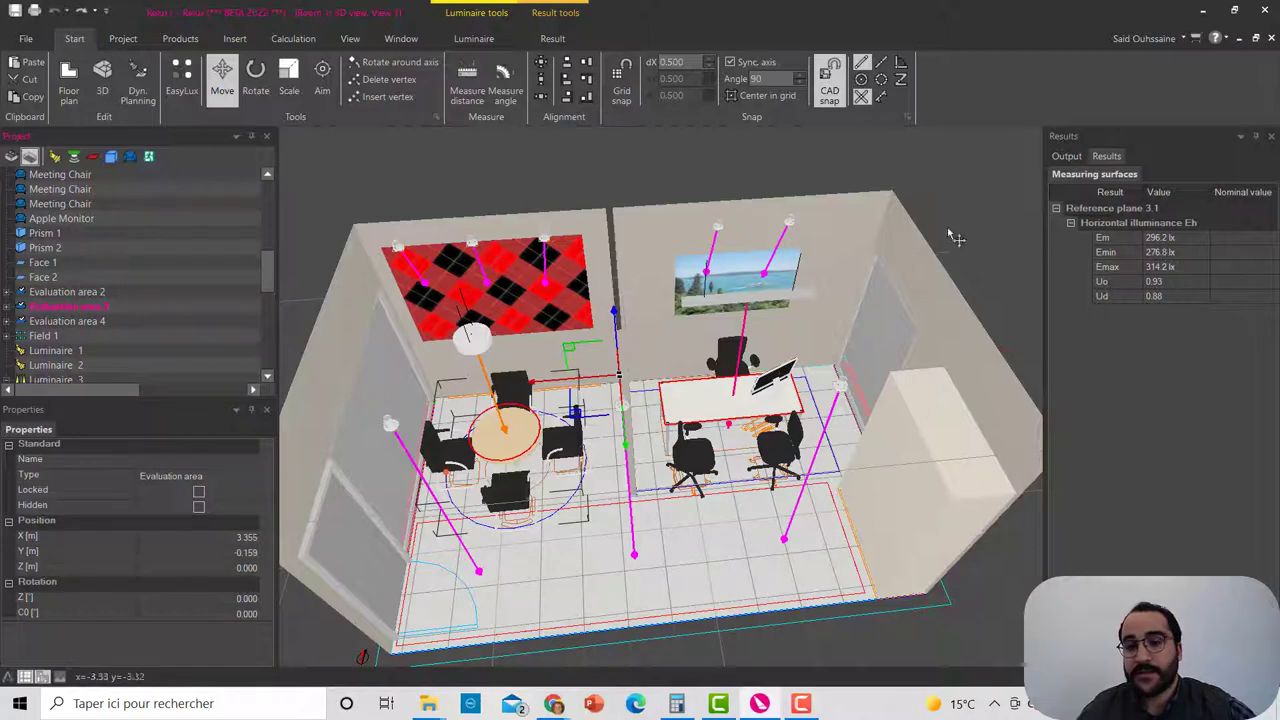
click(141, 322)
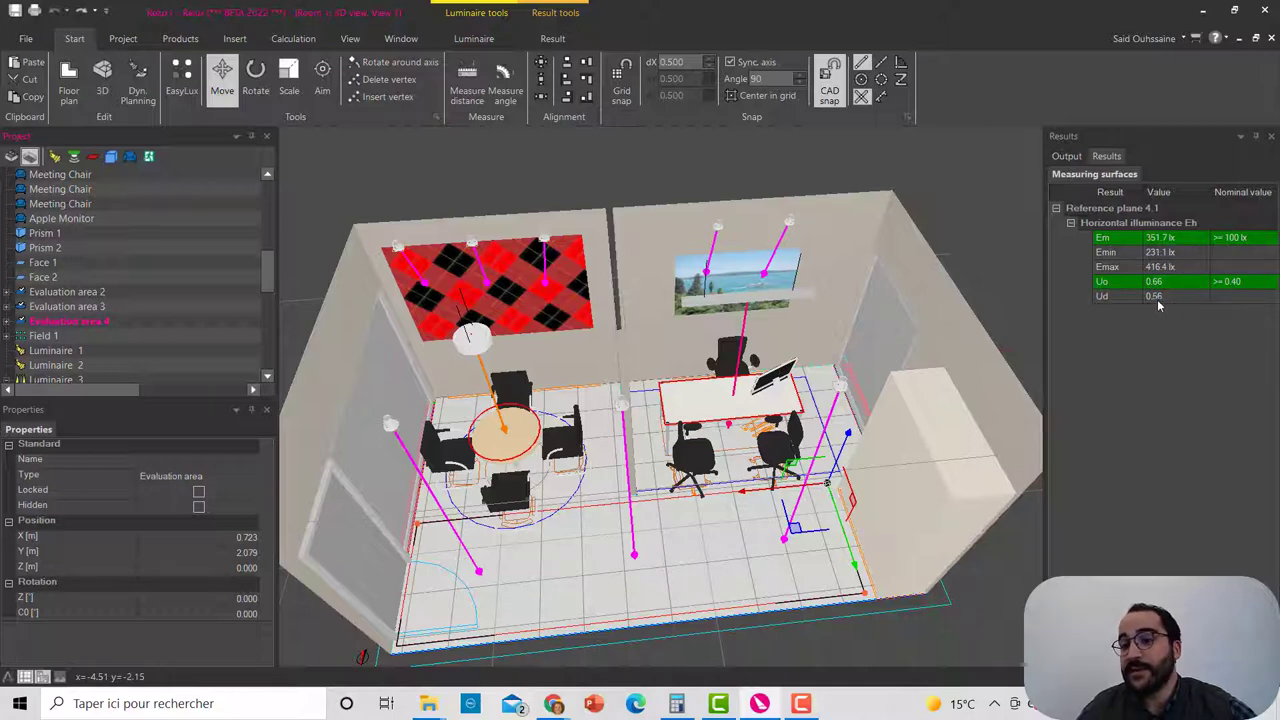
middle_drag(725, 427, 768, 388)
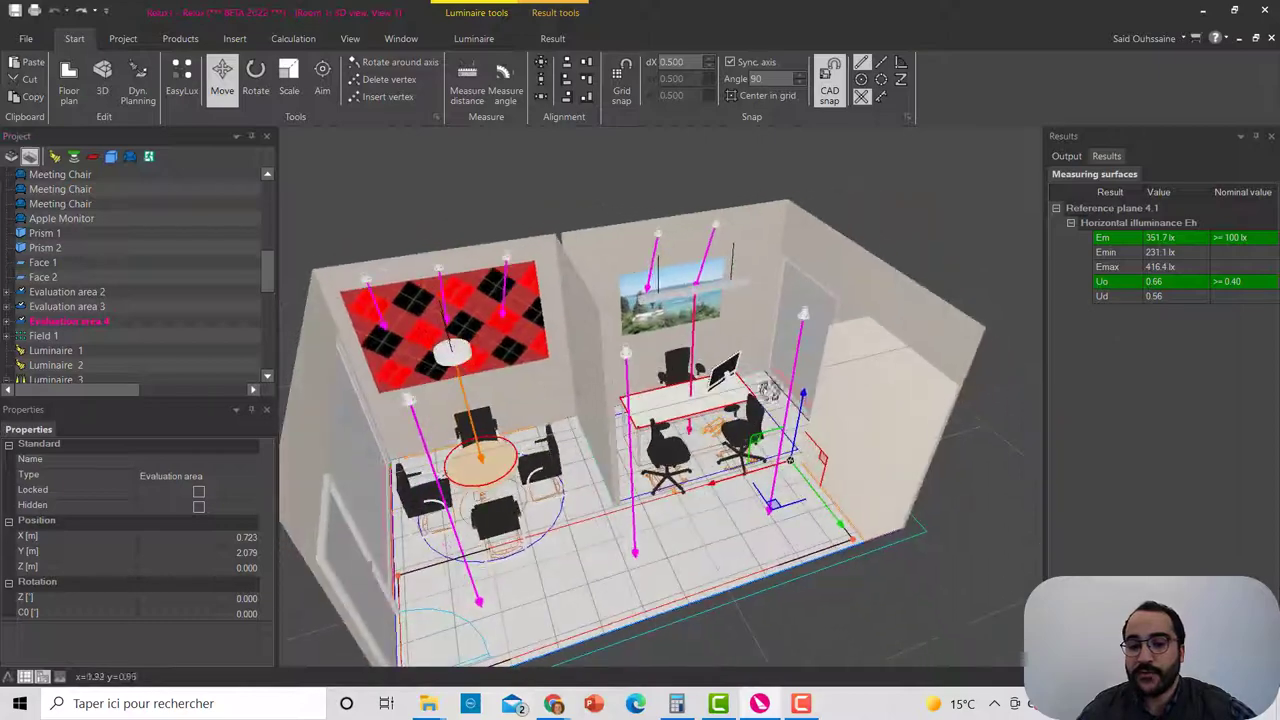
click(921, 252)
Step: Set the quantity of luminaires in Field 1 to 2 in the X direction
scroll(754, 254, up, 3)
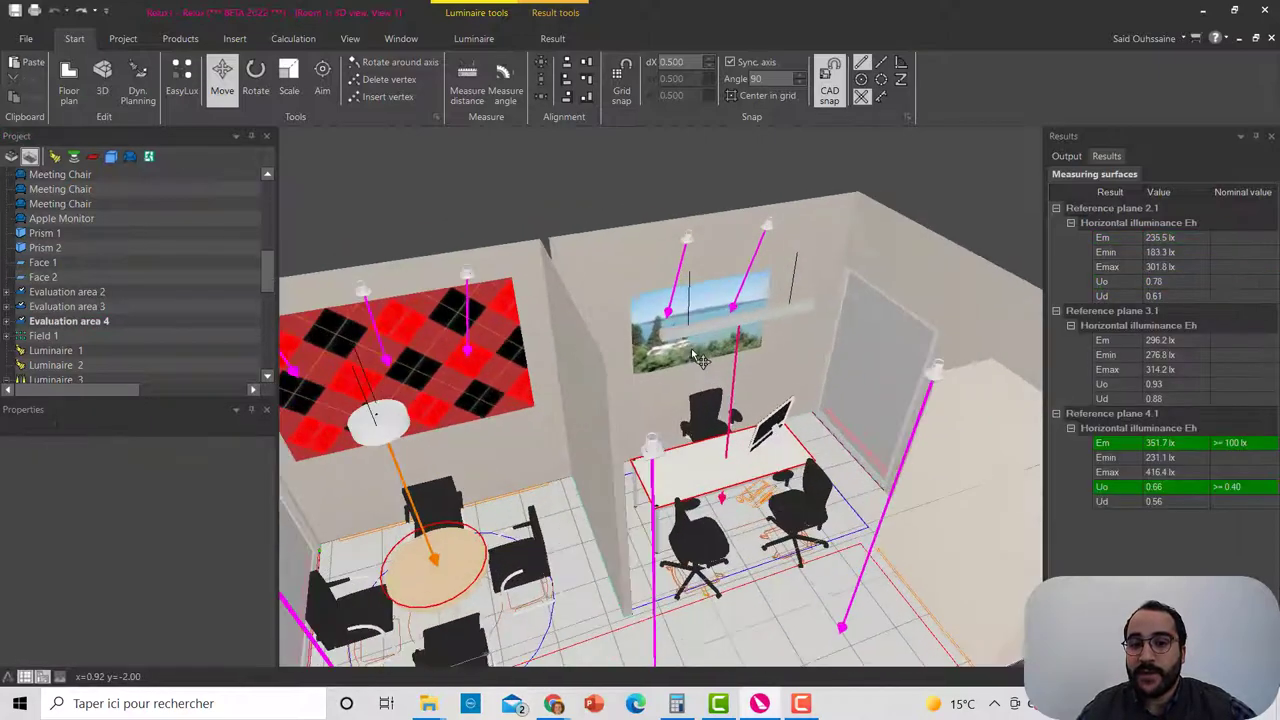
middle_drag(700, 355, 777, 404)
right_drag(776, 404, 780, 304)
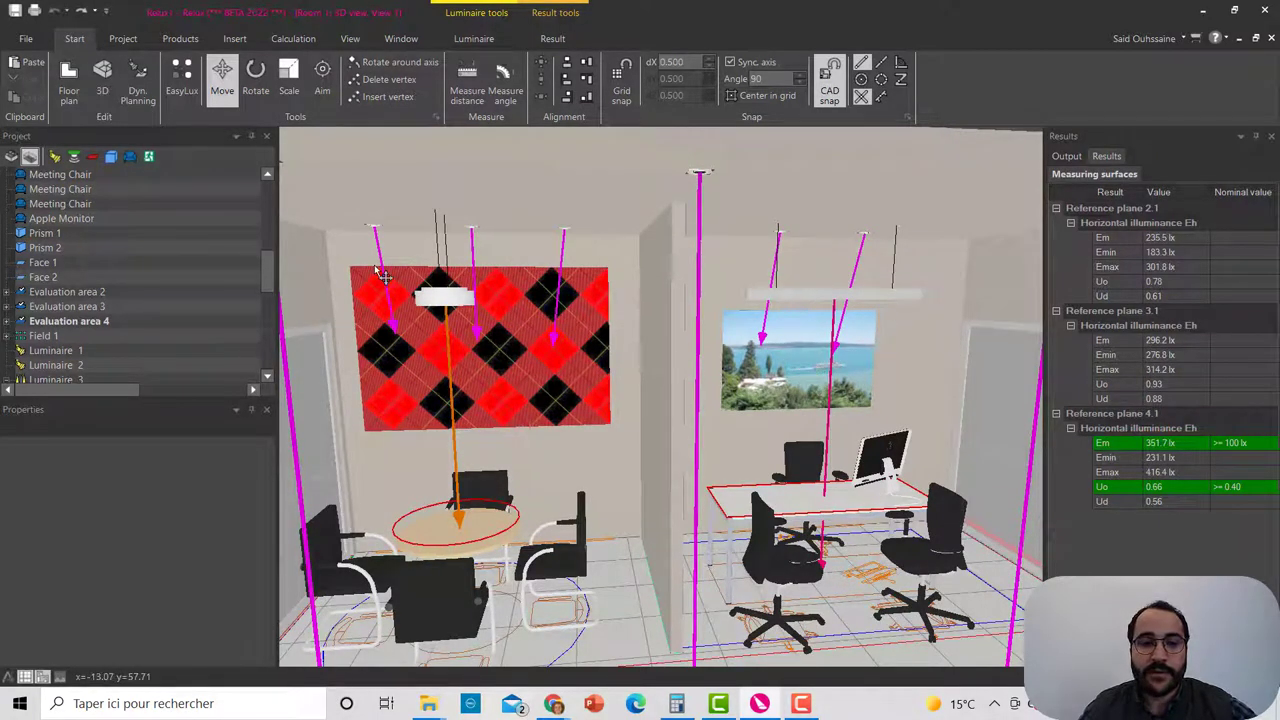
double_click(44, 338)
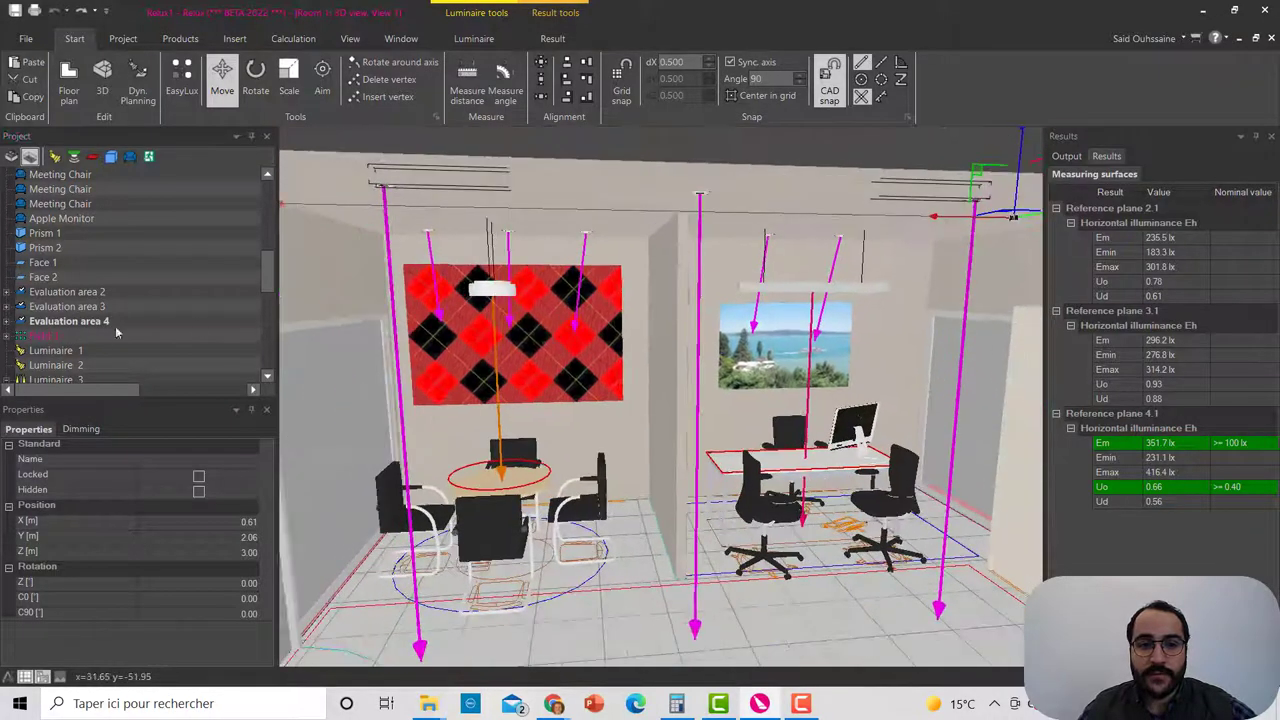
scroll(472, 350, down, 2)
middle_drag(549, 386, 683, 356)
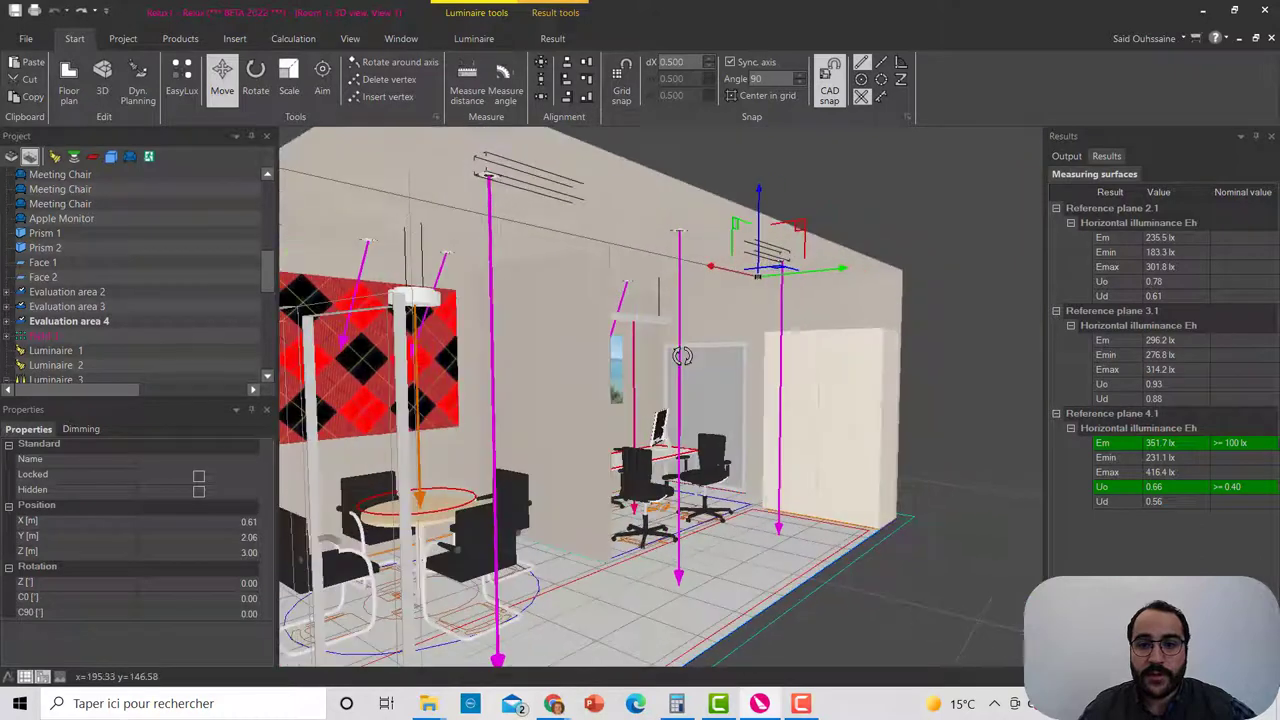
scroll(196, 515, down, 6)
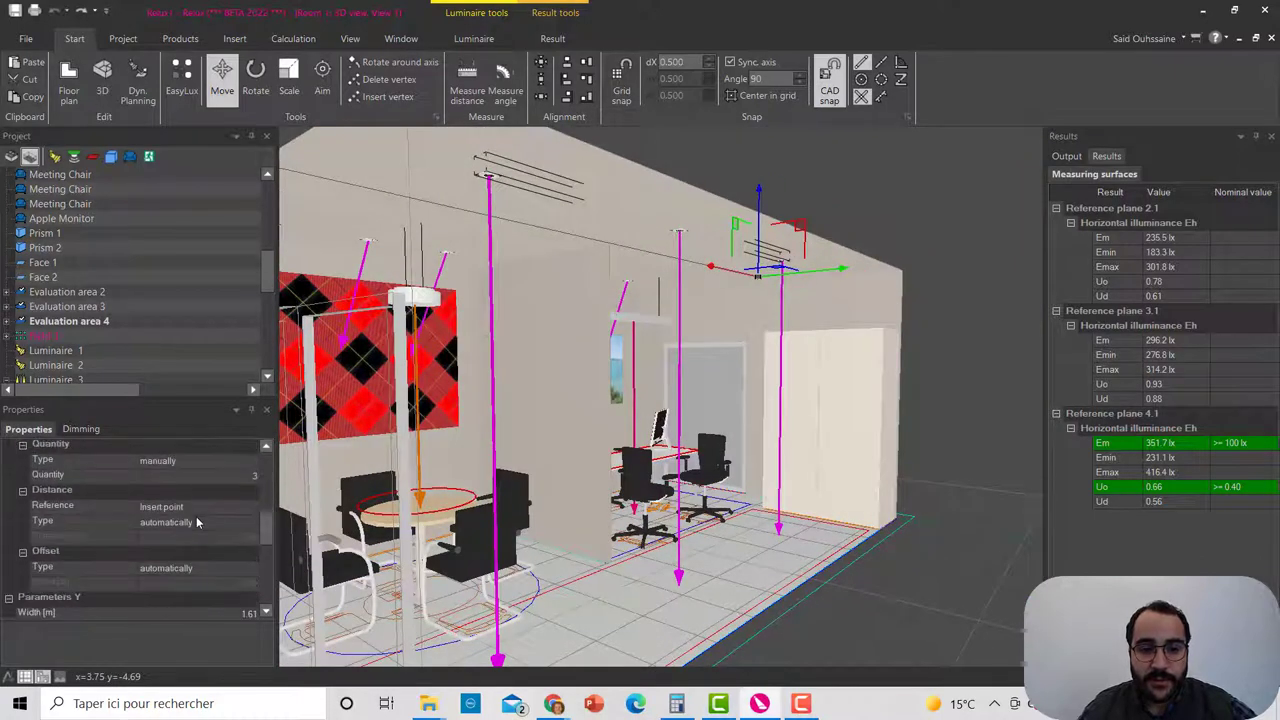
click(125, 507)
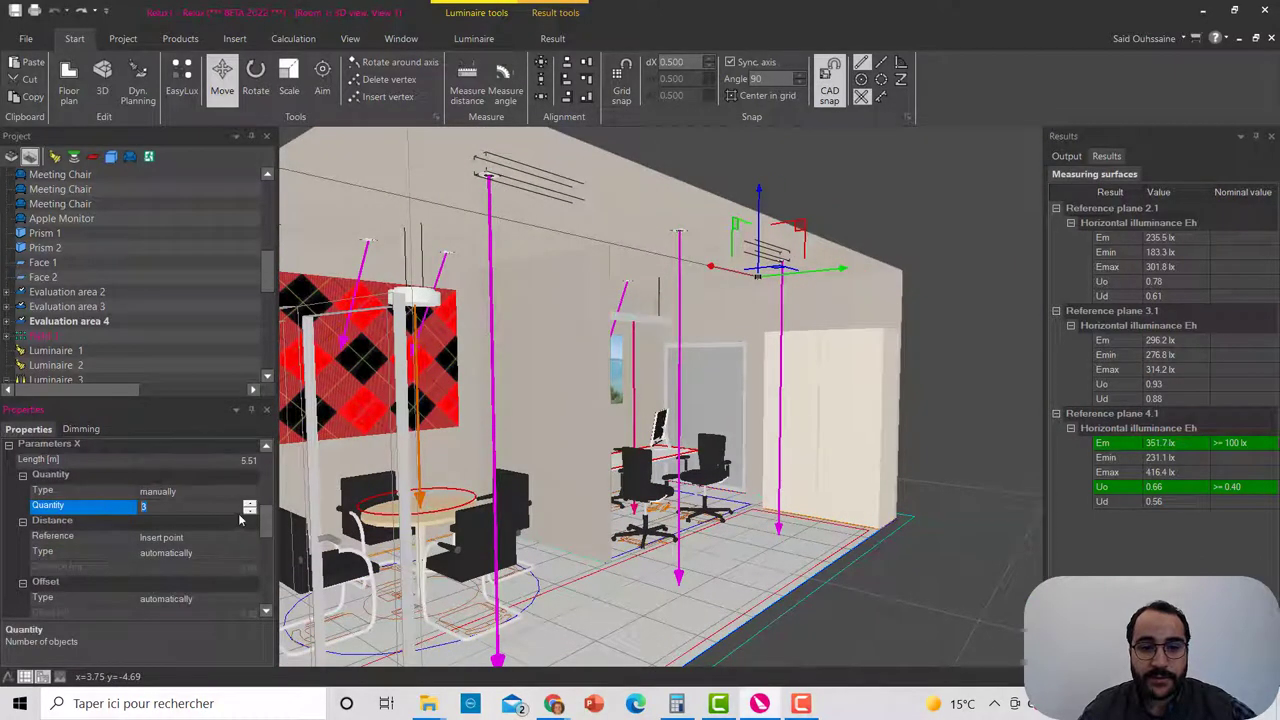
click(250, 512)
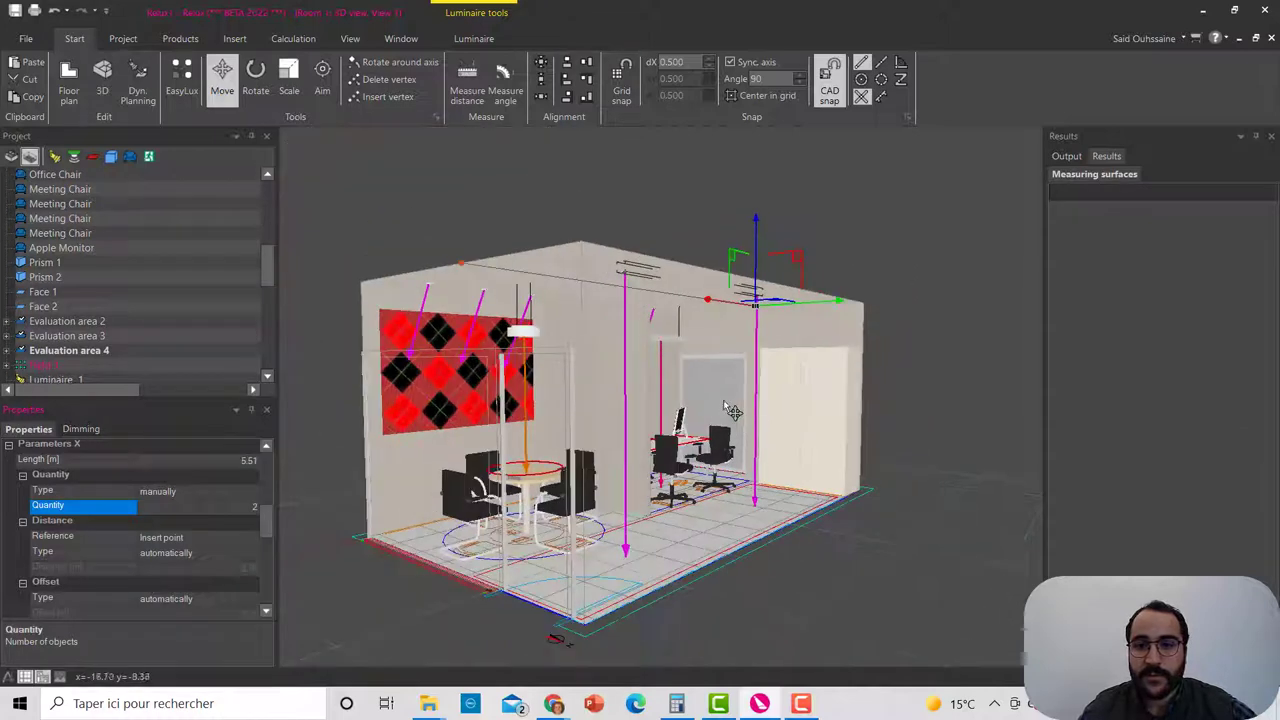
middle_drag(728, 408, 834, 409)
click(924, 333)
Step: Lower the linear pendant luminaire above the desk and set its Z position to 1.8 m
scroll(655, 353, up, 4)
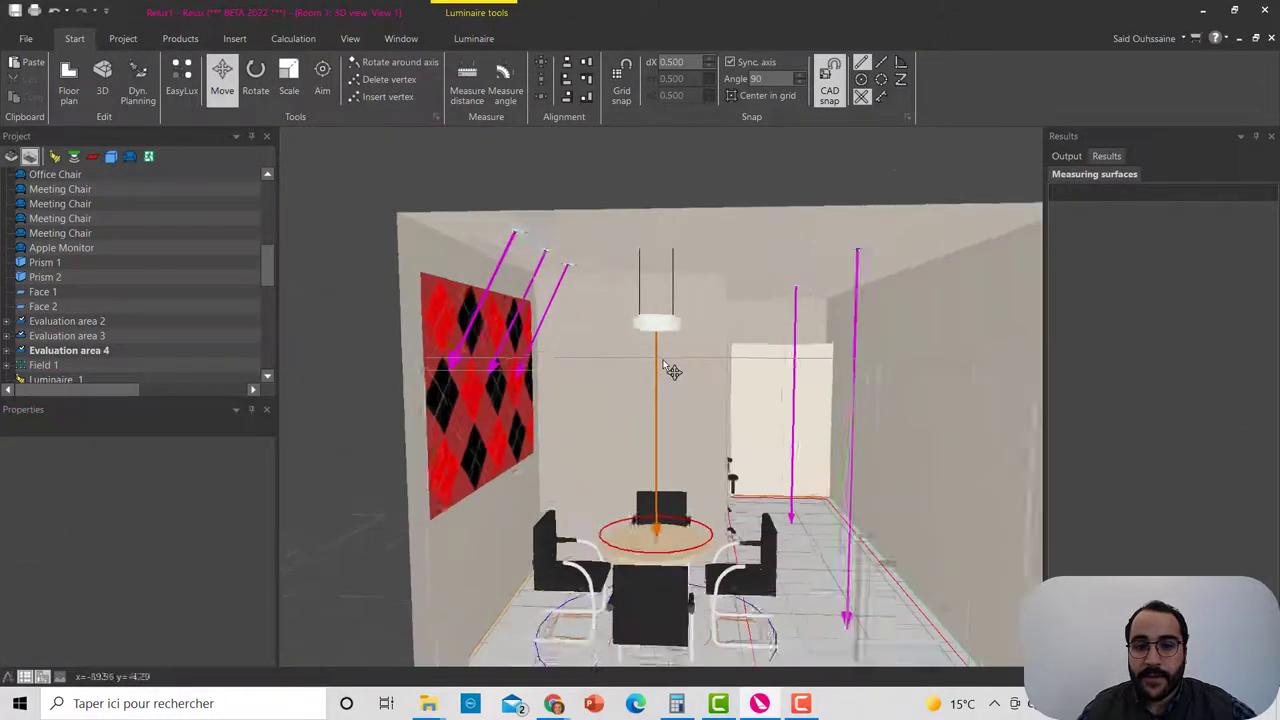
click(661, 322)
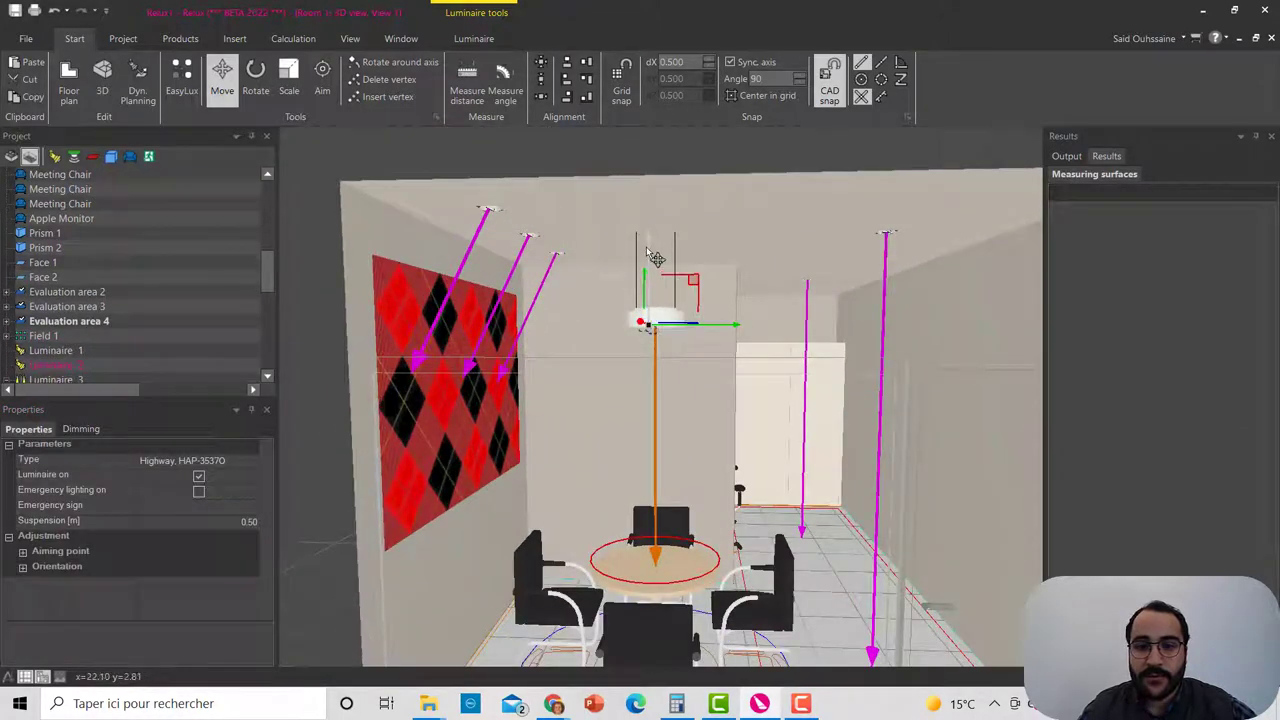
drag(654, 258, 665, 311)
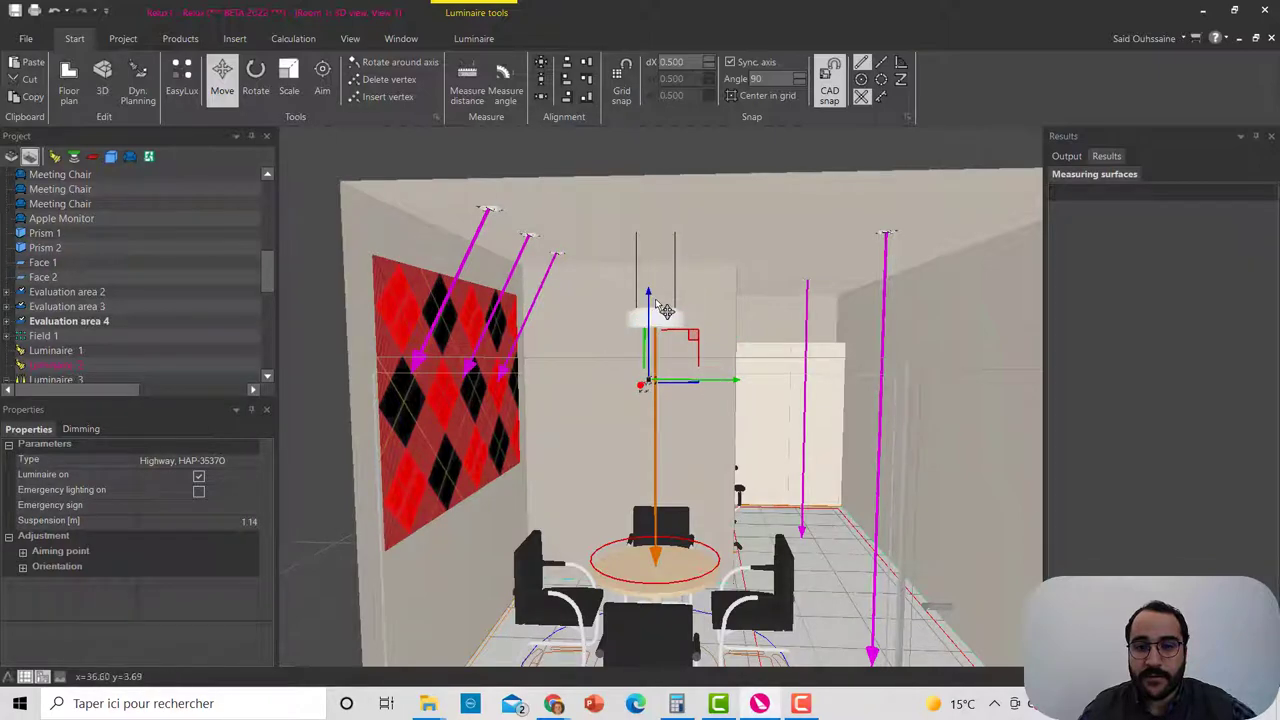
middle_drag(850, 338, 688, 392)
scroll(692, 368, up, 3)
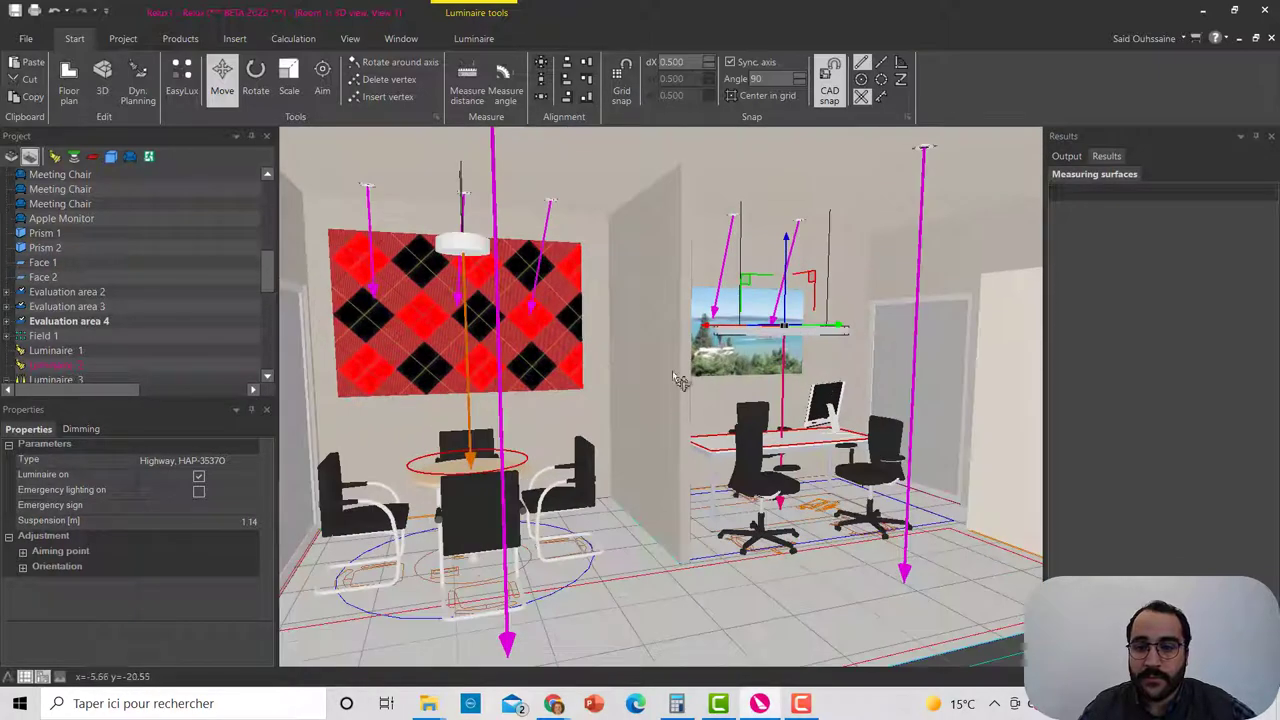
right_drag(680, 380, 654, 366)
scroll(176, 525, up, 1)
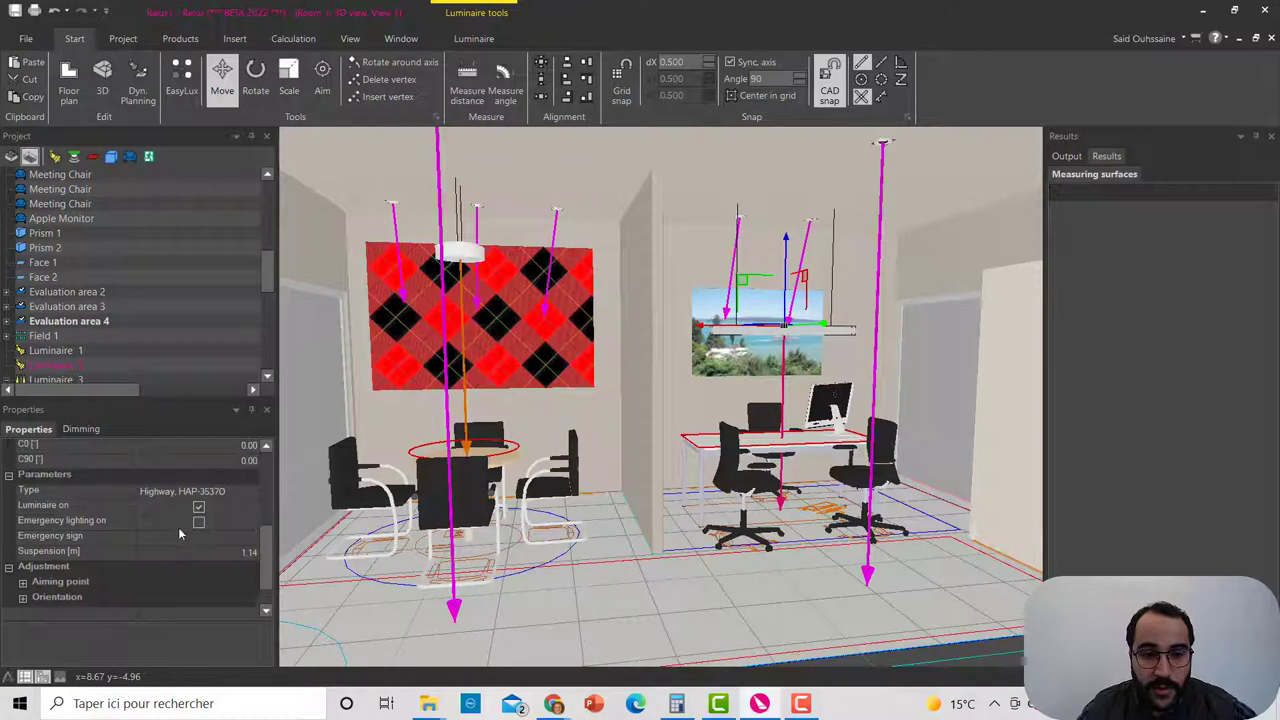
scroll(178, 527, up, 5)
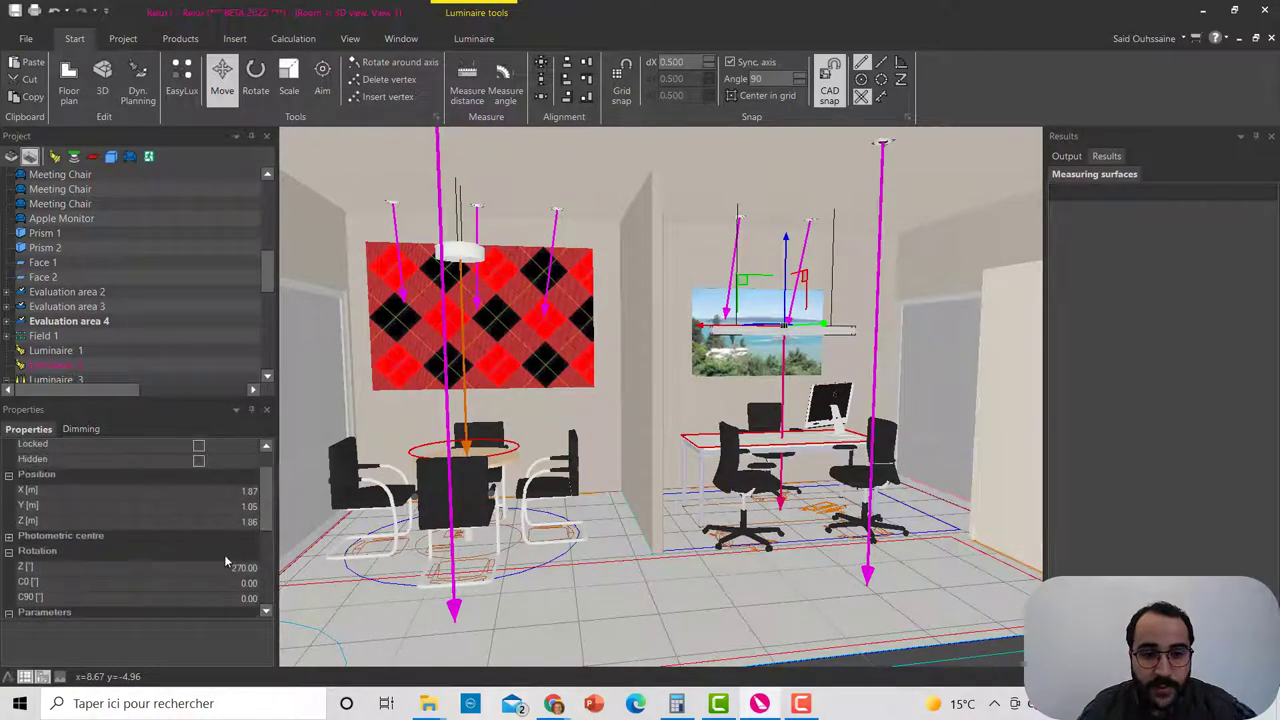
click(232, 520)
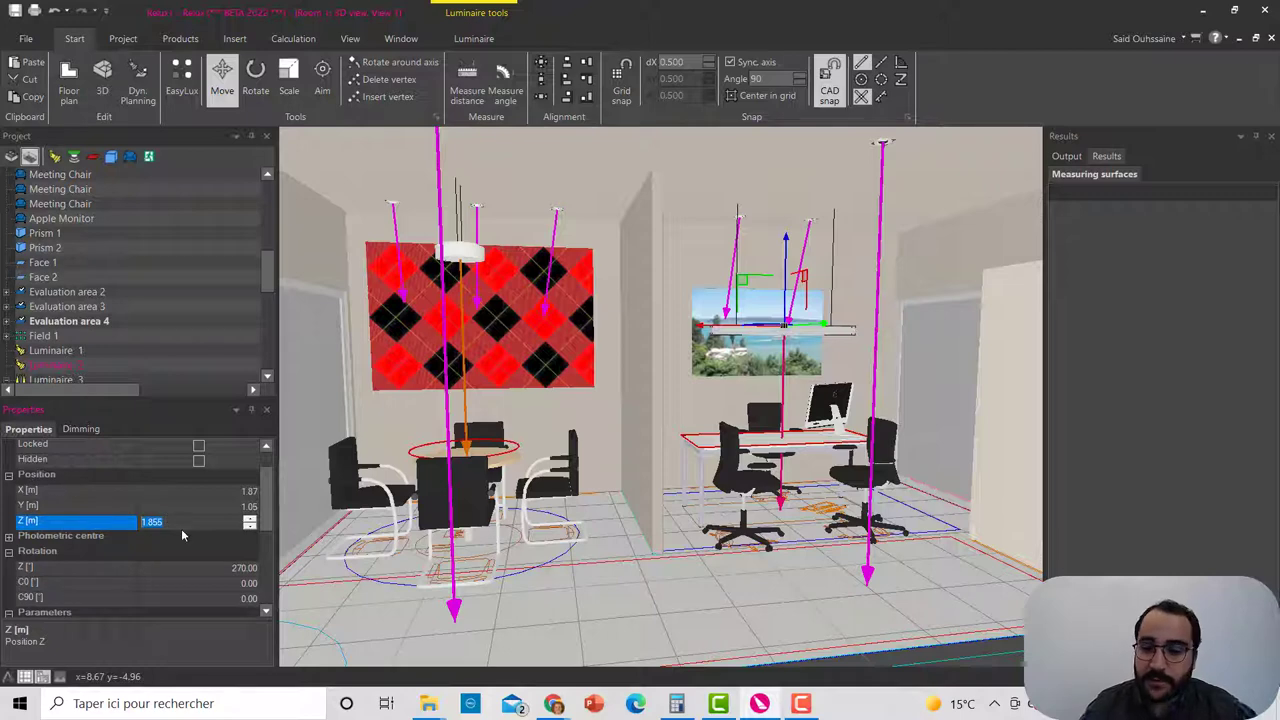
text(.8)
key(Tab)
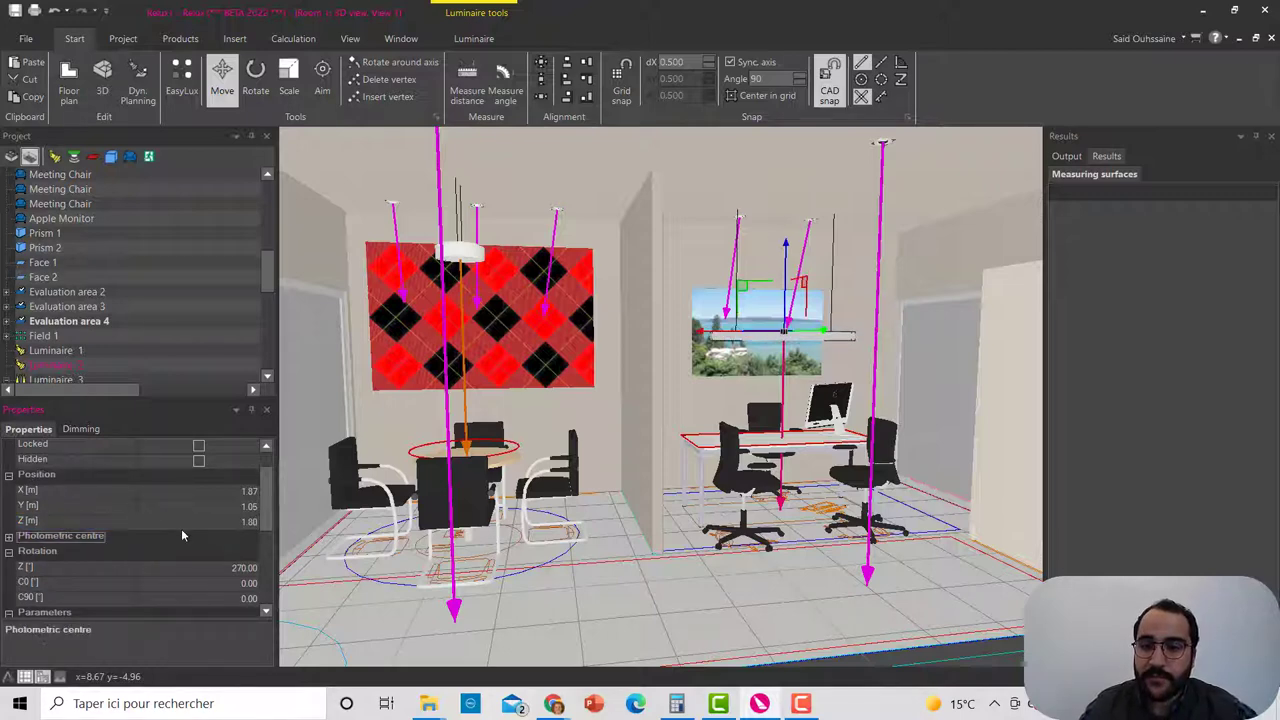
Step: Lower the round pendant luminaire above the meeting table by setting its Z position to 2.3 m
click(481, 271)
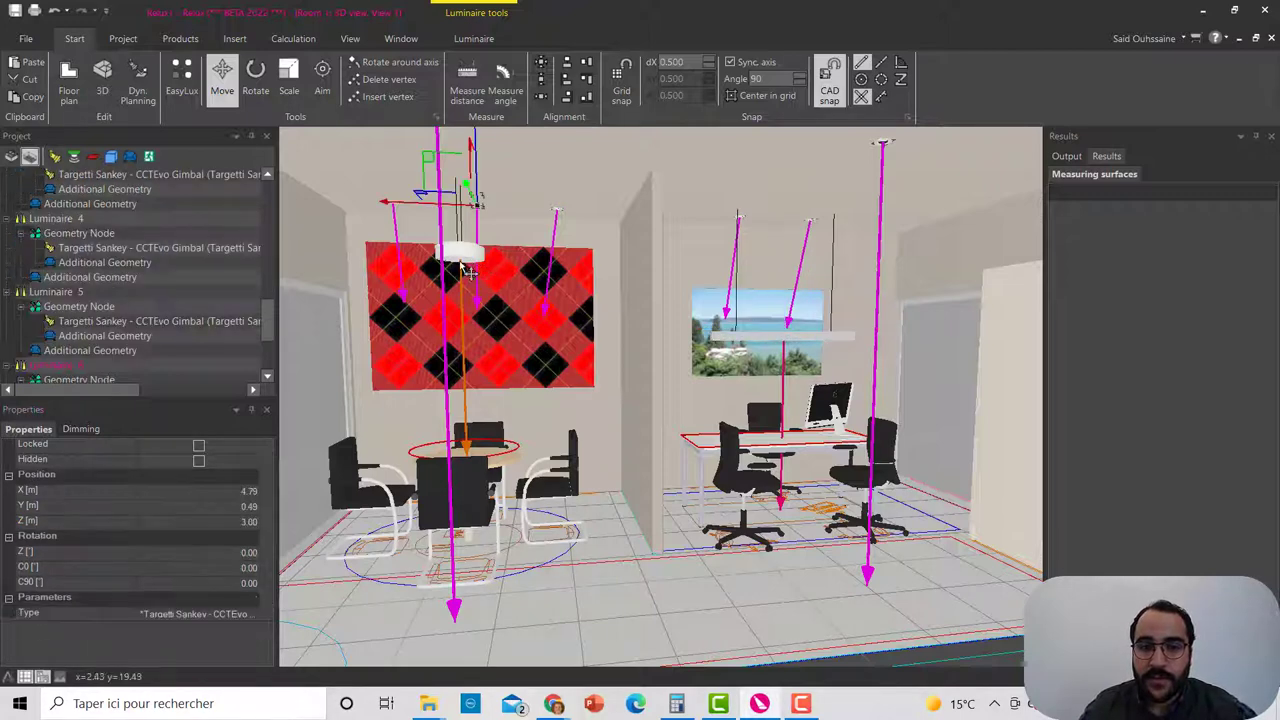
middle_drag(462, 315, 505, 311)
click(499, 247)
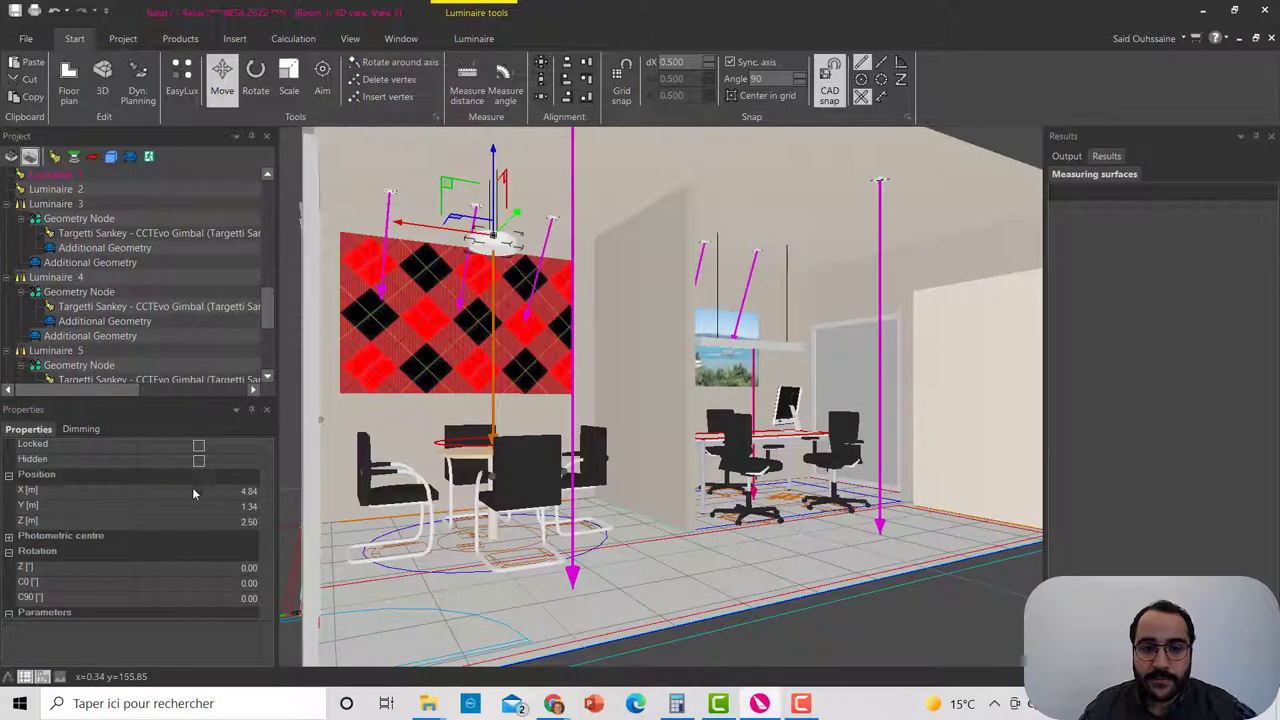
click(143, 521)
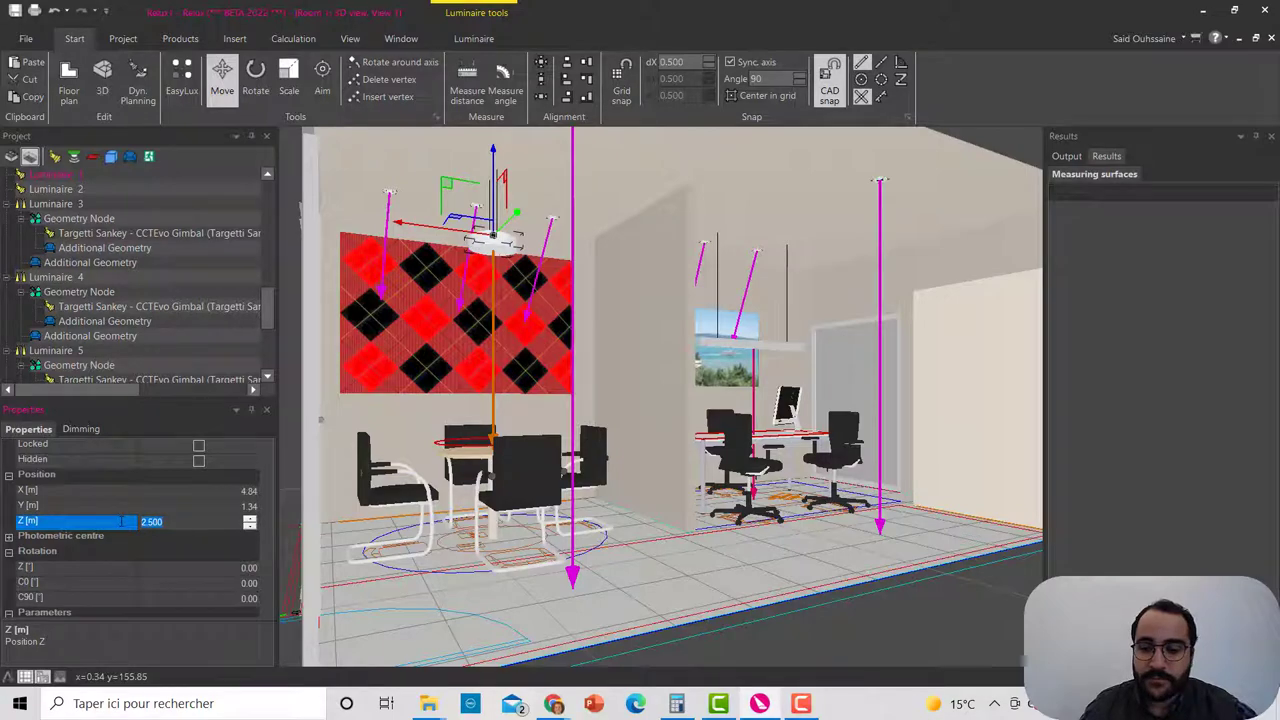
text(2.3)
key(Return)
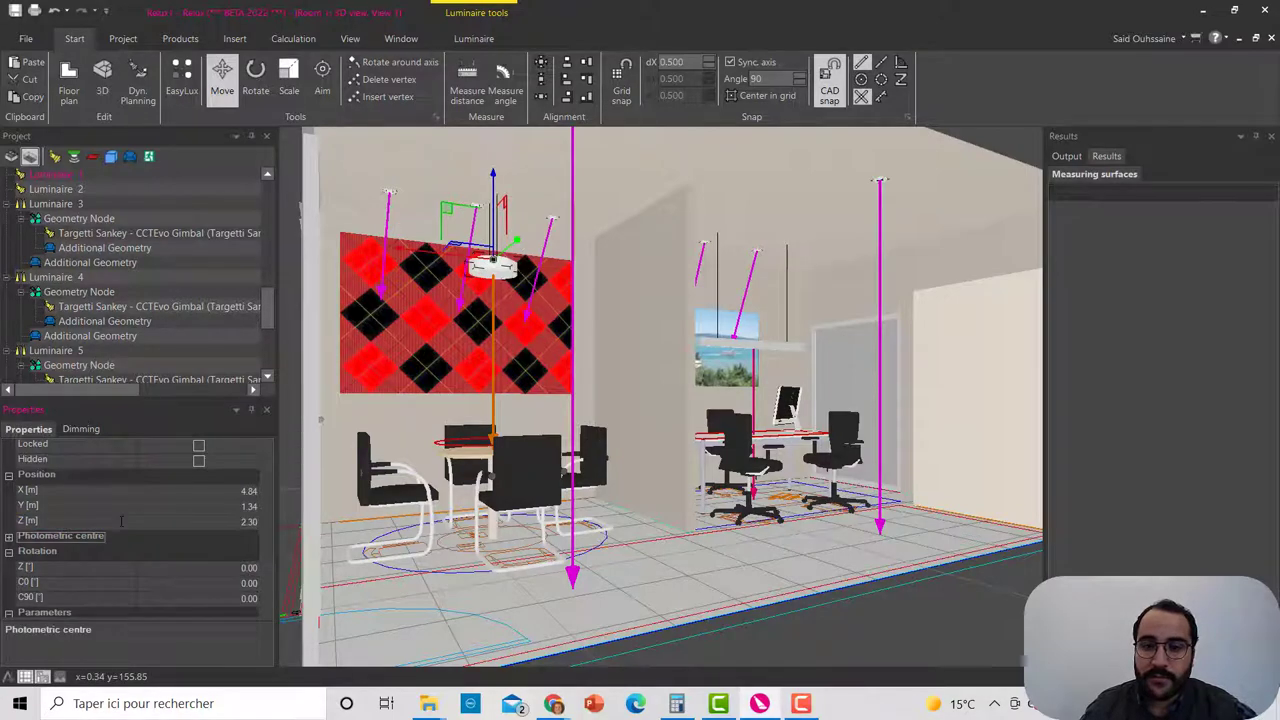
Step: Rerun the artificial light calculation for Room 1 with the adjusted luminaire heights
middle_drag(663, 469, 580, 484)
scroll(600, 470, down, 6)
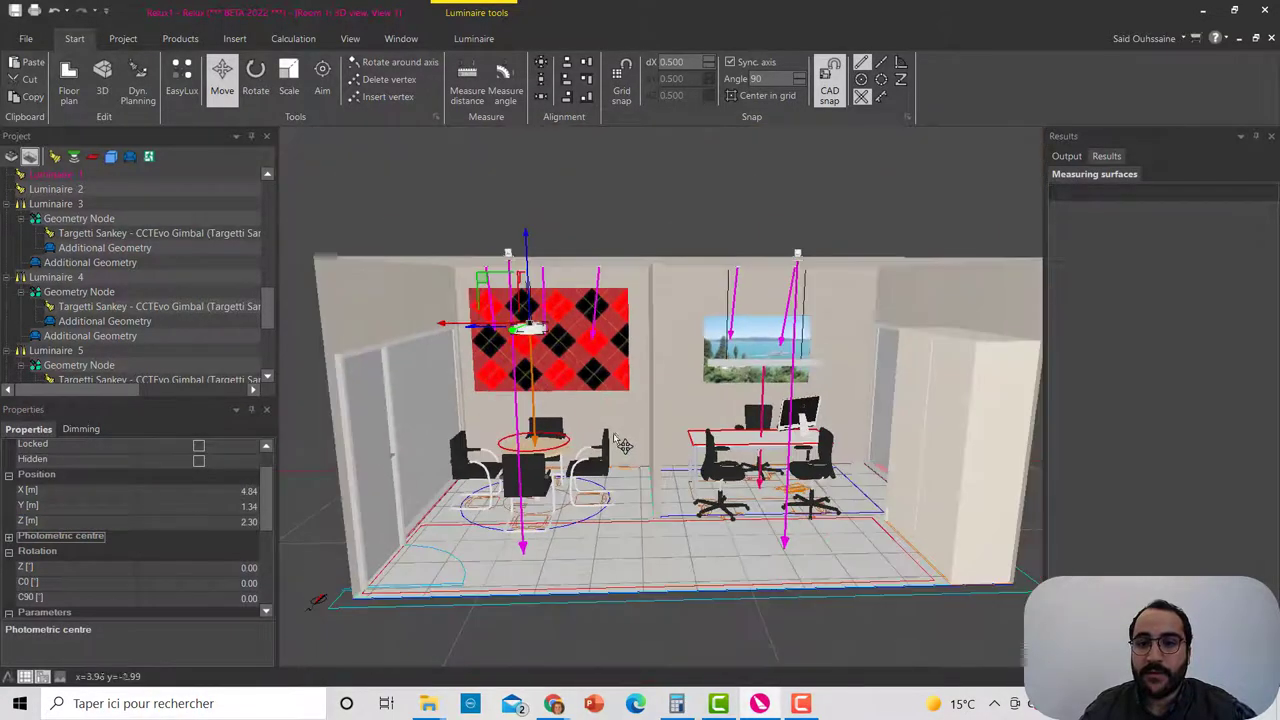
click(614, 258)
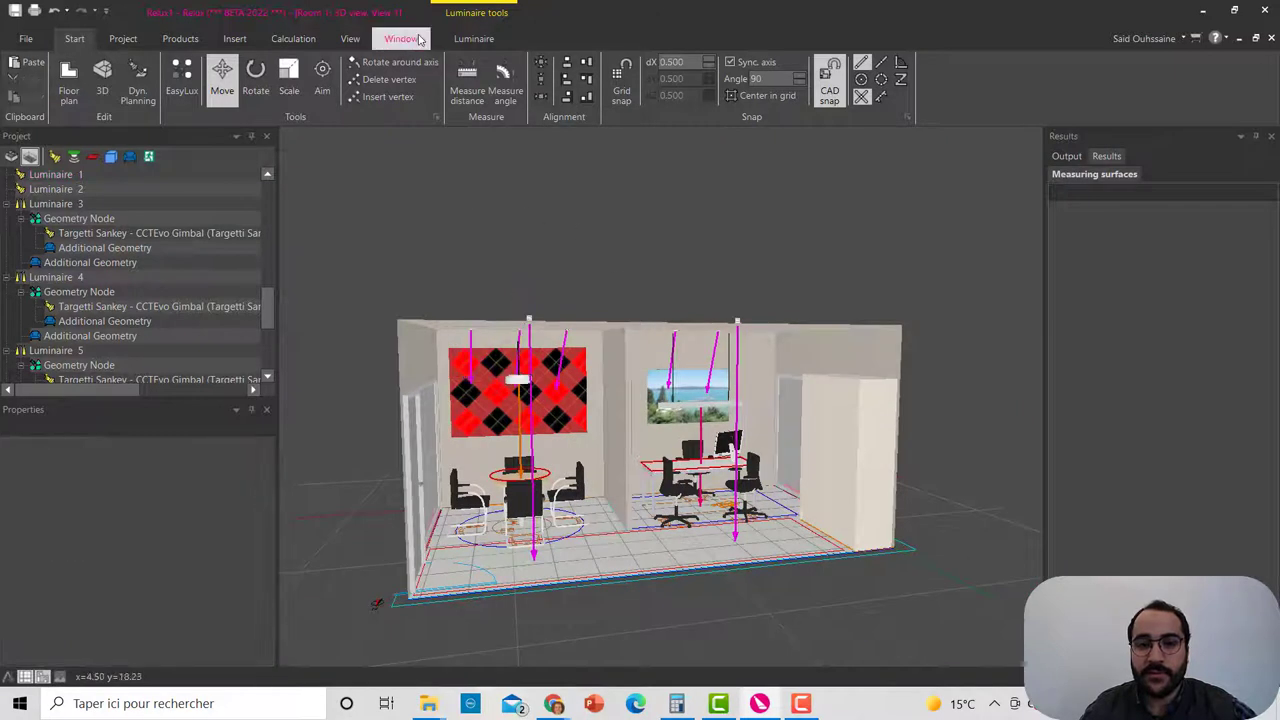
click(293, 40)
click(30, 82)
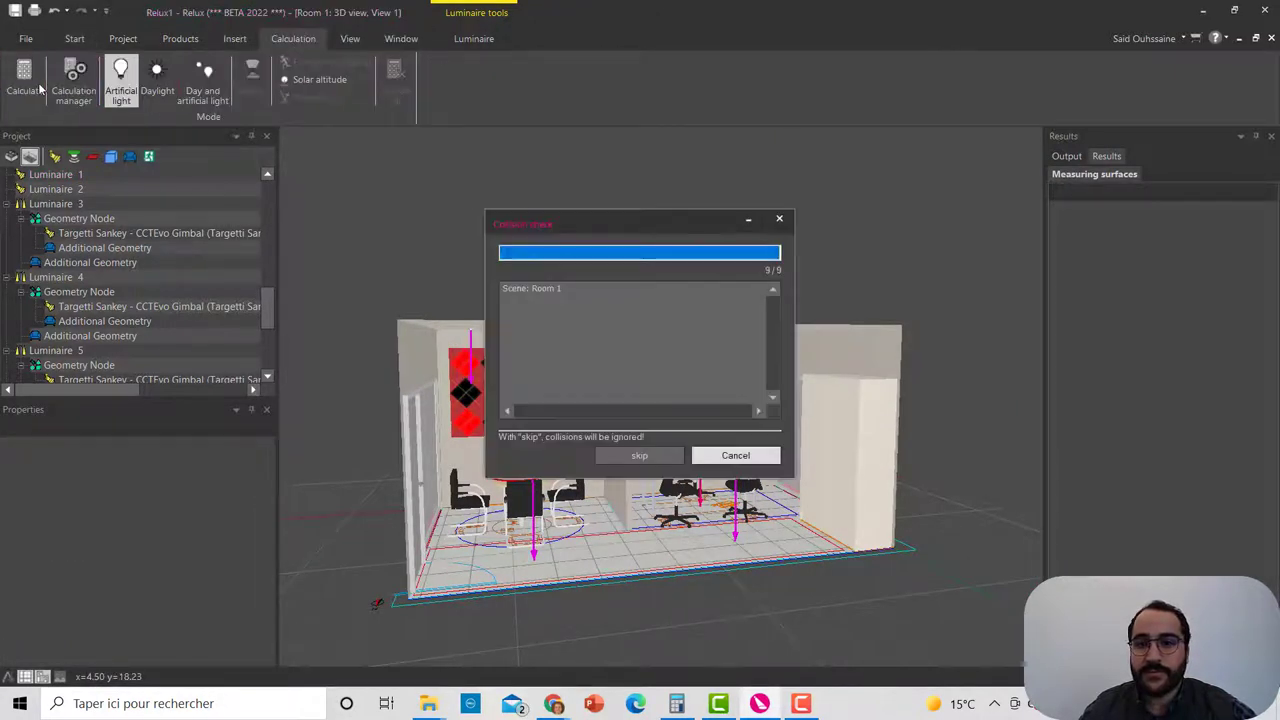
click(639, 455)
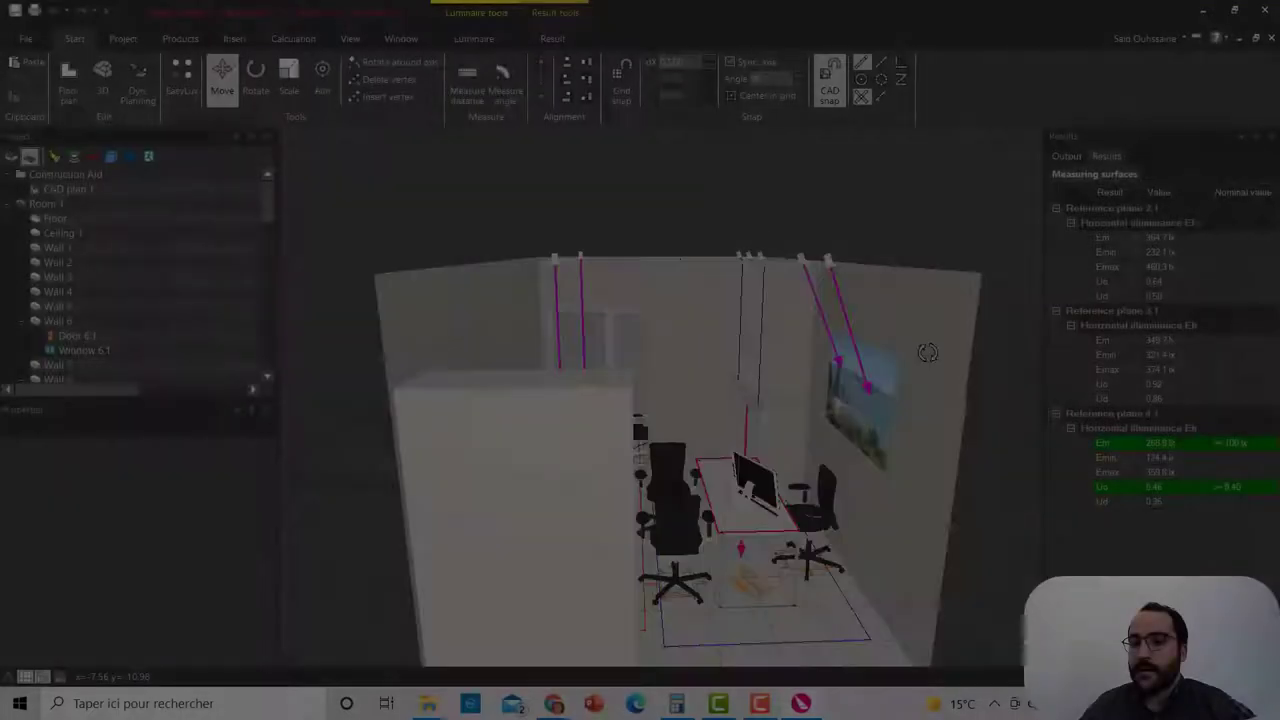
Step: Examine the recalculated horizontal illuminance results of reference planes 2.1, 3.1 and 4.1 alongside the luminaires in the room
middle_drag(960, 330, 732, 354)
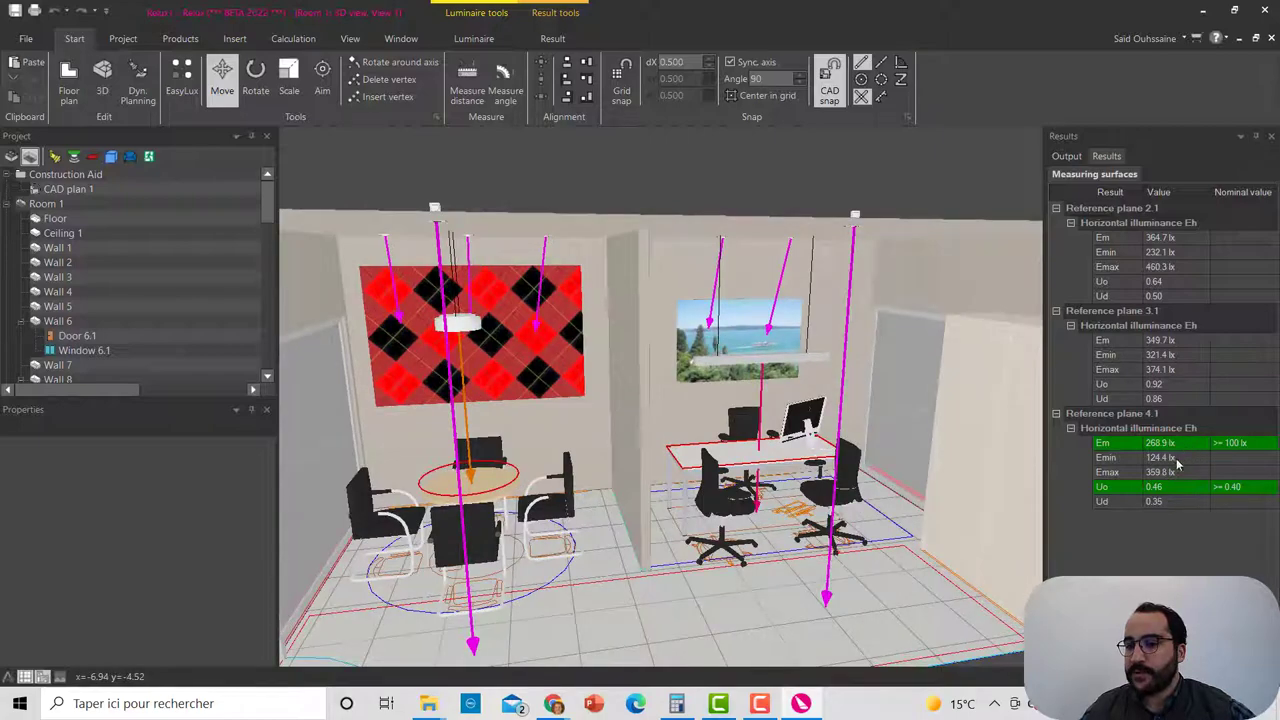
middle_drag(818, 420, 858, 398)
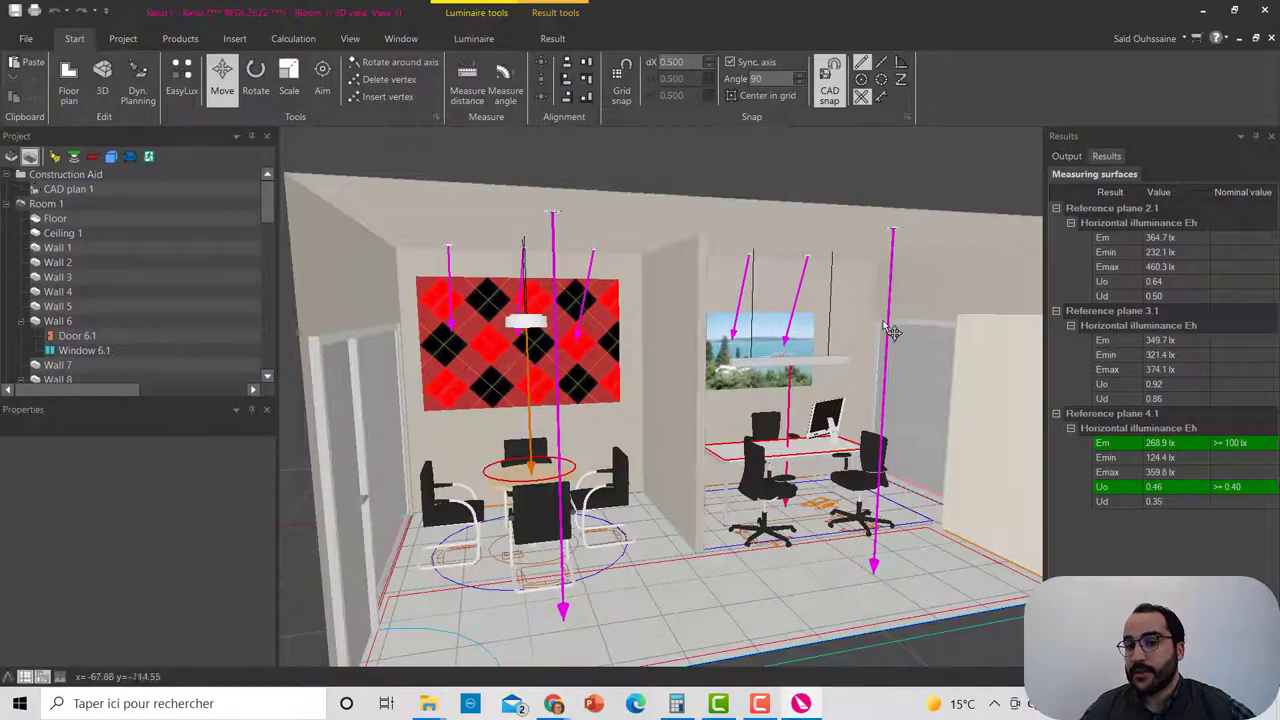
middle_drag(856, 292, 866, 254)
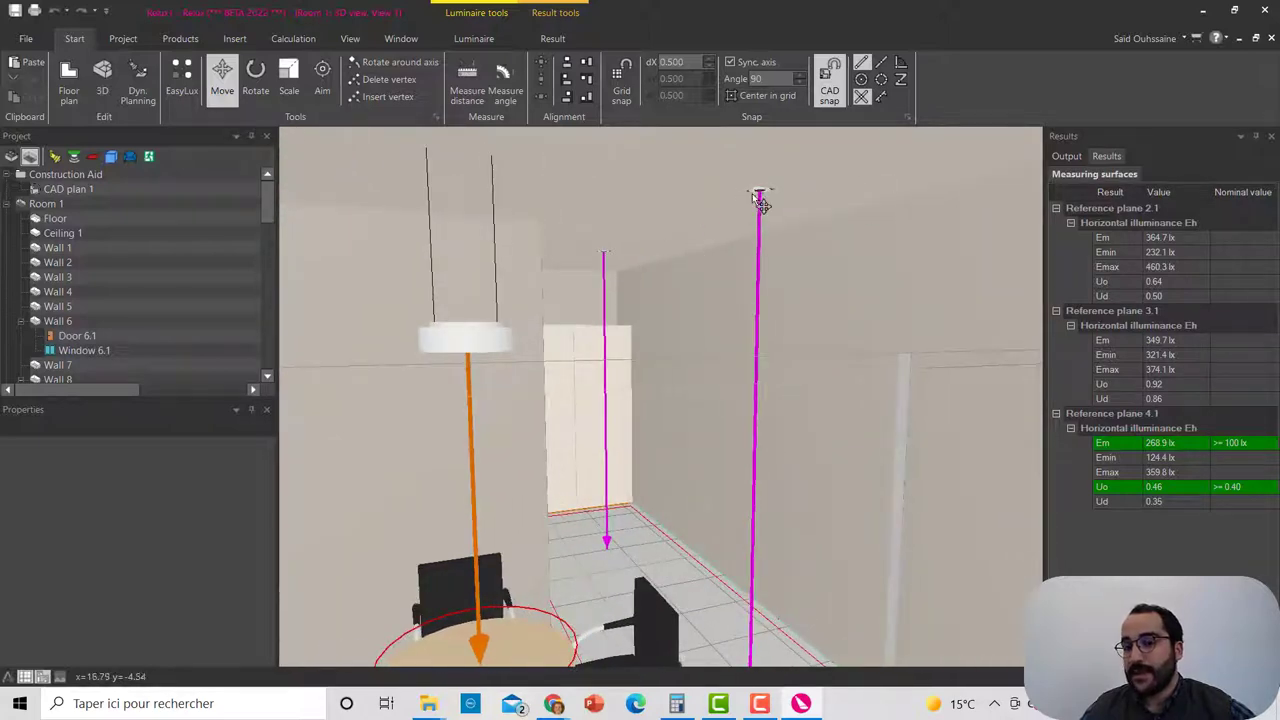
middle_drag(826, 214, 734, 251)
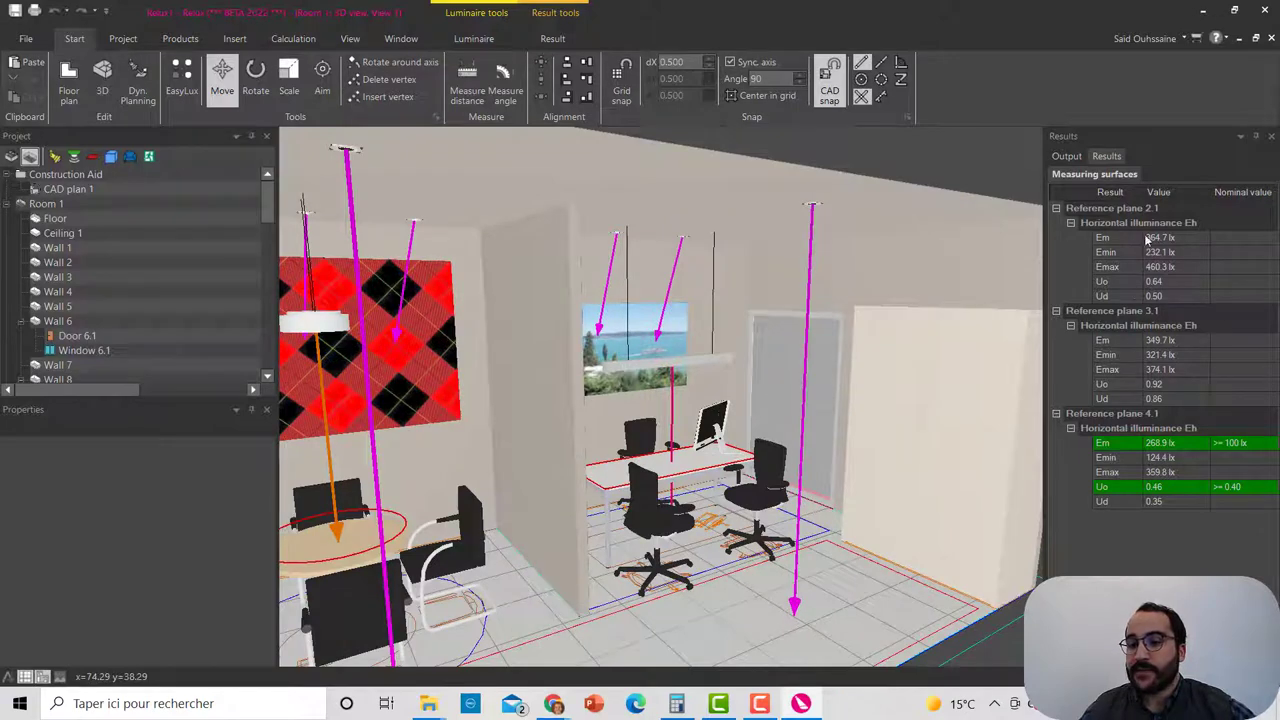
middle_drag(1020, 378, 551, 421)
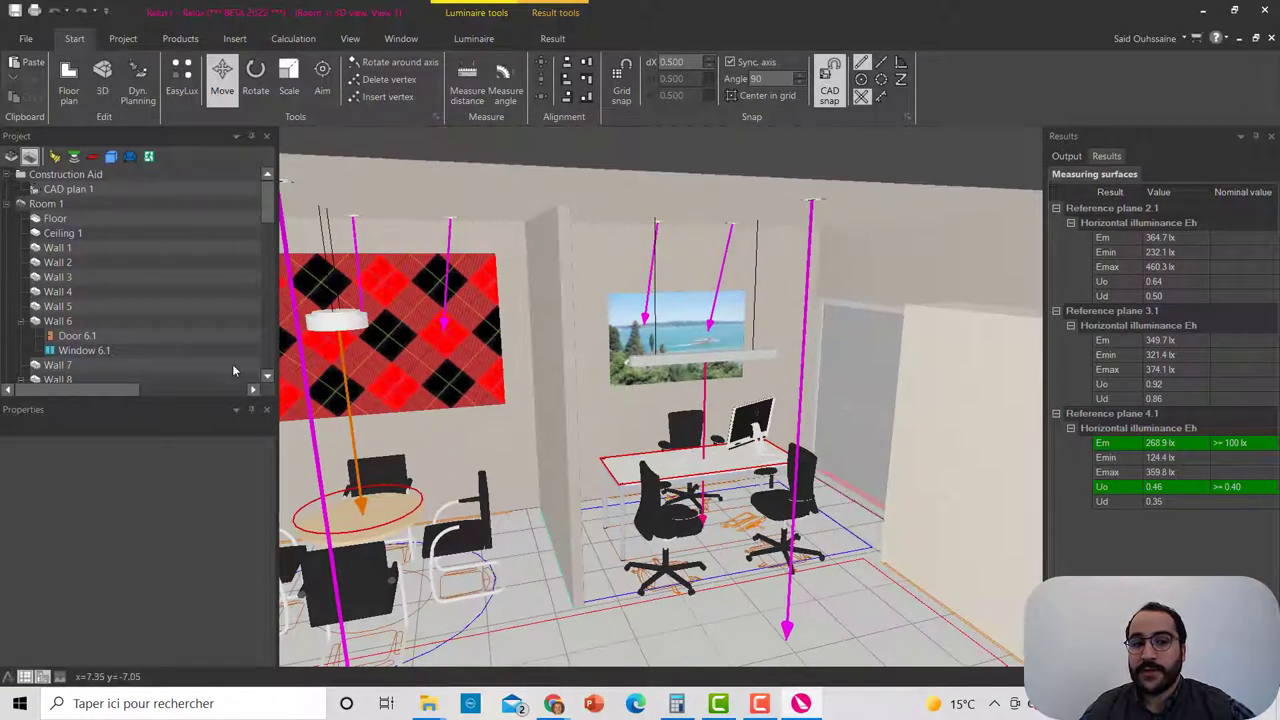
Step: Assign the nominal value profile 5.26.1 Filing, copying, etc. from the Offices group to Evaluation area 2
scroll(122, 335, down, 10)
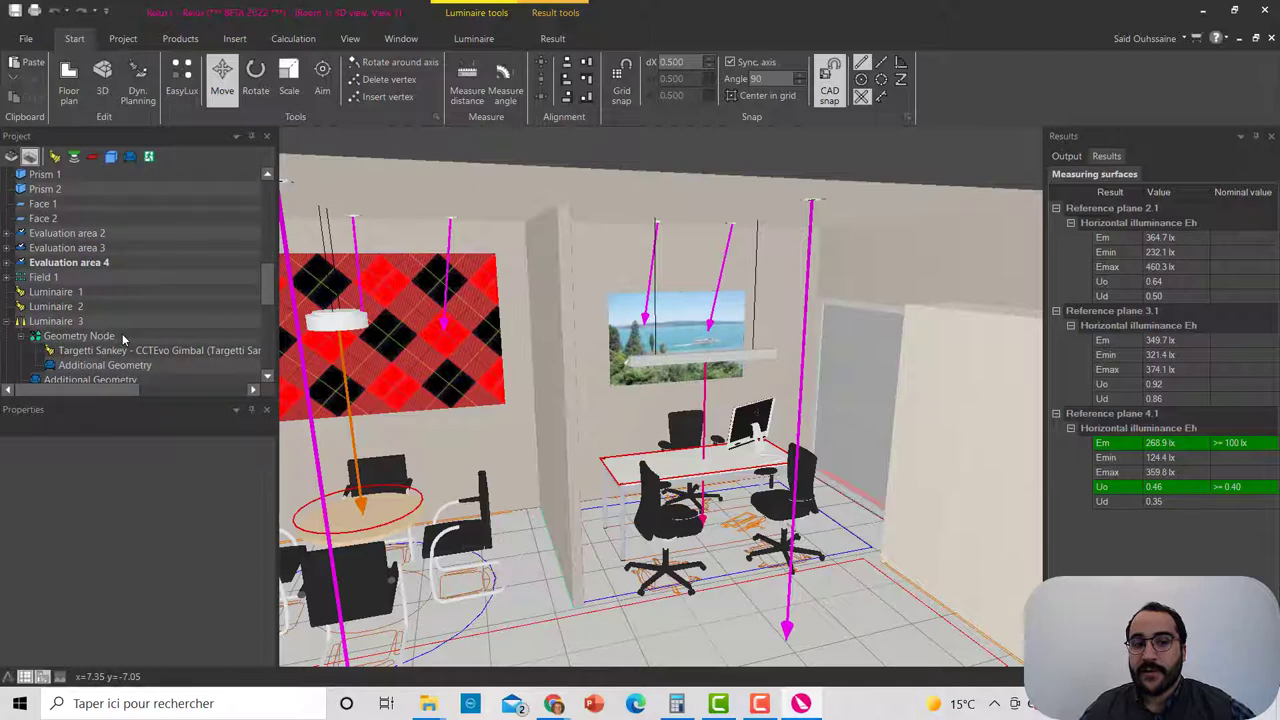
scroll(122, 335, down, 4)
scroll(123, 340, up, 7)
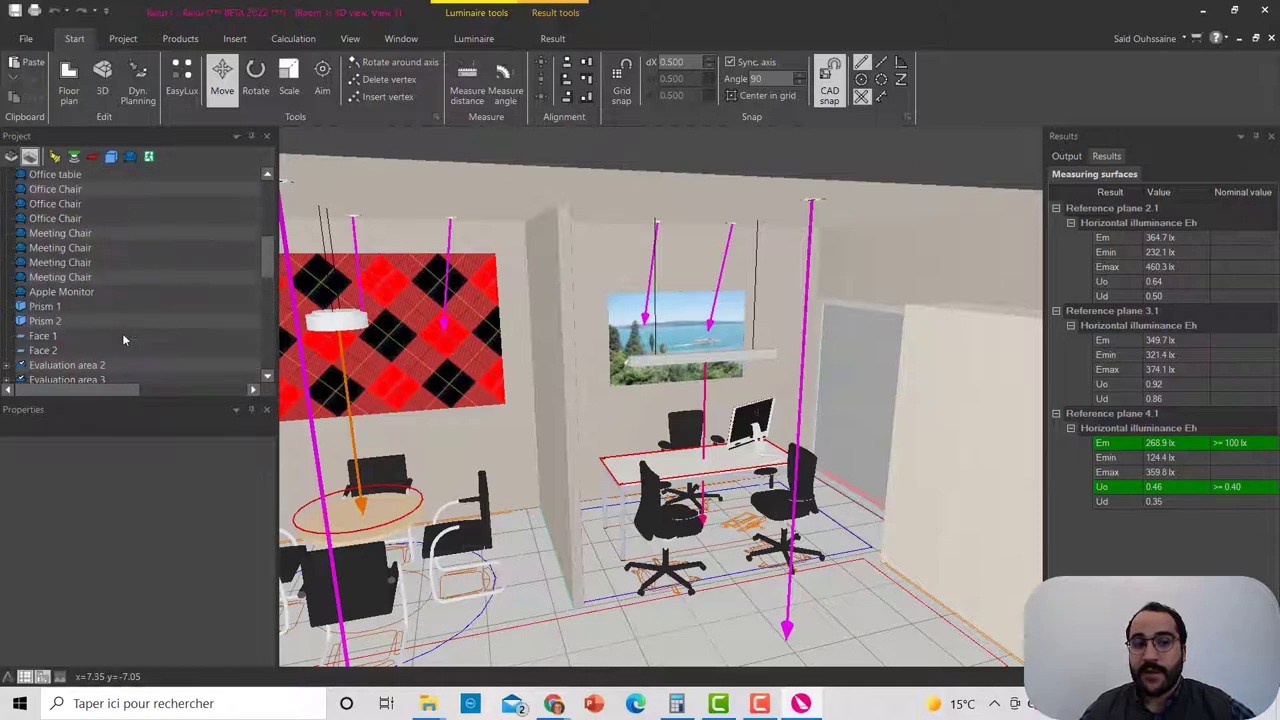
scroll(123, 340, up, 4)
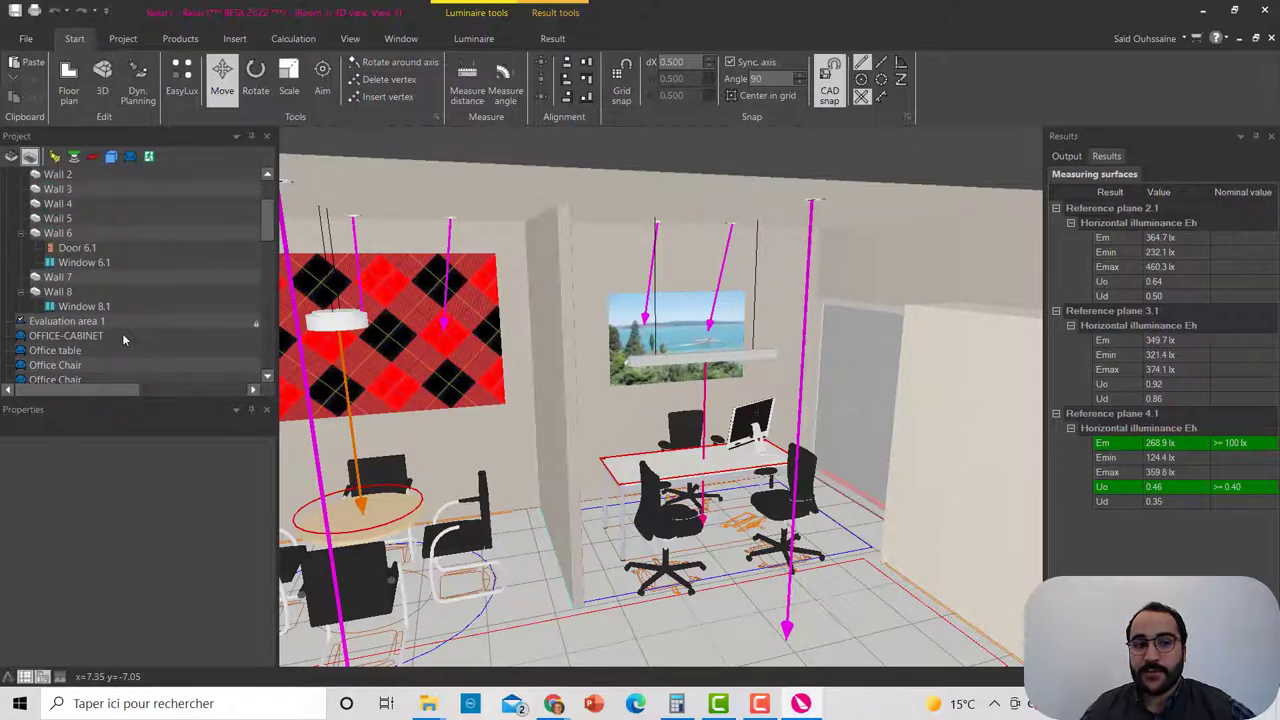
drag(269, 220, 267, 266)
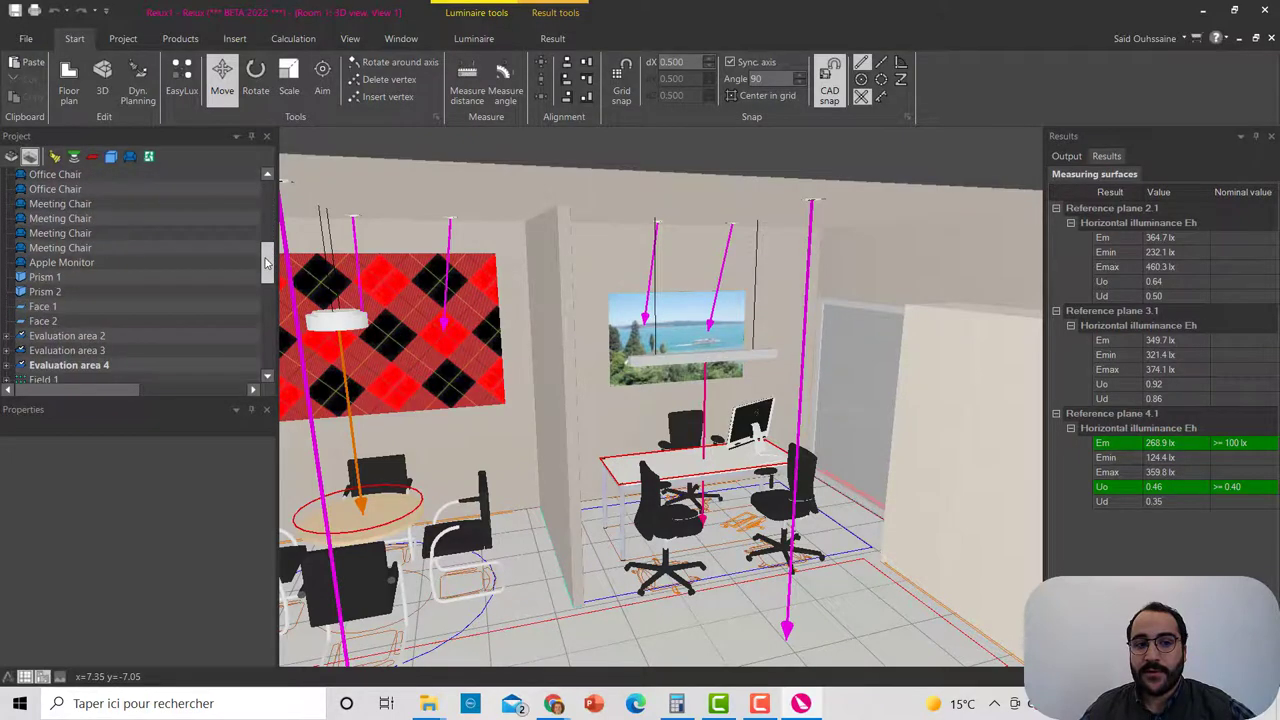
click(114, 337)
scroll(128, 548, down, 4)
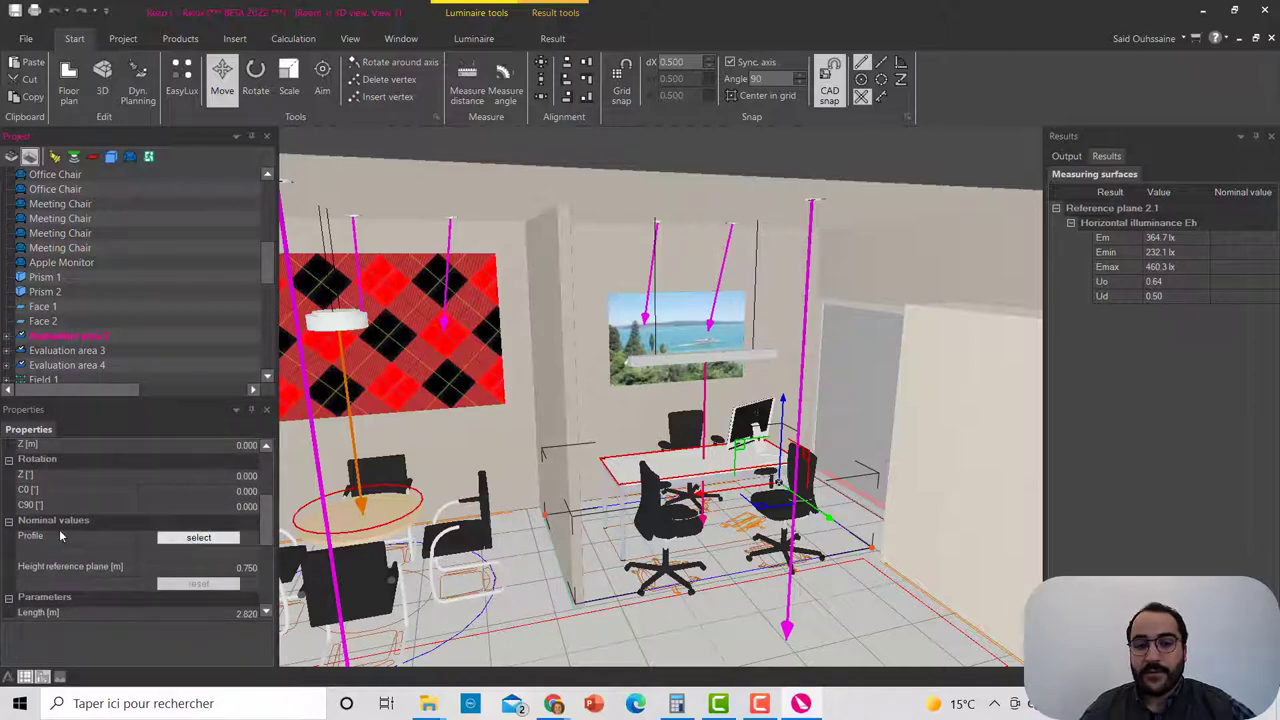
click(198, 537)
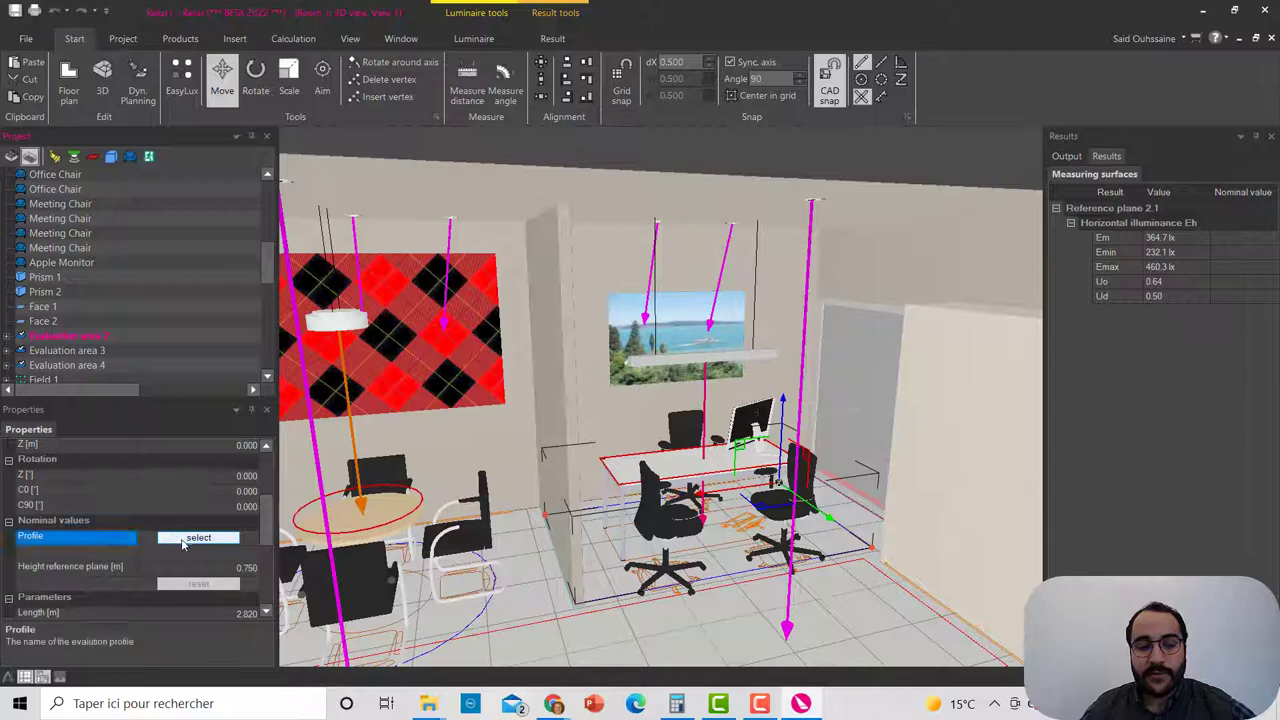
click(60, 283)
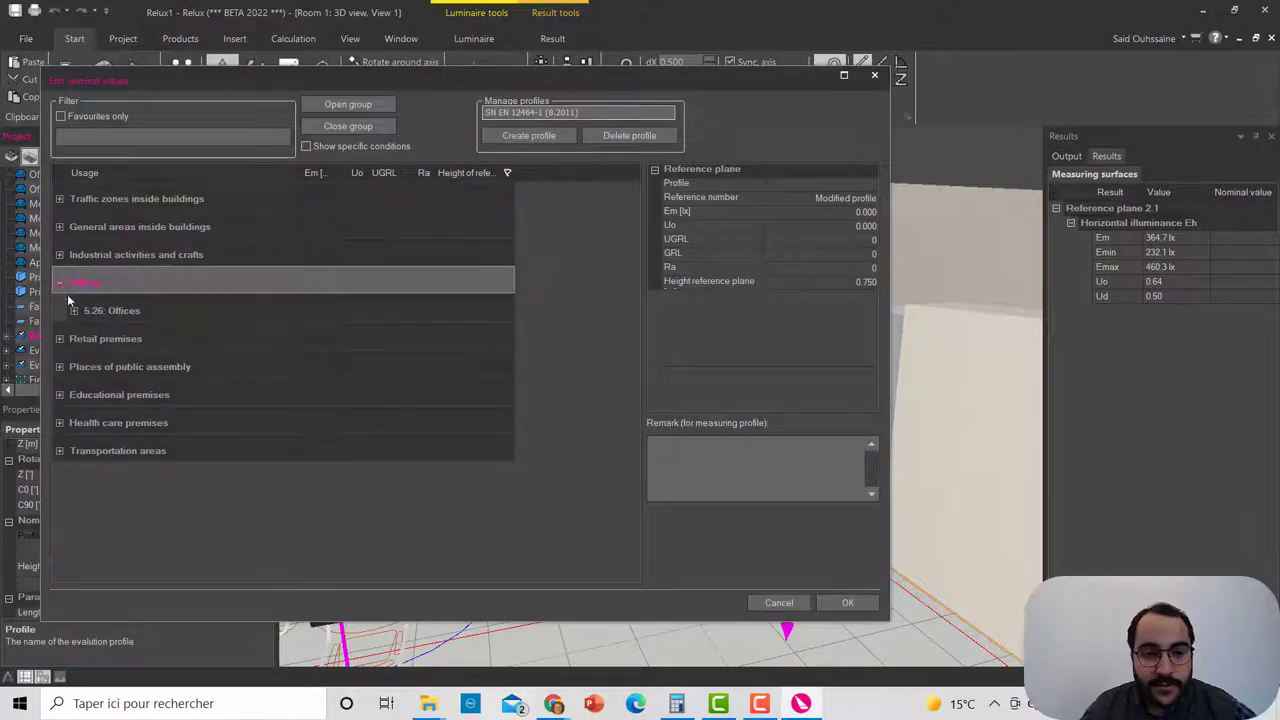
click(75, 311)
click(137, 330)
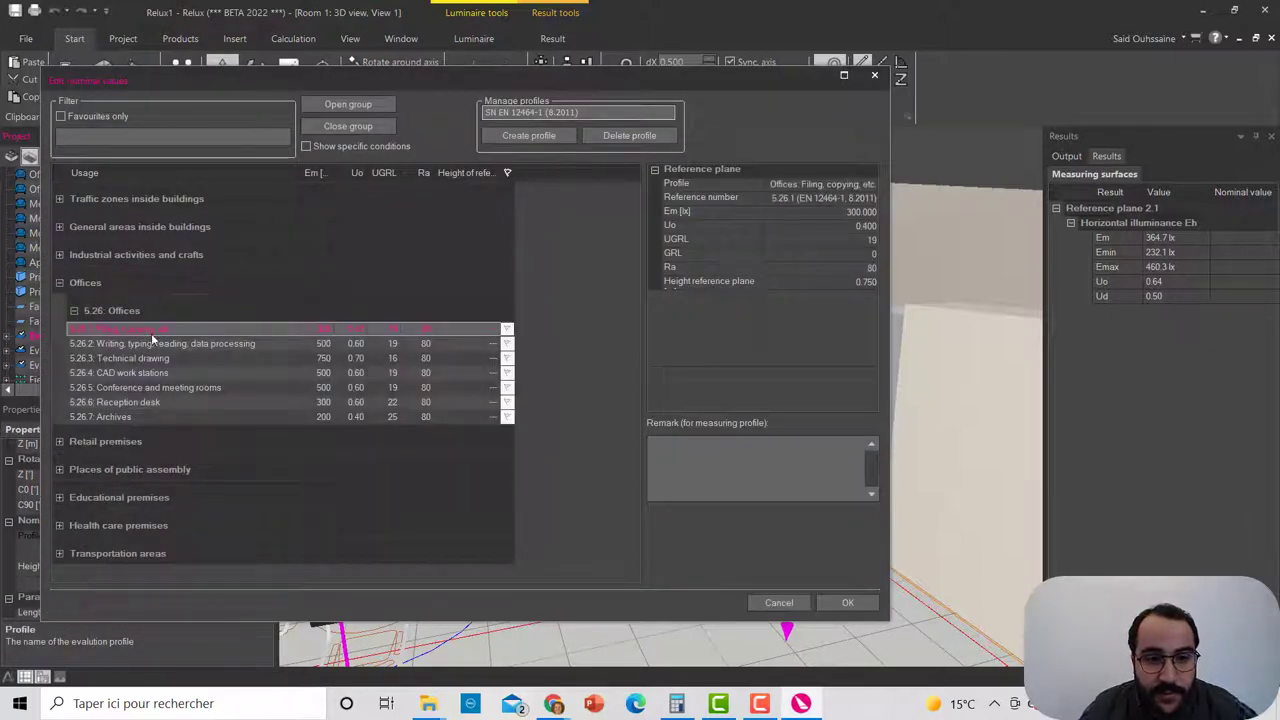
click(847, 602)
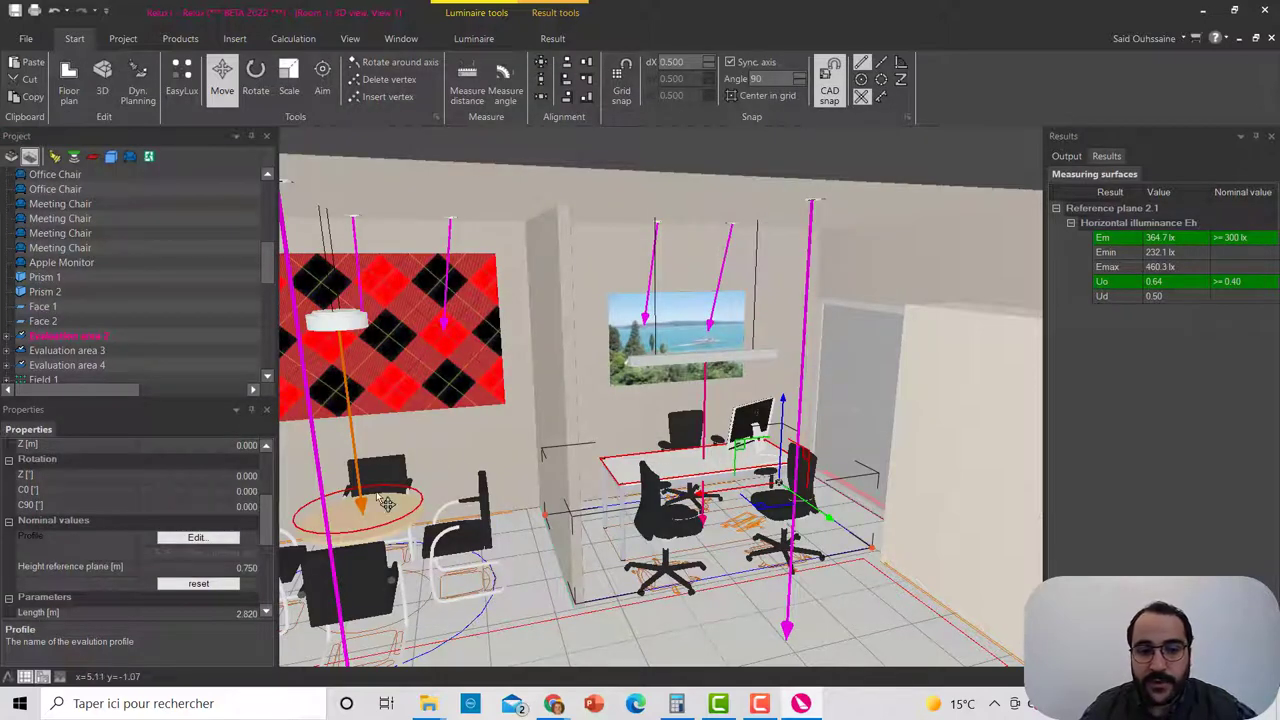
Step: Assign the nominal value profile 5.26.5 Conference and meeting rooms from the Offices group to Evaluation area 3
middle_drag(376, 495, 397, 484)
click(66, 350)
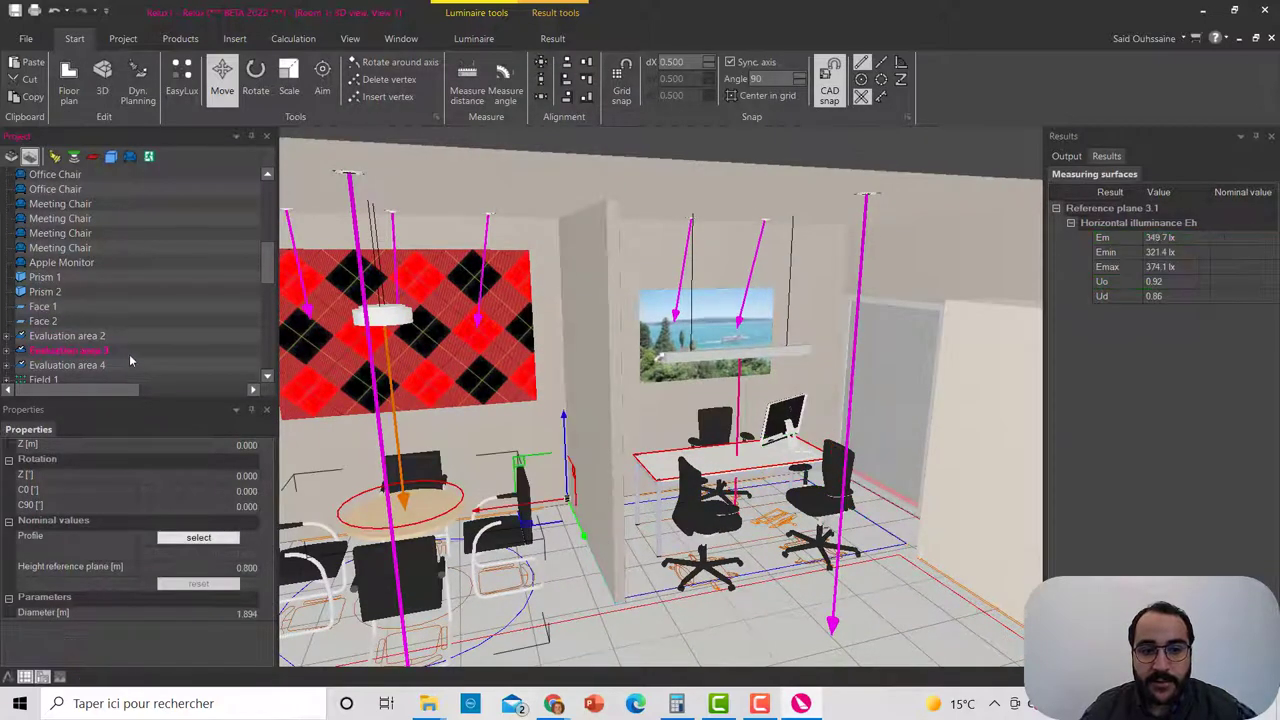
click(198, 538)
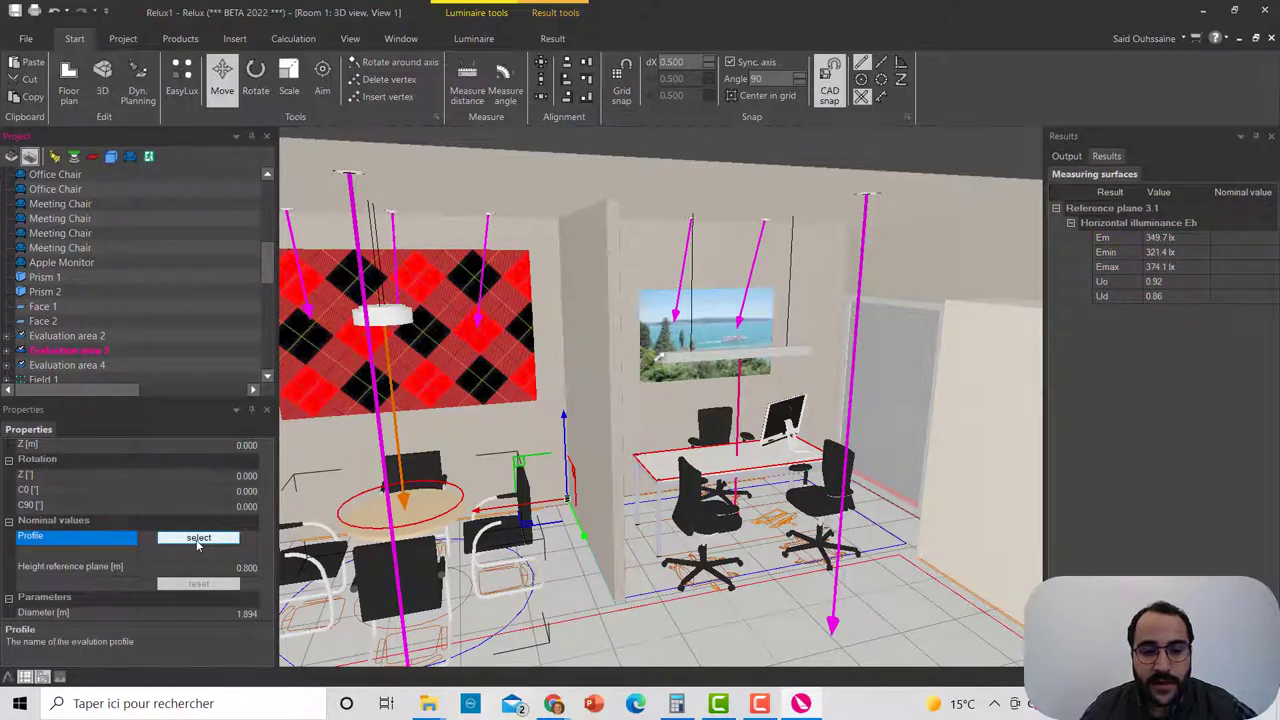
click(60, 284)
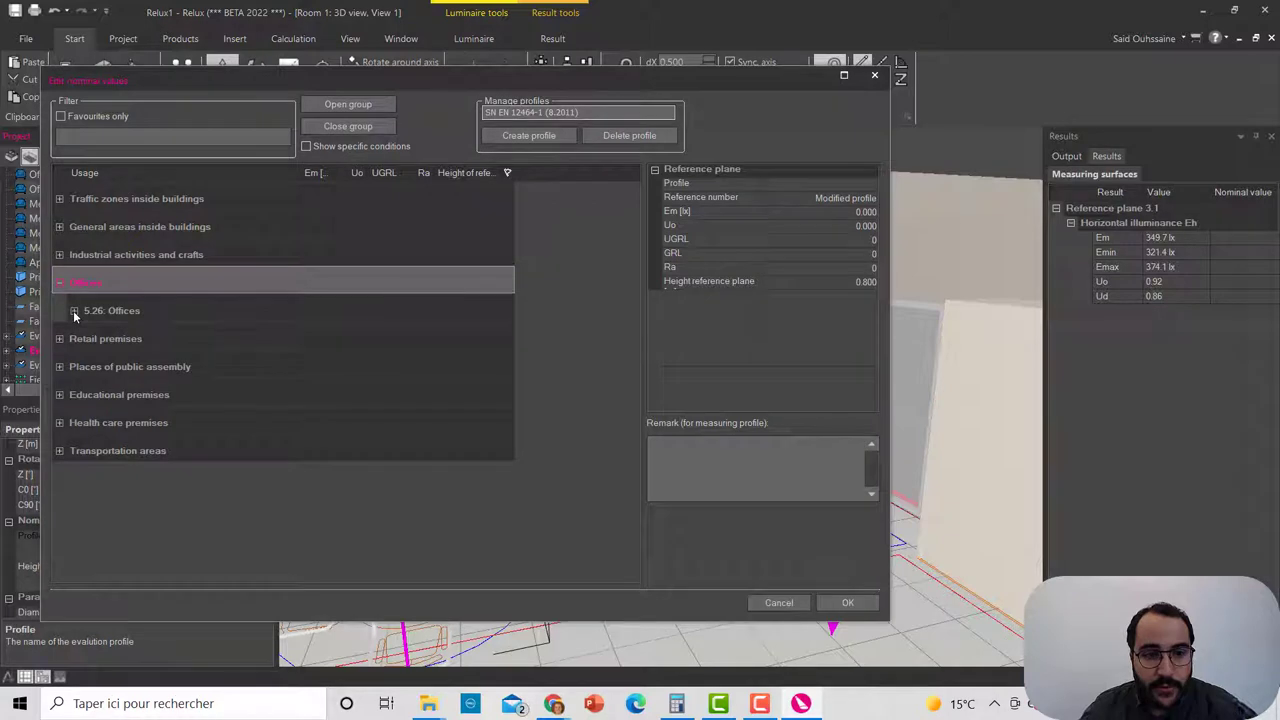
click(73, 310)
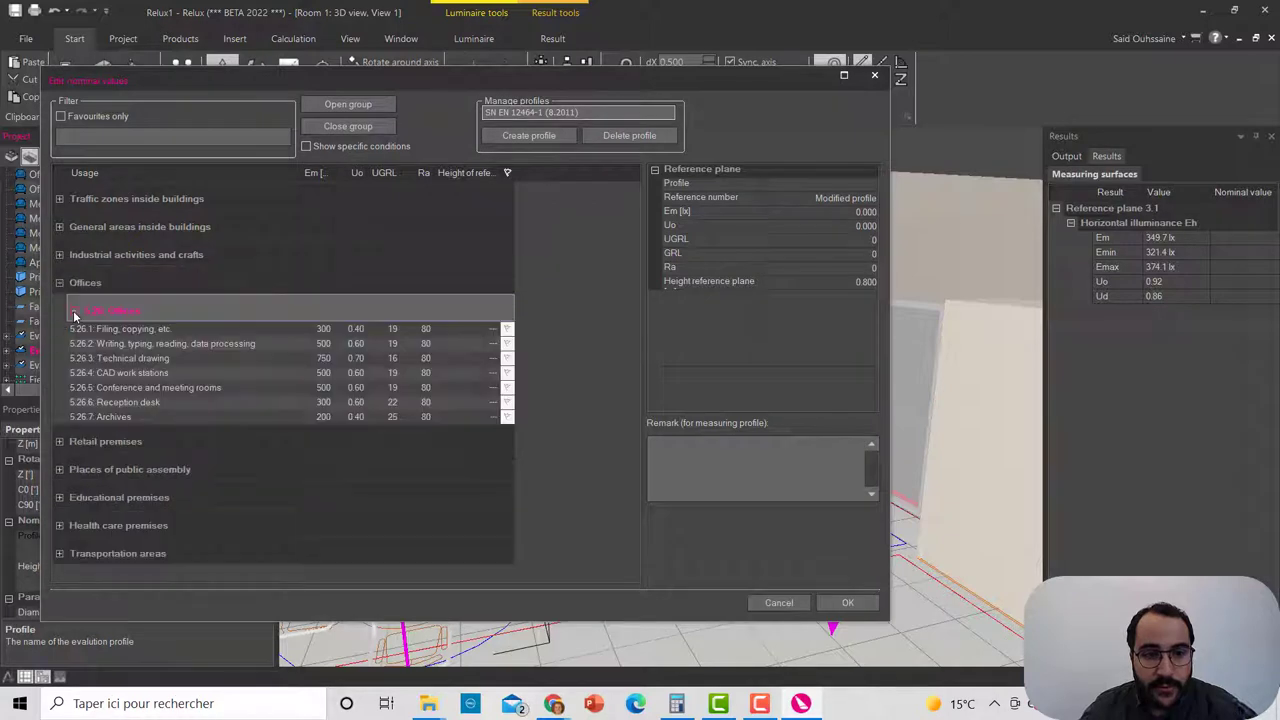
click(141, 388)
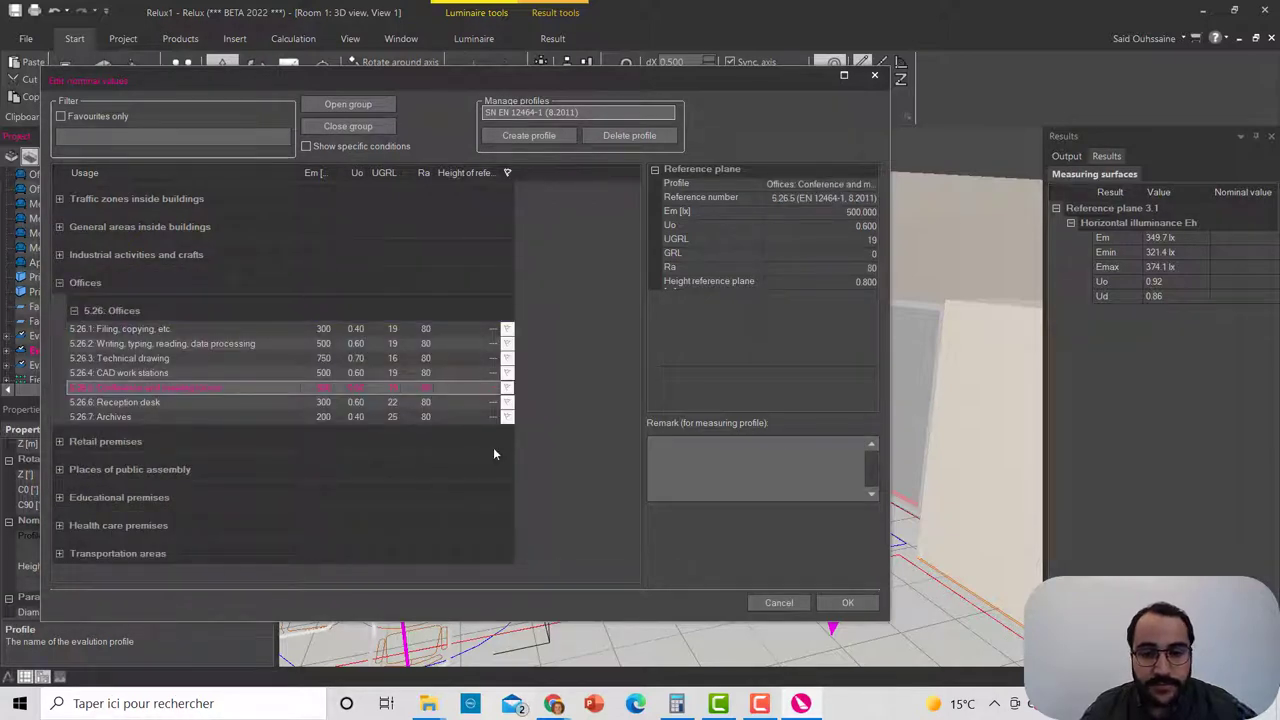
click(847, 603)
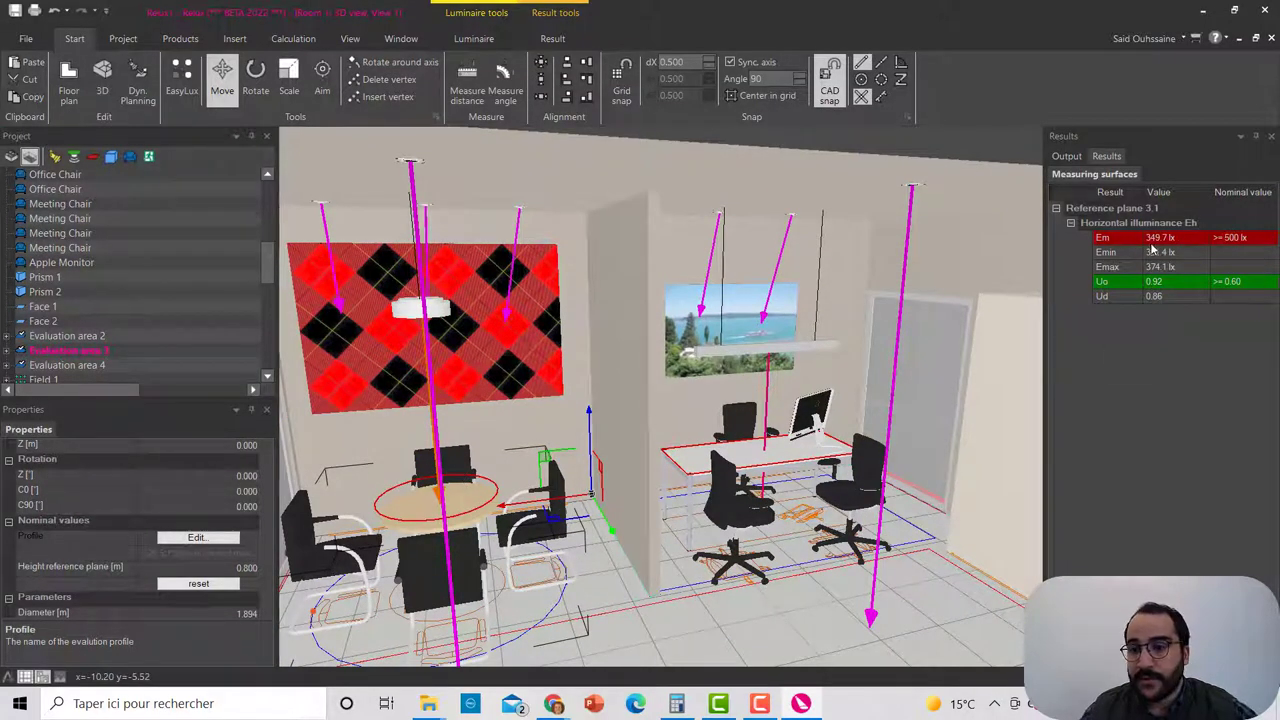
Step: Set the Z position of the round pendant luminaire above the meeting table to 1 m
middle_drag(490, 456, 543, 438)
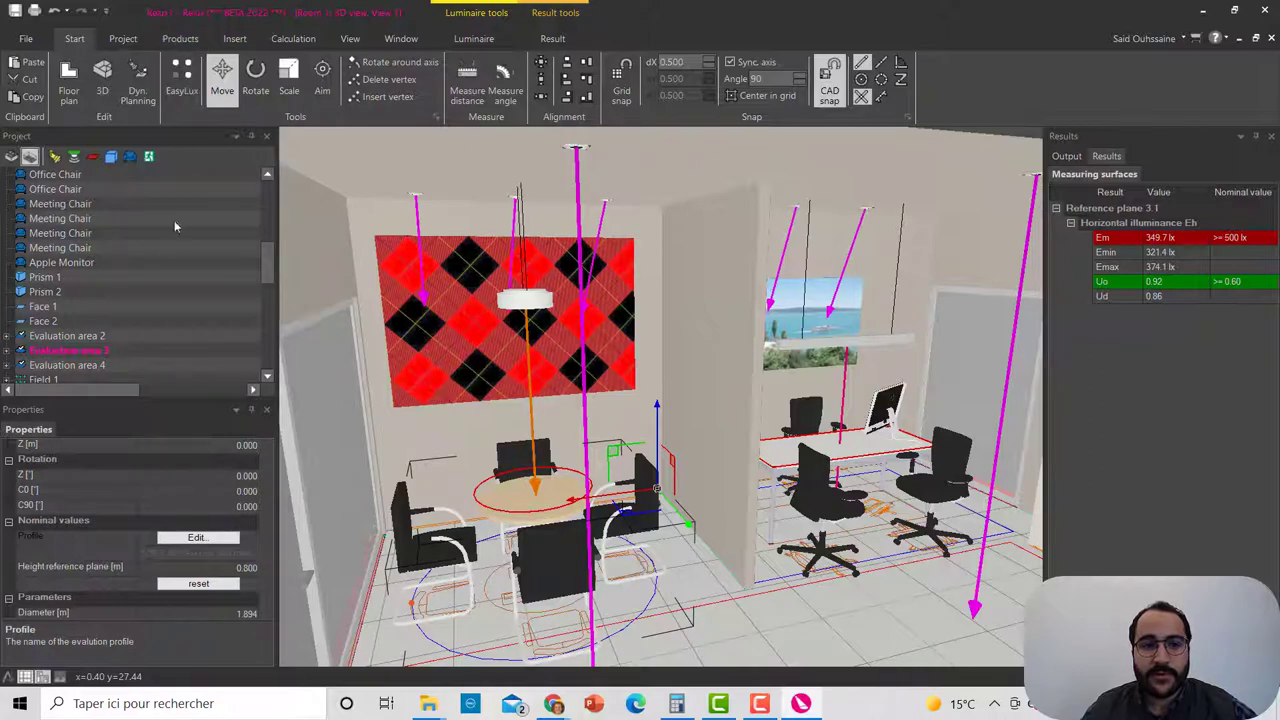
scroll(118, 291, down, 1)
mouse_move(543, 332)
right_down()
mouse_move(540, 350)
mouse_move(553, 353)
right_up()
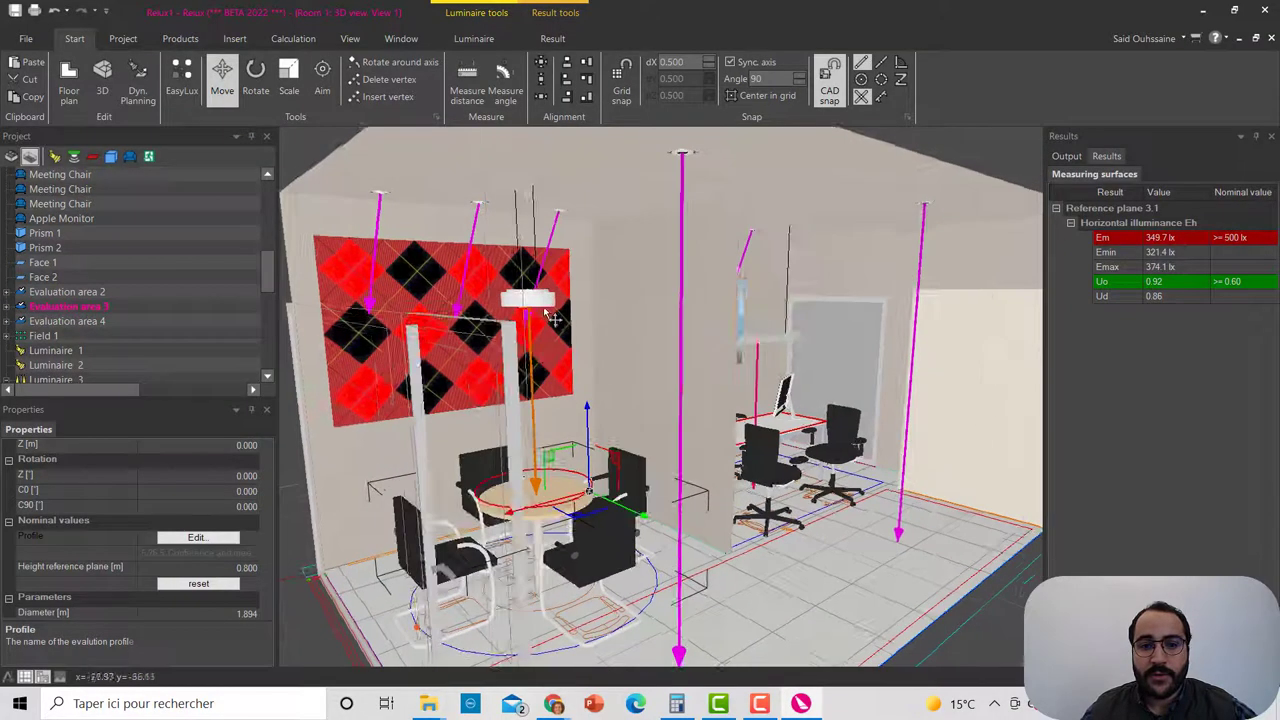
click(547, 308)
click(546, 301)
right_drag(548, 304, 581, 304)
click(606, 315)
middle_drag(581, 303, 551, 277)
click(551, 277)
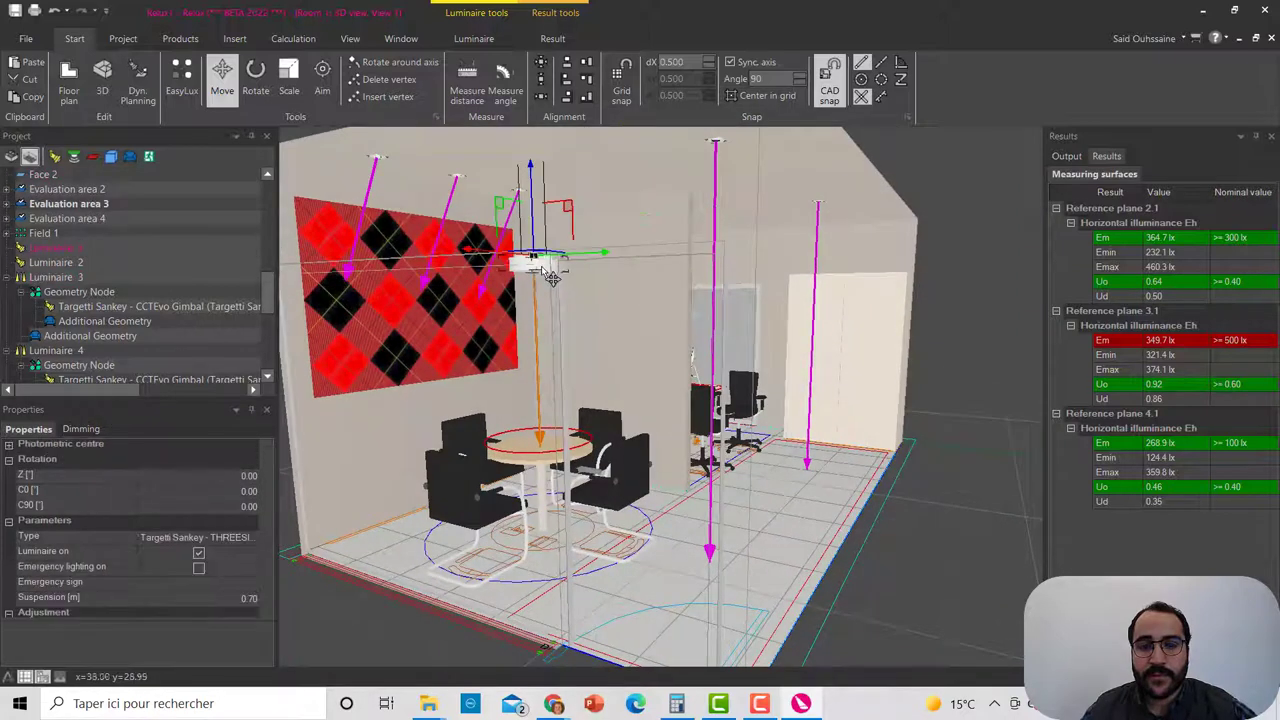
scroll(229, 525, up, 2)
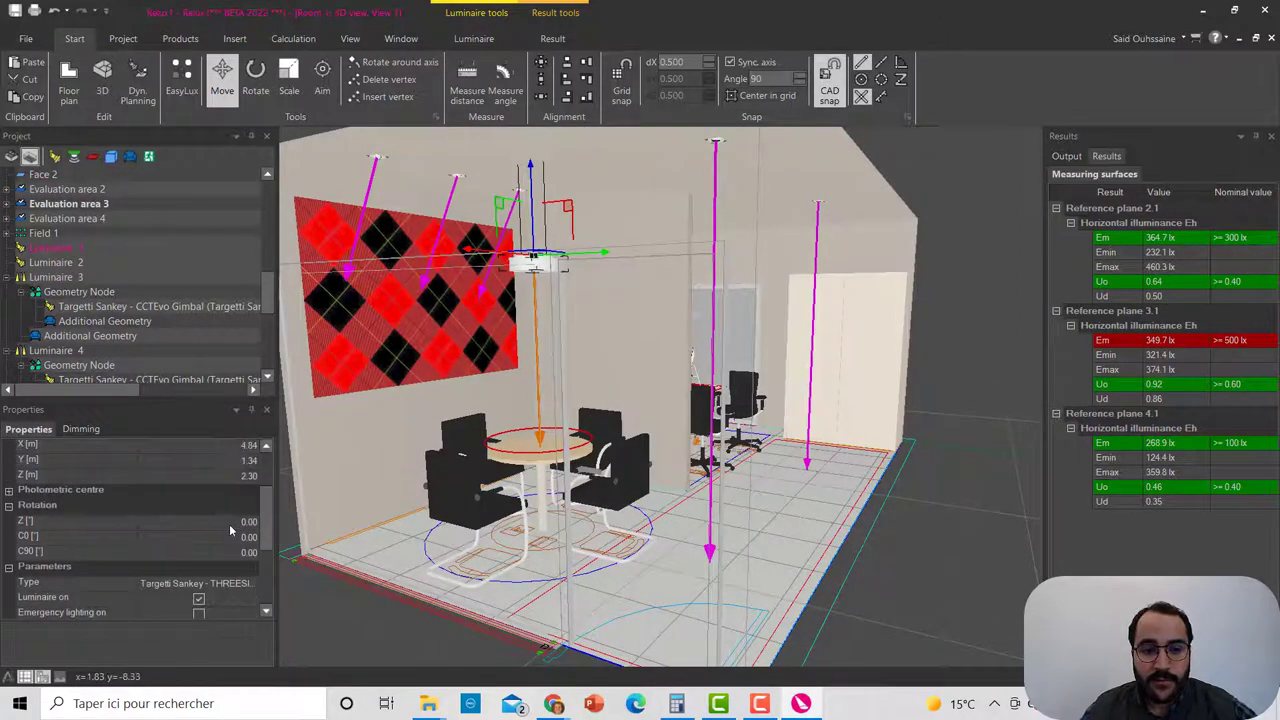
scroll(230, 532, up, 1)
click(220, 494)
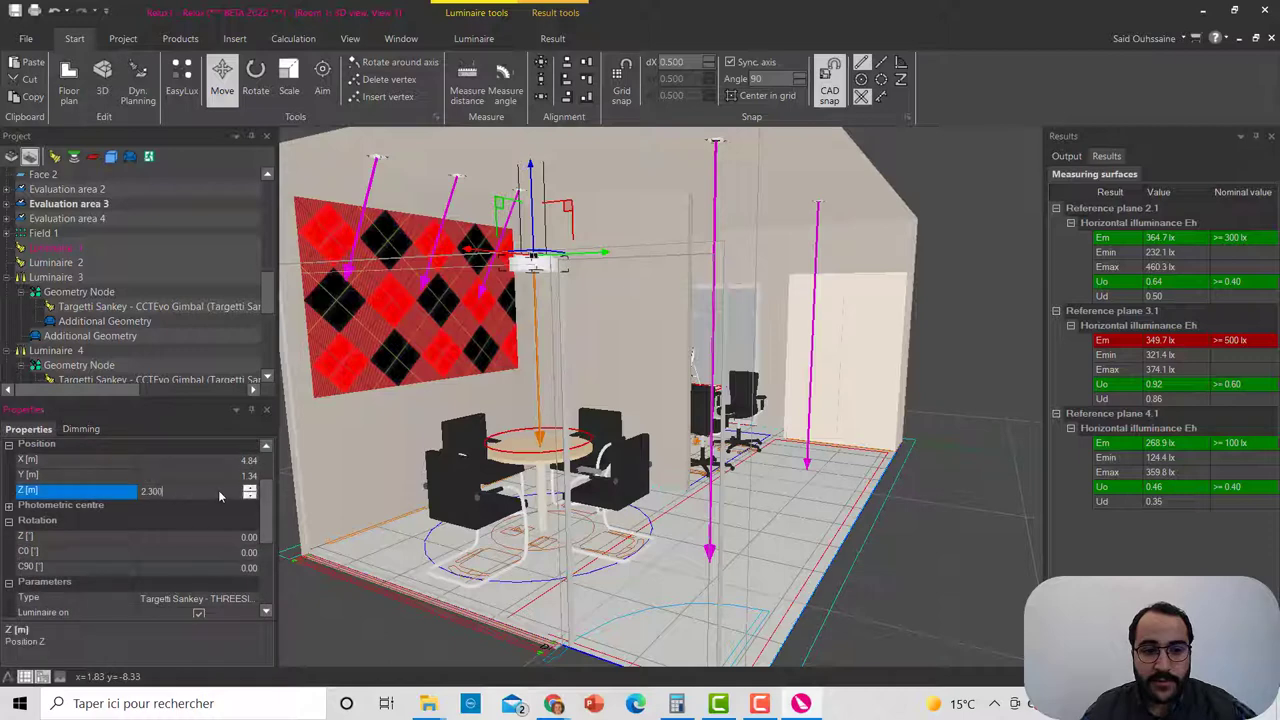
text(1)
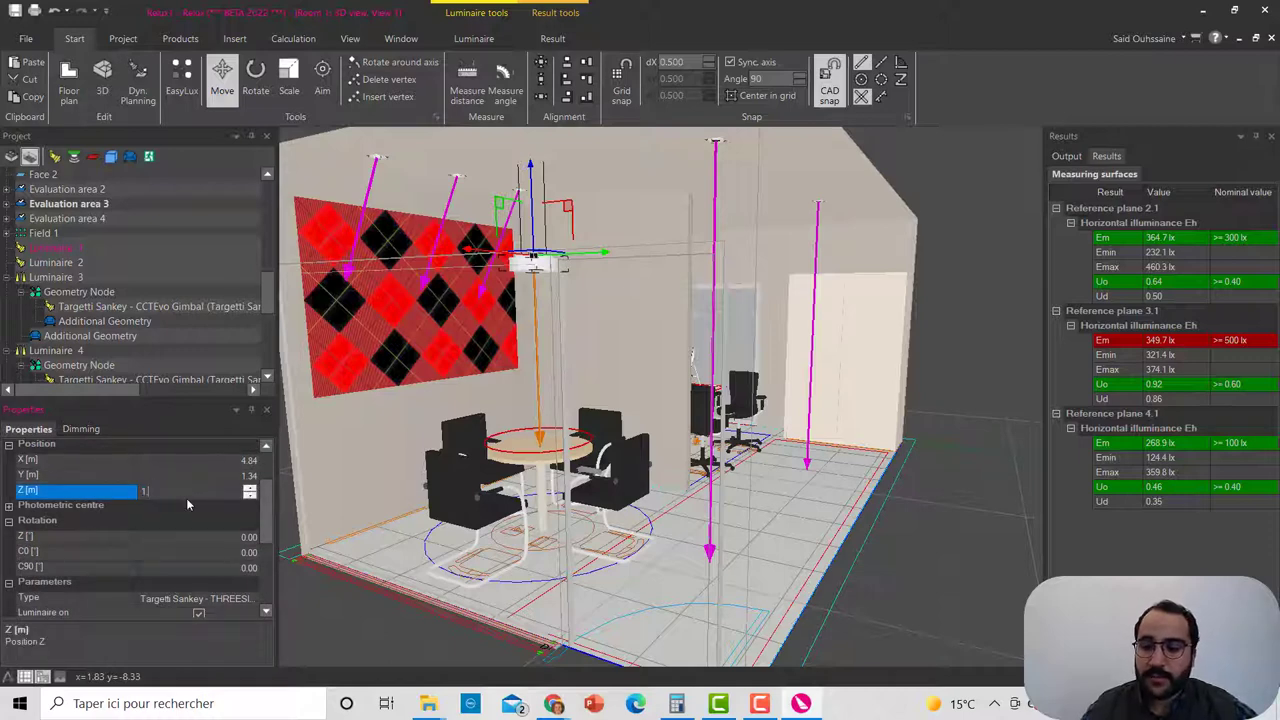
key(Return)
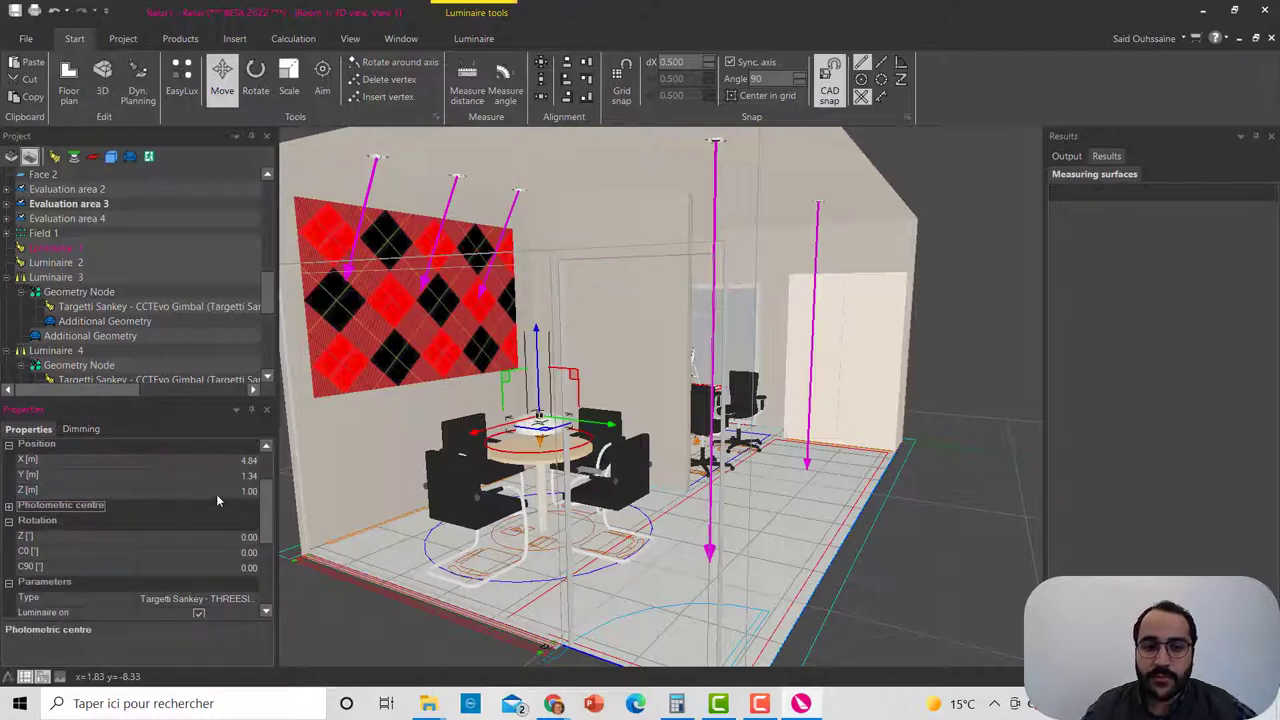
Step: Raise the round pendant luminaire above the meeting table by setting its Z position to 1.8 m
click(216, 494)
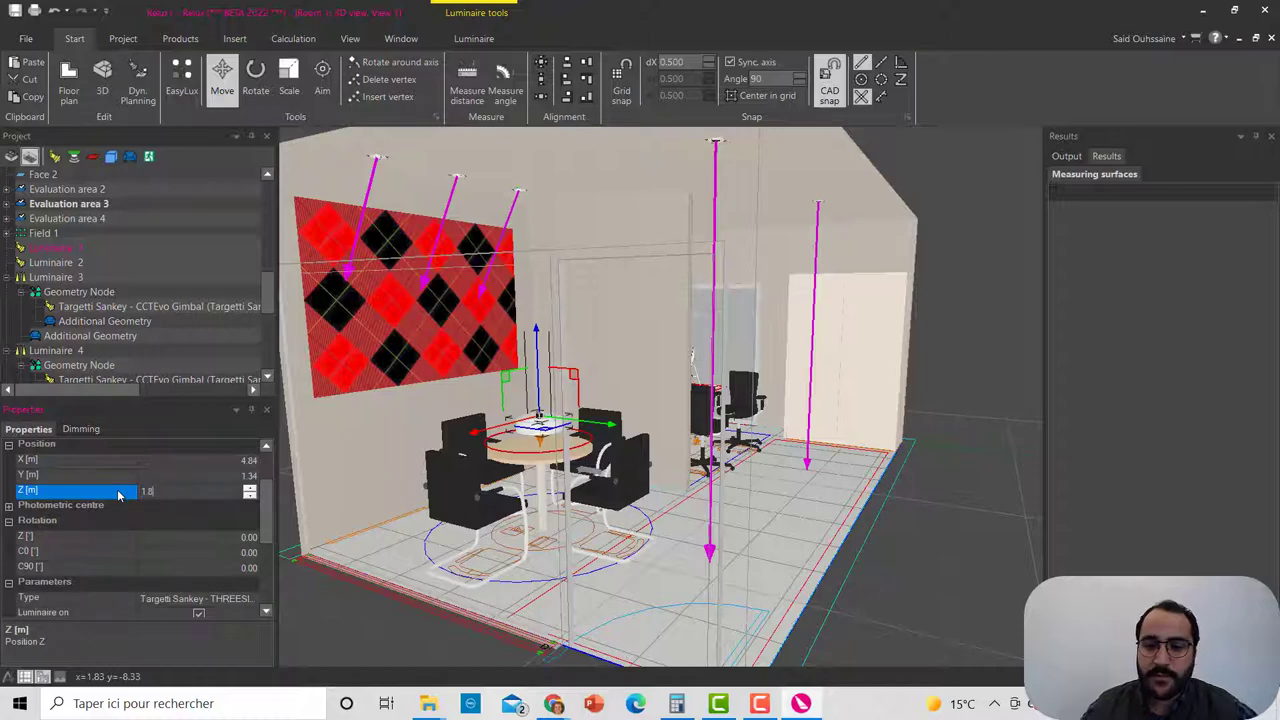
key(Return)
Step: Examine the mounting heights and aiming of the pendants, spots and ceiling luminaires in both office areas and the corridor
right_drag(766, 361, 612, 352)
middle_drag(797, 366, 701, 373)
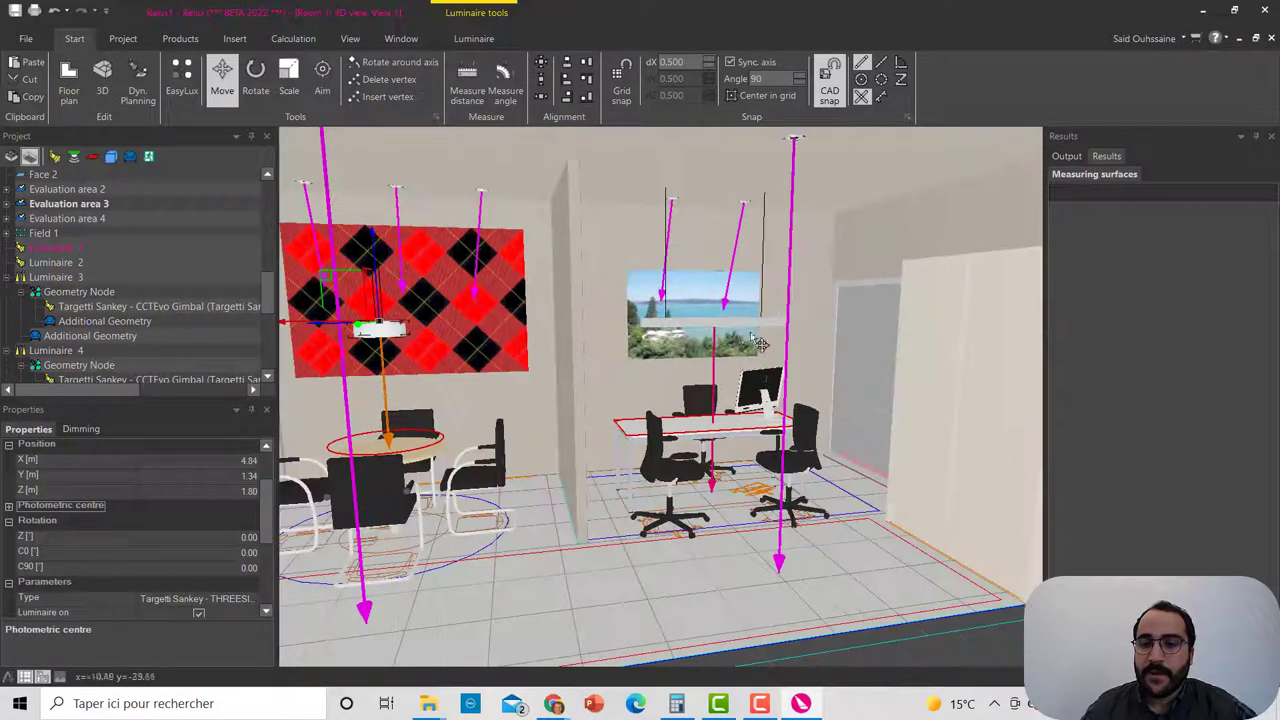
right_drag(718, 367, 854, 415)
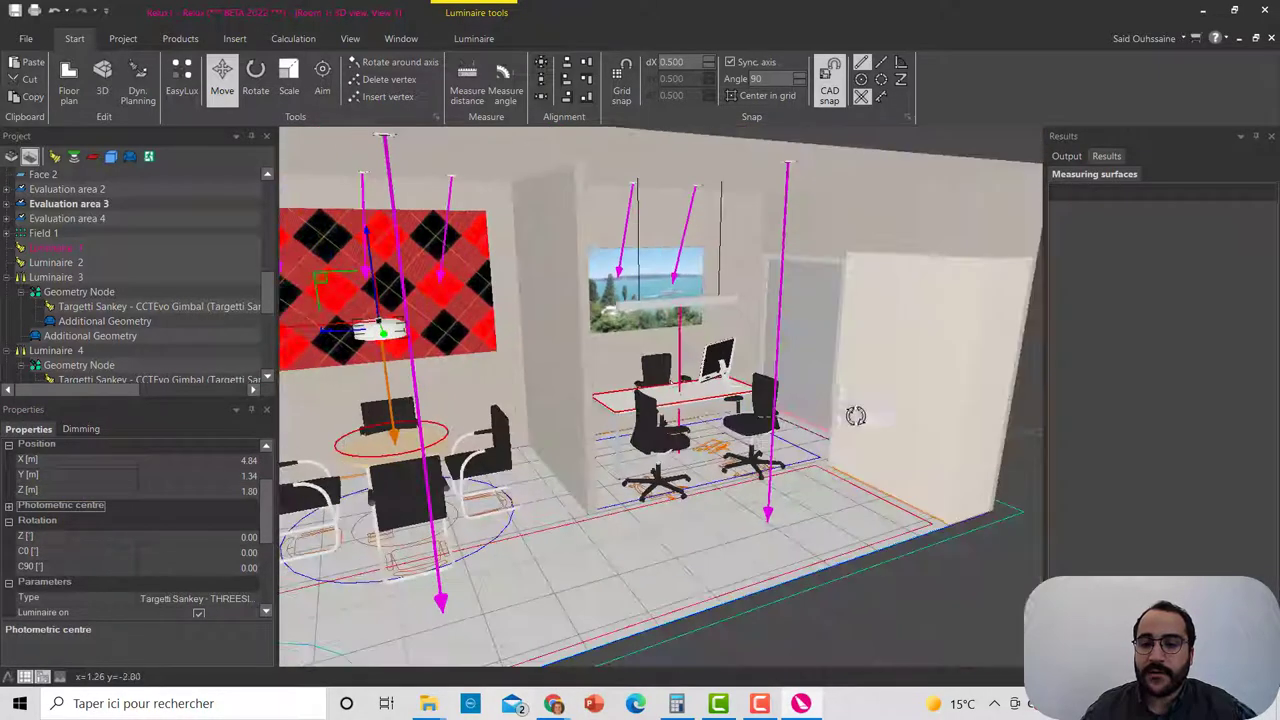
scroll(676, 380, down, 2)
right_drag(718, 372, 661, 386)
right_drag(584, 407, 708, 416)
scroll(579, 230, up, 1)
middle_drag(574, 224, 564, 245)
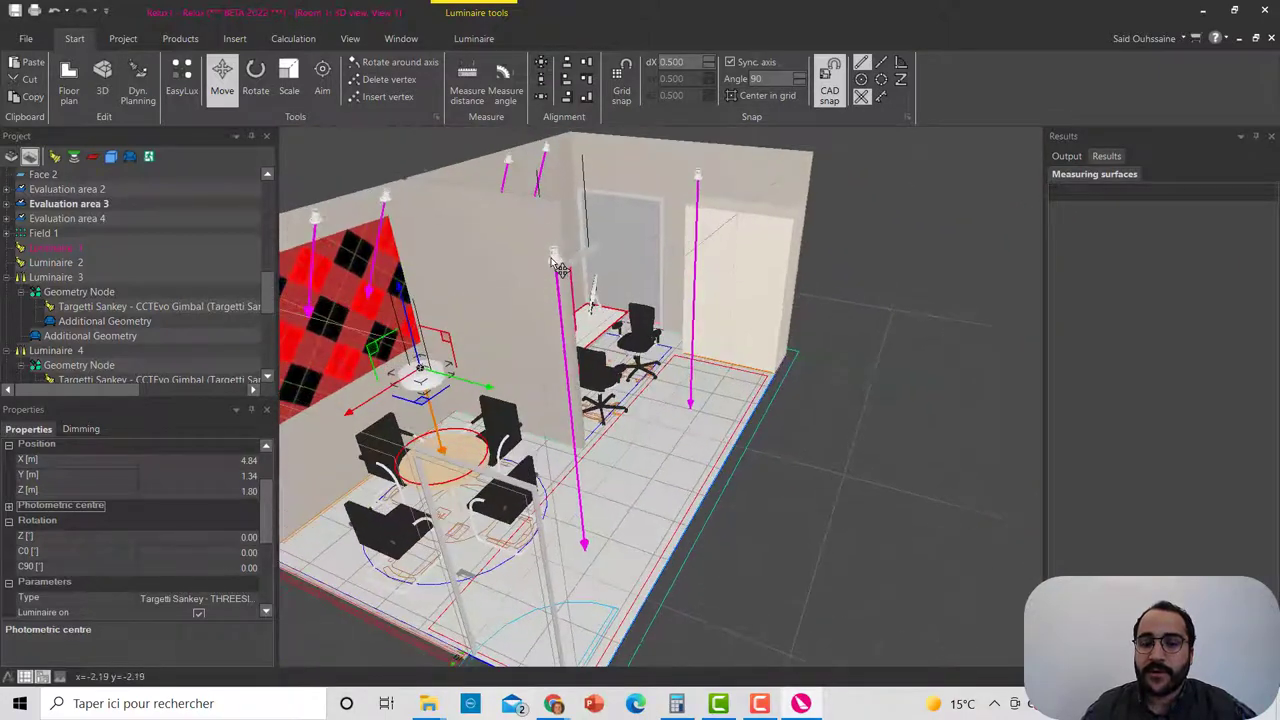
right_drag(563, 264, 541, 315)
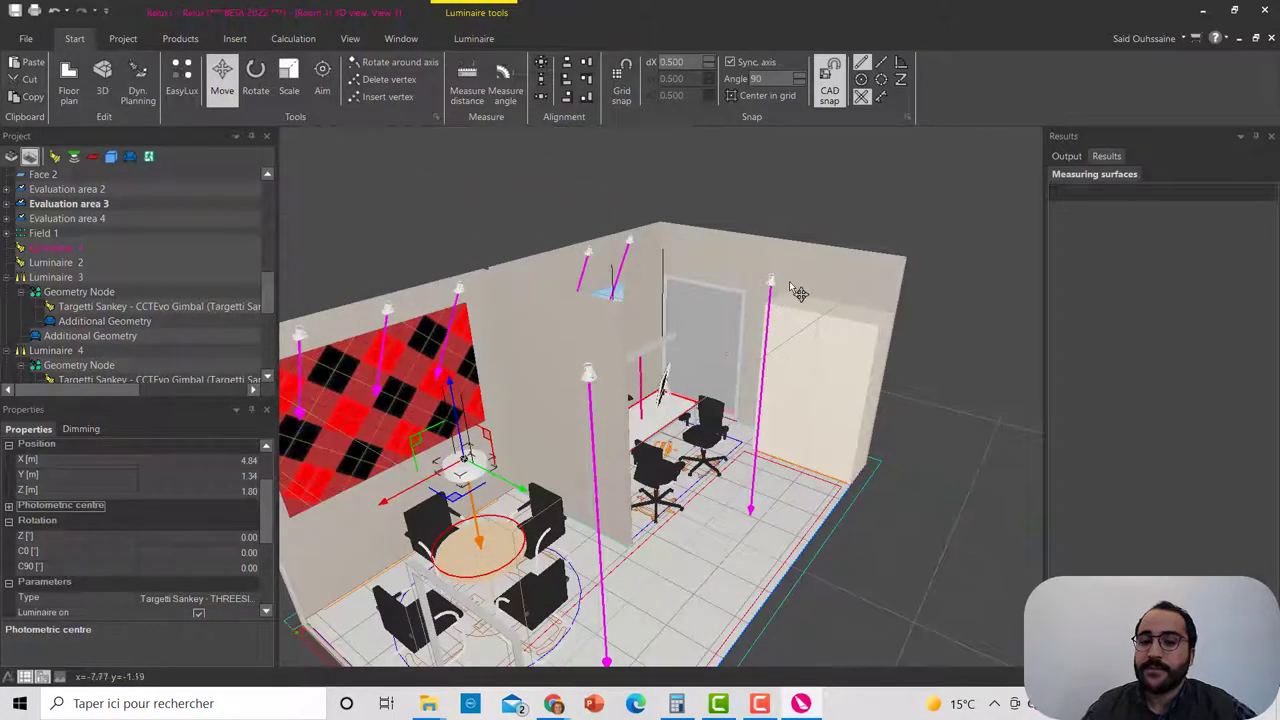
mouse_move(592, 368)
right_down()
mouse_move(669, 341)
mouse_move(634, 334)
mouse_move(680, 330)
mouse_move(563, 377)
mouse_move(580, 387)
right_up()
scroll(638, 305, up, 1)
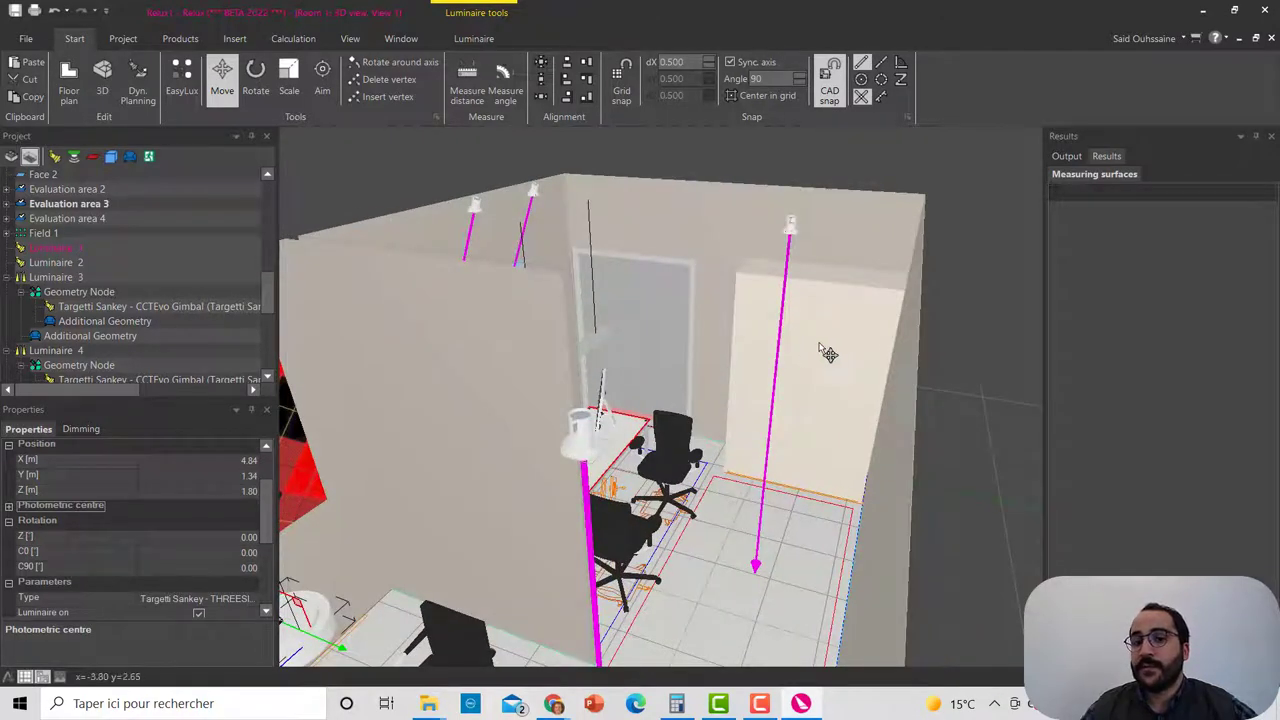
right_drag(820, 347, 694, 374)
scroll(694, 374, down, 4)
middle_drag(785, 409, 779, 365)
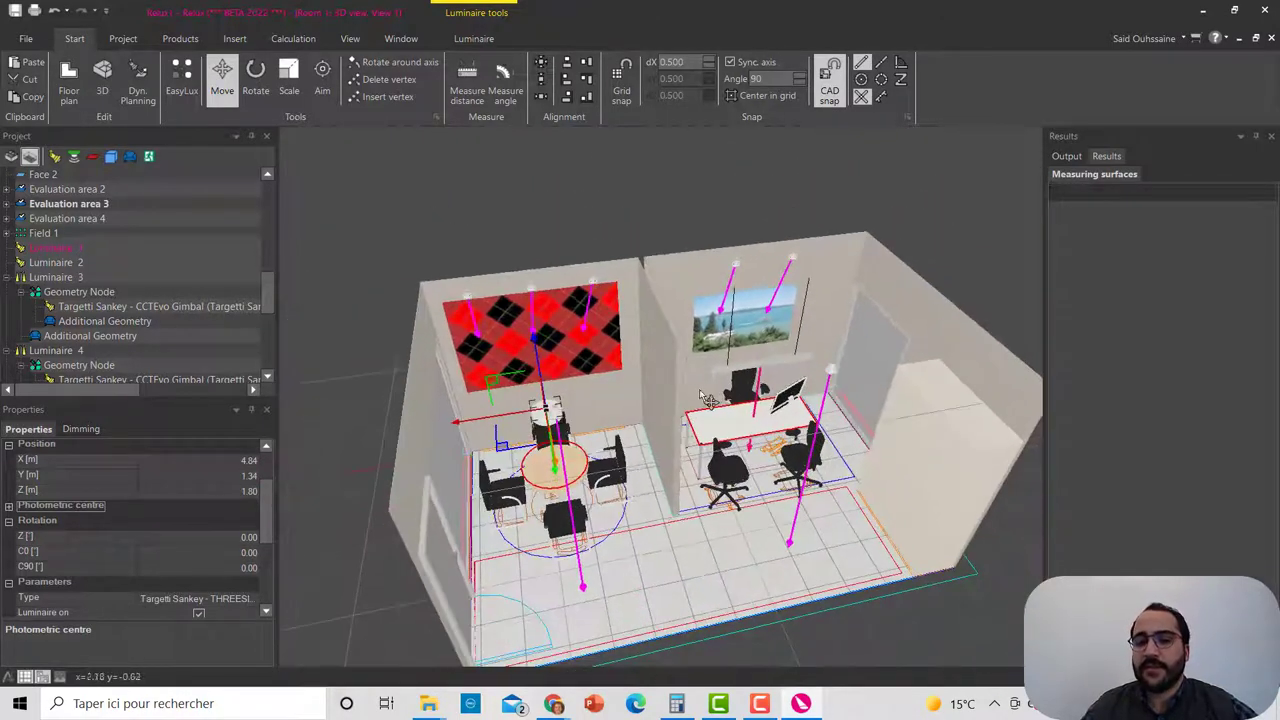
scroll(731, 393, up, 1)
right_drag(731, 393, 562, 278)
Step: Deselect the pendant luminaire and recalculate the artificial light, skipping the collision check
key(Escape)
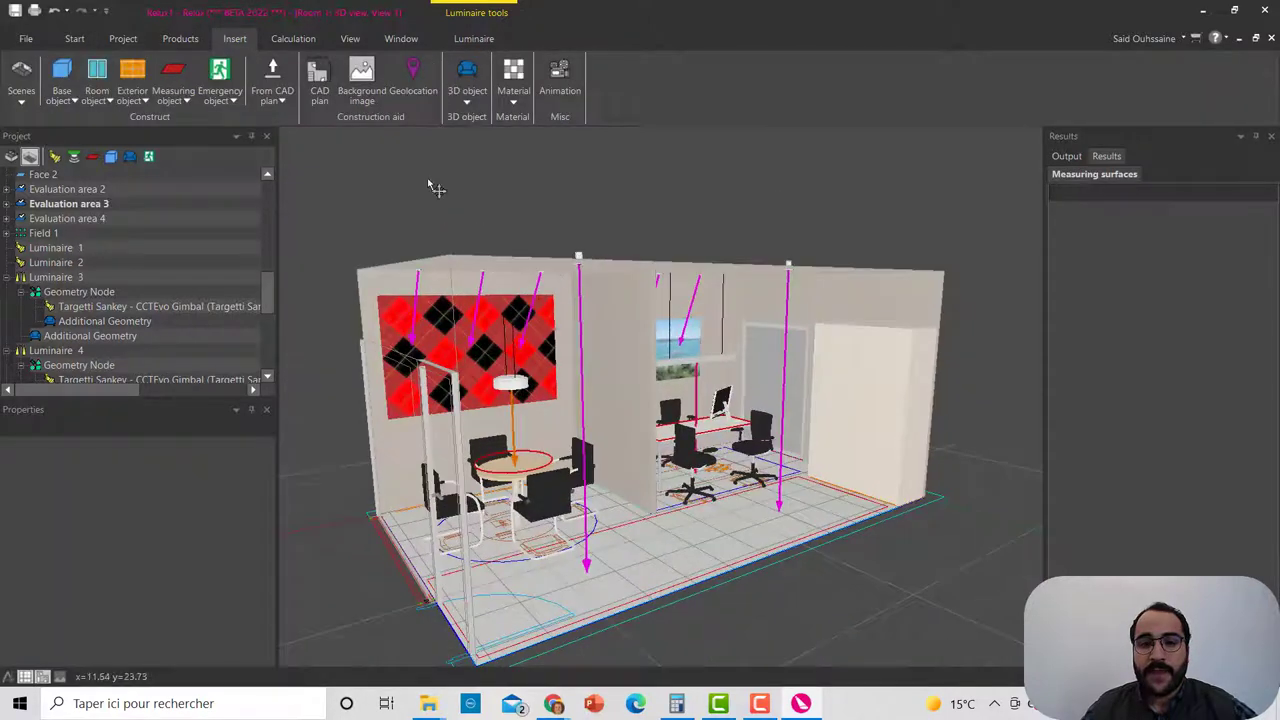
click(293, 38)
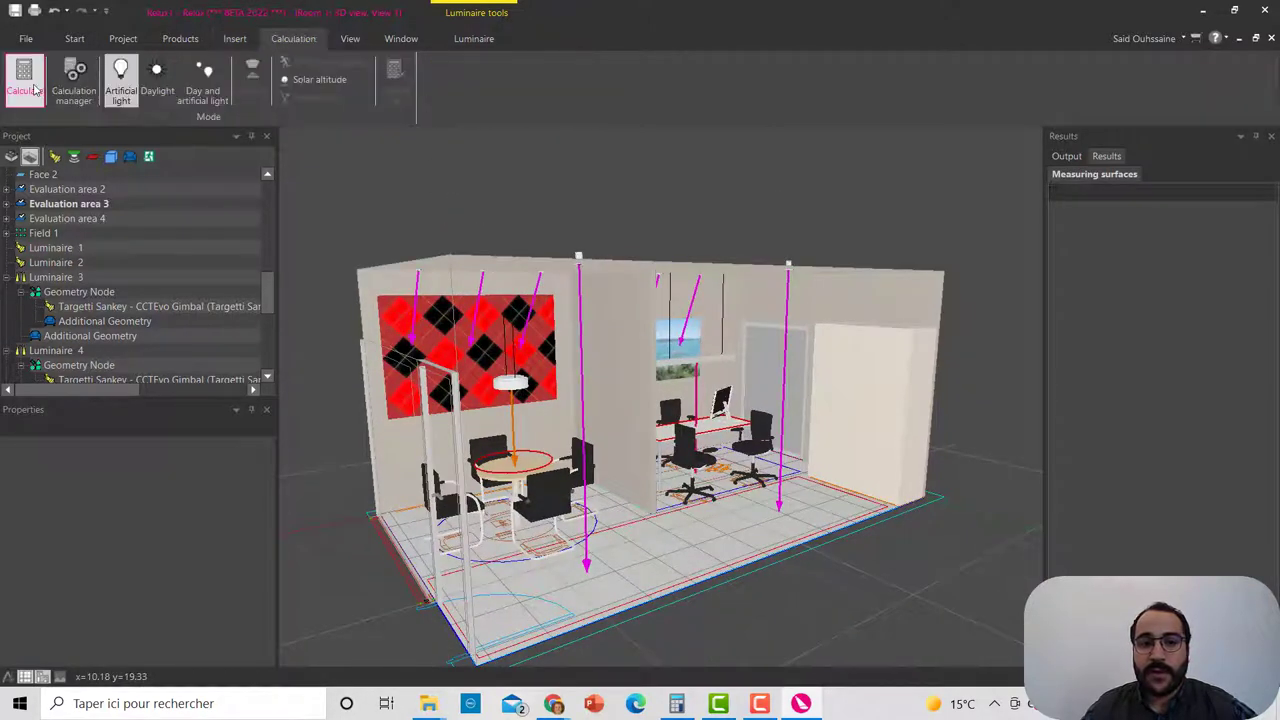
click(34, 89)
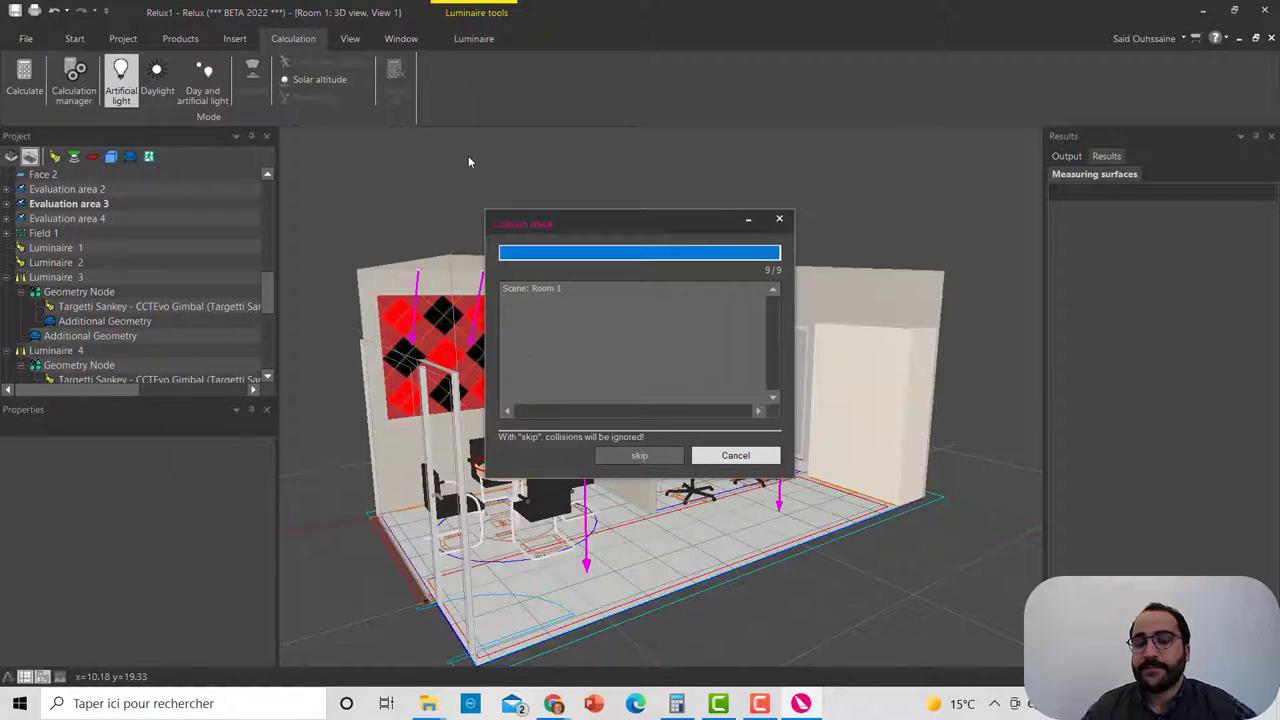
click(655, 459)
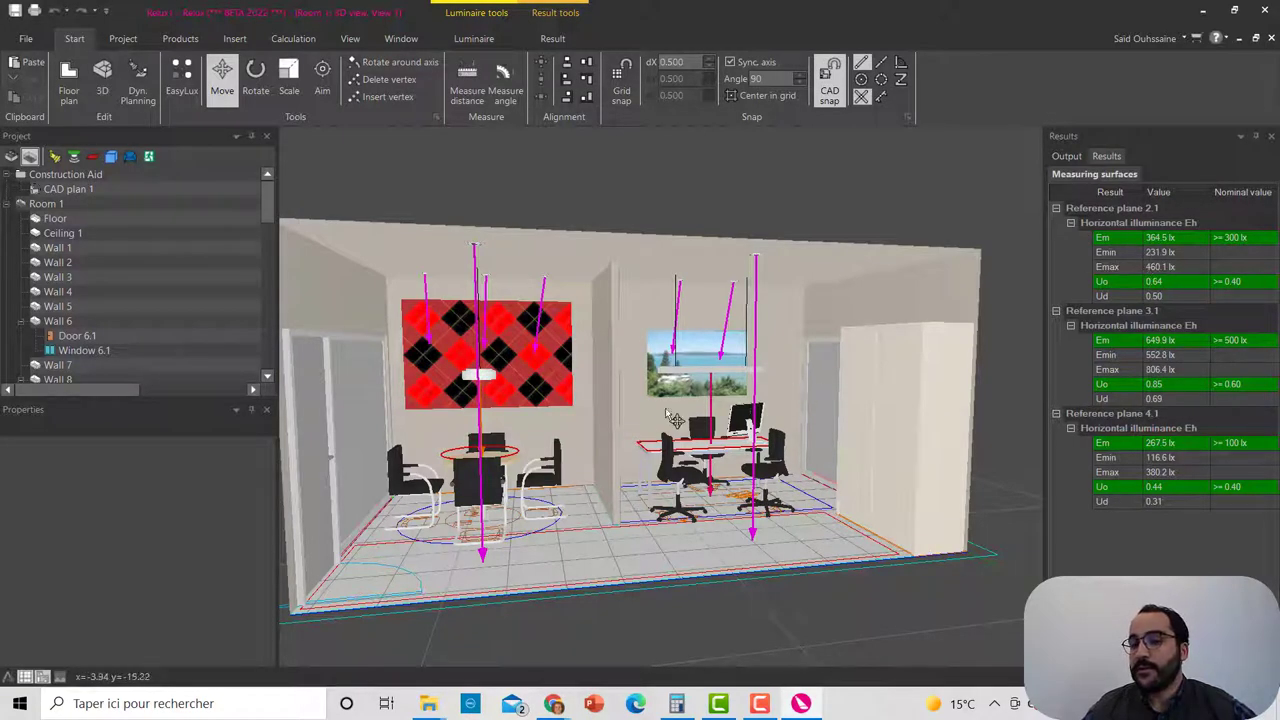
Step: Review the new horizontal illuminance and uniformity results of the three reference planes against their nominal values and the luminaire layout
right_drag(644, 410, 640, 446)
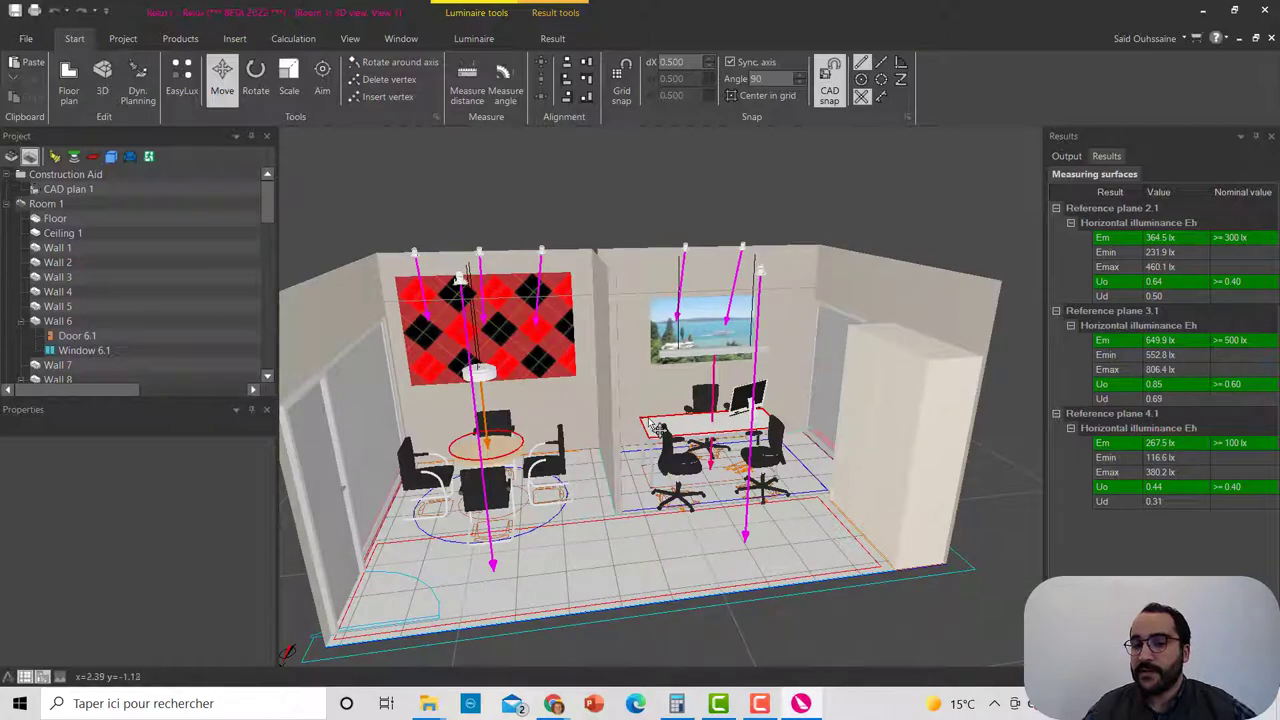
middle_drag(657, 430, 606, 427)
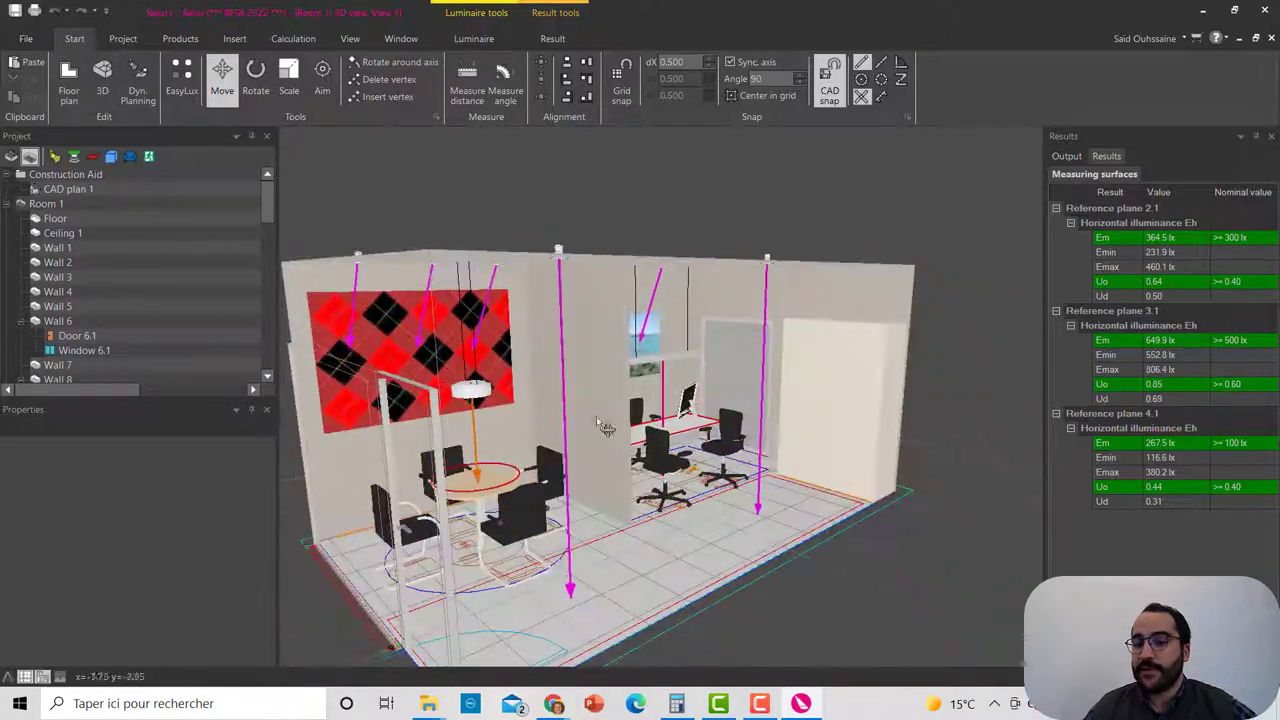
scroll(577, 450, up, 3)
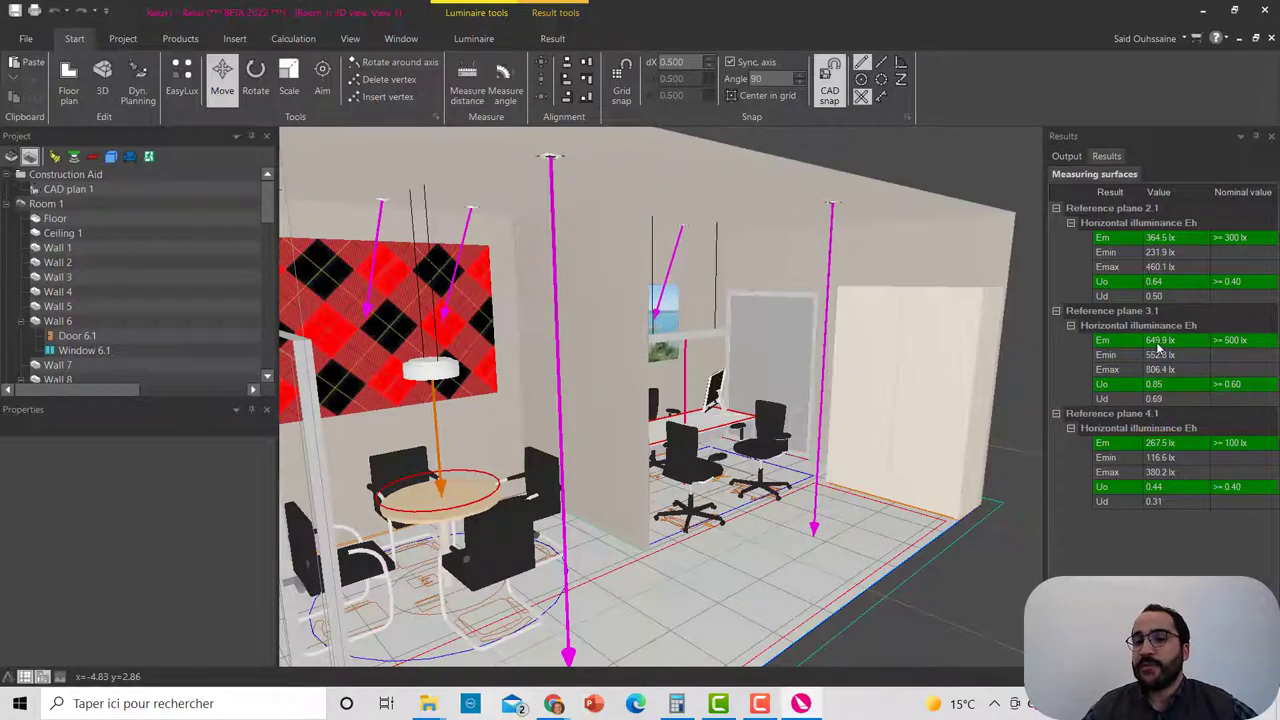
scroll(498, 391, up, 3)
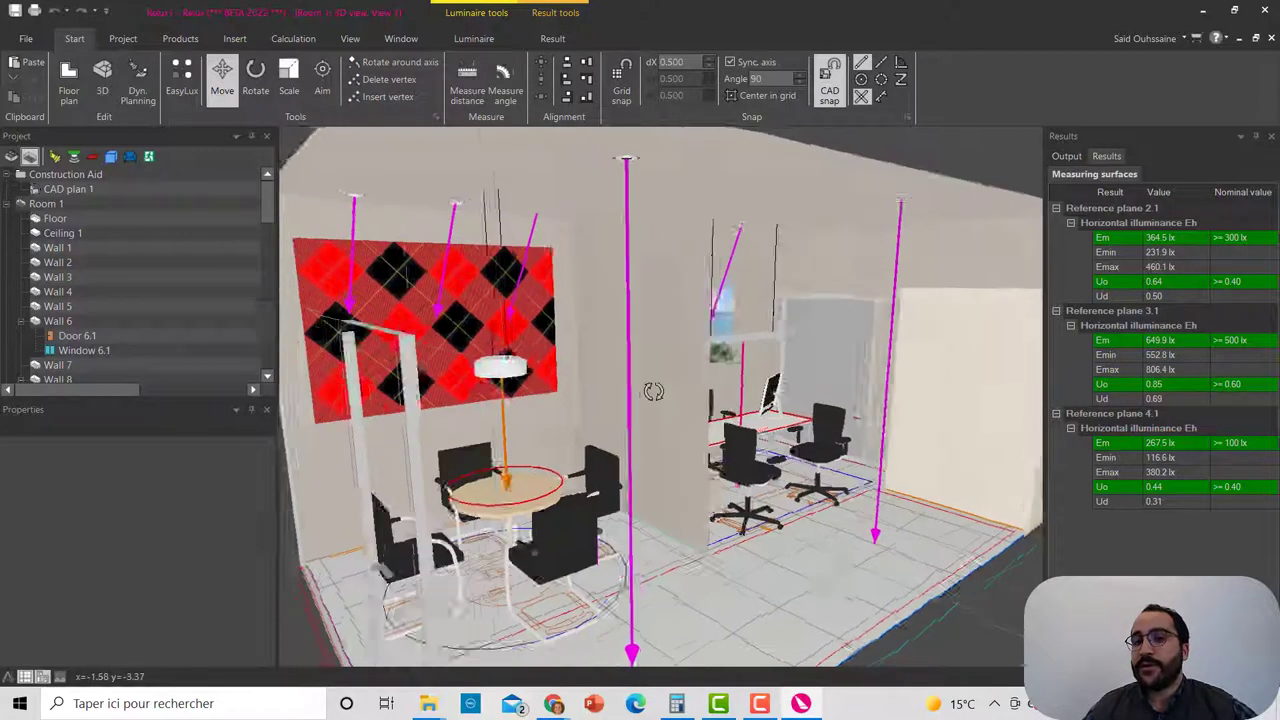